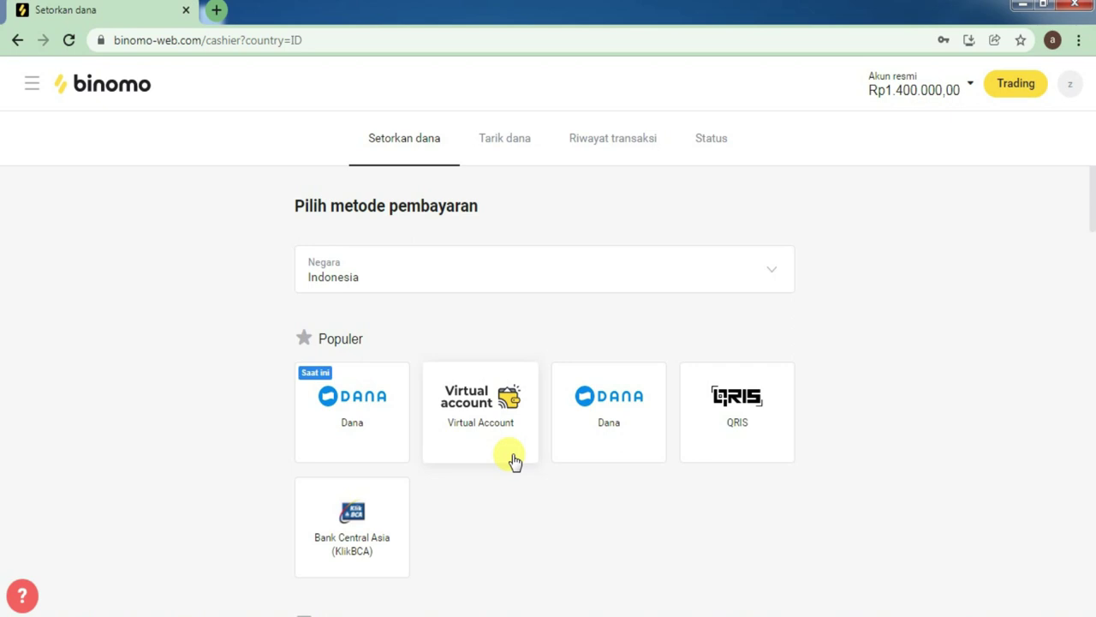
Look through the deposit payment methods offered for Indonesia, the account menu and the withdrawal section of the cashier page
{"action": "scroll", "coordinate": [514, 461], "scroll_direction": "down", "scroll_amount": 1}
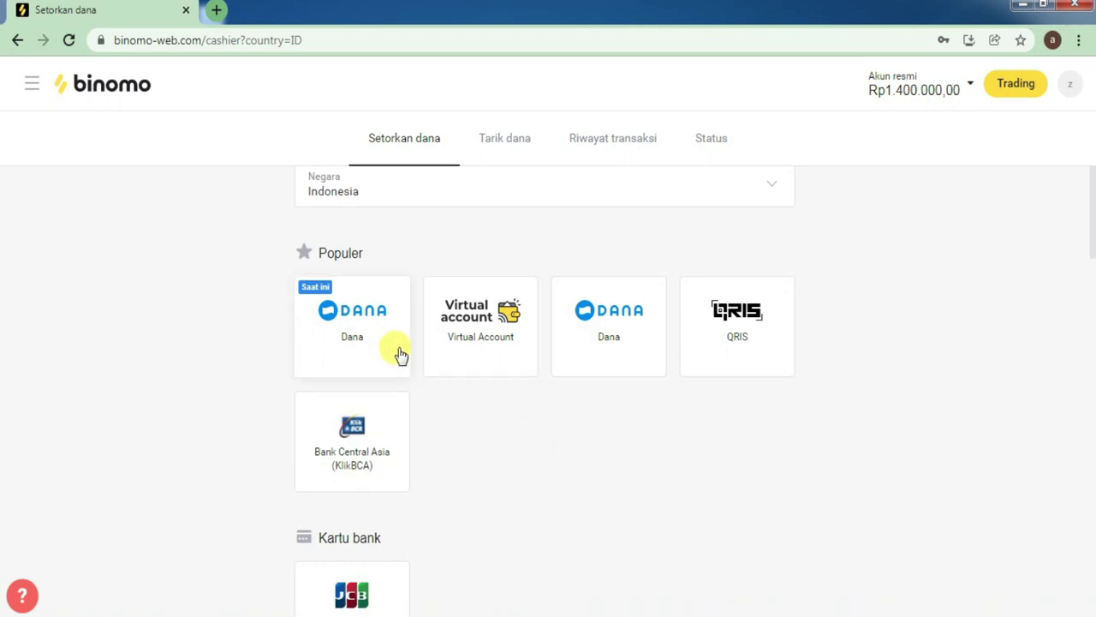
{"action": "scroll", "coordinate": [492, 445], "scroll_direction": "down", "scroll_amount": 7}
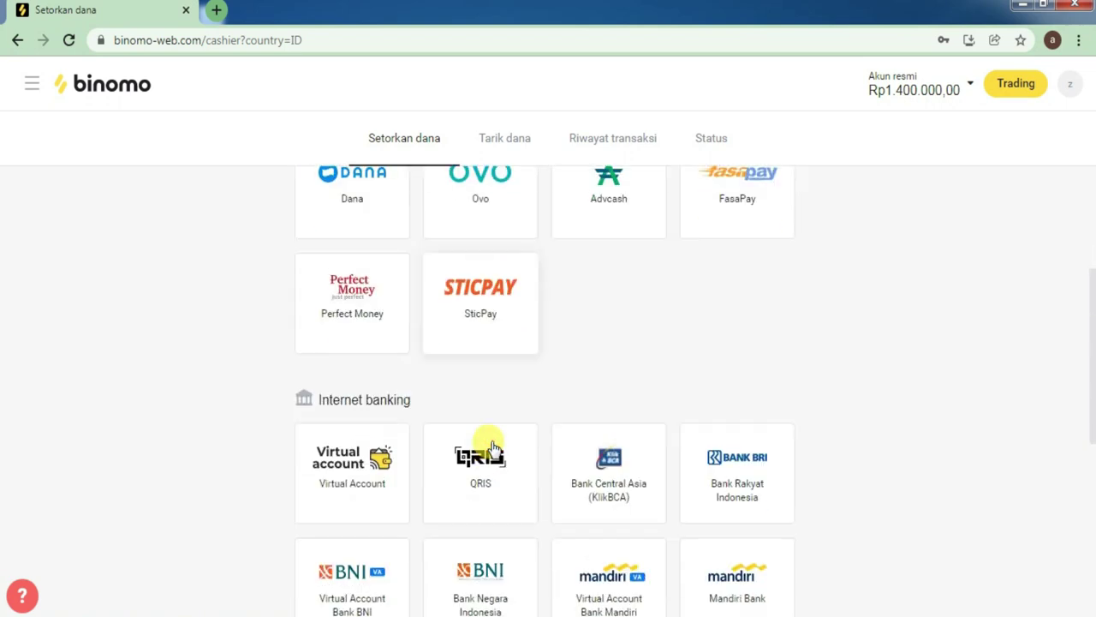
{"action": "scroll", "coordinate": [493, 447], "scroll_direction": "down", "scroll_amount": 6}
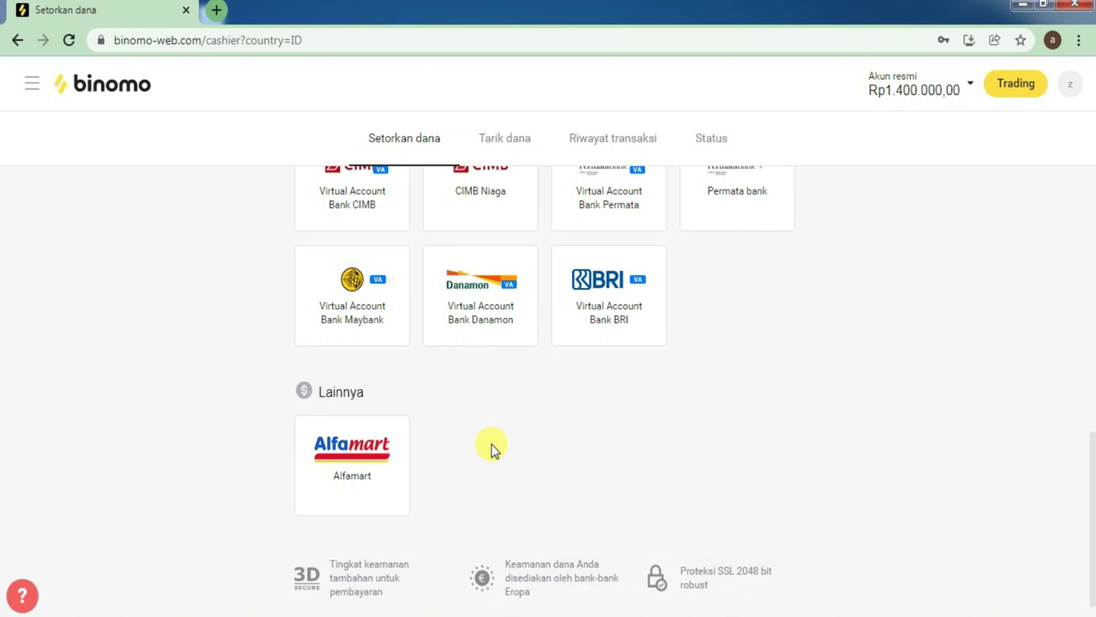
{"action": "scroll", "coordinate": [494, 449], "scroll_direction": "up", "scroll_amount": 15}
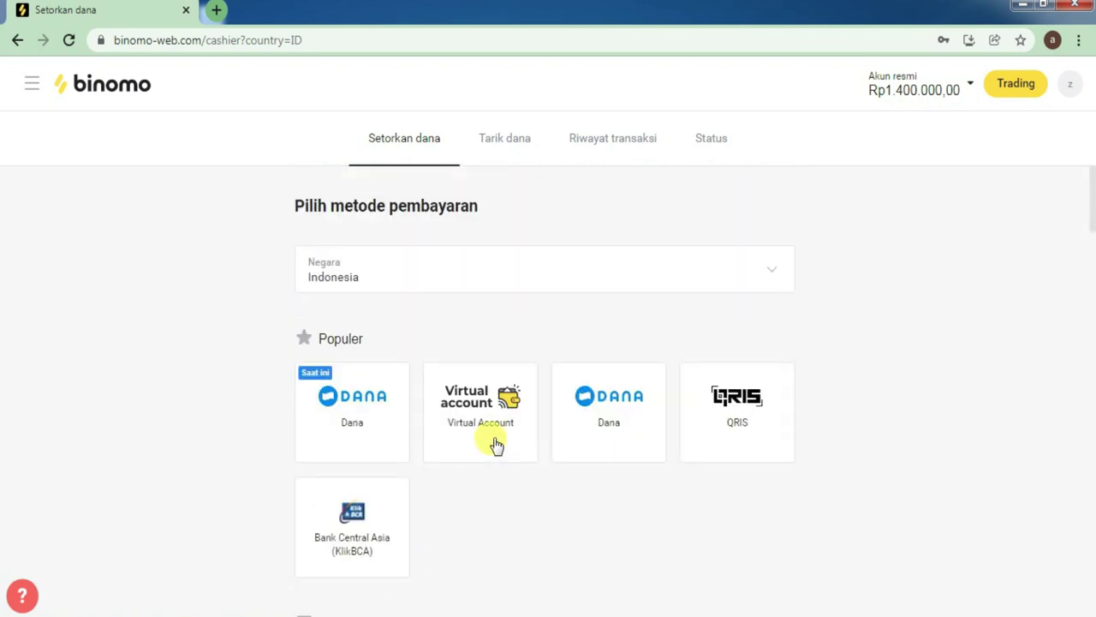
{"action": "left_click", "coordinate": [1065, 84]}
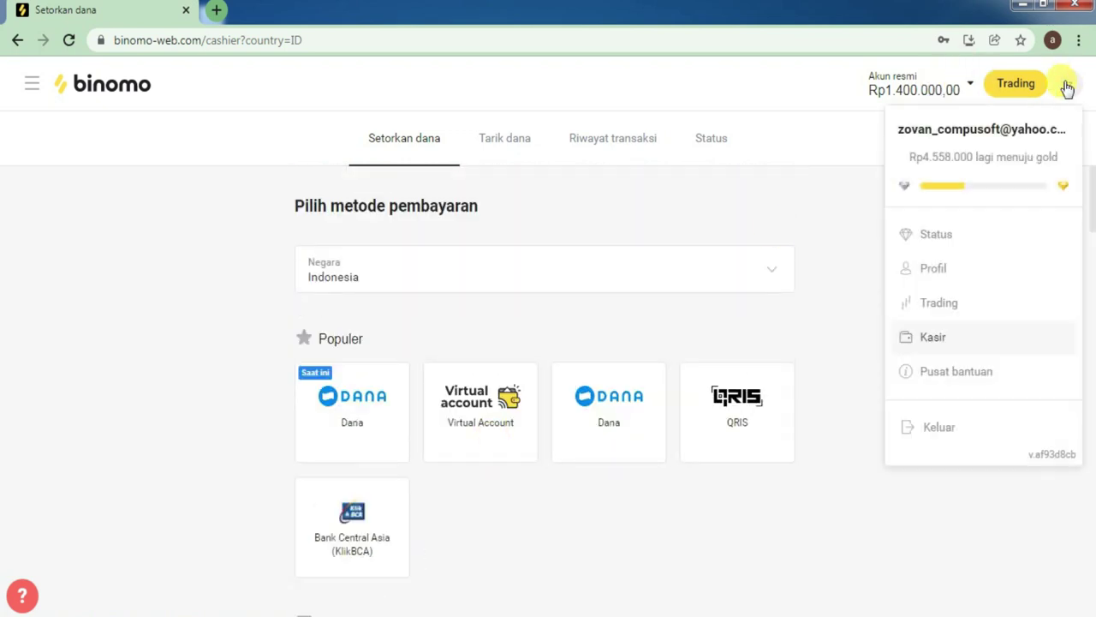
{"action": "left_click", "coordinate": [1067, 88]}
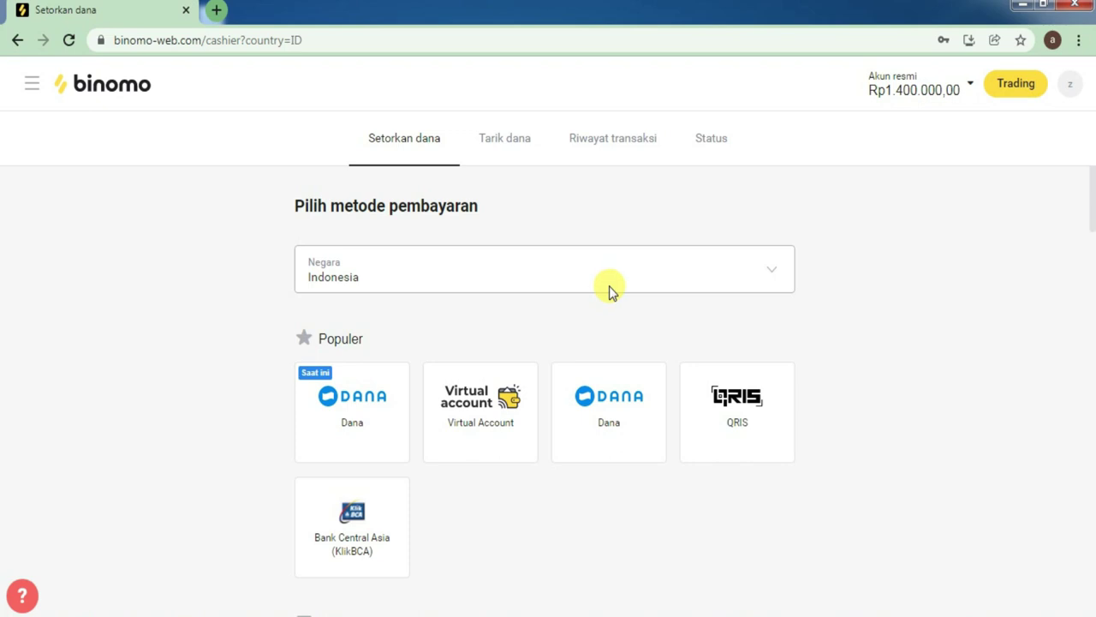
{"action": "scroll", "coordinate": [611, 291], "scroll_direction": "down", "scroll_amount": 4}
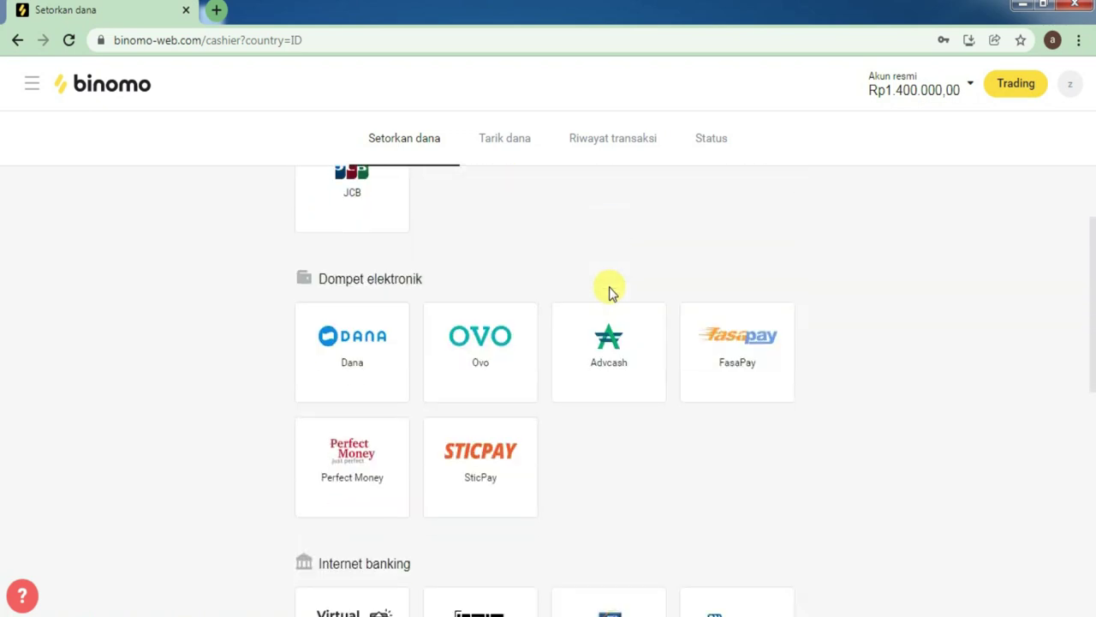
{"action": "scroll", "coordinate": [612, 288], "scroll_direction": "up", "scroll_amount": 4}
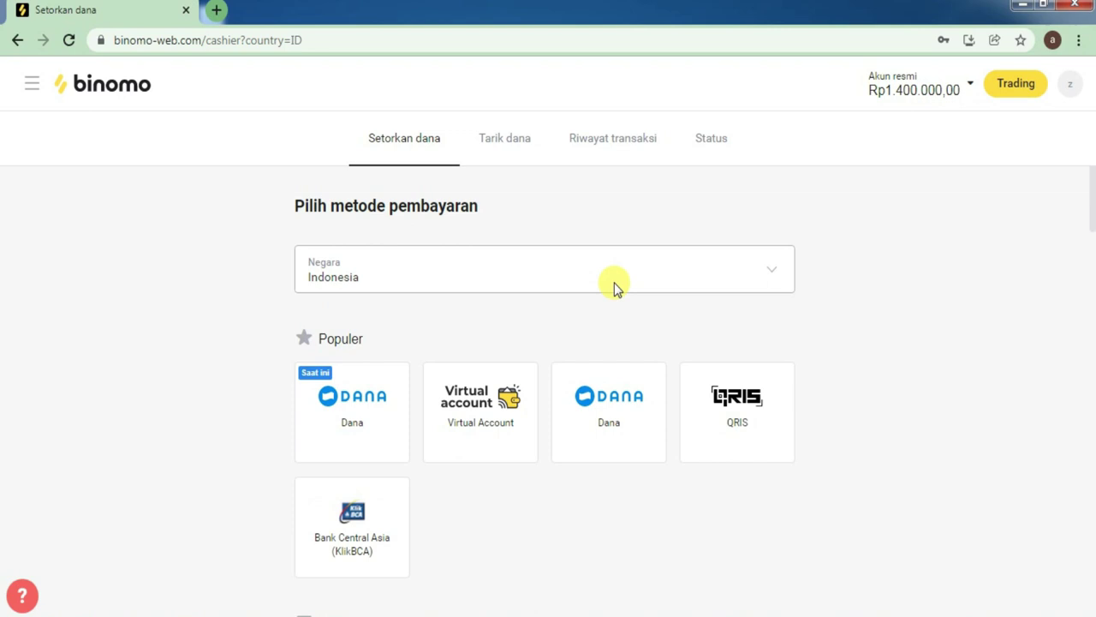
{"action": "left_click", "coordinate": [503, 151]}
{"action": "left_click", "coordinate": [406, 154]}
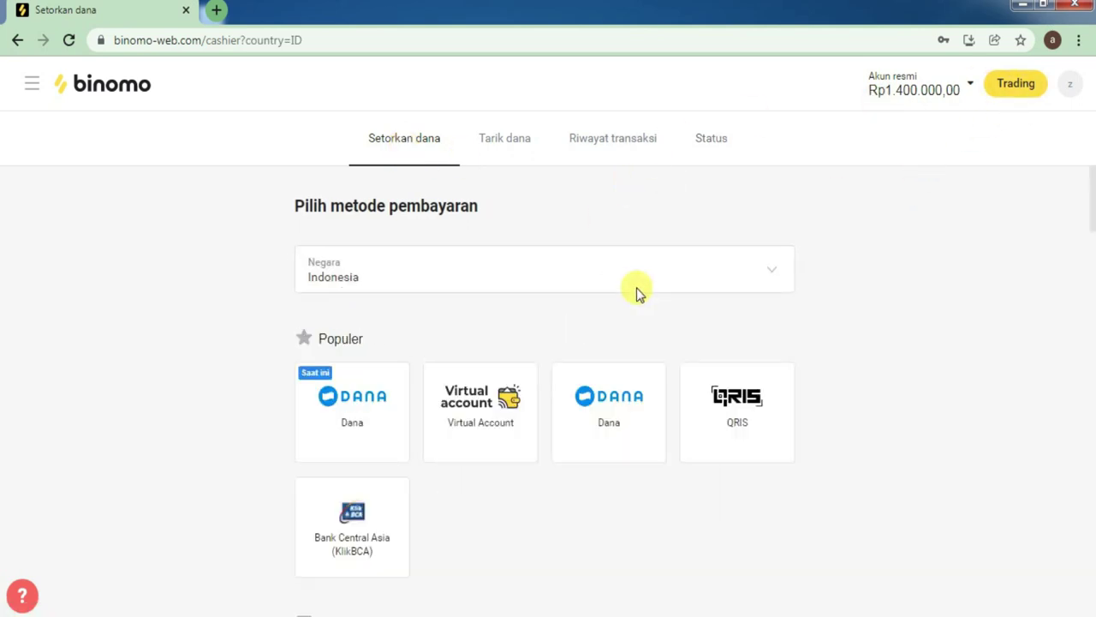
{"action": "scroll", "coordinate": [629, 388], "scroll_direction": "down", "scroll_amount": 10}
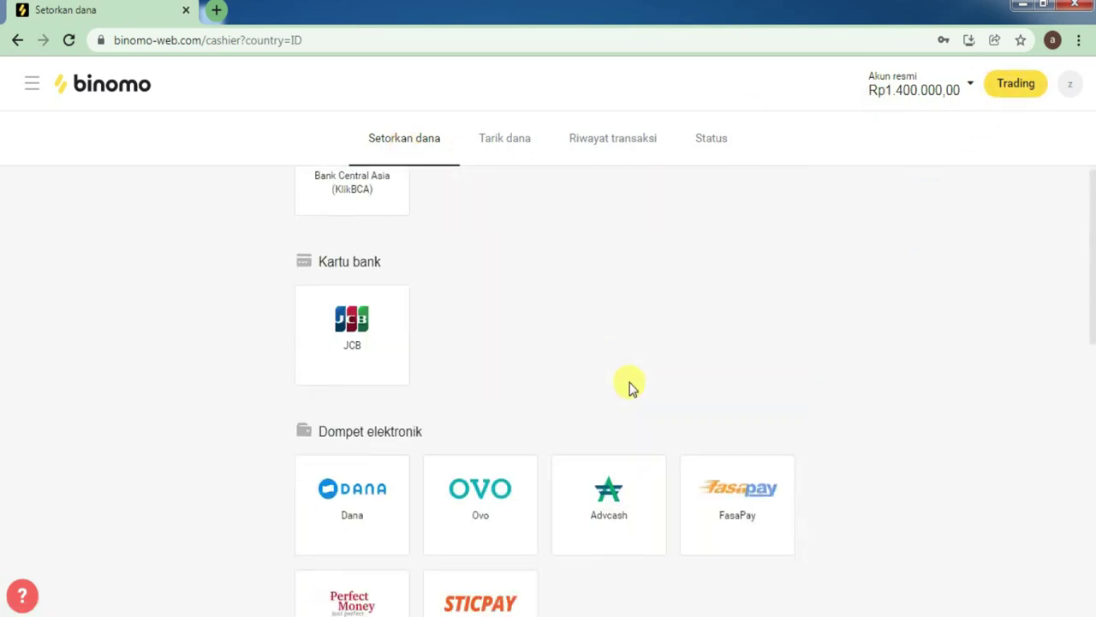
{"action": "scroll", "coordinate": [630, 387], "scroll_direction": "down", "scroll_amount": 5}
{"action": "scroll", "coordinate": [643, 446], "scroll_direction": "up", "scroll_amount": 9}
{"action": "scroll", "coordinate": [647, 442], "scroll_direction": "up", "scroll_amount": 6}
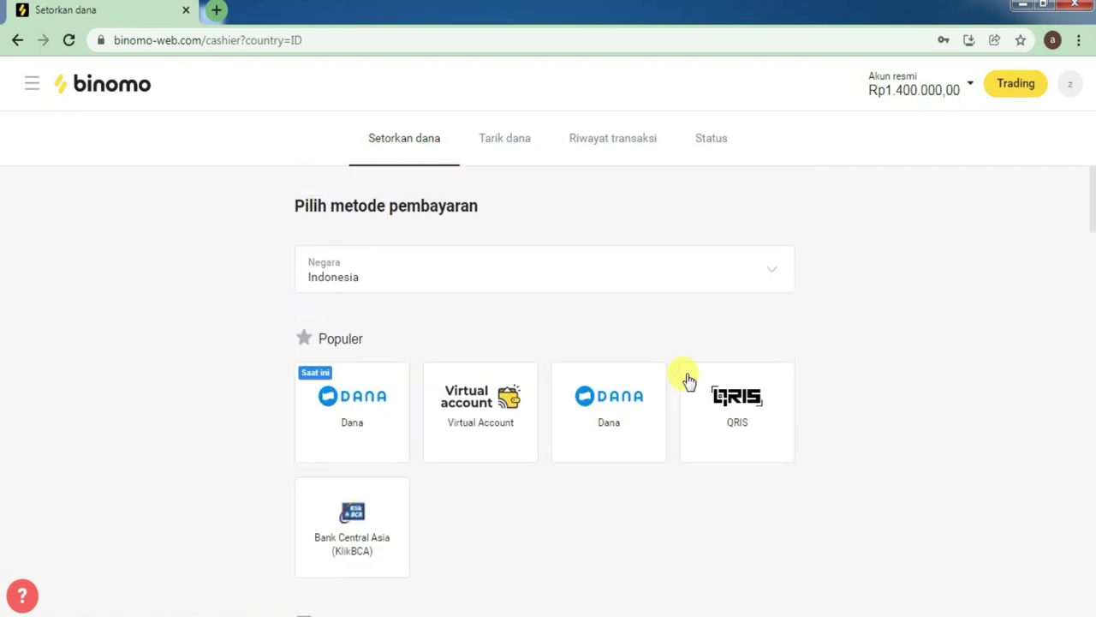
Open the trading page from the cashier page
{"action": "left_click", "coordinate": [994, 94]}
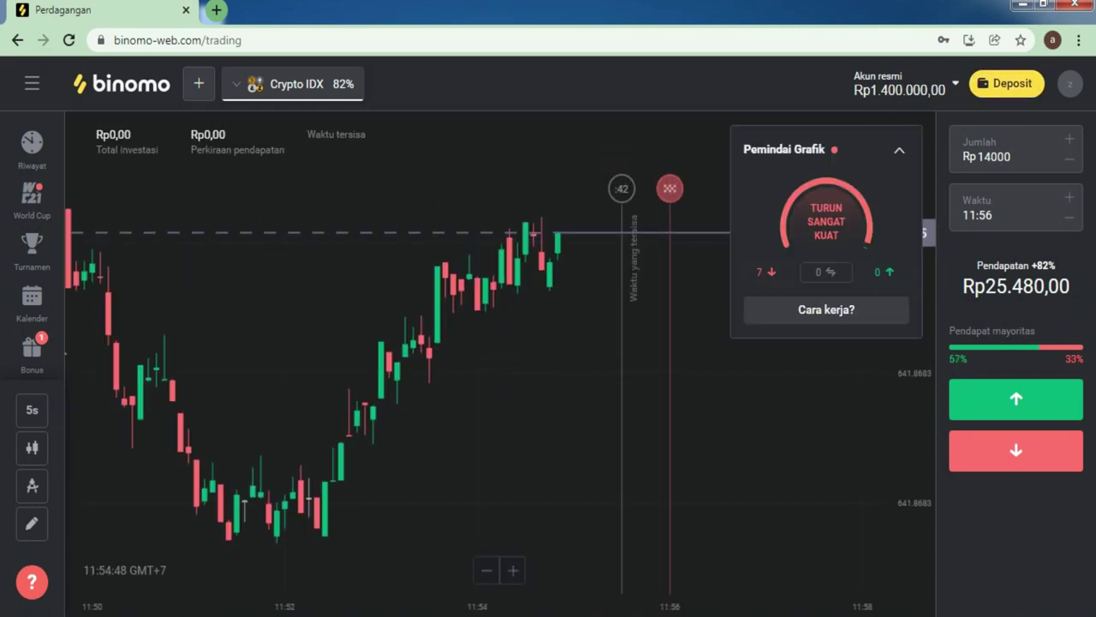
Switch to the TABEL MANAGEMEN TRADING workbook in Excel and set the SALDO amount to 1400000
{"action": "left_click", "coordinate": [101, 531]}
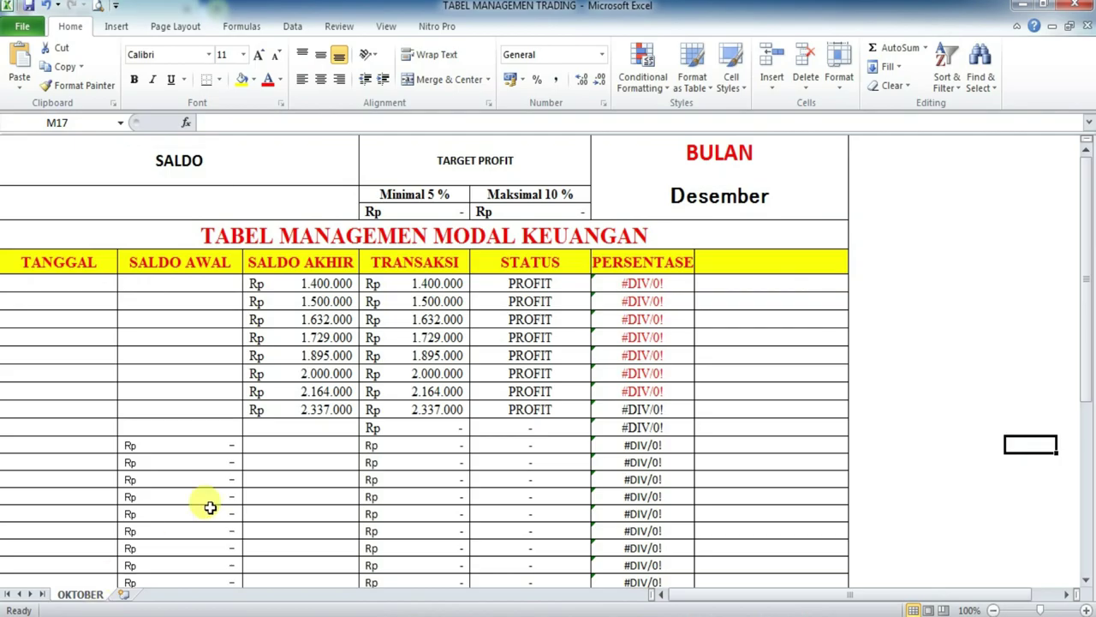
{"action": "left_click", "coordinate": [219, 212]}
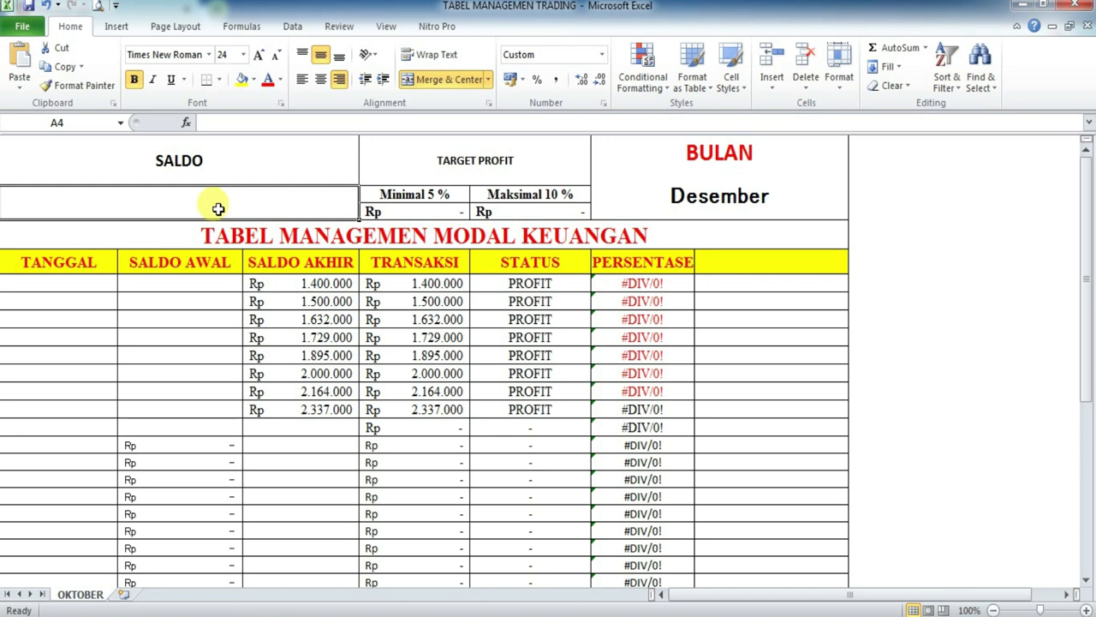
{"action": "type", "text": "140000"}
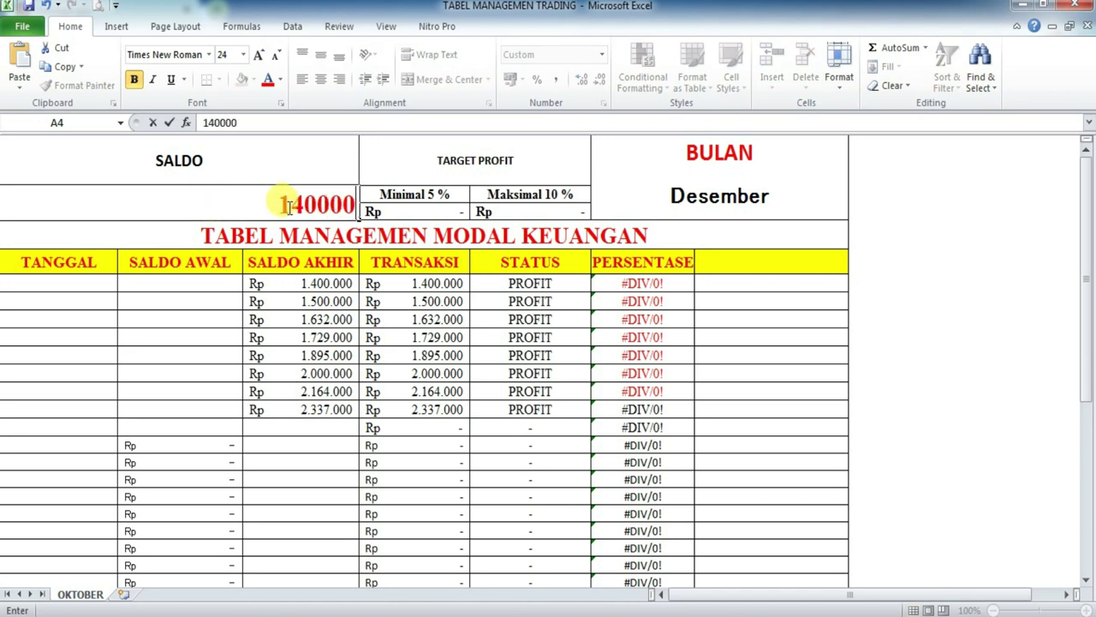
{"action": "left_click", "coordinate": [298, 317]}
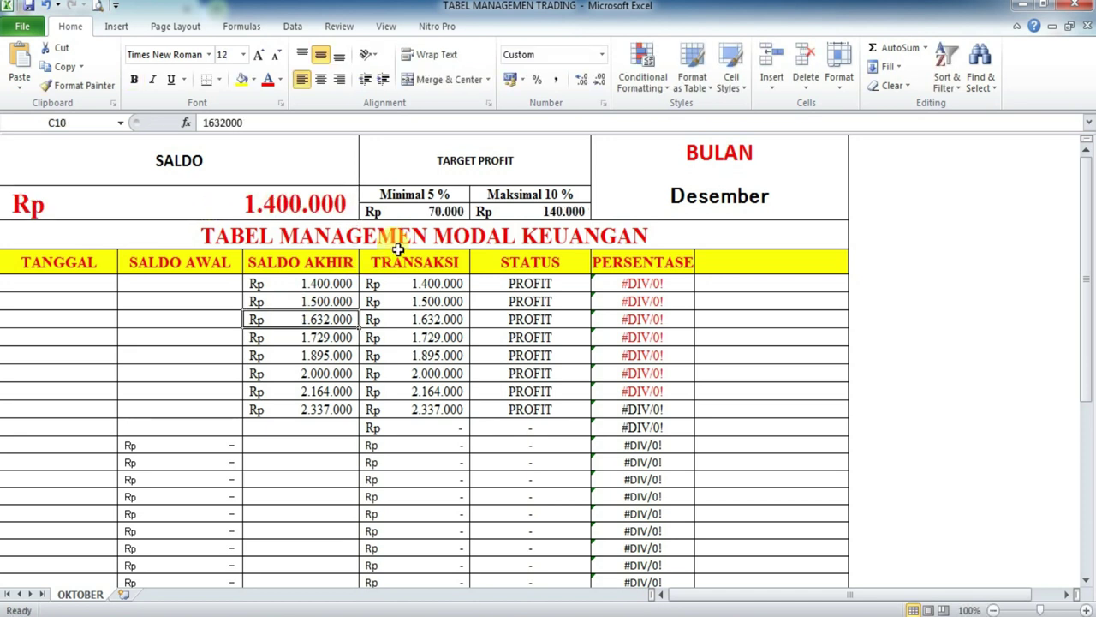
Examine the SALDO amount and the Minimal 5 % and Maksimal 10 % profit targets derived from it
{"action": "left_click", "coordinate": [1085, 610]}
{"action": "left_click", "coordinate": [474, 187]}
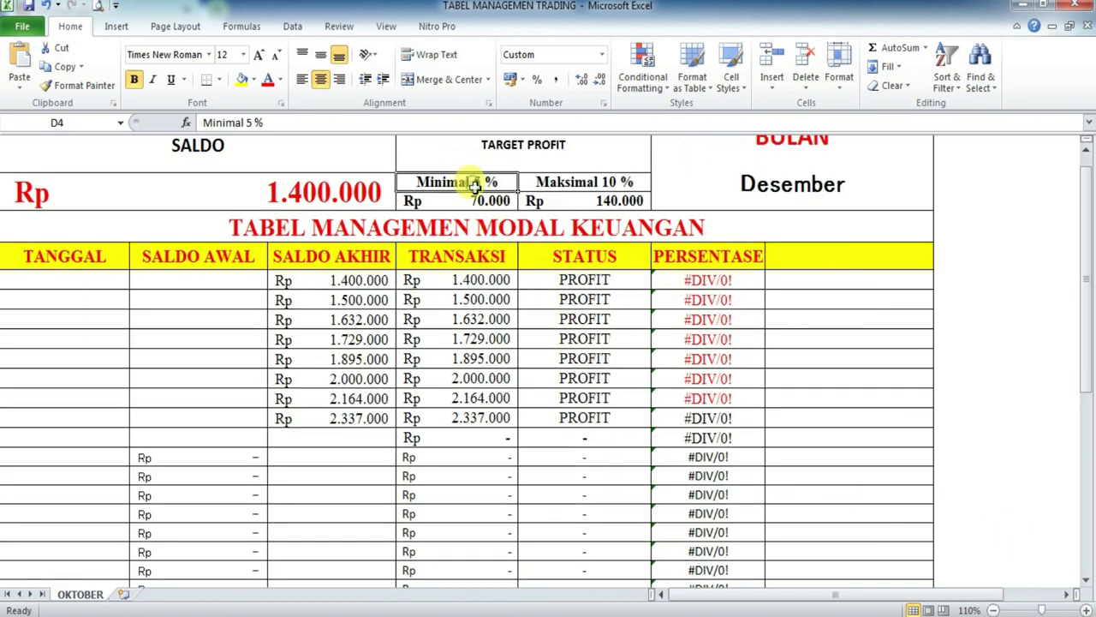
{"action": "left_click", "coordinate": [587, 187]}
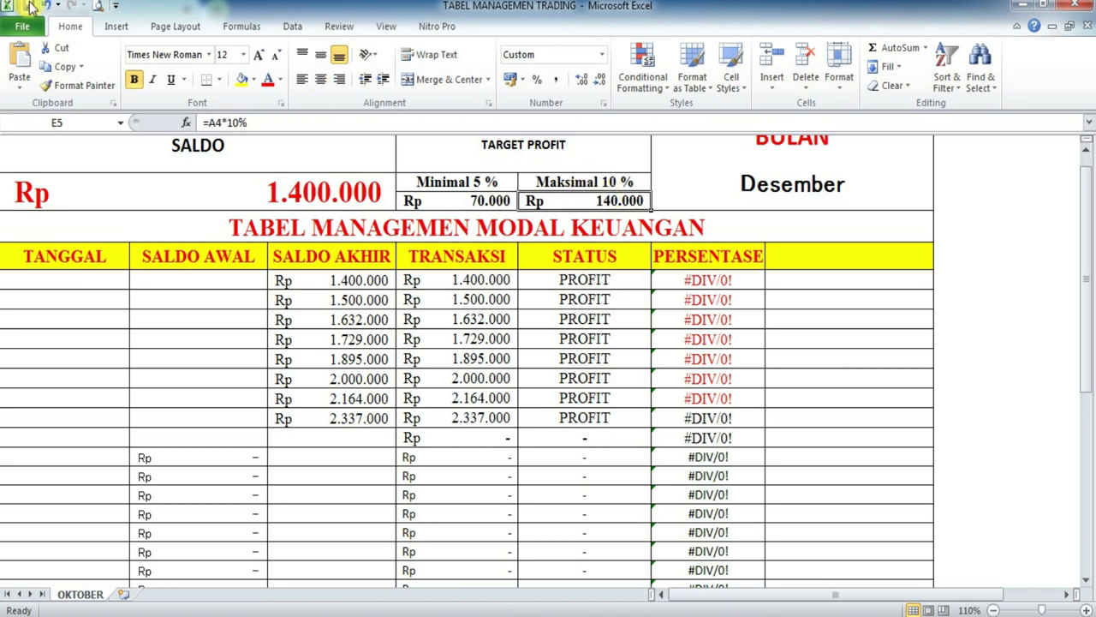
{"action": "left_click", "coordinate": [307, 342]}
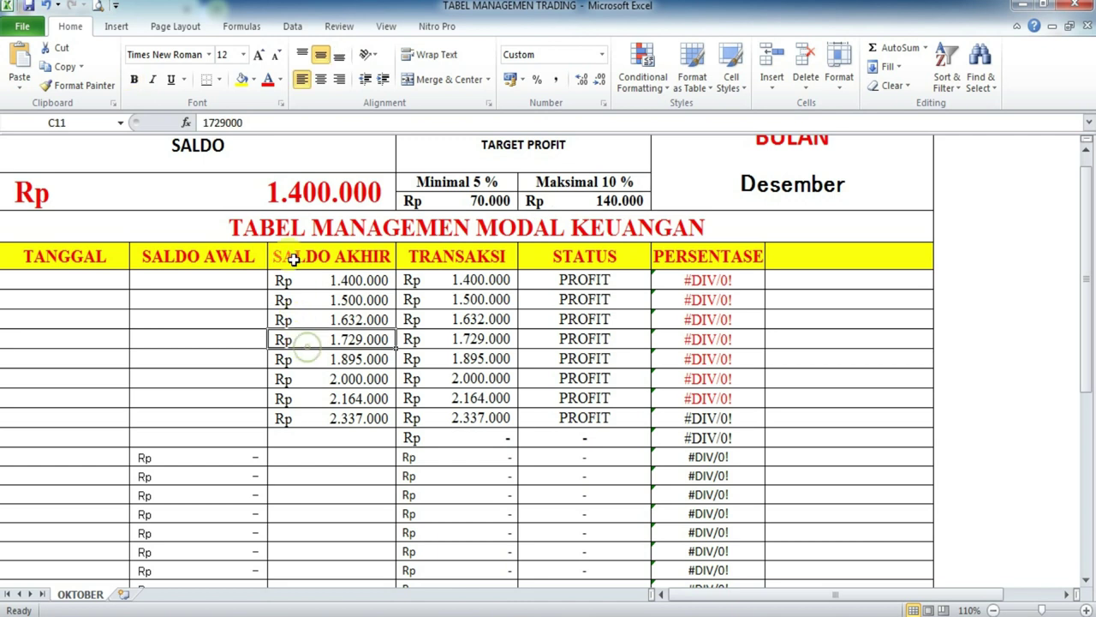
{"action": "left_click", "coordinate": [295, 192]}
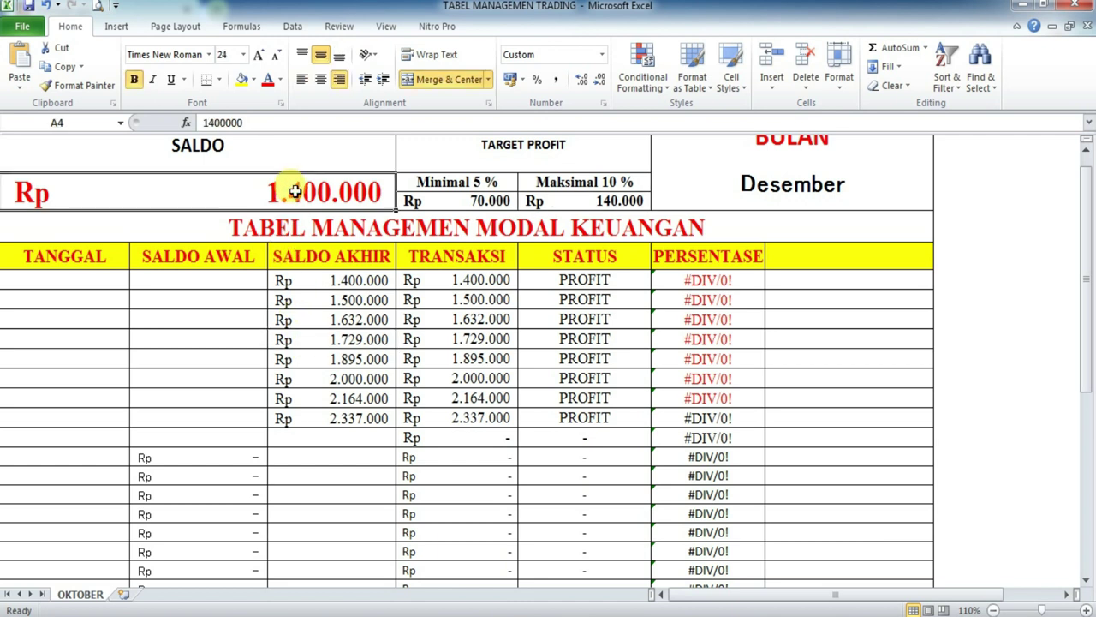
{"action": "left_click", "coordinate": [592, 206]}
Clear all the filled-in amounts from the SALDO AKHIR column of the money management table
{"action": "left_click_drag", "start_coordinate": [335, 283], "coordinate": [358, 415]}
{"action": "key", "text": "Delete"}
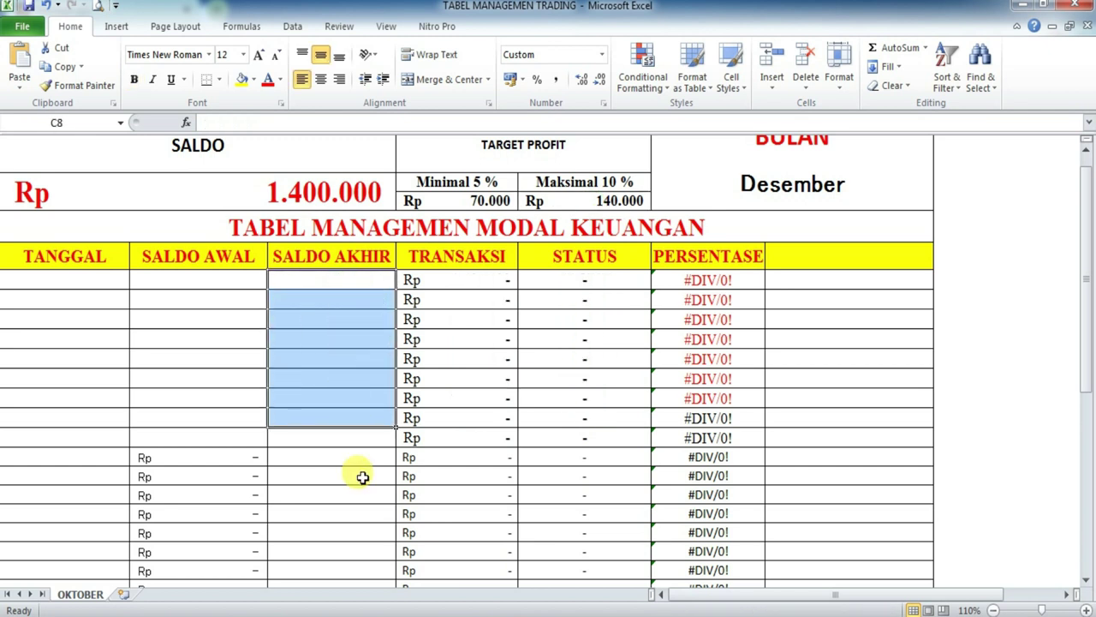
{"action": "left_click", "coordinate": [336, 509]}
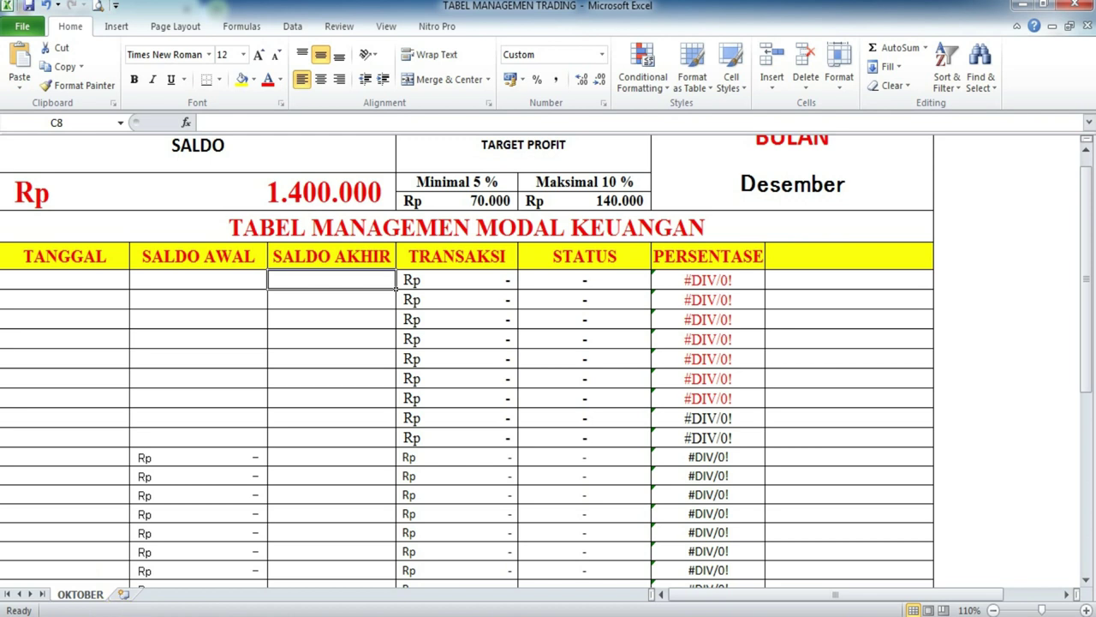
Review the minimum and maximum amounts under TARGET PROFIT once more
{"action": "mouse_move", "coordinate": [132, 616]}
{"action": "left_click", "coordinate": [481, 183]}
{"action": "left_click", "coordinate": [507, 200]}
{"action": "left_click", "coordinate": [587, 185]}
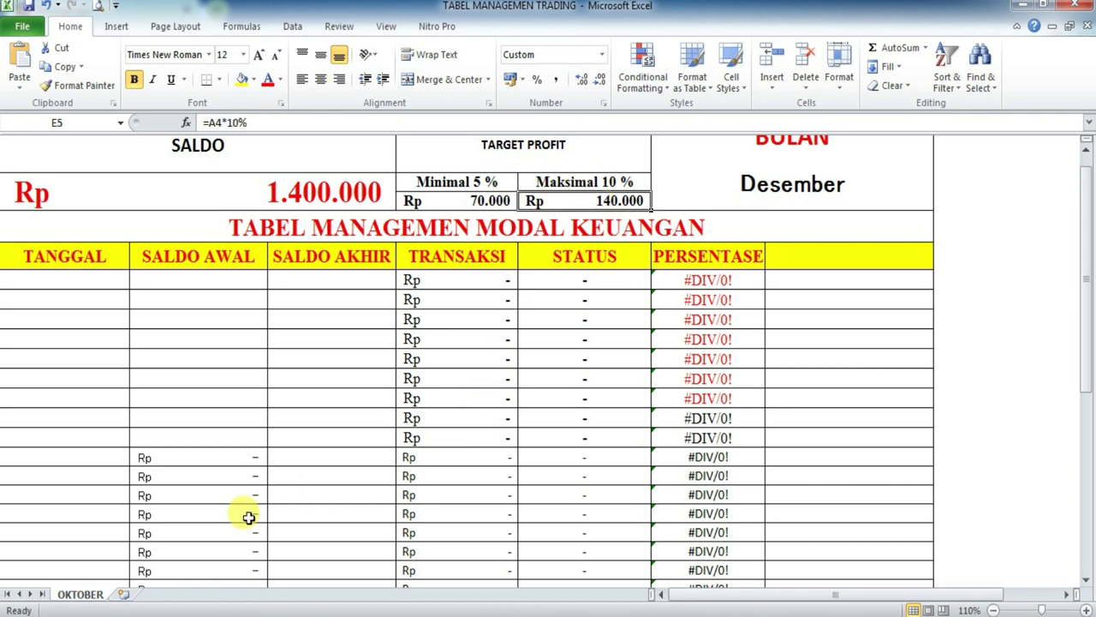
Switch back to the Binomo trading page in the browser and add the Altcoin IDX asset from the Standard list
{"action": "key", "text": "alt+Tab"}
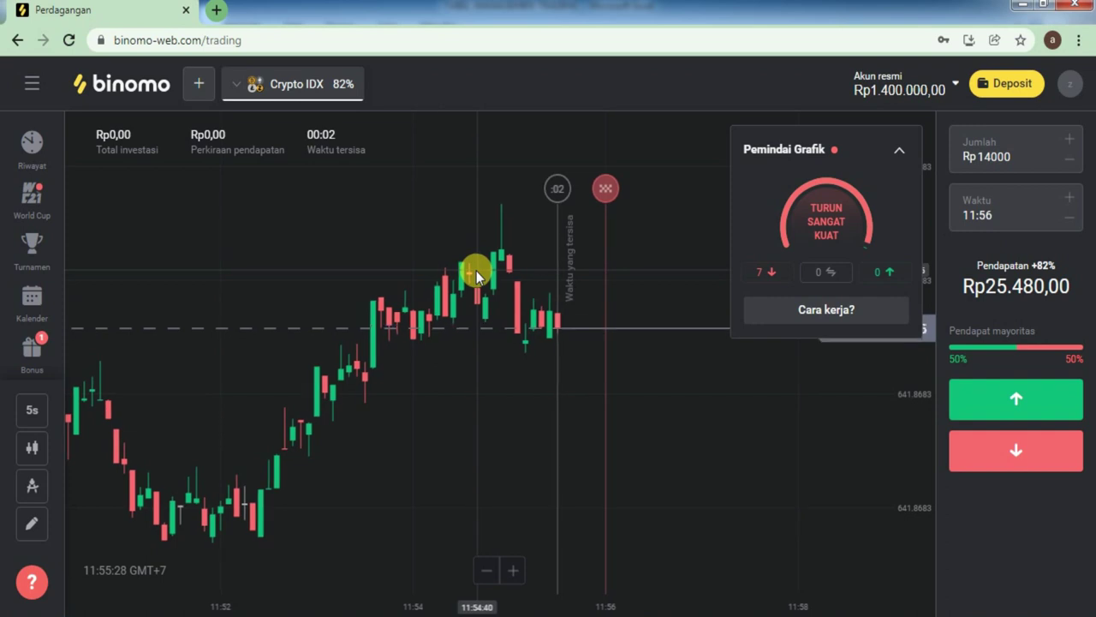
{"action": "left_click", "coordinate": [203, 83]}
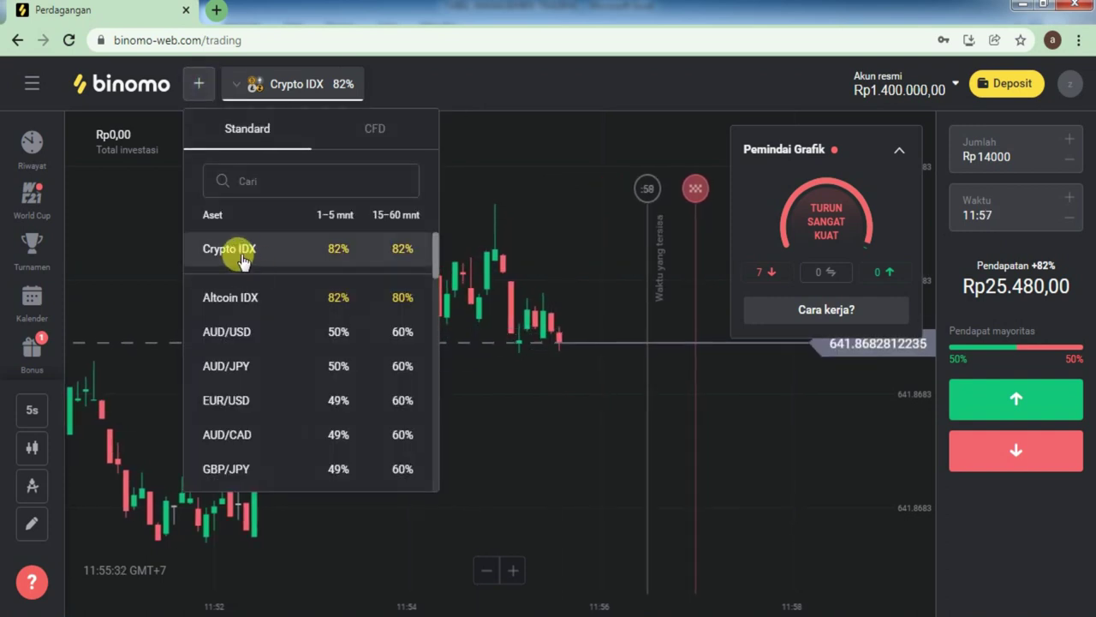
{"action": "left_click", "coordinate": [245, 302]}
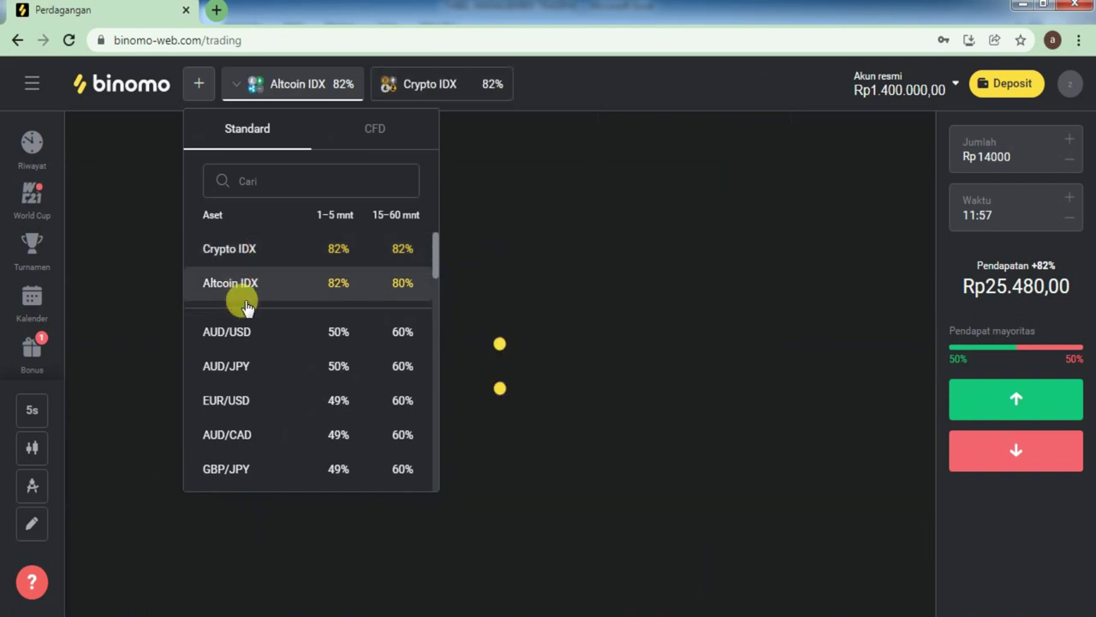
{"action": "left_click", "coordinate": [519, 259]}
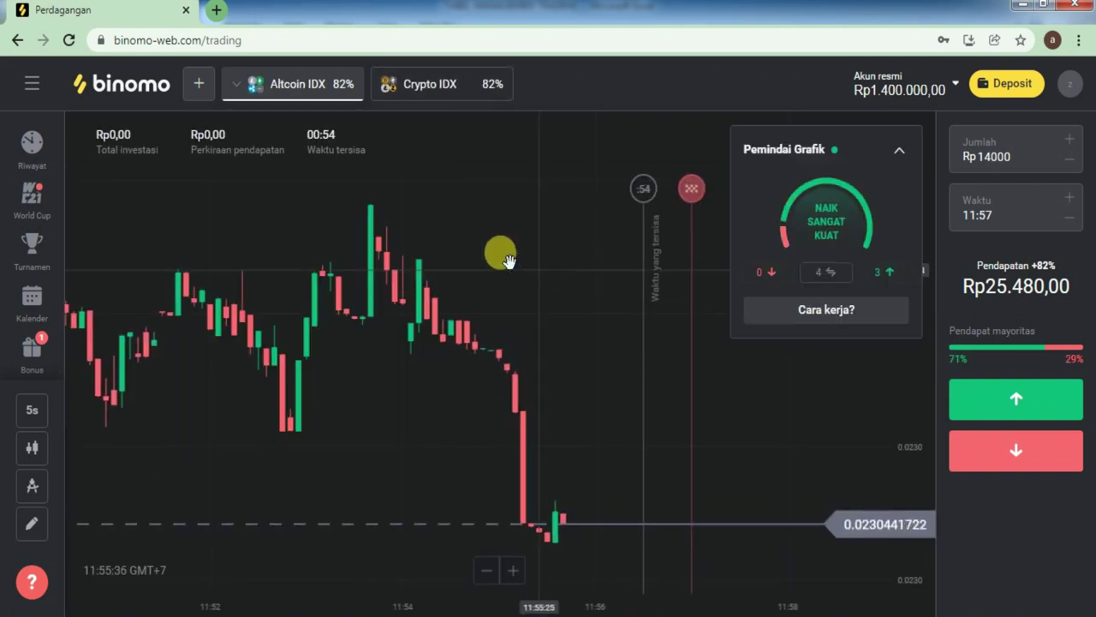
View the available bonus offer and the choice between real and demo account, leaving both as they are
{"action": "left_click", "coordinate": [32, 364]}
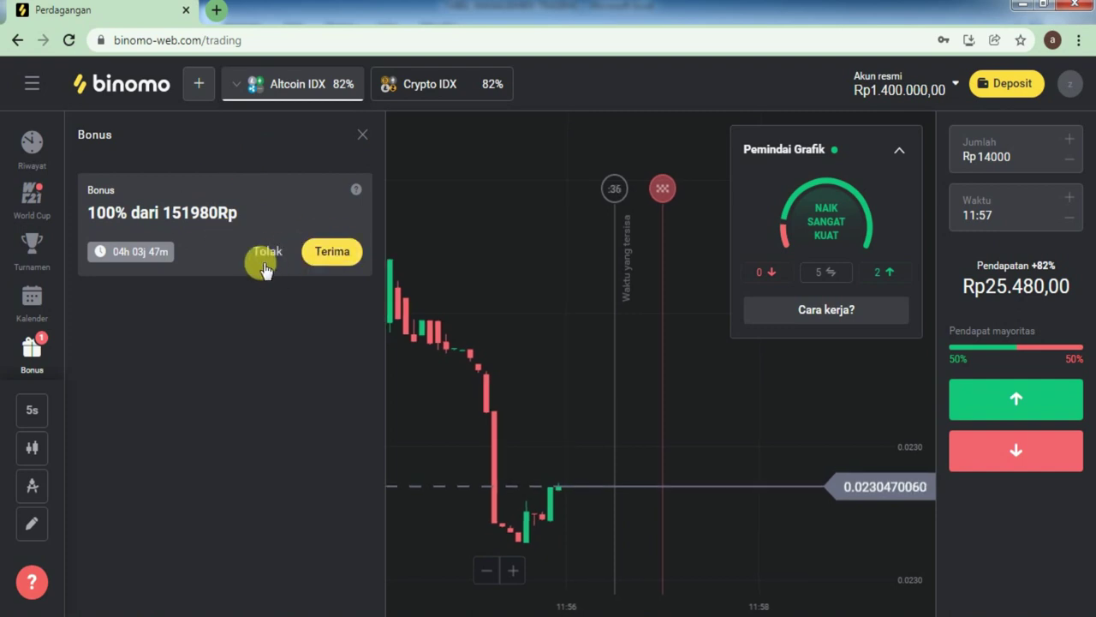
{"action": "left_click", "coordinate": [362, 136]}
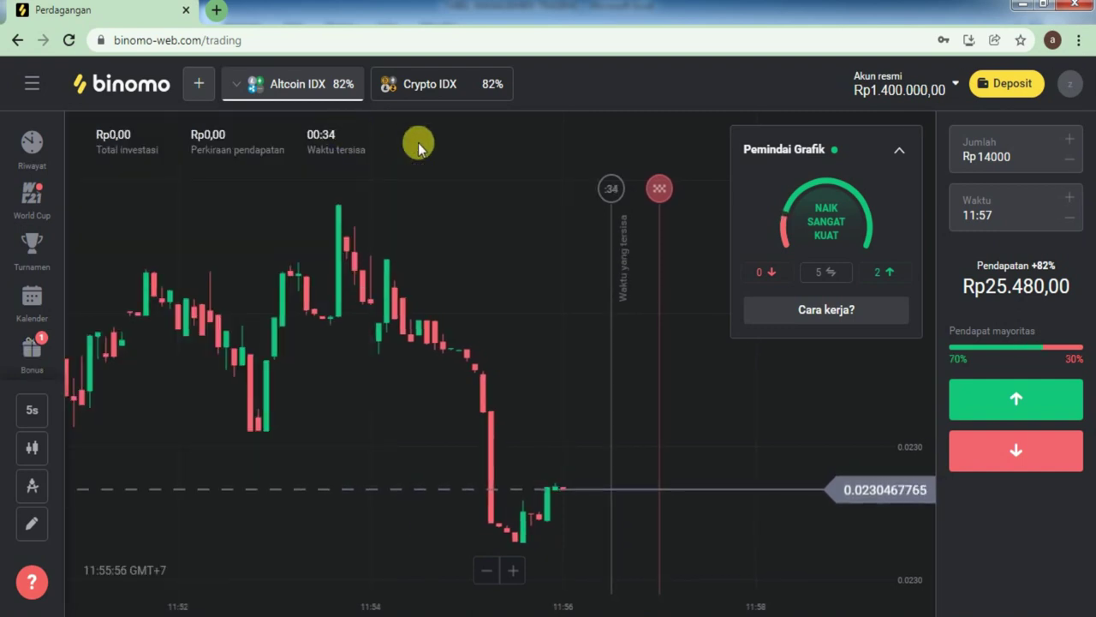
{"action": "left_click", "coordinate": [910, 83]}
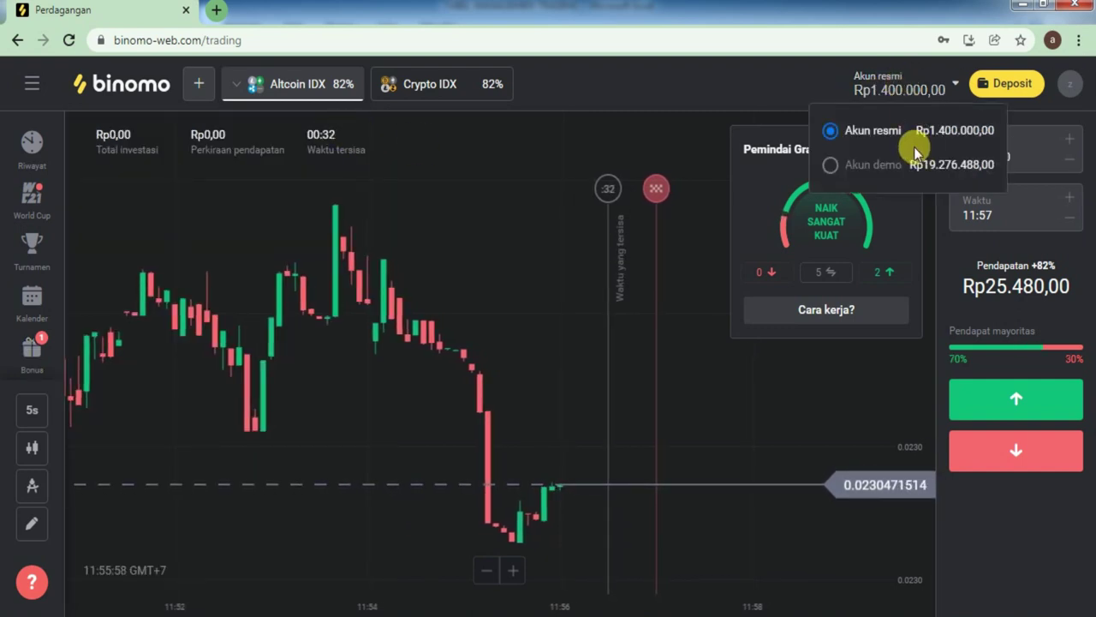
{"action": "left_click", "coordinate": [720, 90]}
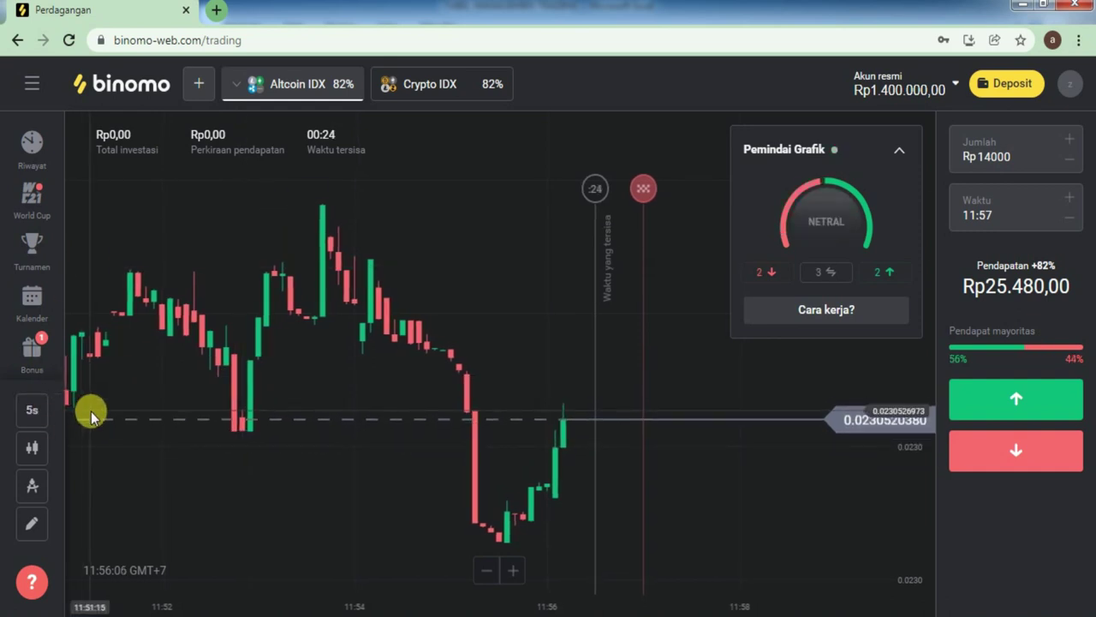
Set the chart's time period to 1 minute and display the Crypto IDX chart
{"action": "left_click", "coordinate": [28, 411]}
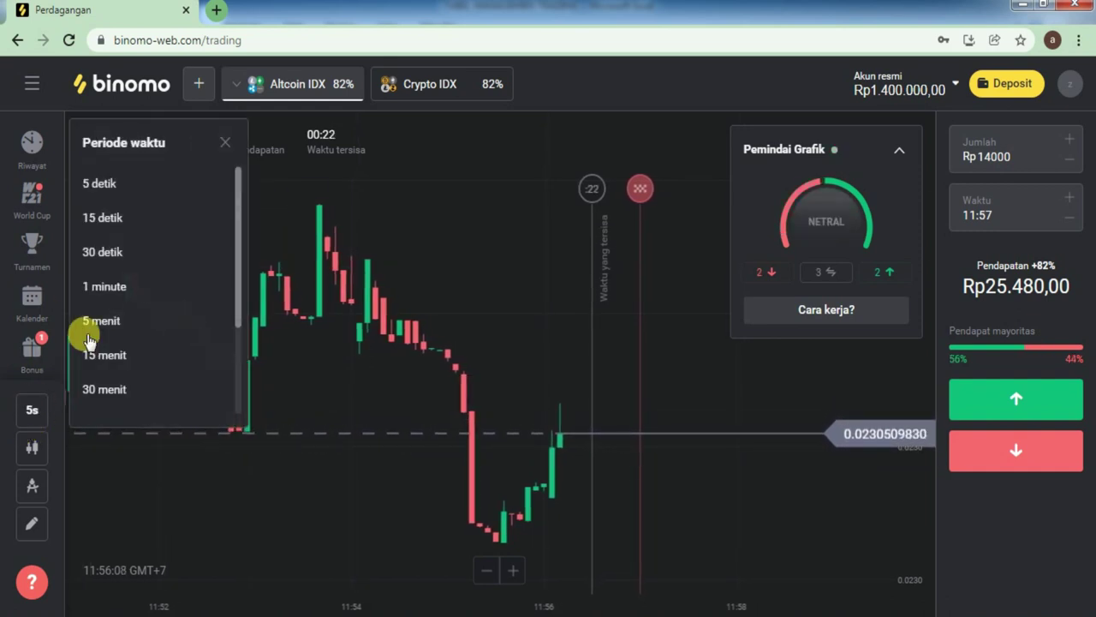
{"action": "left_click", "coordinate": [105, 288]}
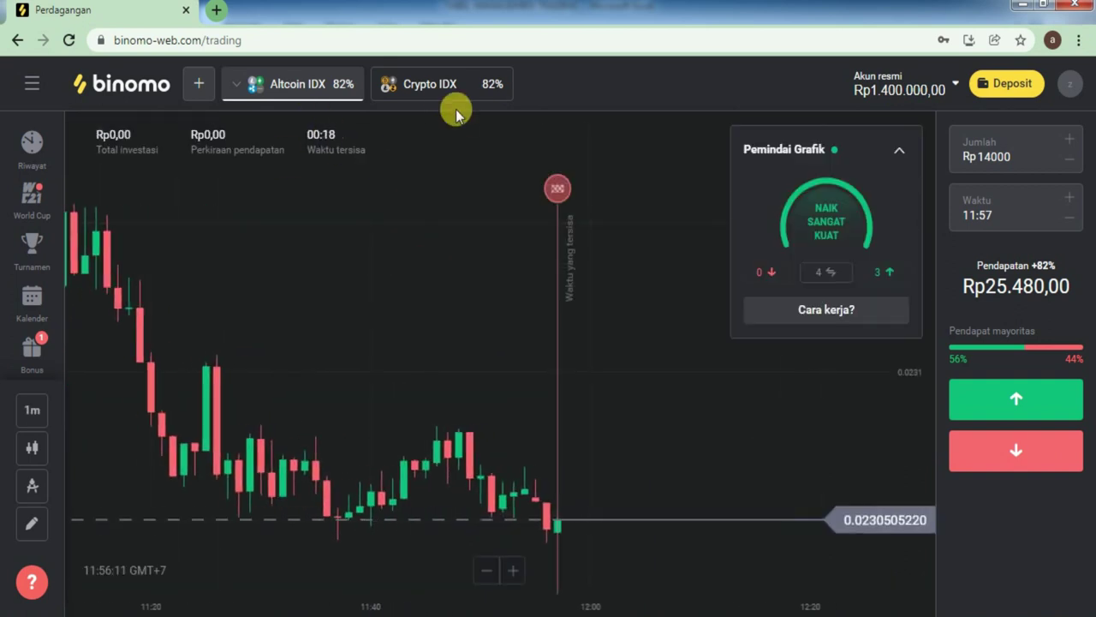
{"action": "left_click", "coordinate": [435, 85]}
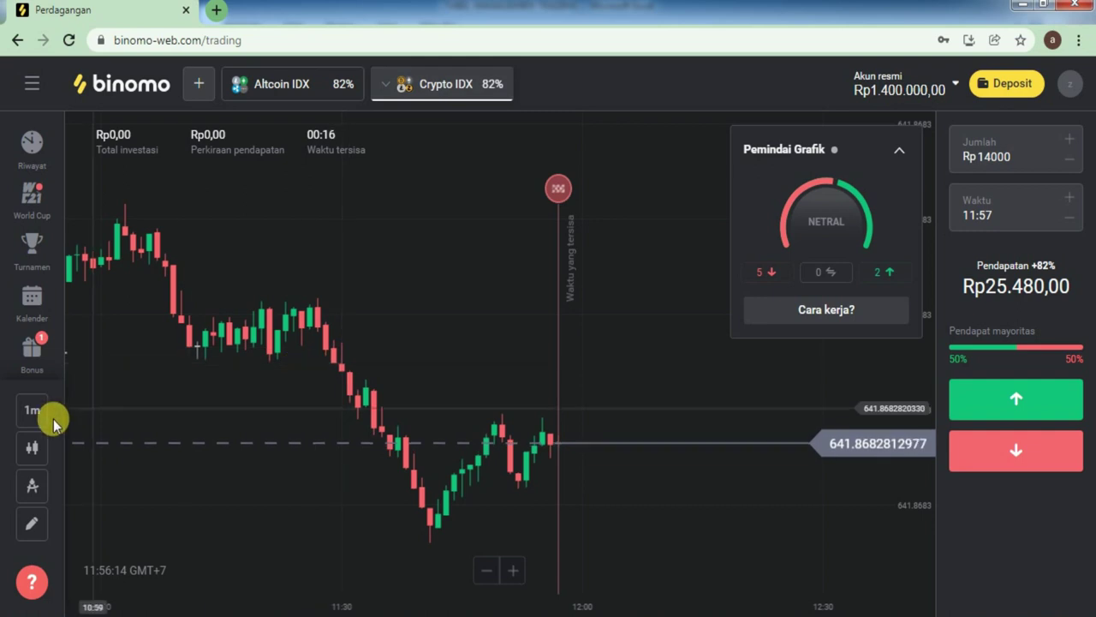
{"action": "scroll", "coordinate": [529, 444], "scroll_direction": "up", "scroll_amount": 3}
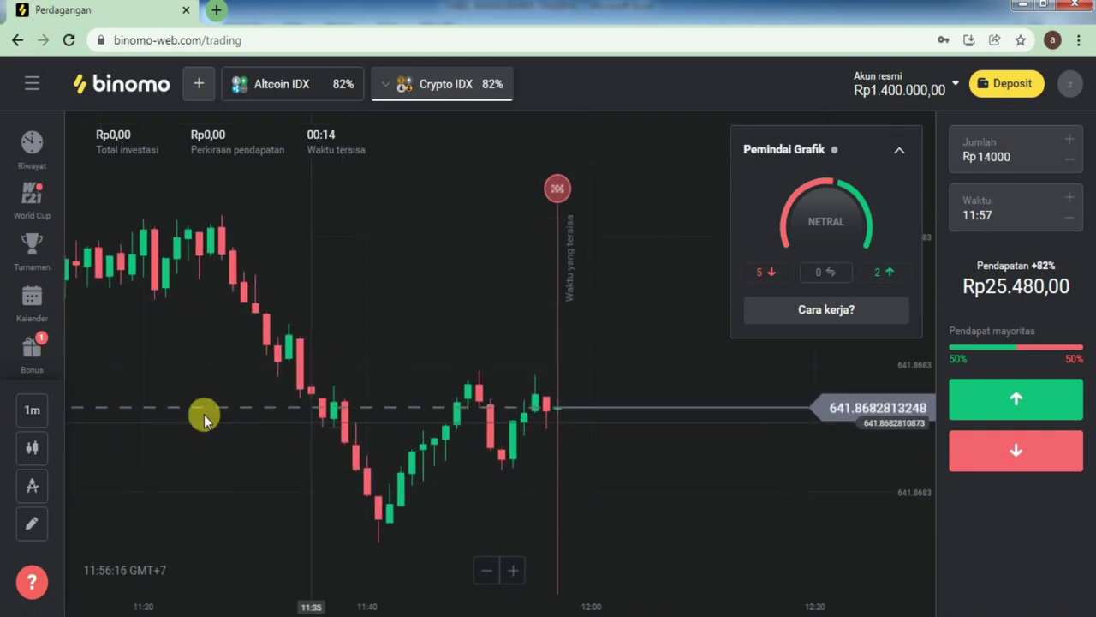
Add the Stochastic indicator with Periode 10 to the Crypto IDX chart, keeping the other settings at their defaults
{"action": "scroll", "coordinate": [232, 420], "scroll_direction": "up", "scroll_amount": 3}
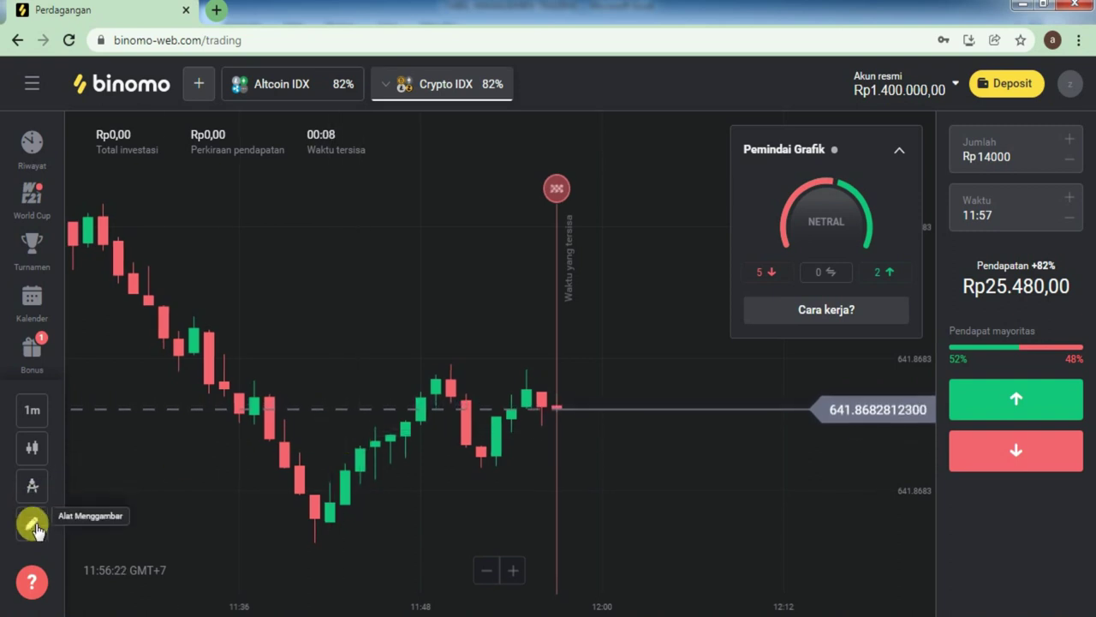
{"action": "left_click", "coordinate": [32, 492]}
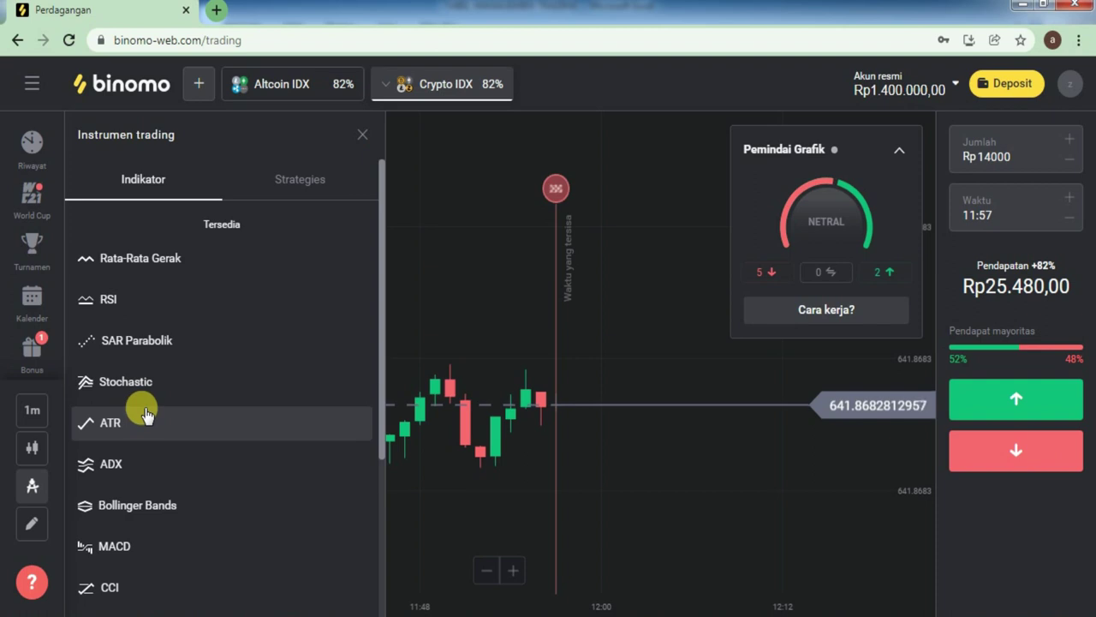
{"action": "left_click", "coordinate": [139, 385]}
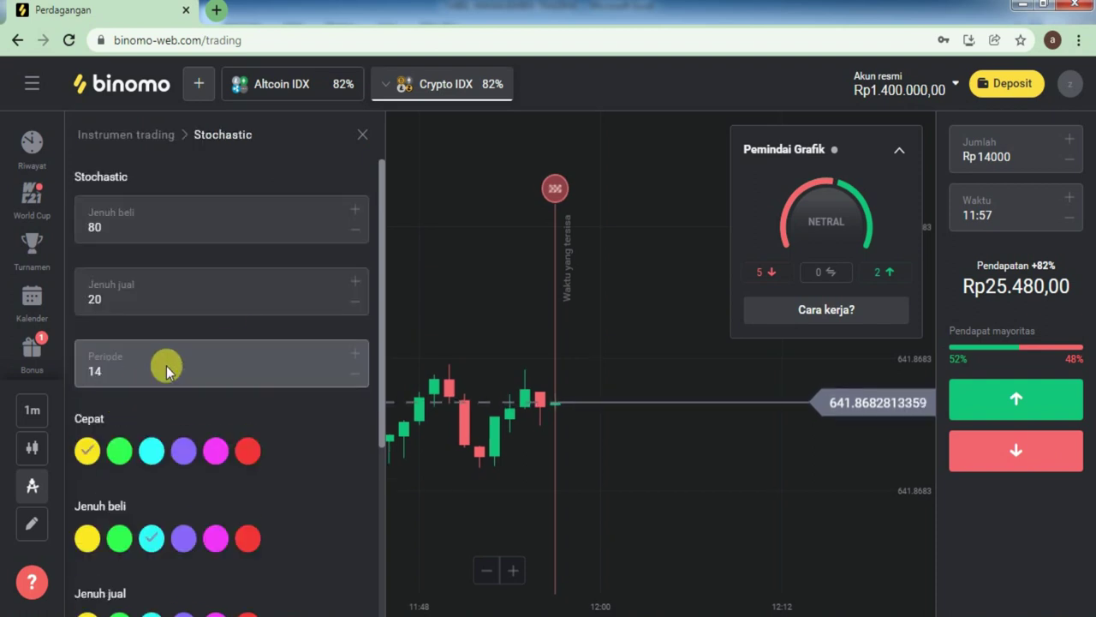
{"action": "left_click", "coordinate": [355, 377]}
{"action": "left_click", "coordinate": [352, 356]}
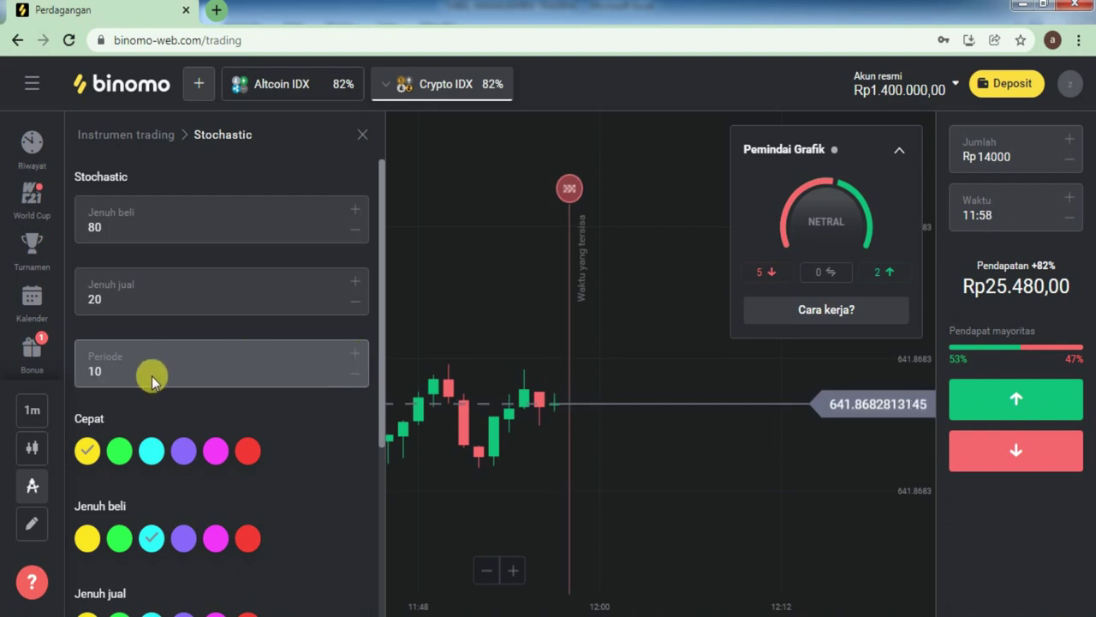
{"action": "scroll", "coordinate": [177, 471], "scroll_direction": "down", "scroll_amount": 4}
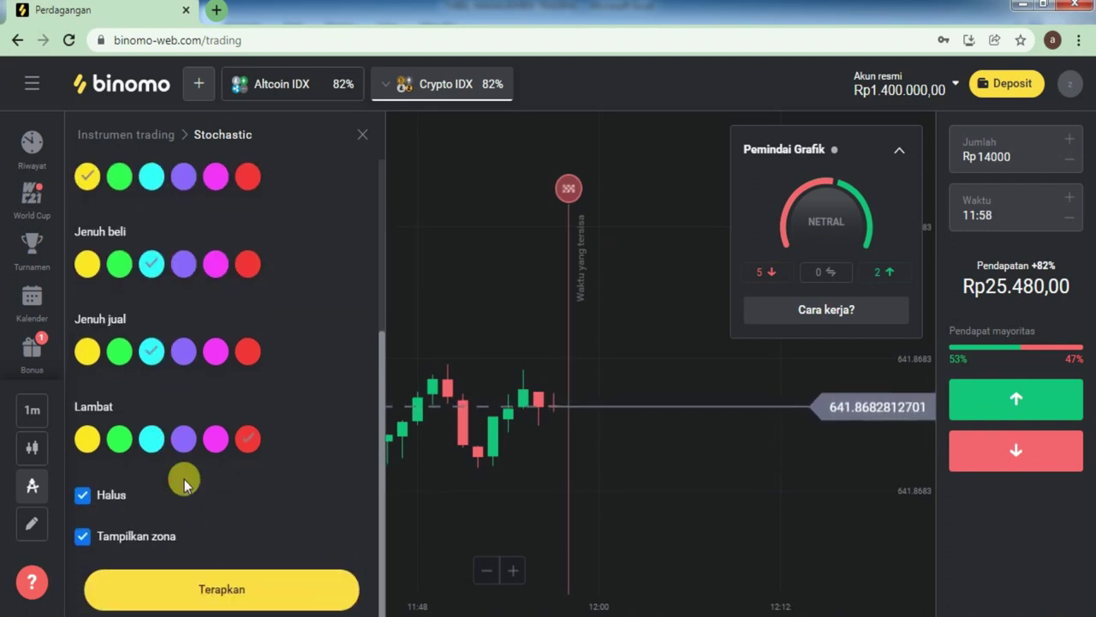
{"action": "left_click", "coordinate": [225, 590]}
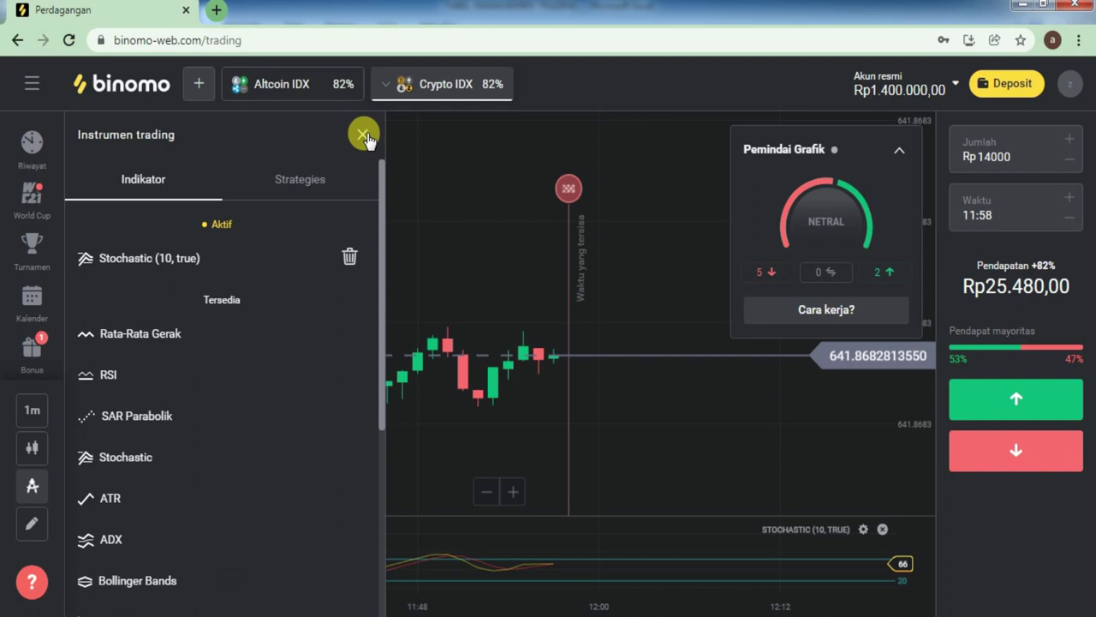
{"action": "left_click", "coordinate": [362, 134]}
{"action": "left_click_drag", "start_coordinate": [503, 520], "coordinate": [473, 530]}
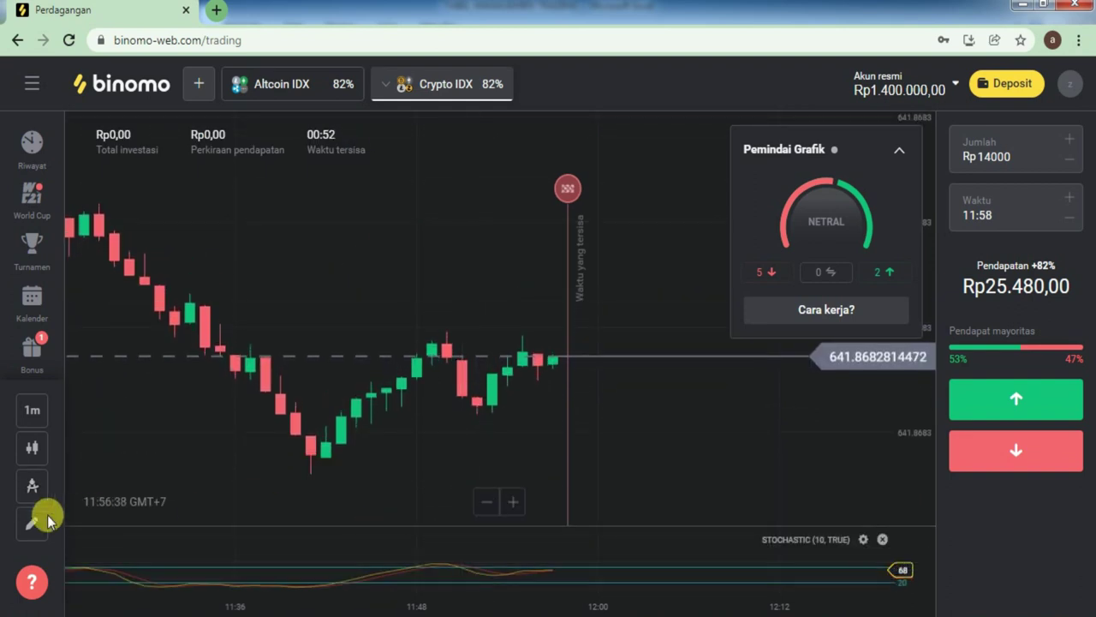
Draw a Fibonacci Pembalikan on the Crypto IDX chart from the latest swing low up to the recent high, and stop drawing
{"action": "left_click", "coordinate": [26, 531]}
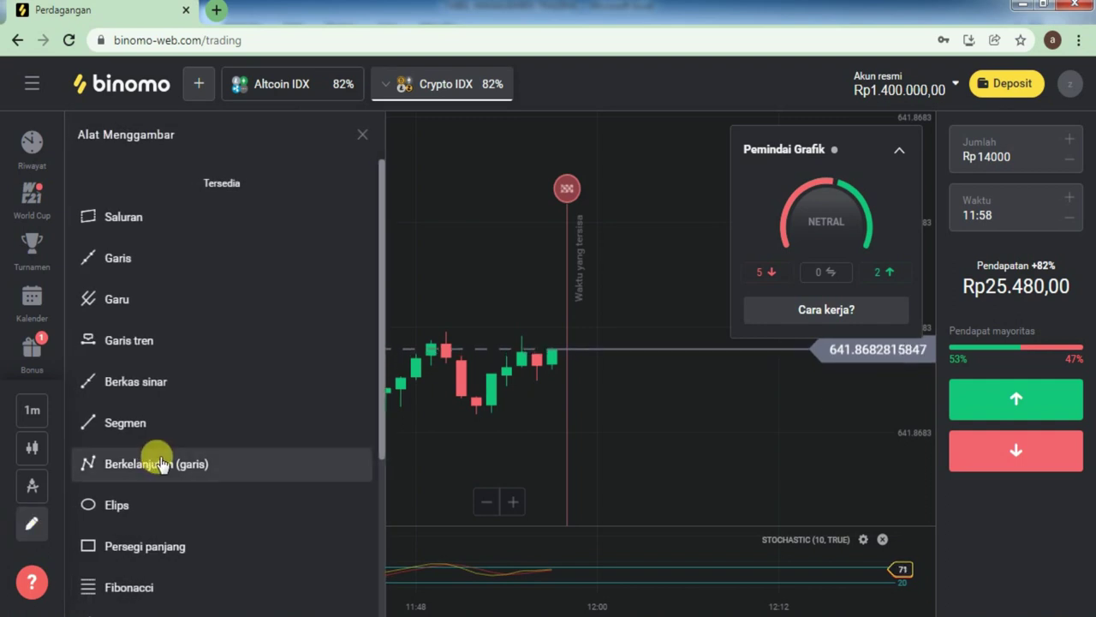
{"action": "scroll", "coordinate": [158, 461], "scroll_direction": "down", "scroll_amount": 1}
{"action": "left_click", "coordinate": [140, 501]}
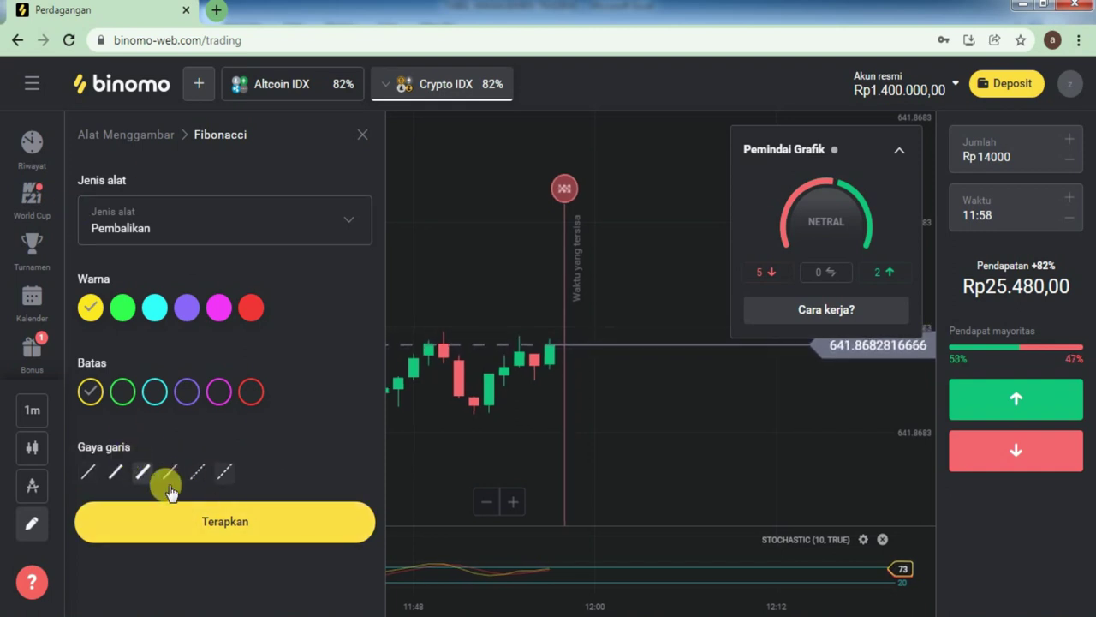
{"action": "left_click", "coordinate": [223, 524]}
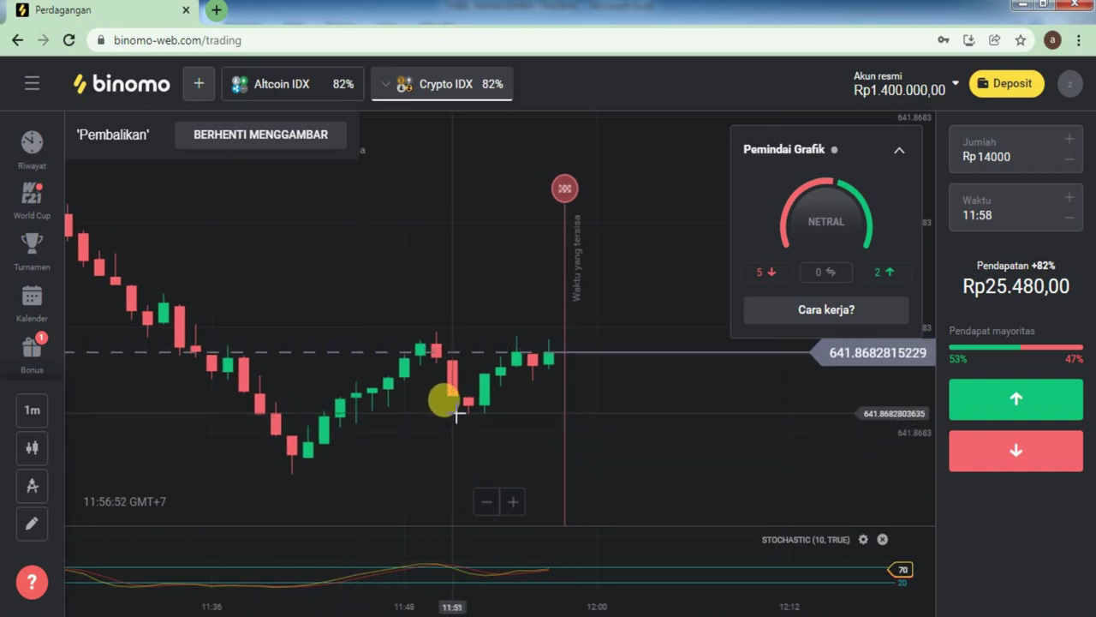
{"action": "mouse_move", "coordinate": [453, 414]}
{"action": "left_mouse_down"}
{"action": "mouse_move", "coordinate": [411, 367]}
{"action": "mouse_move", "coordinate": [392, 317]}
{"action": "mouse_move", "coordinate": [497, 340]}
{"action": "mouse_move", "coordinate": [493, 322]}
{"action": "mouse_move", "coordinate": [497, 334]}
{"action": "left_mouse_up"}
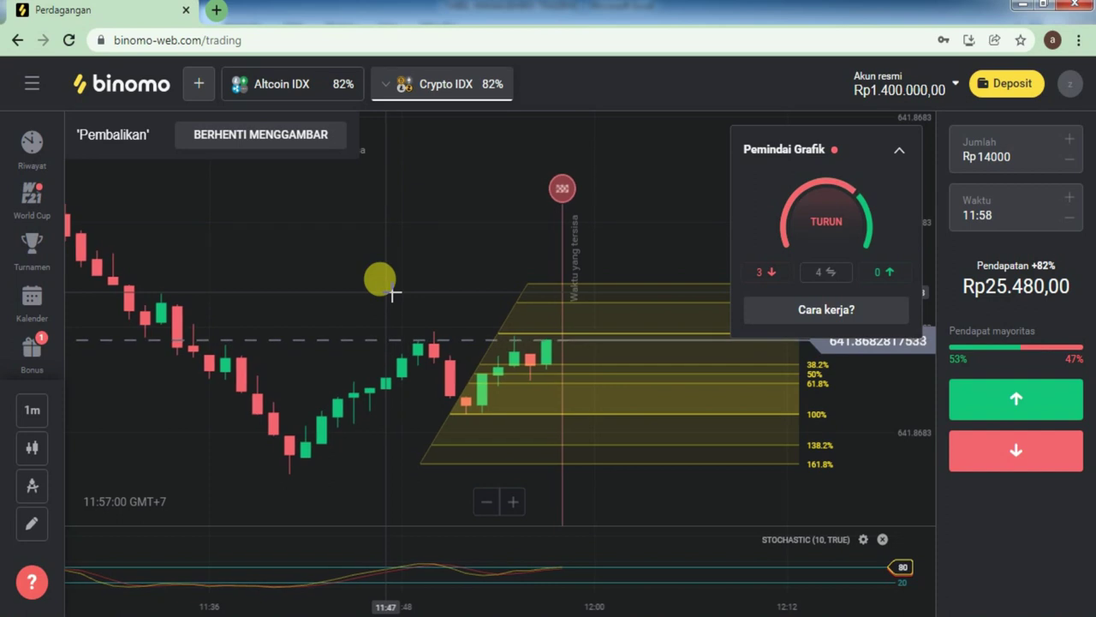
{"action": "left_click", "coordinate": [248, 135]}
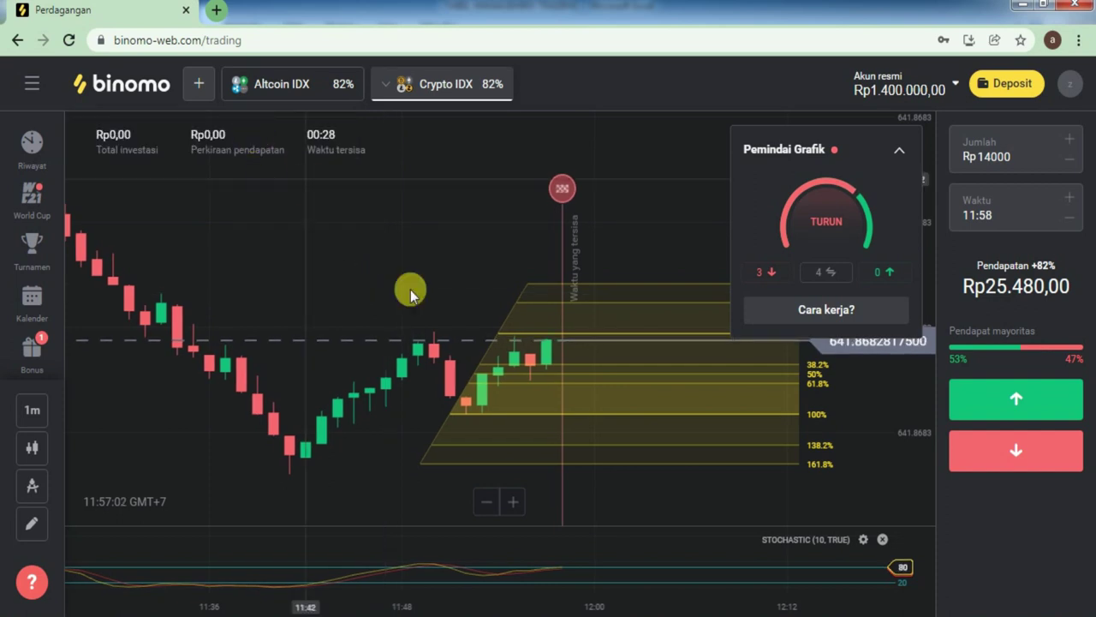
Display the Altcoin IDX chart and draw a Fibonacci Pembalikan from its latest low up to the recent high
{"action": "left_click", "coordinate": [428, 86]}
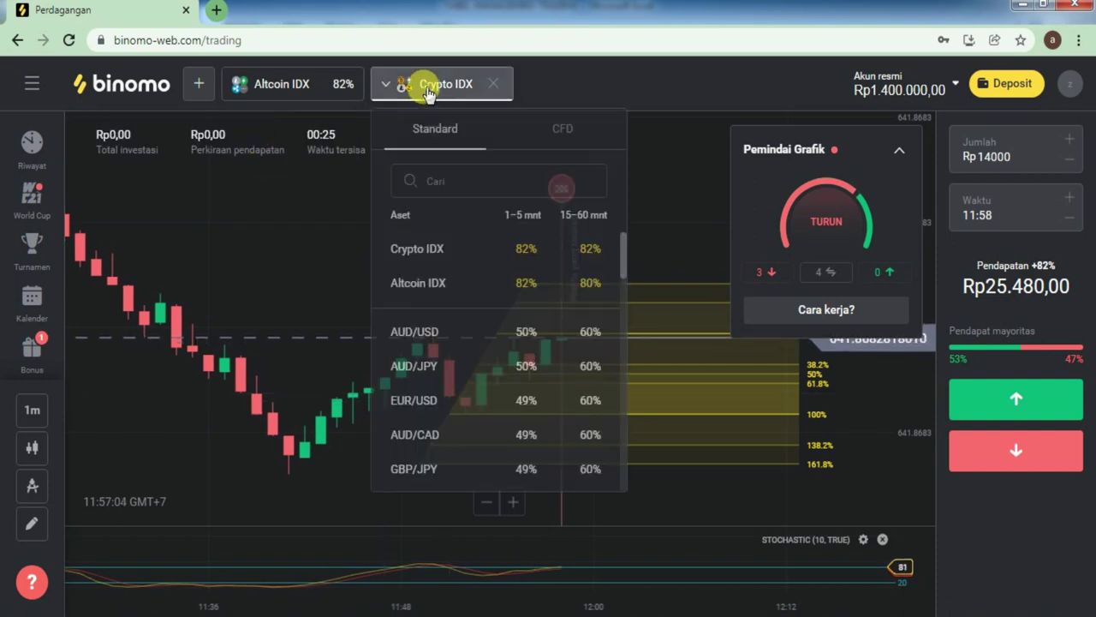
{"action": "left_click", "coordinate": [290, 86]}
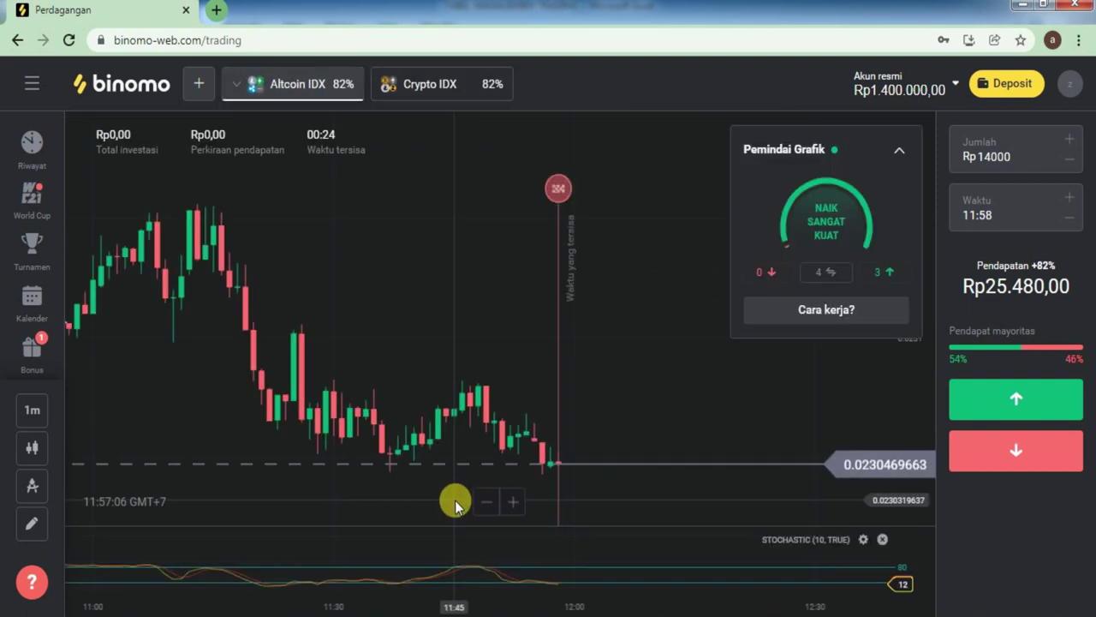
{"action": "left_click", "coordinate": [32, 524]}
{"action": "scroll", "coordinate": [118, 479], "scroll_direction": "down", "scroll_amount": 1}
{"action": "left_click", "coordinate": [122, 435]}
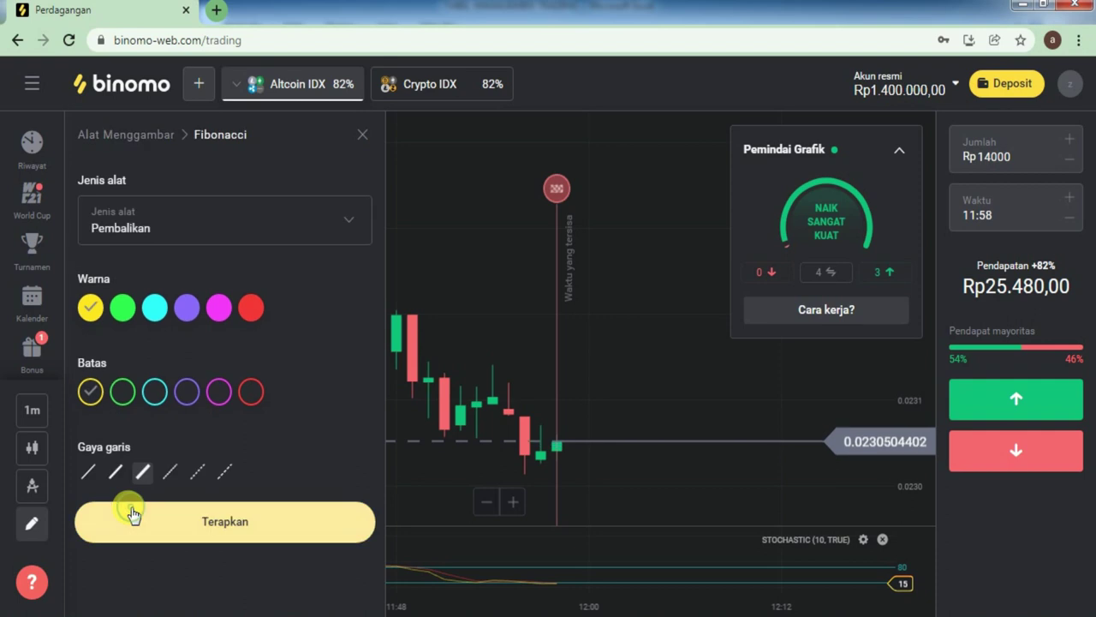
{"action": "left_click", "coordinate": [158, 524]}
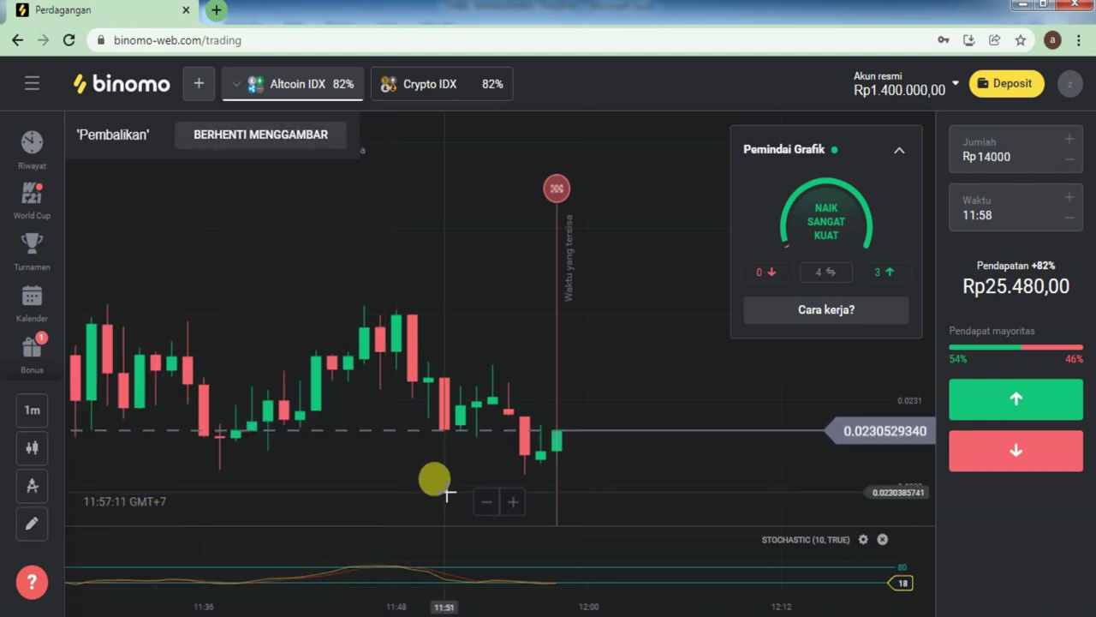
{"action": "left_click_drag", "start_coordinate": [510, 474], "coordinate": [460, 357]}
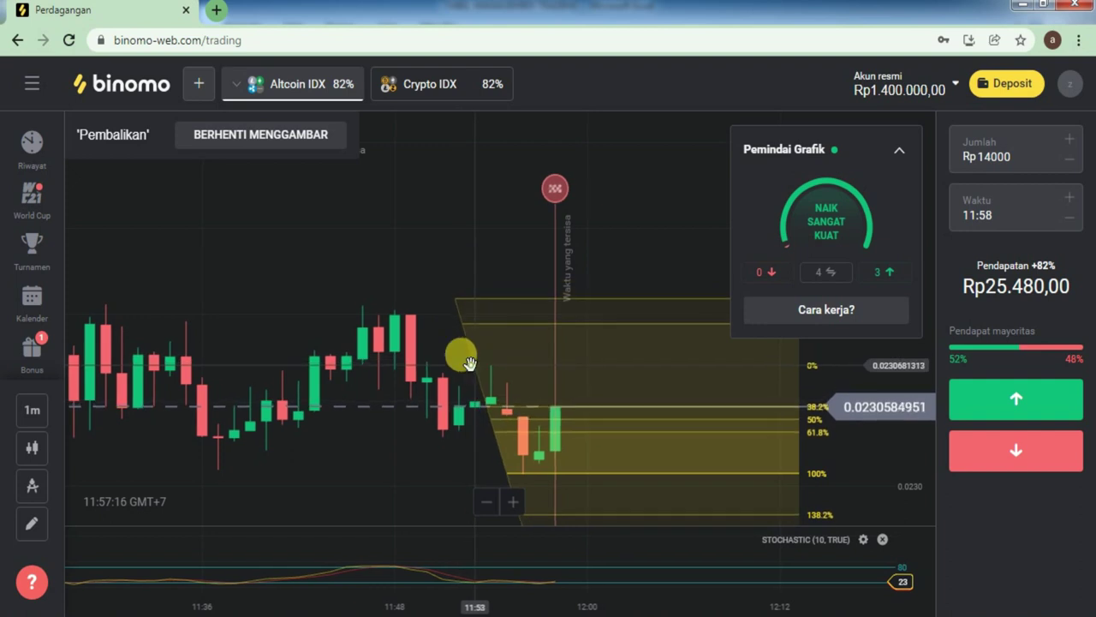
{"action": "left_click", "coordinate": [256, 138]}
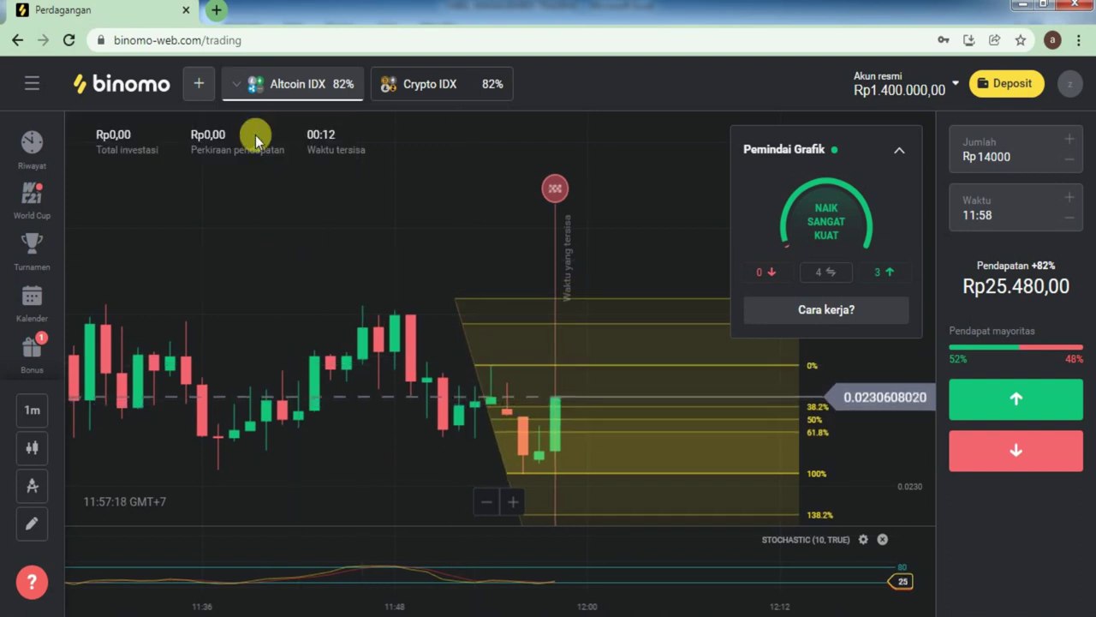
Choose Rp14.000 as the trade amount
{"action": "left_click", "coordinate": [1009, 163]}
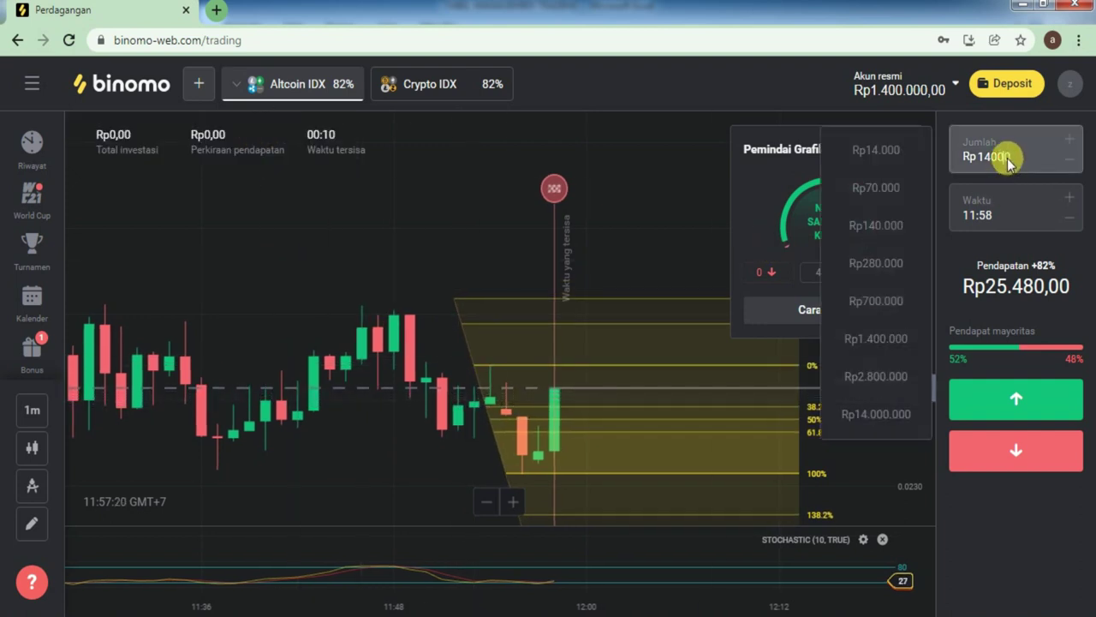
{"action": "left_click", "coordinate": [877, 151]}
{"action": "left_click", "coordinate": [553, 416]}
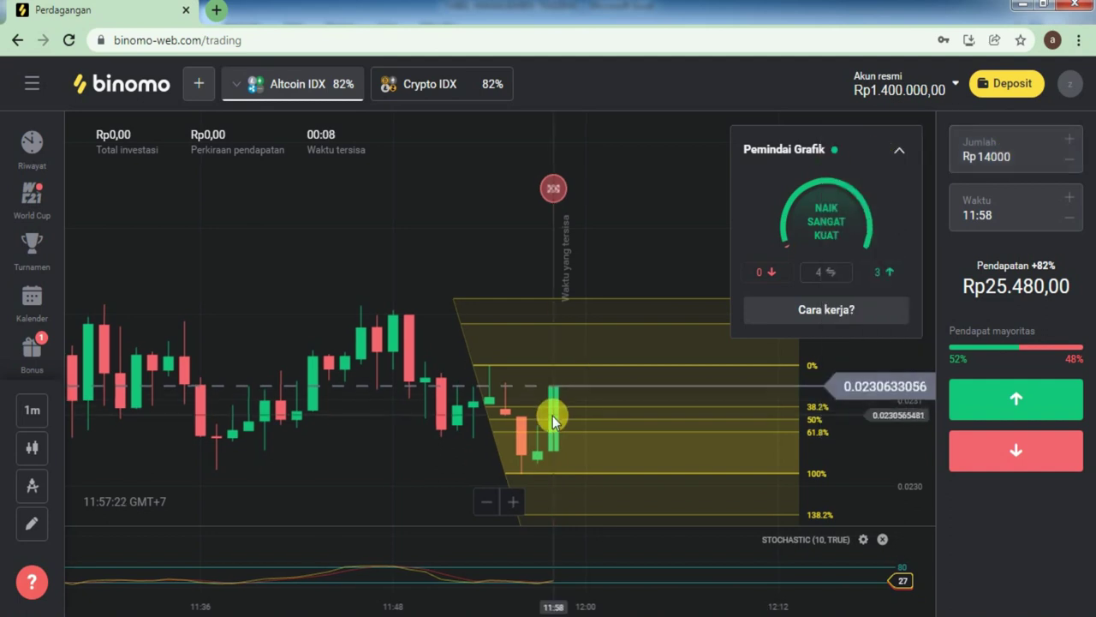
Return to the Crypto IDX chart and collapse the Pemindai Grafik panel that covers the Fibonacci levels
{"action": "left_click", "coordinate": [437, 89]}
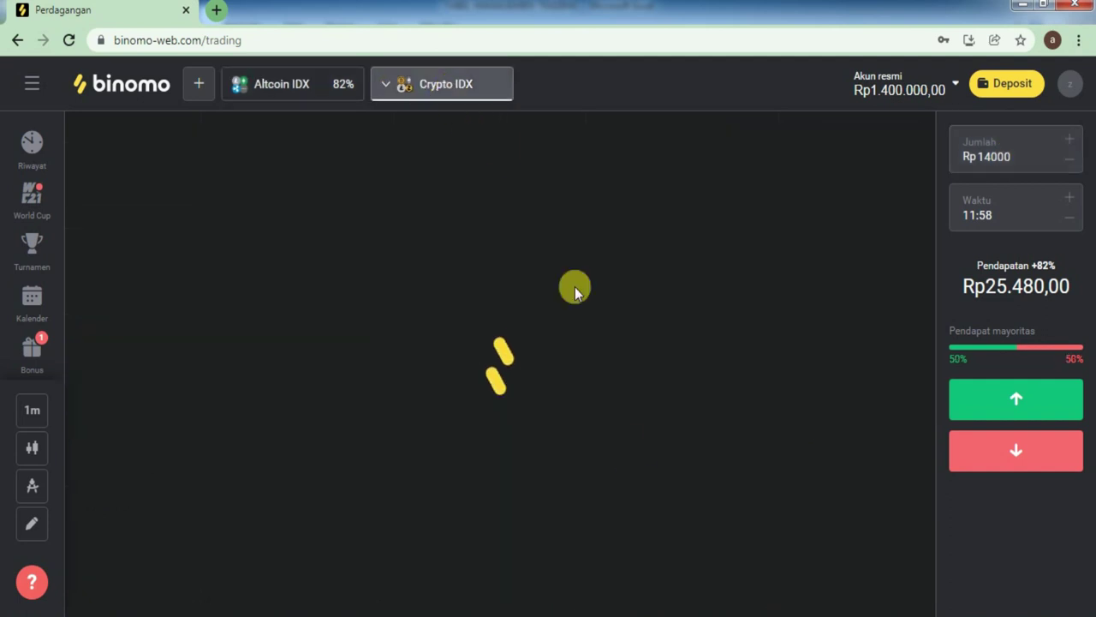
{"action": "scroll", "coordinate": [482, 475], "scroll_direction": "up", "scroll_amount": 3}
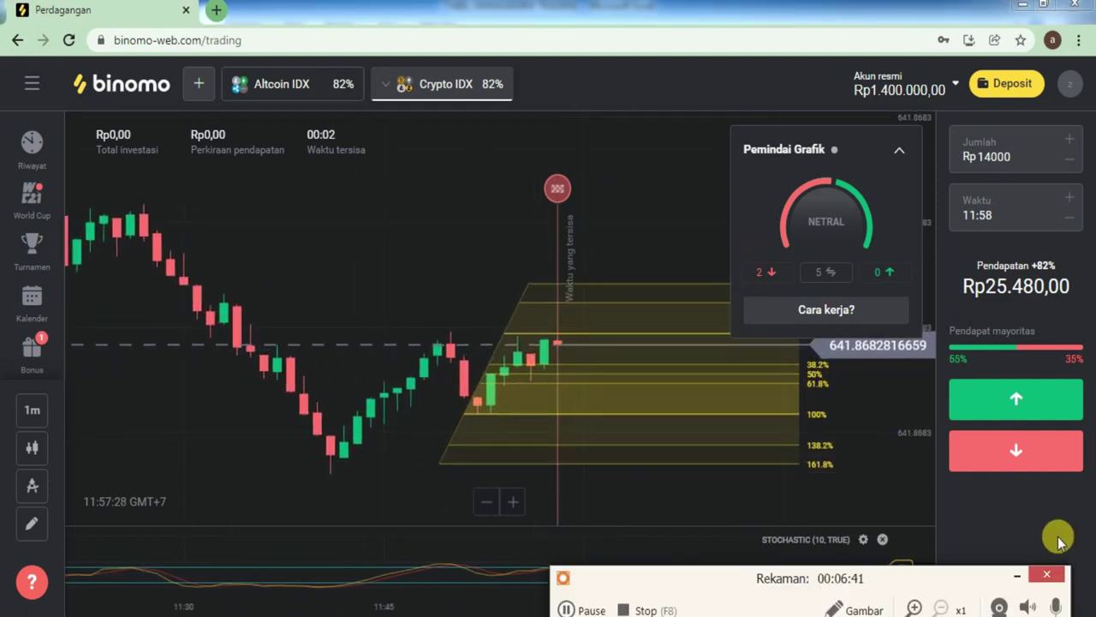
{"action": "scroll", "coordinate": [553, 453], "scroll_direction": "down", "scroll_amount": 2}
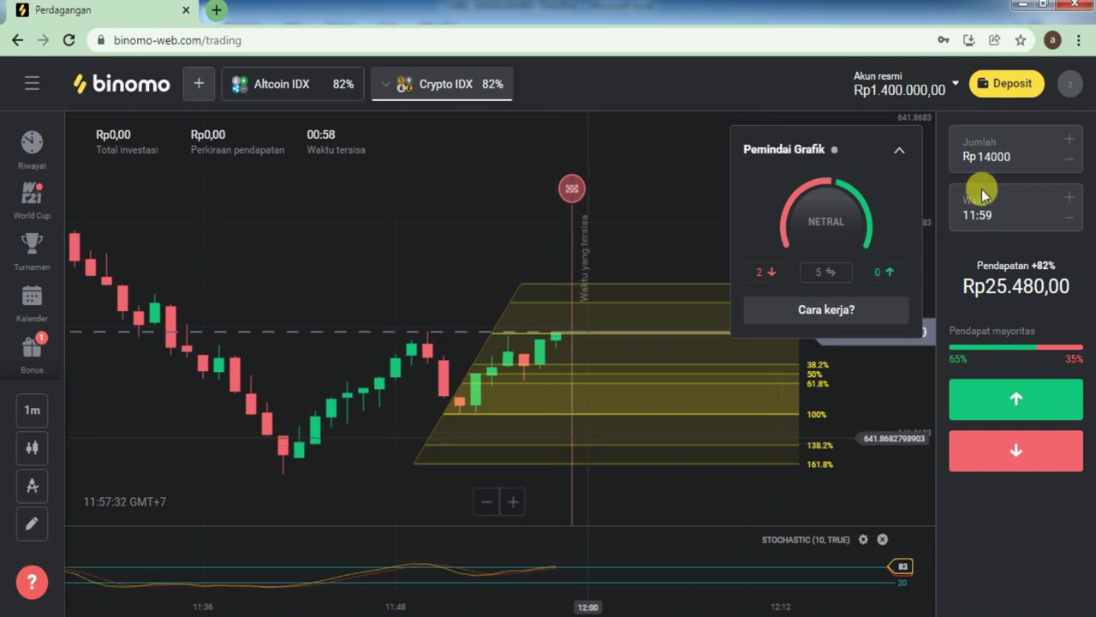
{"action": "left_click", "coordinate": [899, 149]}
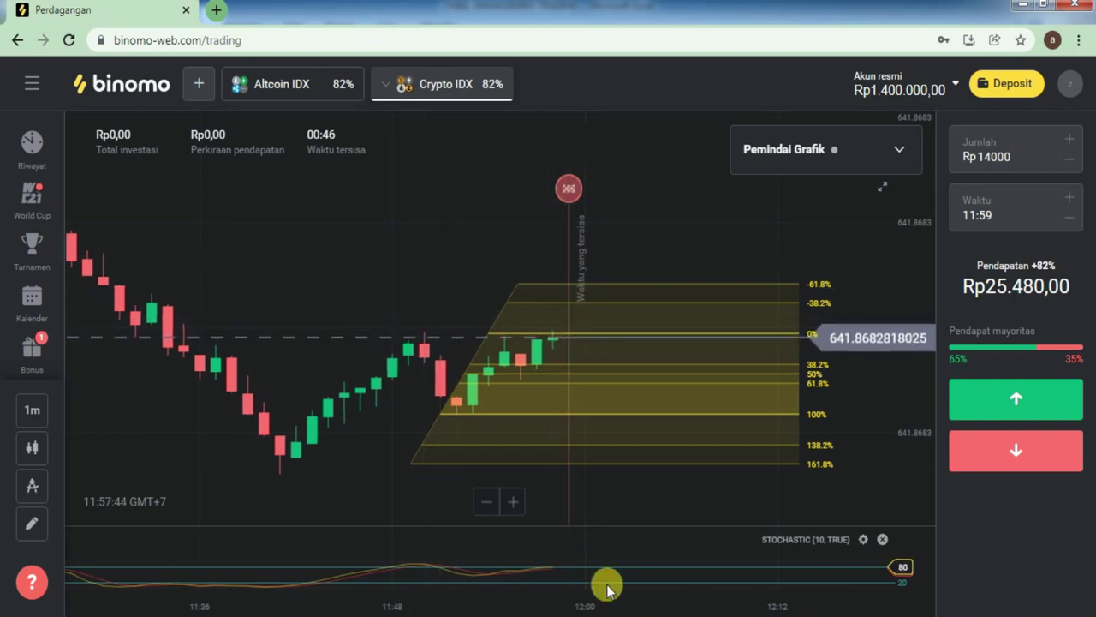
{"action": "left_click_drag", "start_coordinate": [598, 524], "coordinate": [613, 575]}
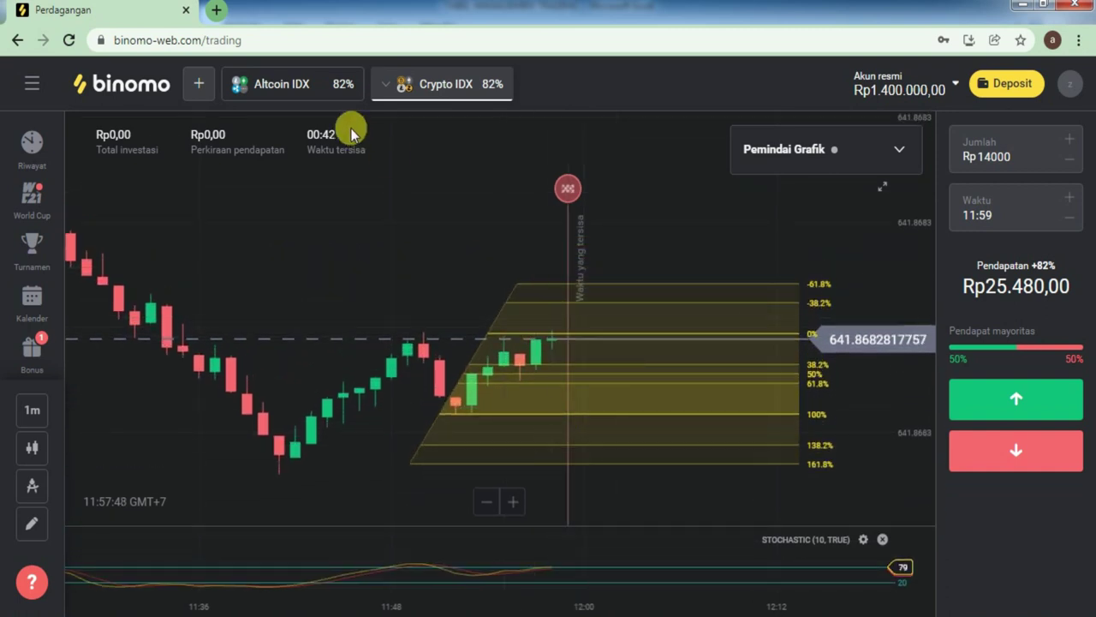
Check the price against the Fibonacci levels on the Altcoin IDX chart and again on the Crypto IDX chart
{"action": "left_click", "coordinate": [291, 86]}
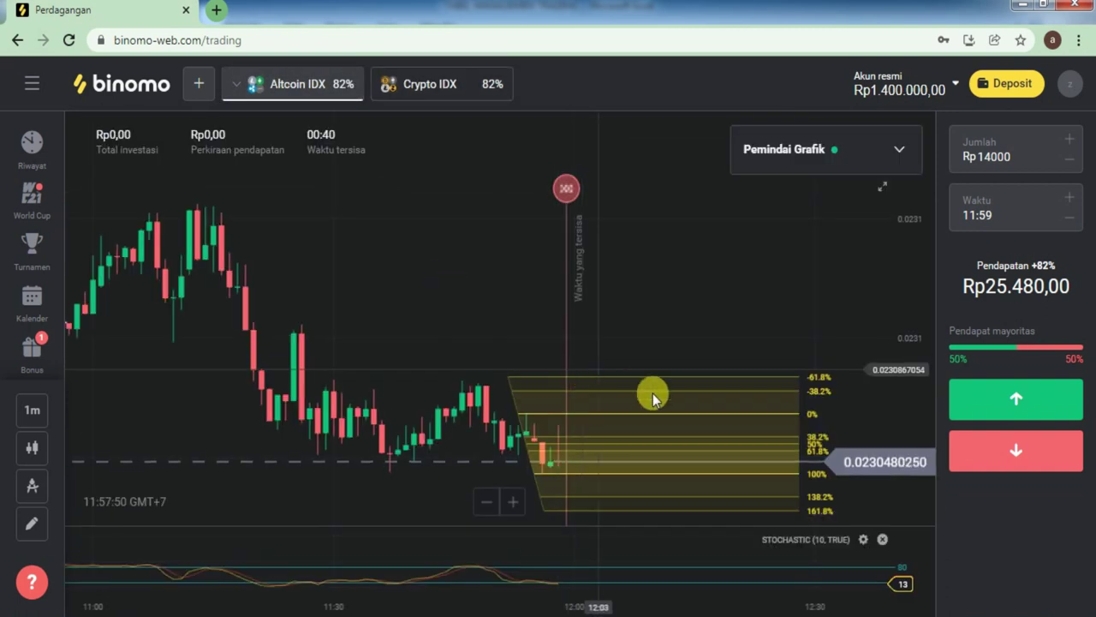
{"action": "scroll", "coordinate": [669, 421], "scroll_direction": "up", "scroll_amount": 3}
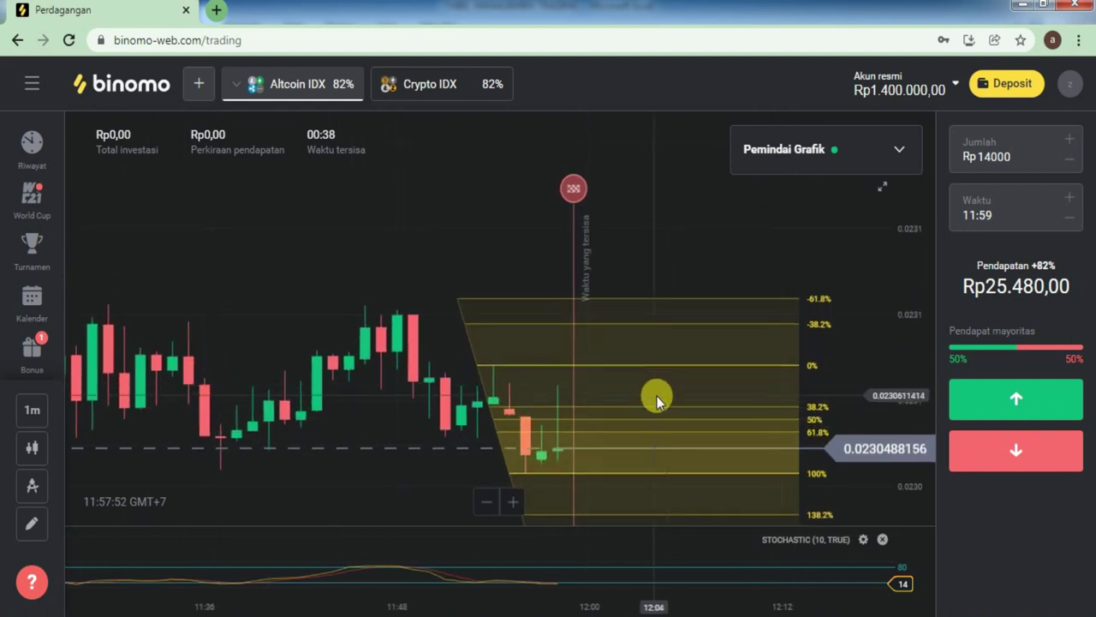
{"action": "left_click", "coordinate": [441, 86]}
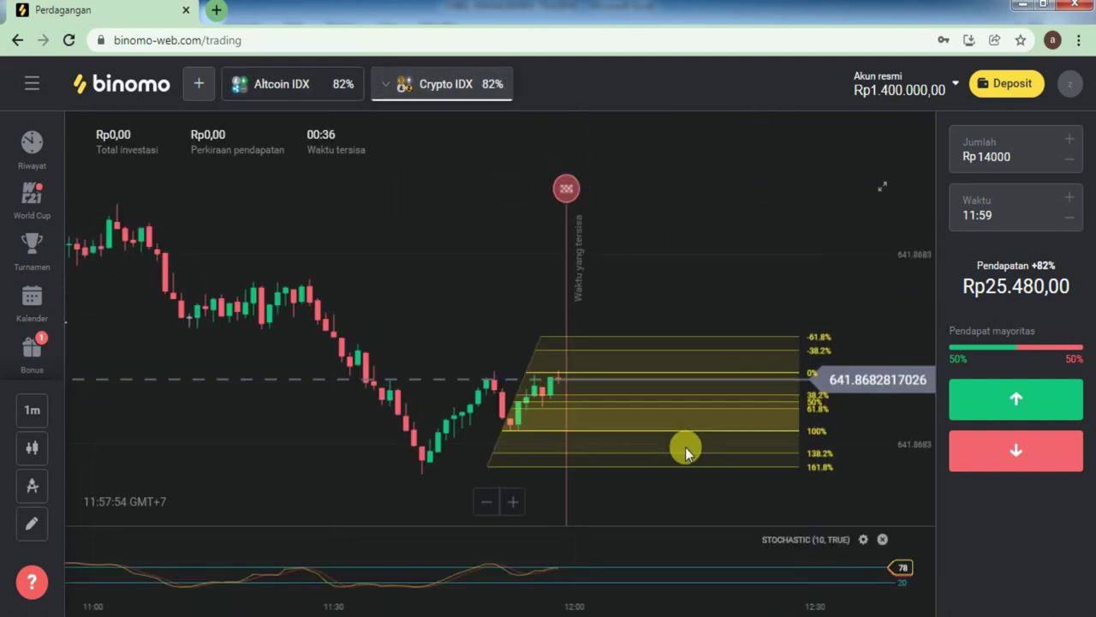
{"action": "scroll", "coordinate": [689, 443], "scroll_direction": "up", "scroll_amount": 3}
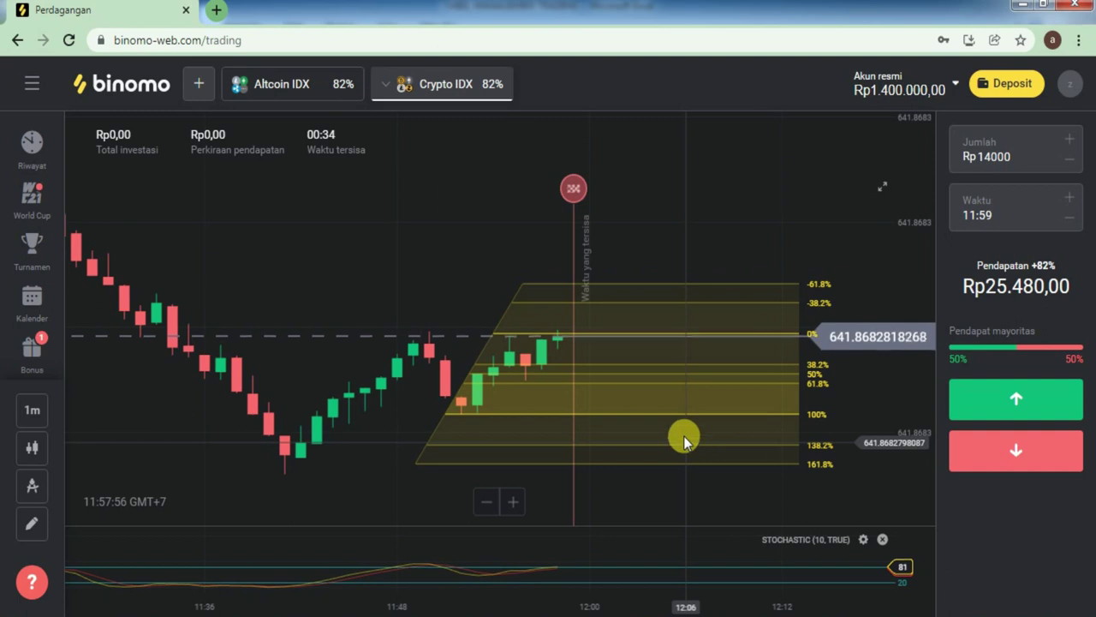
Open an upward trade of Rp14.000 on Crypto IDX with expiry at 11:59, and collapse the Pemindai Grafik panel again
{"action": "left_click", "coordinate": [974, 403]}
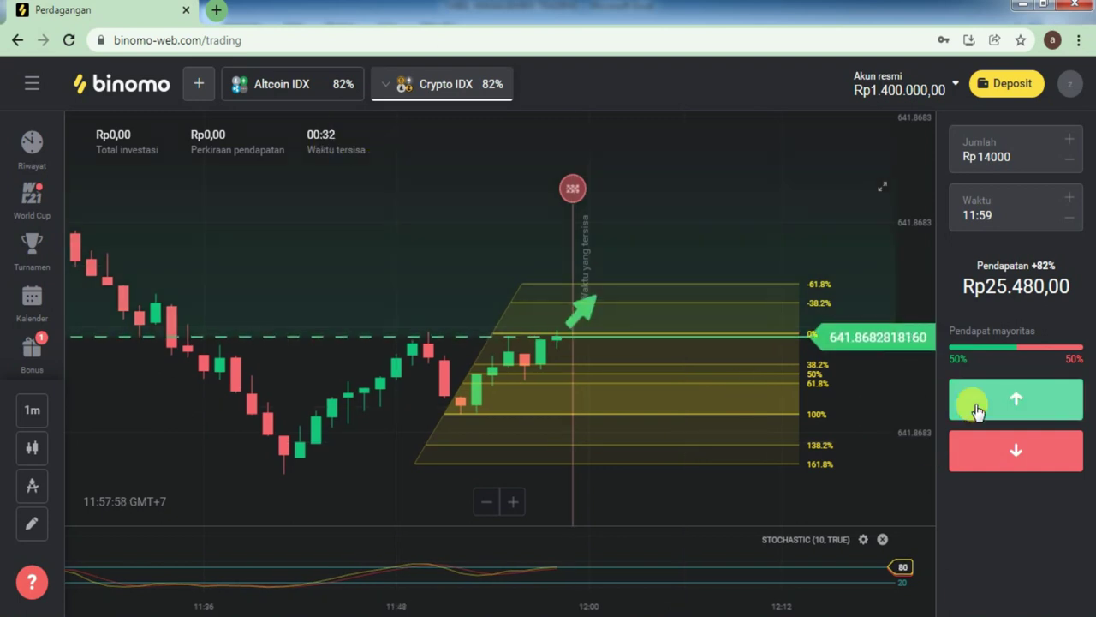
{"action": "left_click", "coordinate": [976, 410]}
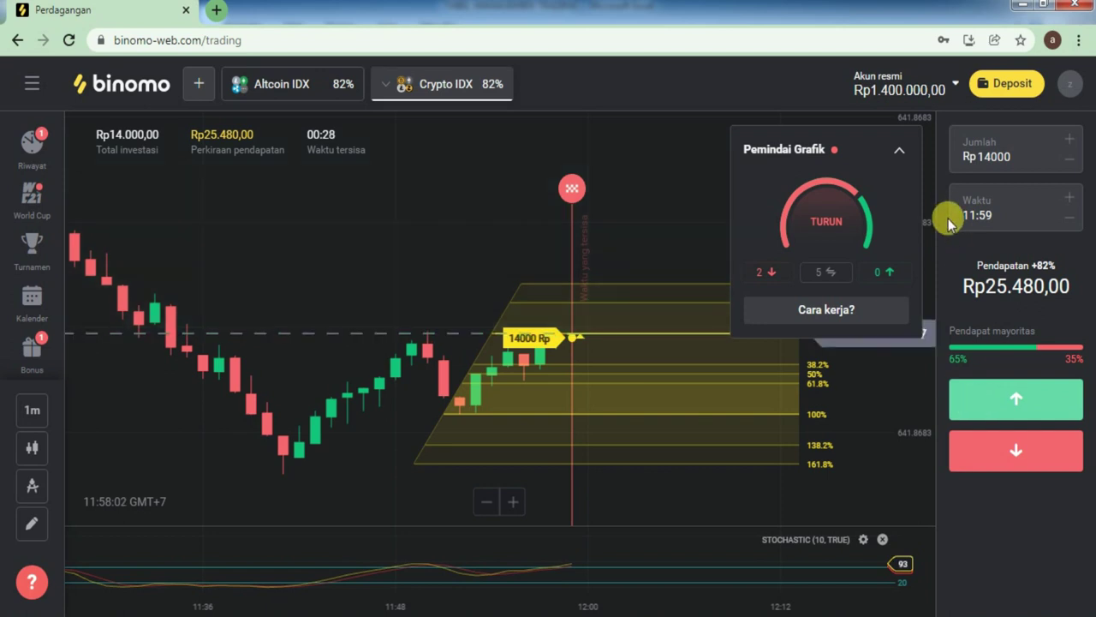
{"action": "left_click", "coordinate": [898, 150]}
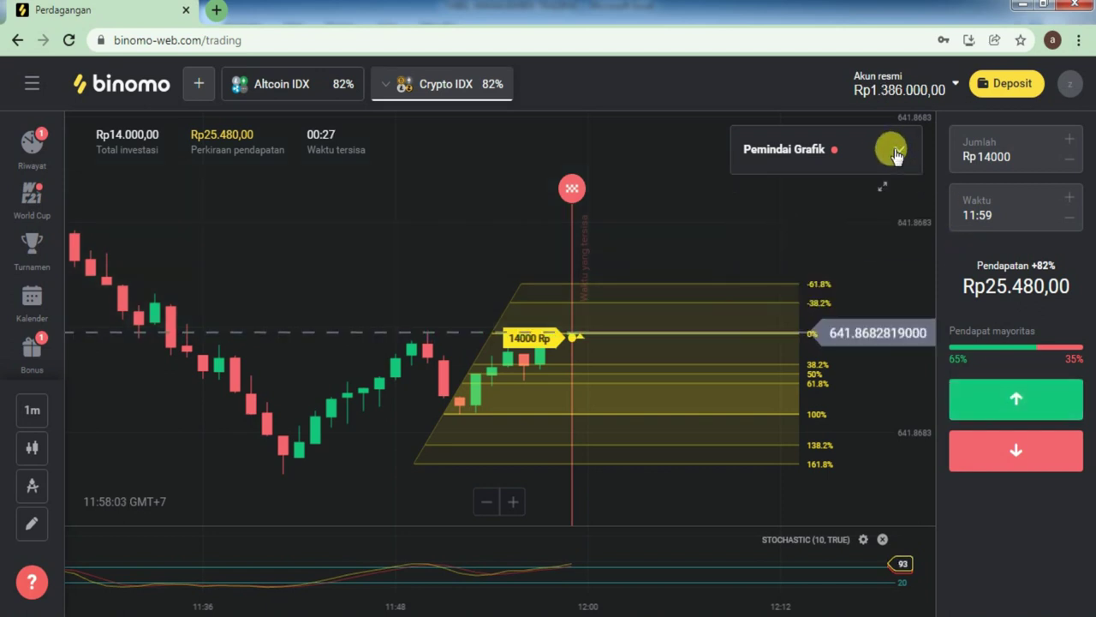
Set the amount for the next trade to Rp35000
{"action": "left_click", "coordinate": [1019, 152]}
{"action": "type", "text": "3"}
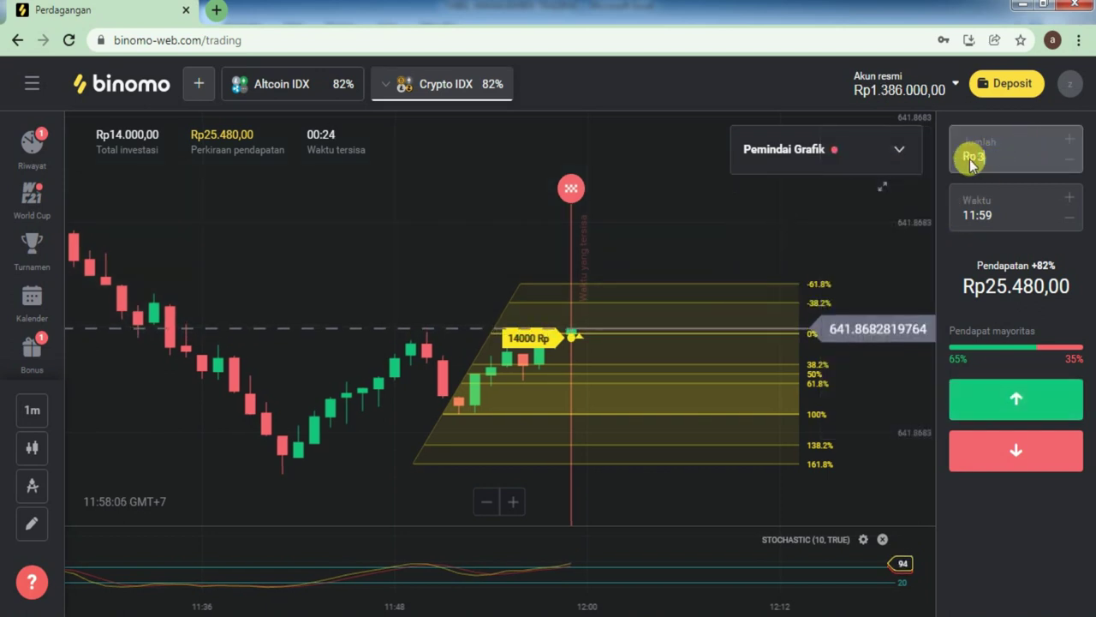
{"action": "type", "text": "5000"}
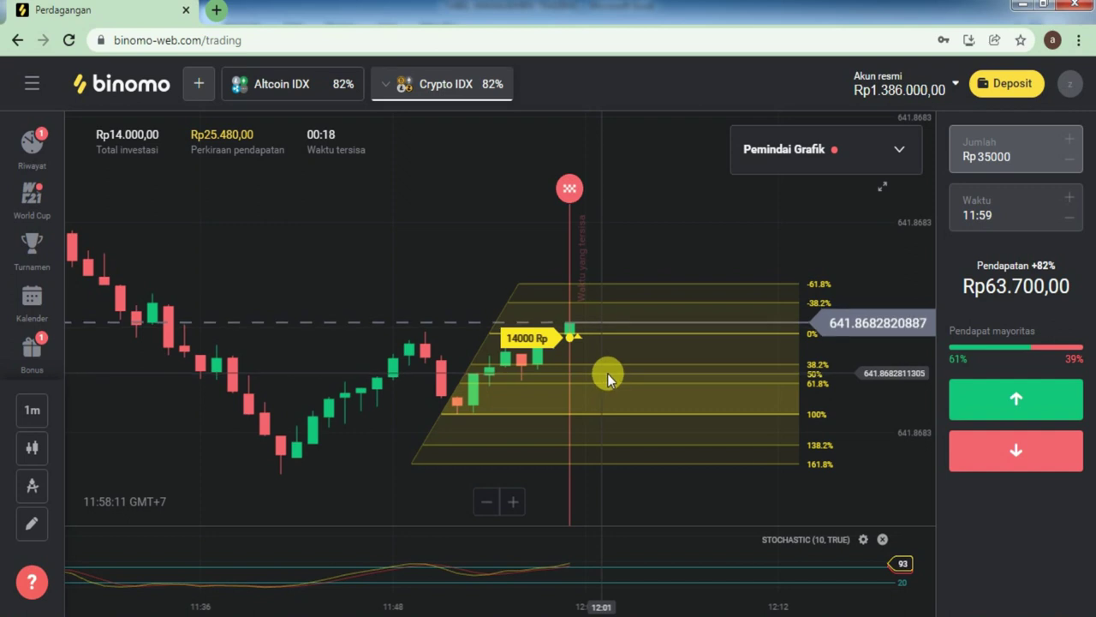
{"action": "left_click_drag", "start_coordinate": [592, 524], "coordinate": [597, 585]}
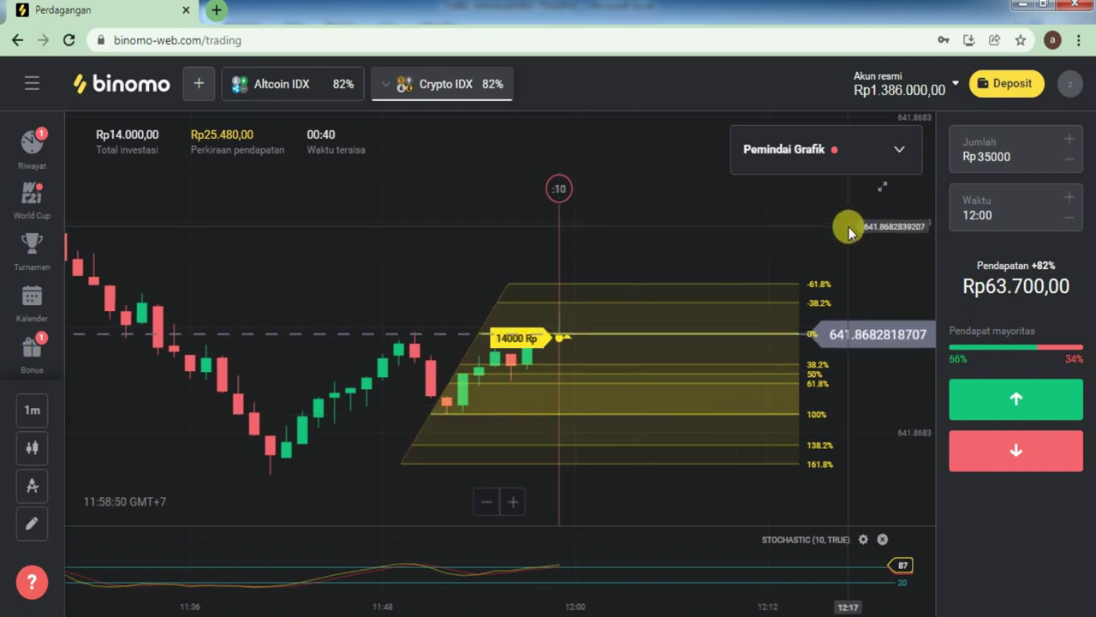
Set the amount for the next trade to Rp14.000 from the preset amounts
{"action": "mouse_move", "coordinate": [649, 519]}
{"action": "left_mouse_down"}
{"action": "mouse_move", "coordinate": [616, 235]}
{"action": "mouse_move", "coordinate": [631, 526]}
{"action": "left_mouse_up"}
{"action": "left_click", "coordinate": [982, 398]}
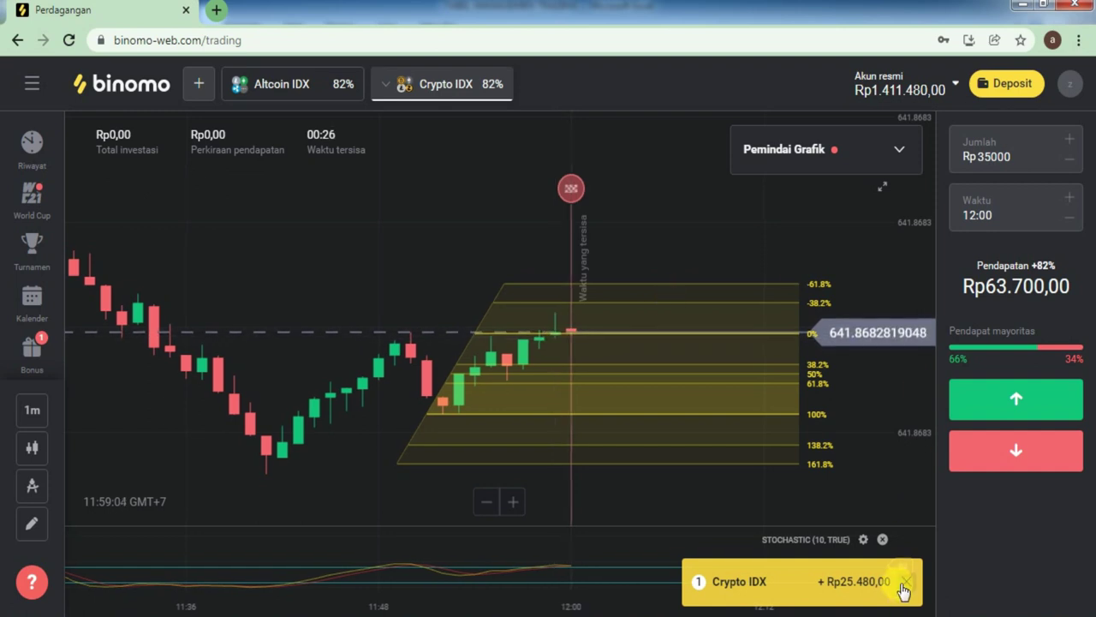
{"action": "left_click", "coordinate": [983, 161]}
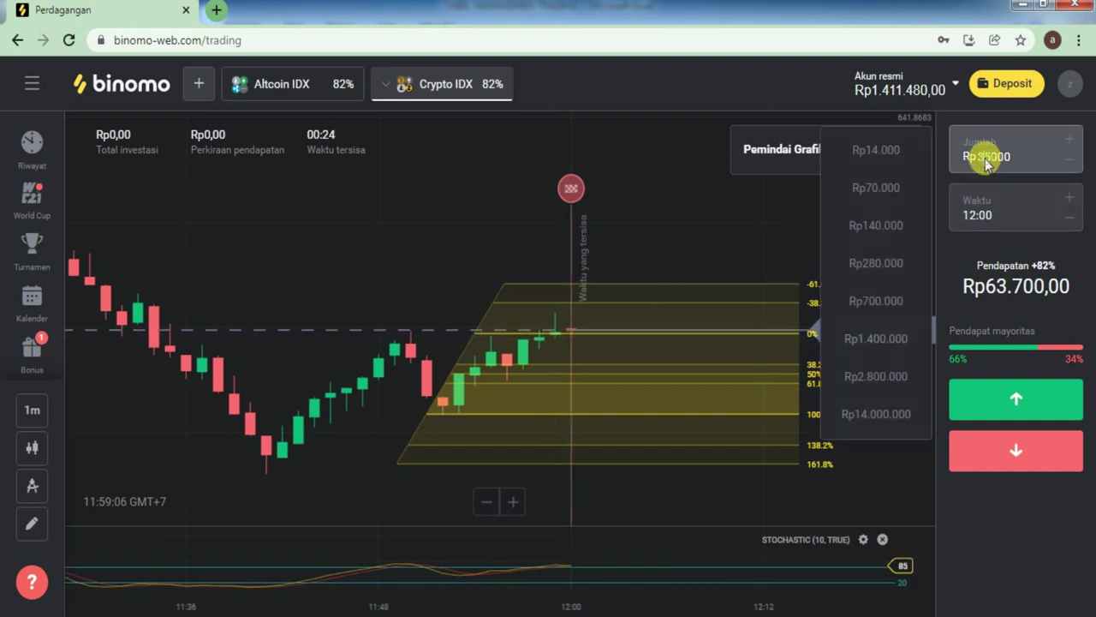
{"action": "left_click", "coordinate": [859, 149]}
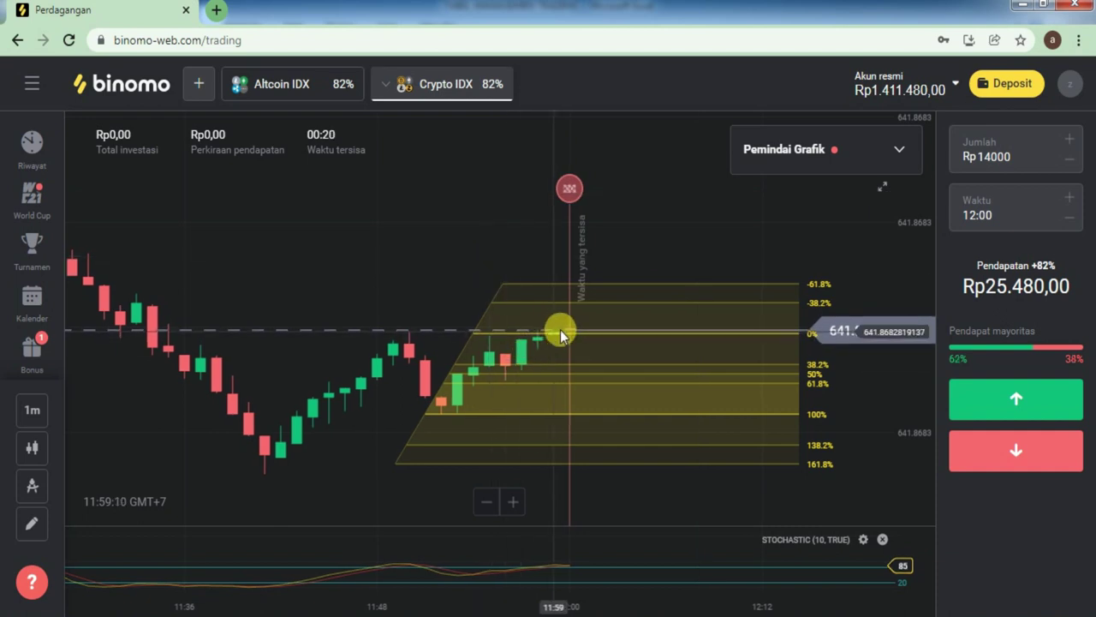
Raise the 0% Fibonacci level on the Crypto IDX chart to the newest candle high and check the trade history
{"action": "left_click_drag", "start_coordinate": [472, 333], "coordinate": [494, 311]}
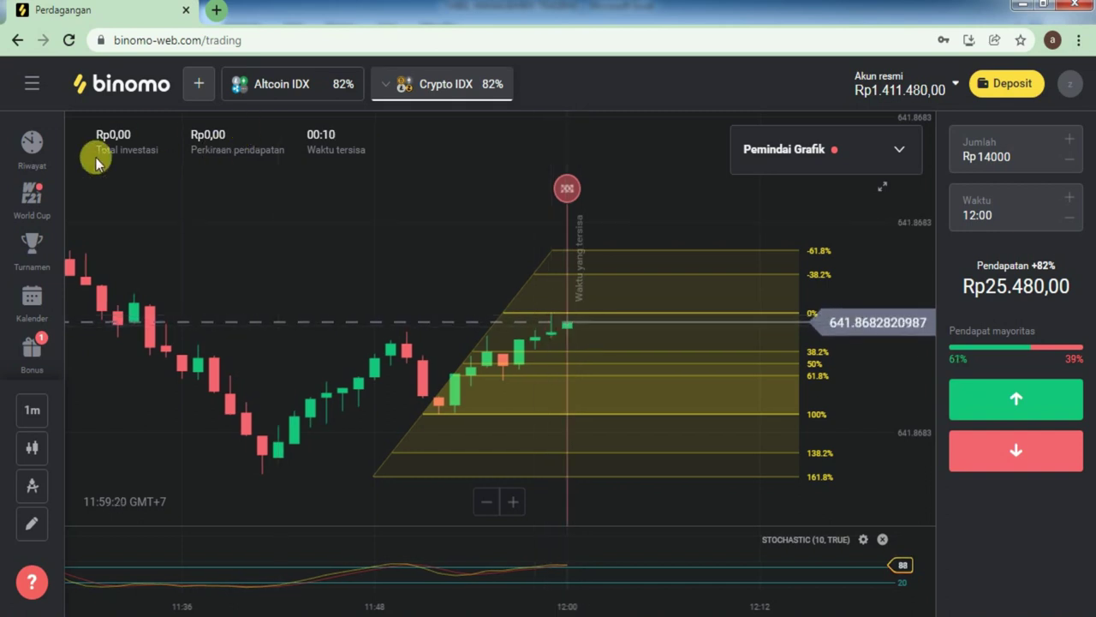
{"action": "left_click", "coordinate": [33, 145]}
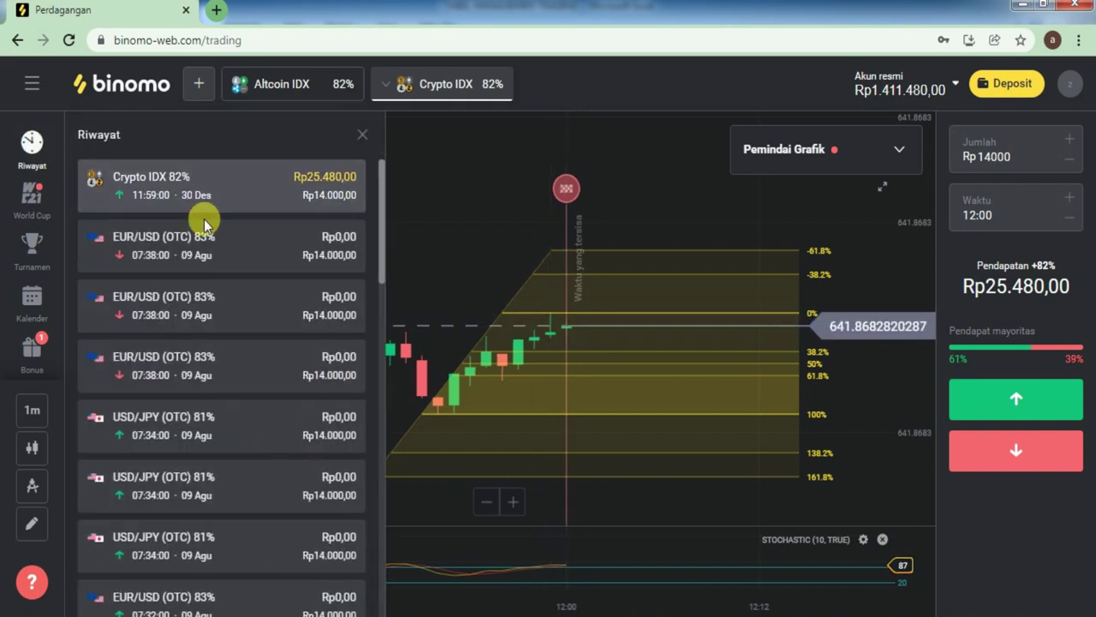
{"action": "left_click", "coordinate": [362, 135]}
On the Altcoin IDX chart, shift the Fibonacci's 0% point down to the high of the recent upper wick
{"action": "left_click", "coordinate": [288, 84]}
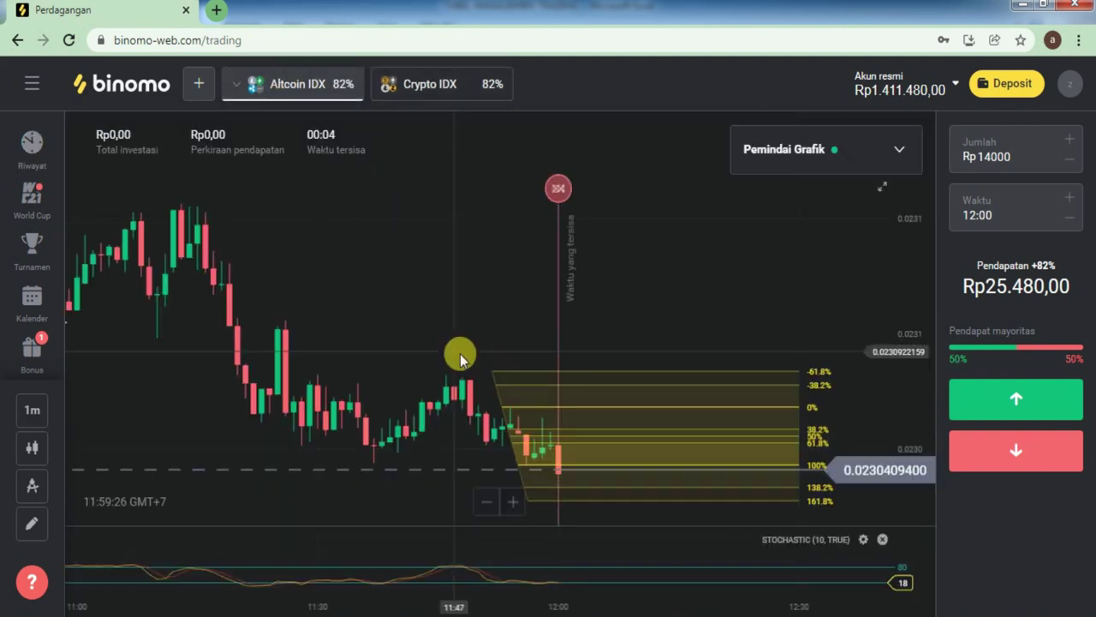
{"action": "scroll", "coordinate": [591, 391], "scroll_direction": "up", "scroll_amount": 2}
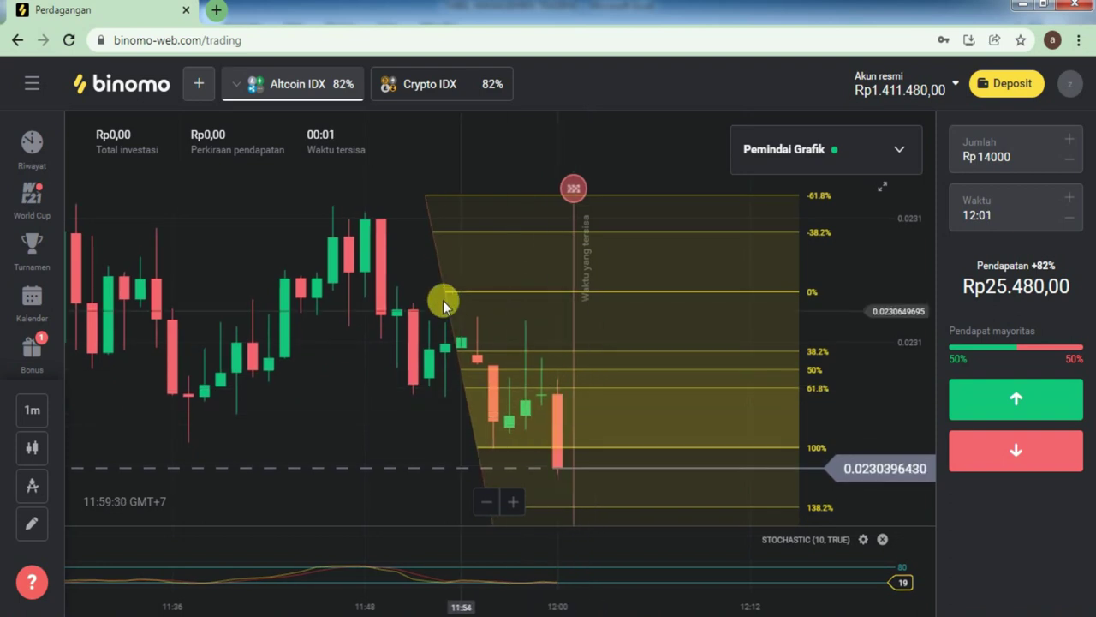
{"action": "left_click_drag", "start_coordinate": [443, 294], "coordinate": [492, 320]}
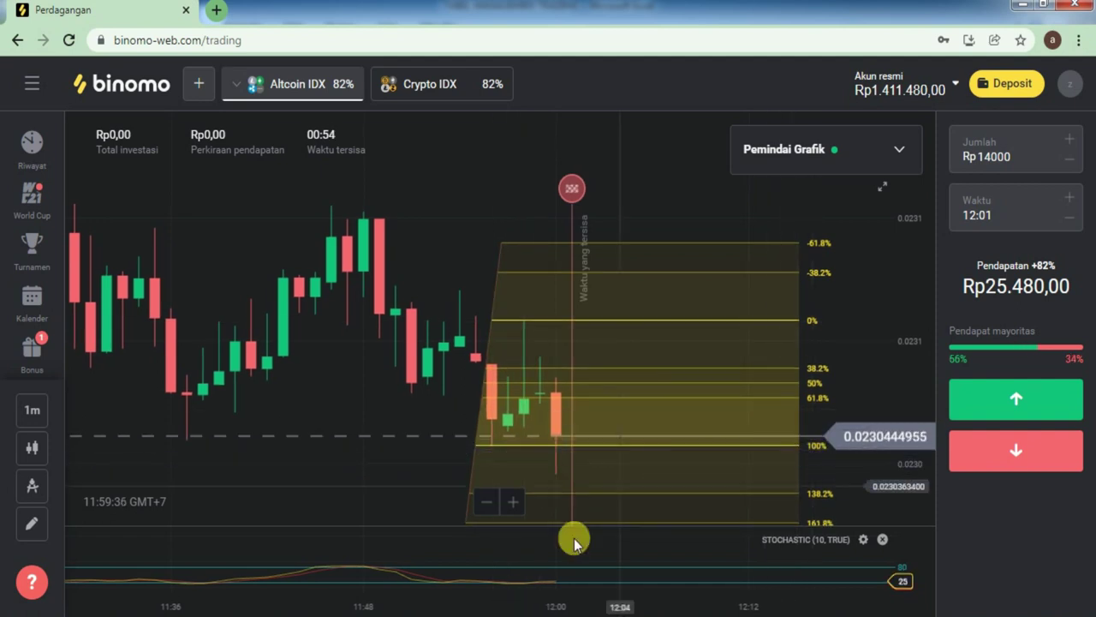
Examine the Stochastic on Altcoin IDX and compare it with the Stochastic and Fibonacci levels on Crypto IDX
{"action": "mouse_move", "coordinate": [587, 520]}
{"action": "left_mouse_down"}
{"action": "mouse_move", "coordinate": [585, 337]}
{"action": "mouse_move", "coordinate": [577, 527]}
{"action": "left_mouse_up"}
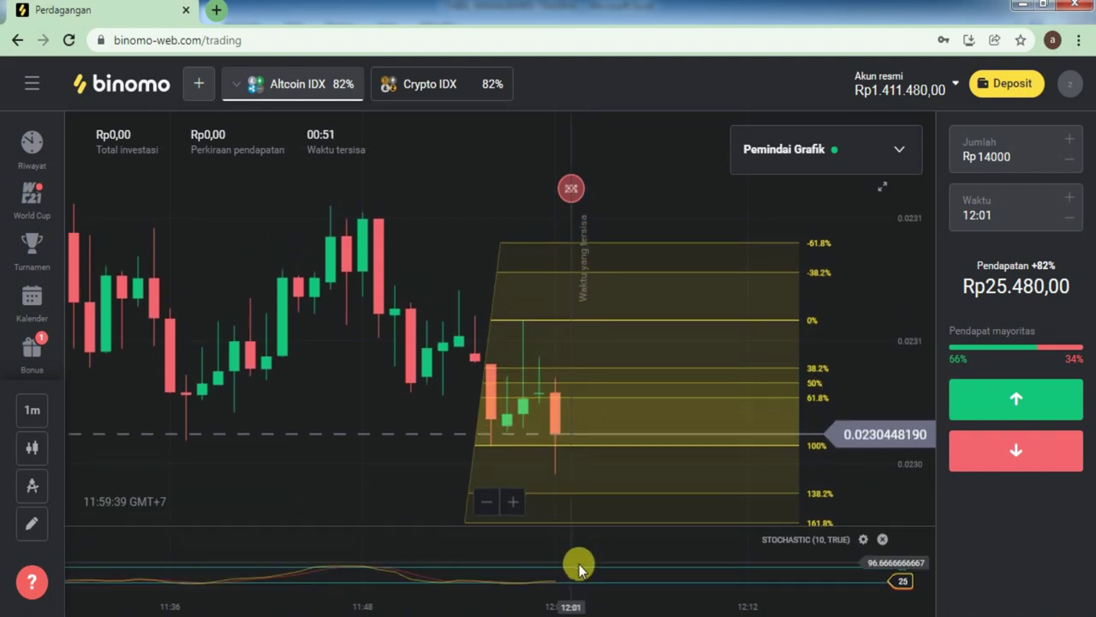
{"action": "left_click", "coordinate": [409, 89]}
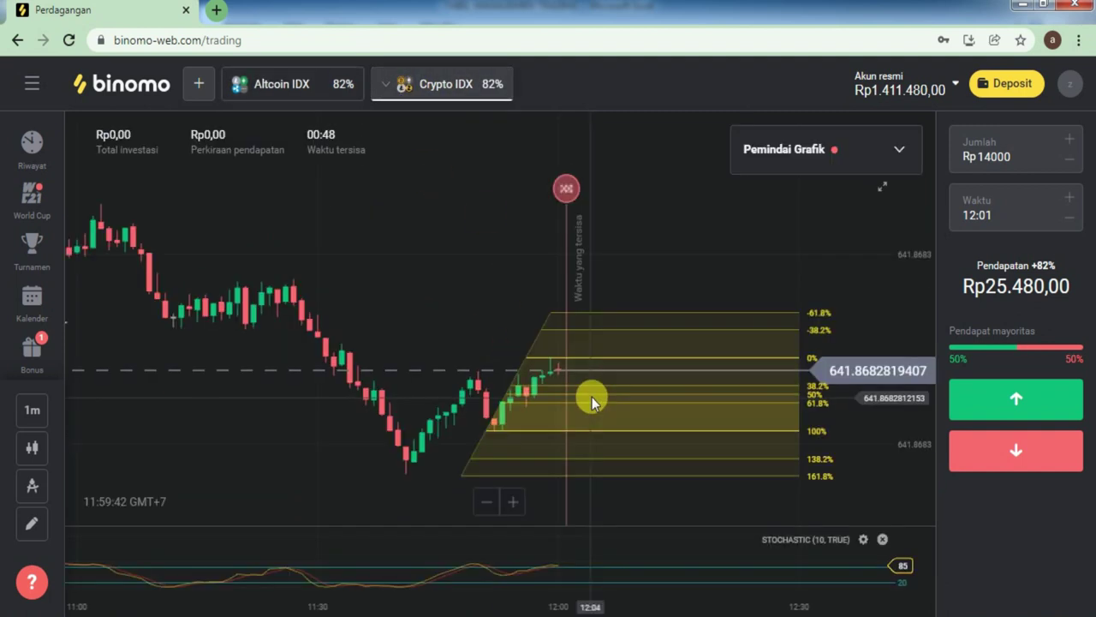
{"action": "scroll", "coordinate": [597, 391], "scroll_direction": "up", "scroll_amount": 1}
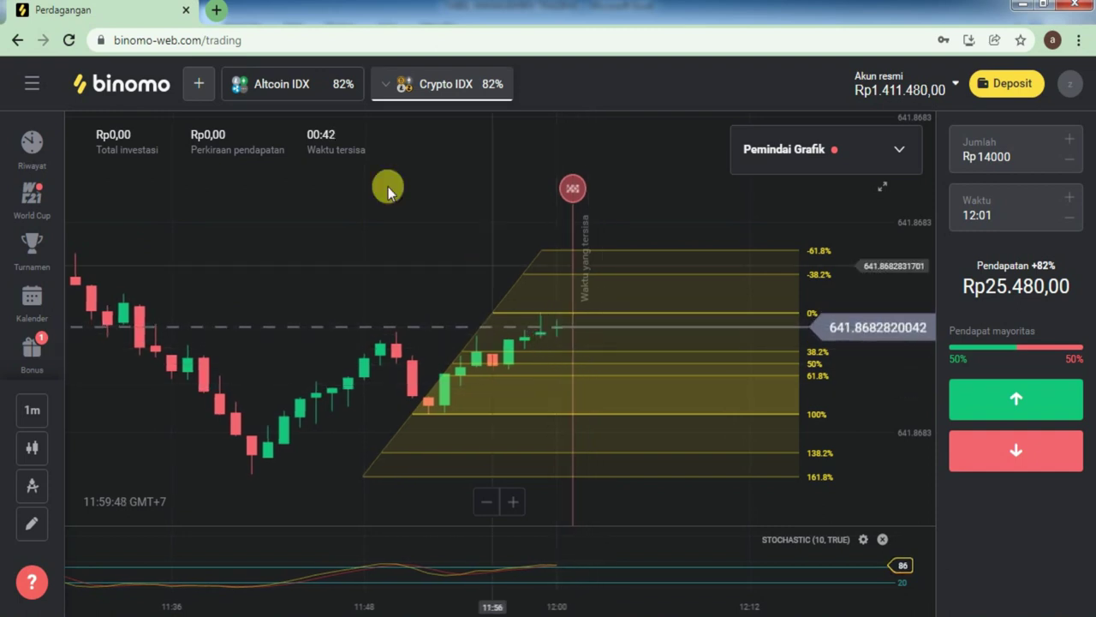
Open a downward trade of Rp14.000 on Altcoin IDX with expiry at 12:01 and set the next amount to Rp35000
{"action": "left_click", "coordinate": [287, 89]}
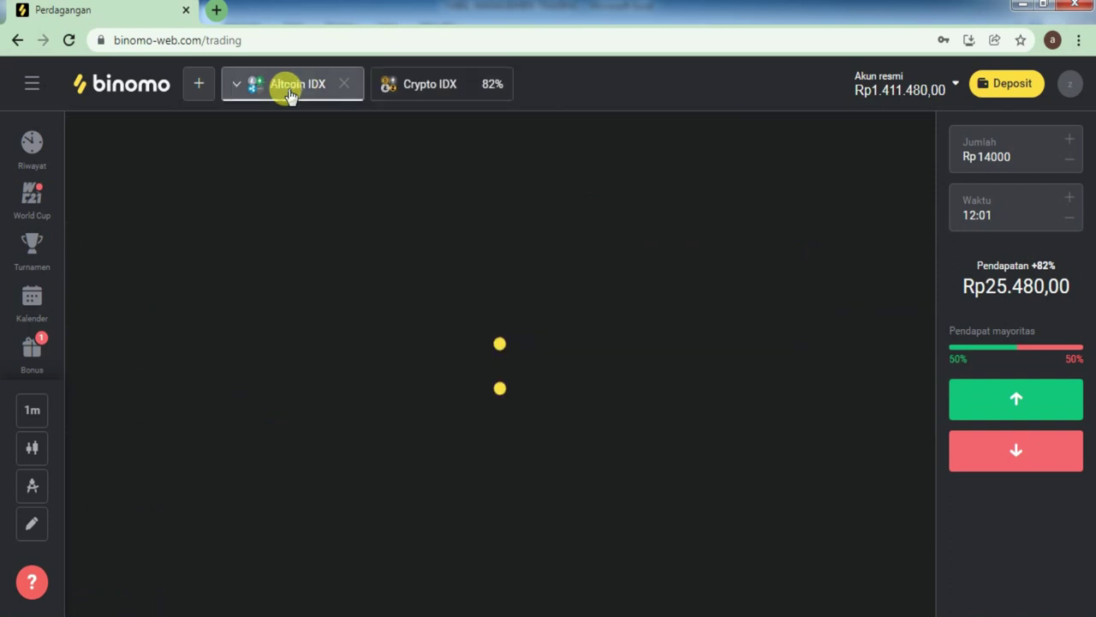
{"action": "scroll", "coordinate": [700, 482], "scroll_direction": "up", "scroll_amount": 3}
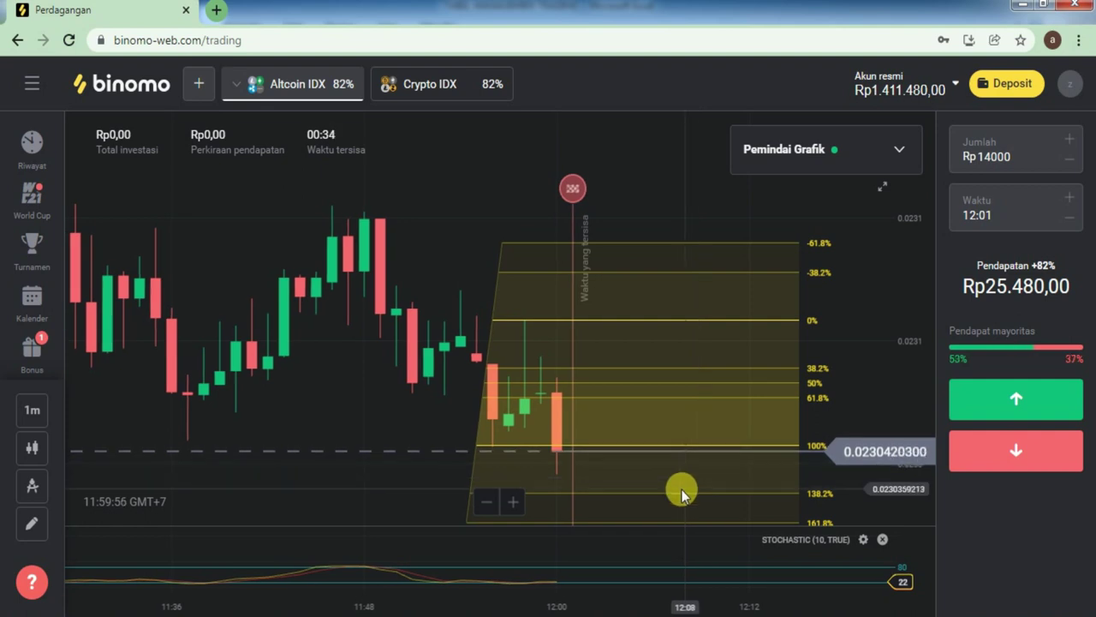
{"action": "left_click", "coordinate": [995, 464]}
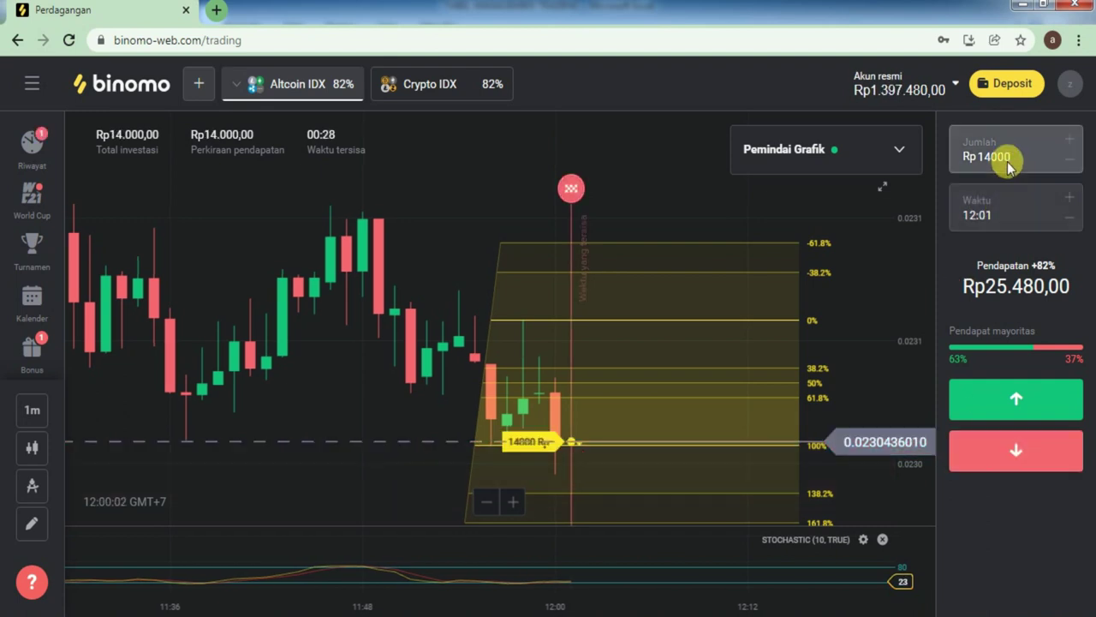
{"action": "left_click", "coordinate": [978, 163]}
{"action": "type", "text": "35000"}
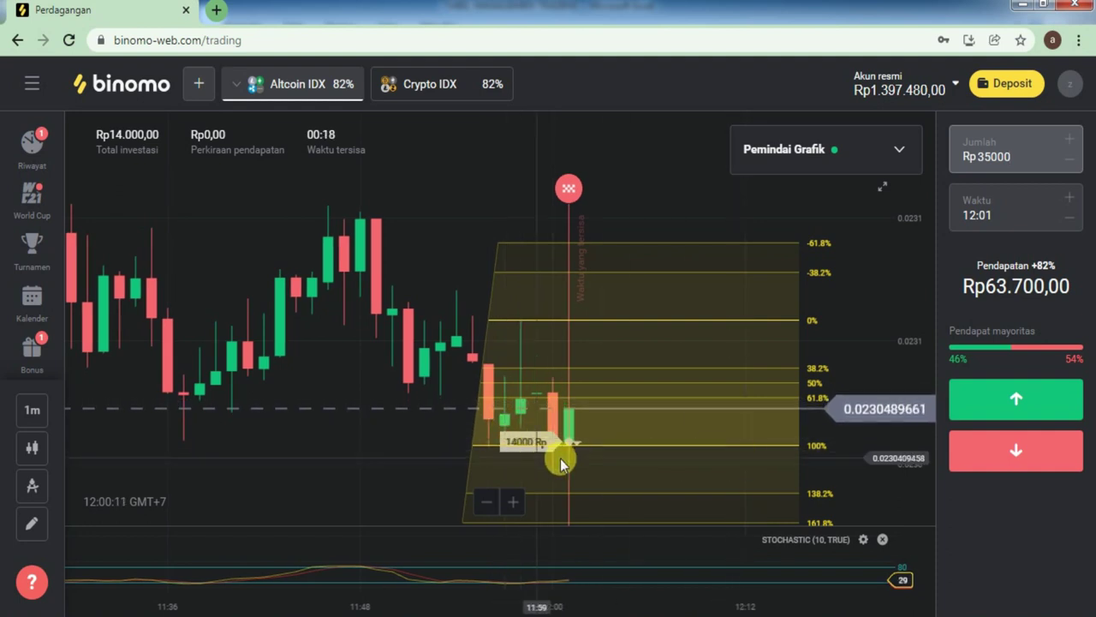
Change the Altcoin IDX chart period to 30 seconds and lower the Fibonacci's 100% point to the latest low
{"action": "left_click", "coordinate": [31, 412]}
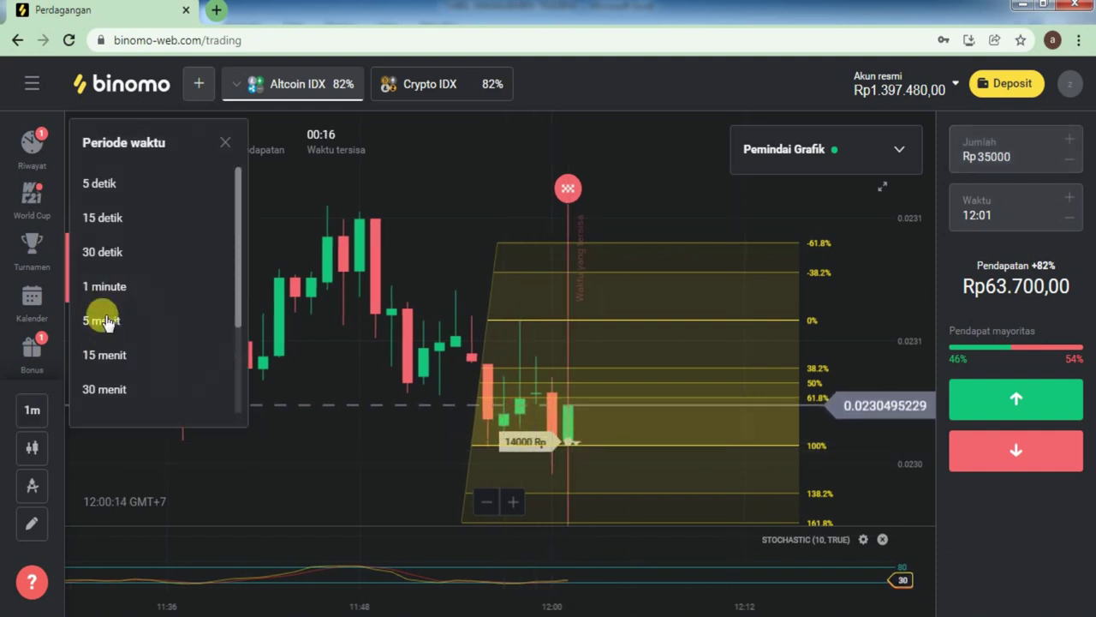
{"action": "left_click", "coordinate": [99, 250]}
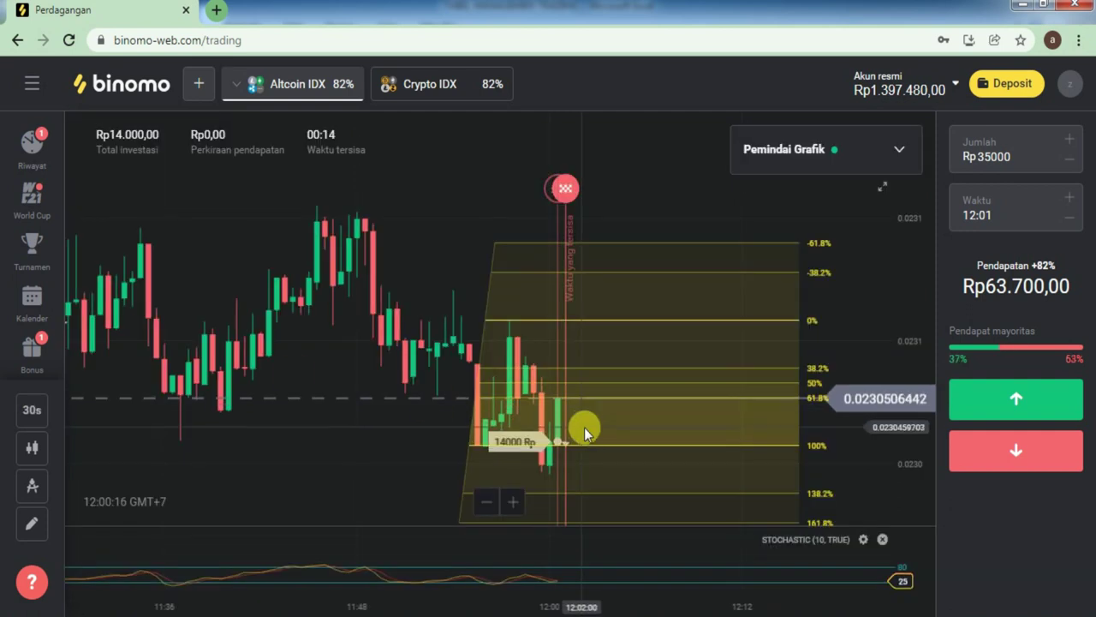
{"action": "left_click_drag", "start_coordinate": [448, 433], "coordinate": [470, 473]}
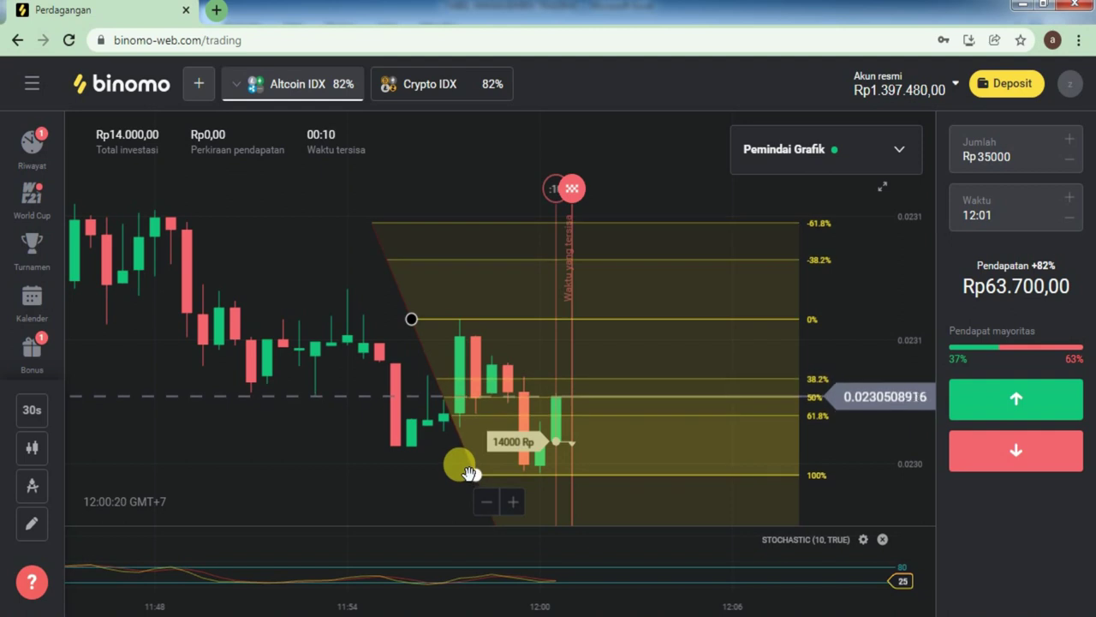
Return the Altcoin IDX chart period to 1 minute
{"action": "left_click", "coordinate": [39, 411]}
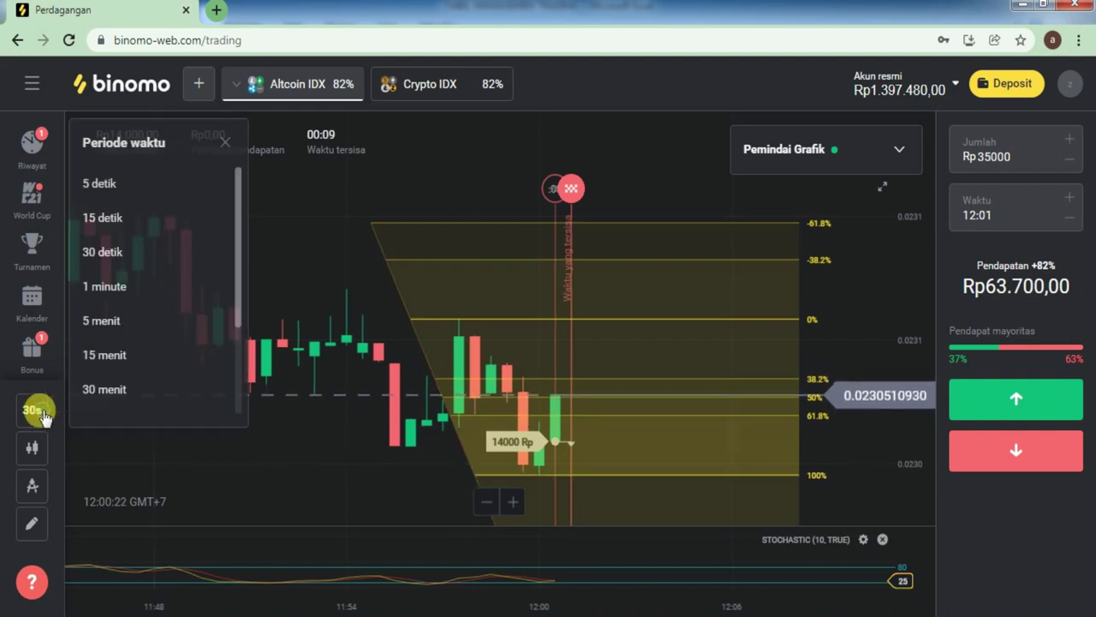
{"action": "left_click", "coordinate": [102, 286]}
{"action": "scroll", "coordinate": [597, 444], "scroll_direction": "up", "scroll_amount": 5}
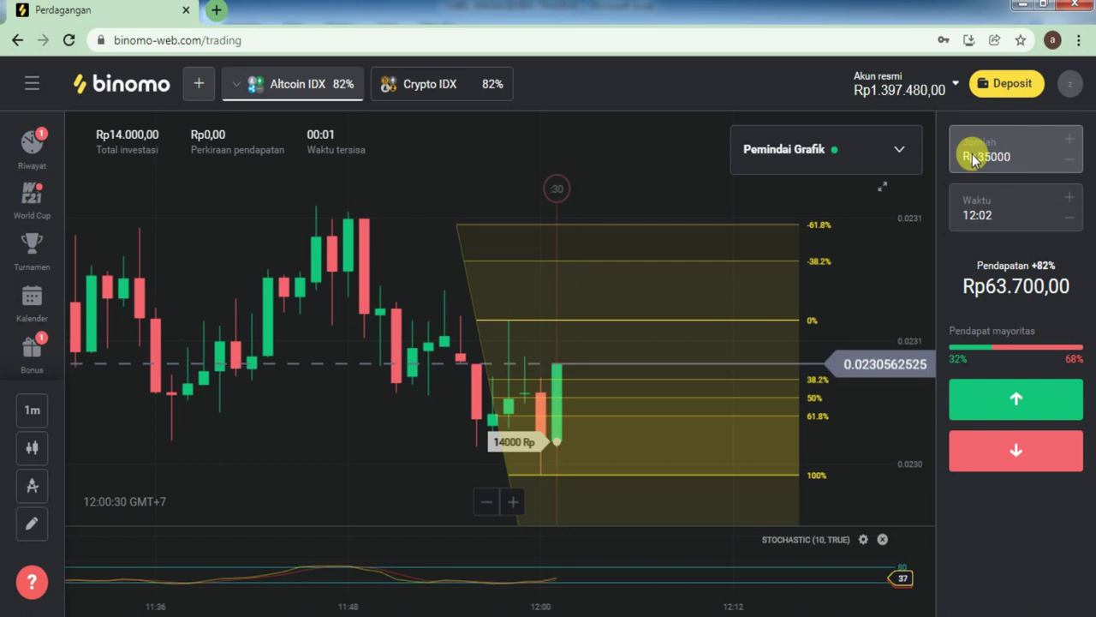
Compare the price with the Fibonacci levels and Stochastic on Crypto IDX and Altcoin IDX, and check the trade history
{"action": "left_click", "coordinate": [433, 89]}
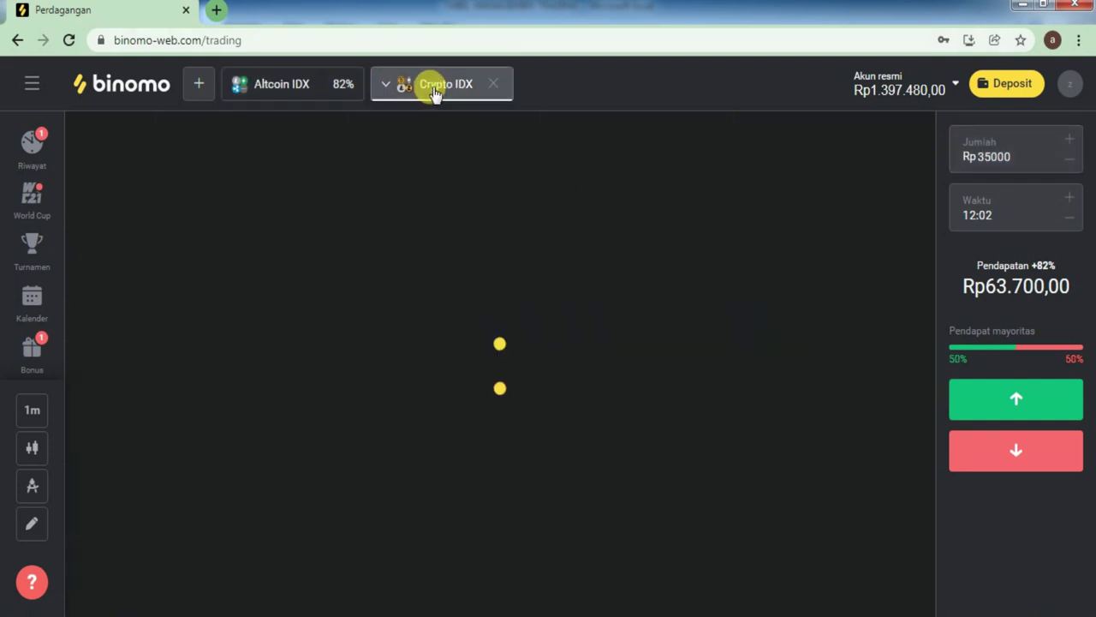
{"action": "scroll", "coordinate": [639, 417], "scroll_direction": "up", "scroll_amount": 3}
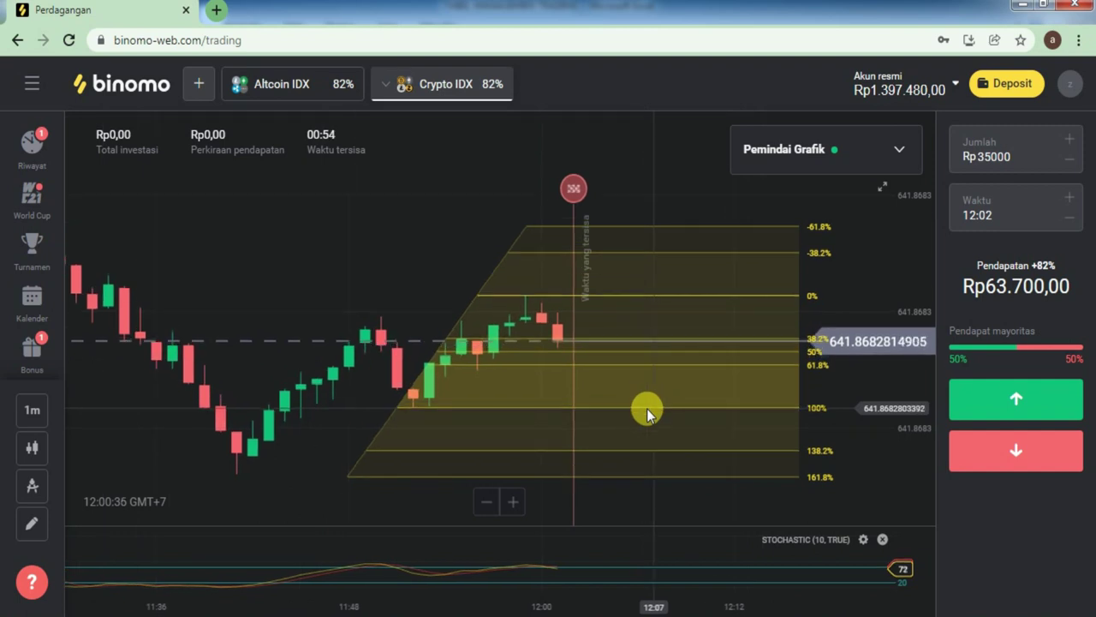
{"action": "left_click", "coordinate": [268, 89]}
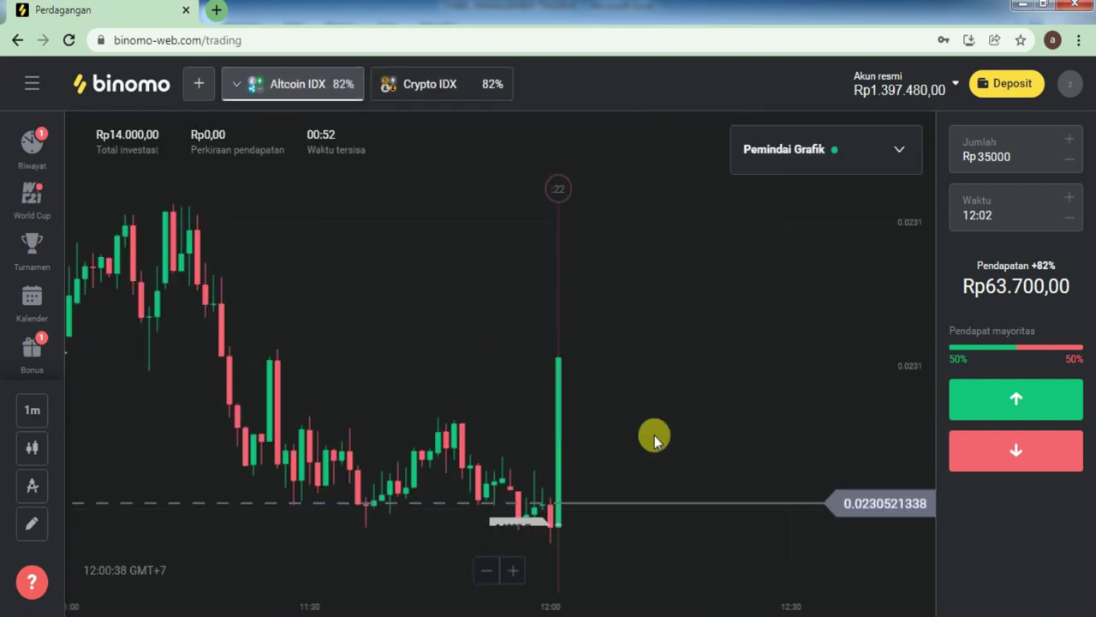
{"action": "scroll", "coordinate": [672, 453], "scroll_direction": "up", "scroll_amount": 3}
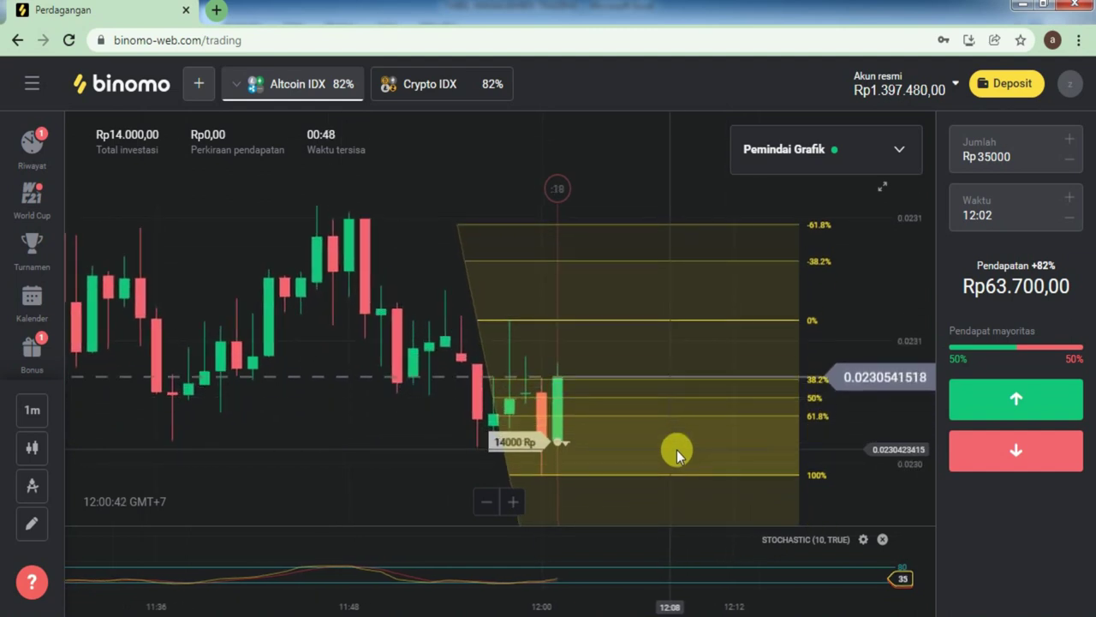
{"action": "left_click", "coordinate": [32, 145]}
{"action": "left_click", "coordinate": [33, 150]}
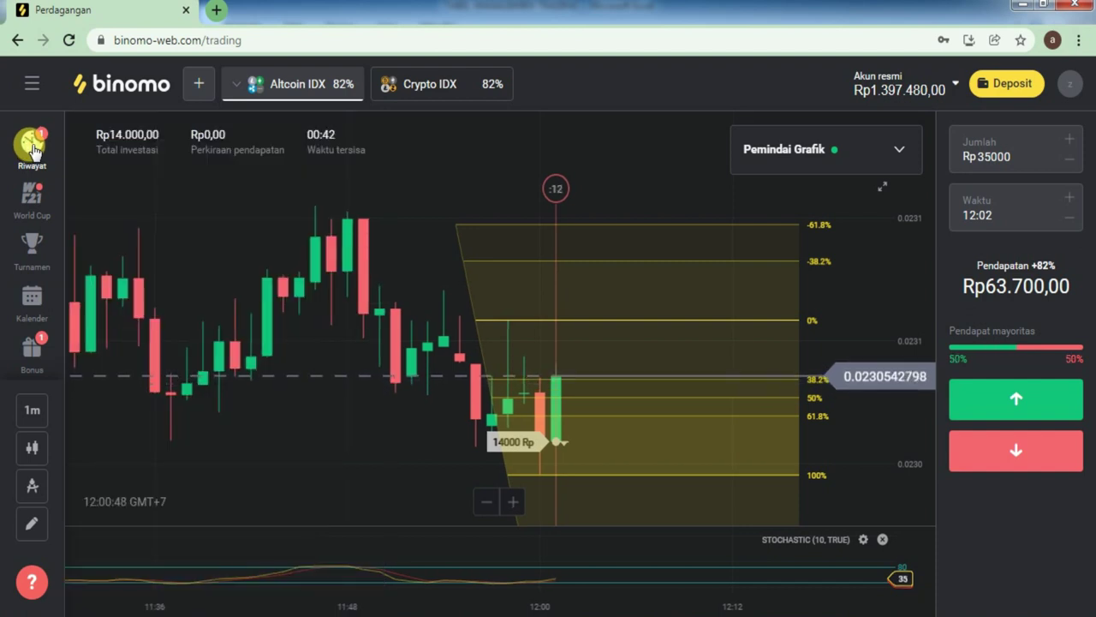
{"action": "left_click", "coordinate": [422, 91]}
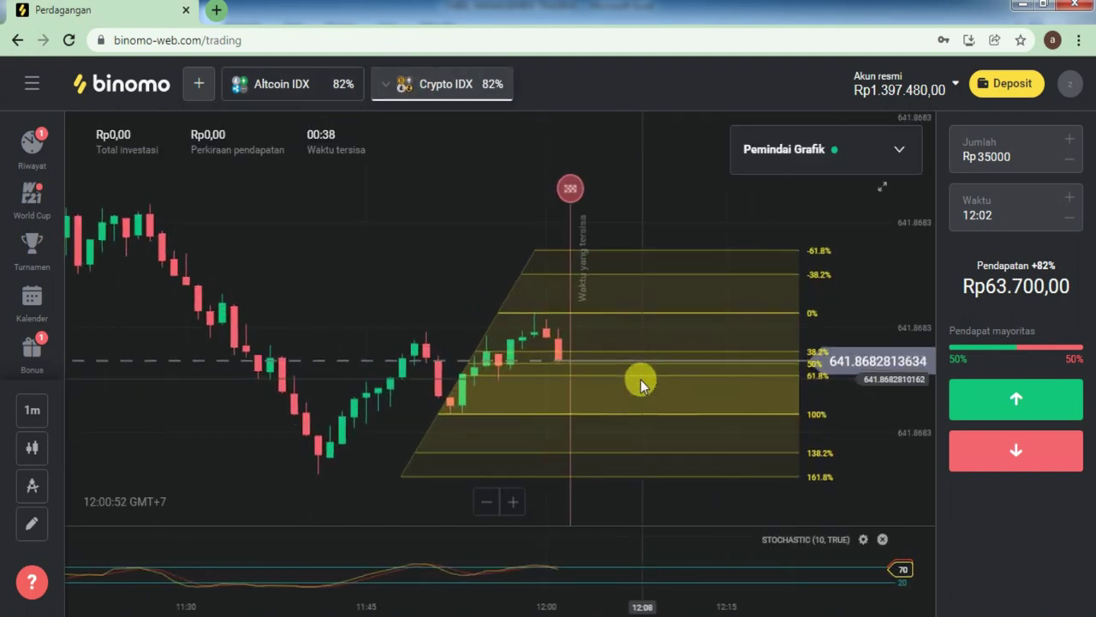
{"action": "left_click_drag", "start_coordinate": [629, 524], "coordinate": [594, 560]}
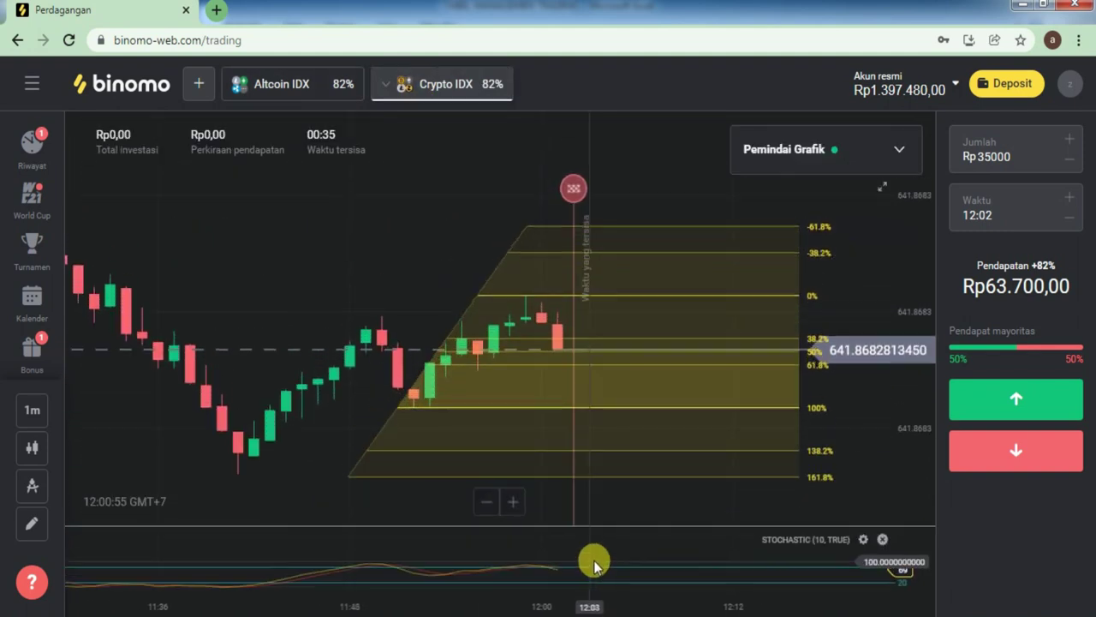
Open an upward trade of Rp35.000 on Altcoin IDX with expiry at 12:02 and set the next amount to Rp88000
{"action": "left_click", "coordinate": [272, 96]}
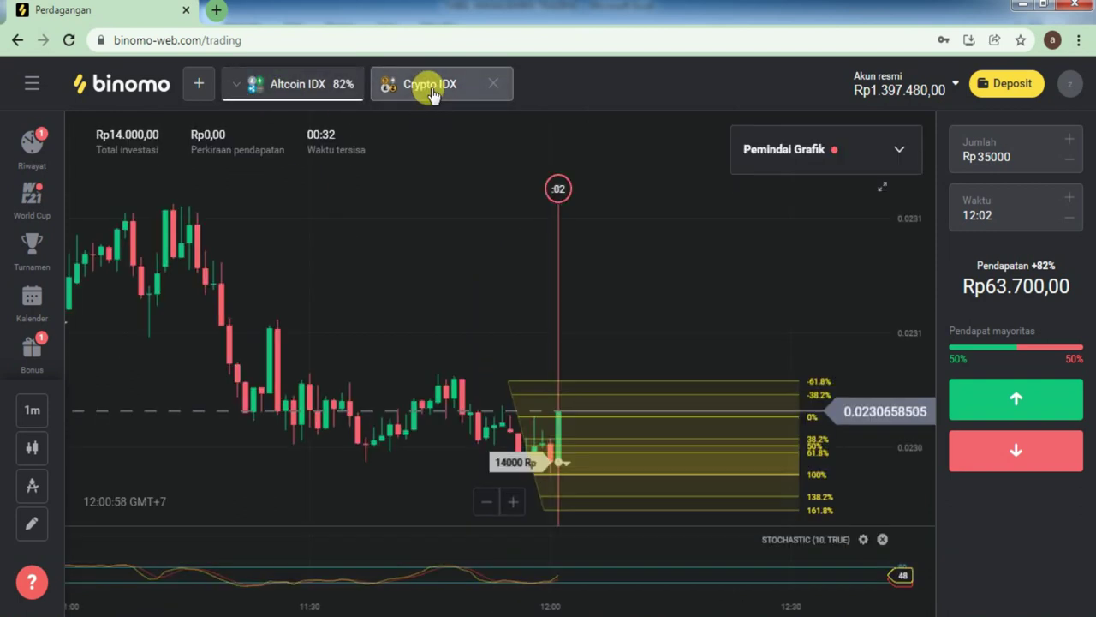
{"action": "left_click", "coordinate": [978, 404]}
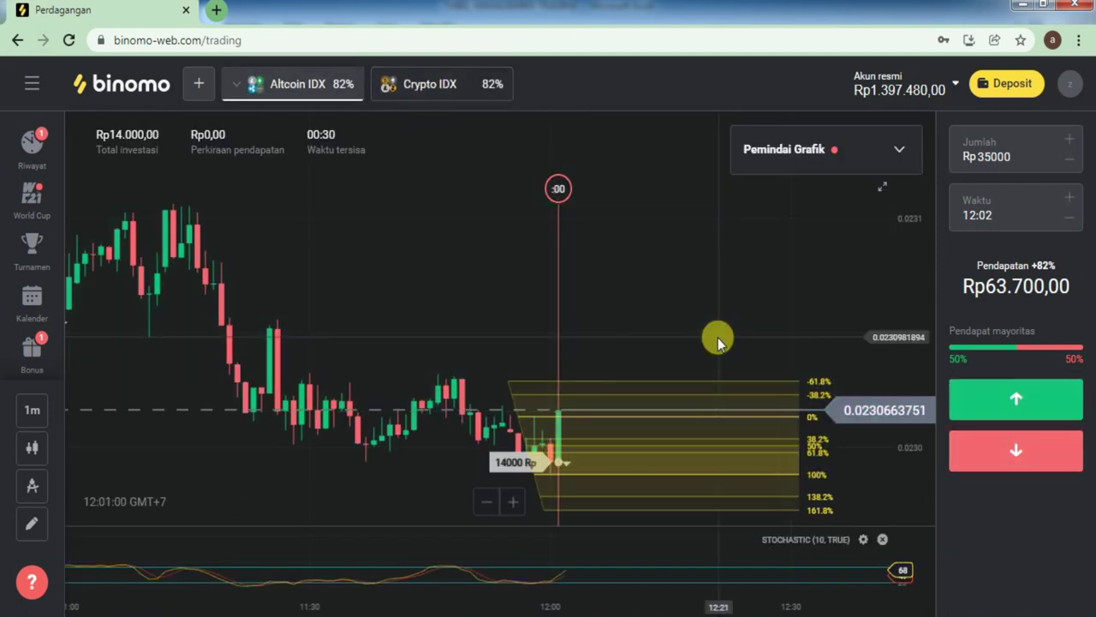
{"action": "scroll", "coordinate": [638, 507], "scroll_direction": "up", "scroll_amount": 5}
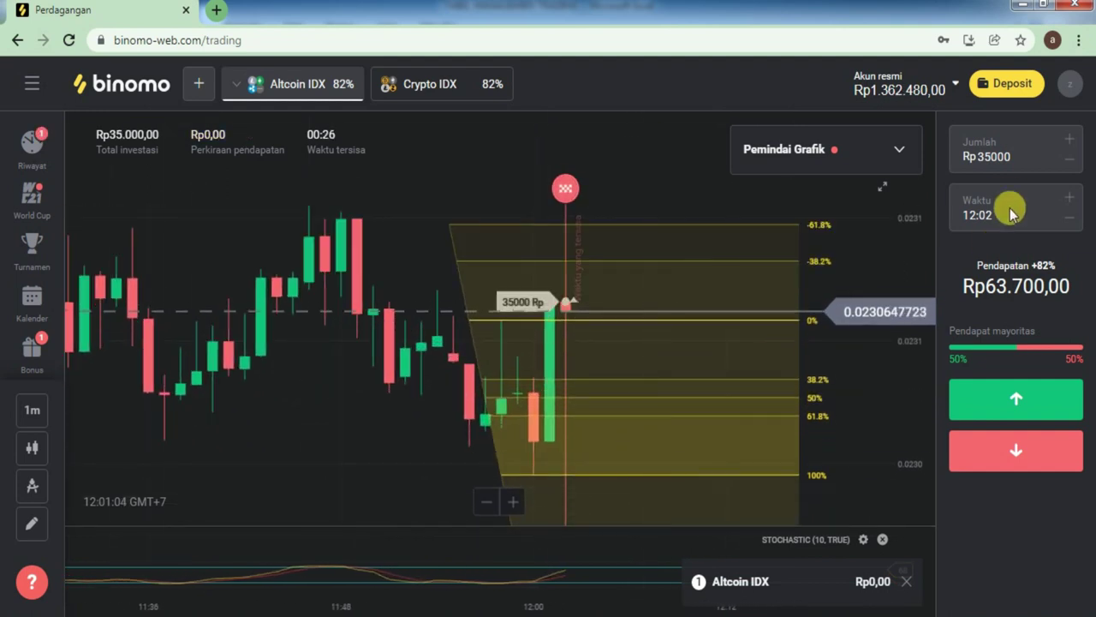
{"action": "left_click", "coordinate": [987, 159]}
{"action": "type", "text": "14000"}
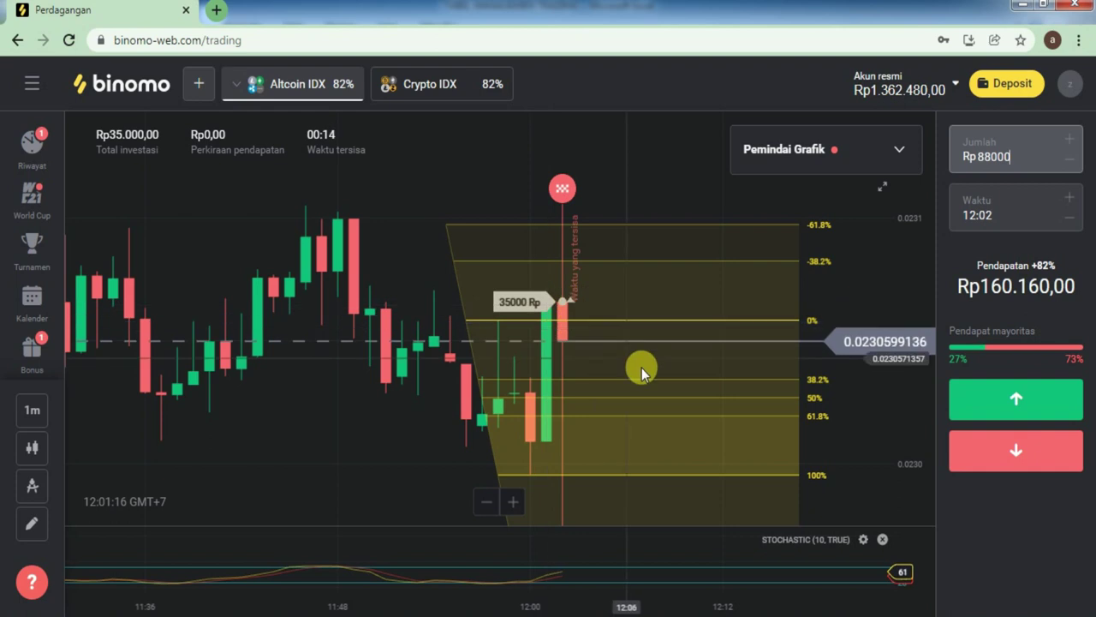
Check the price against the Fibonacci levels on Crypto IDX and return to the Altcoin IDX chart to follow the open trade
{"action": "left_click", "coordinate": [418, 83]}
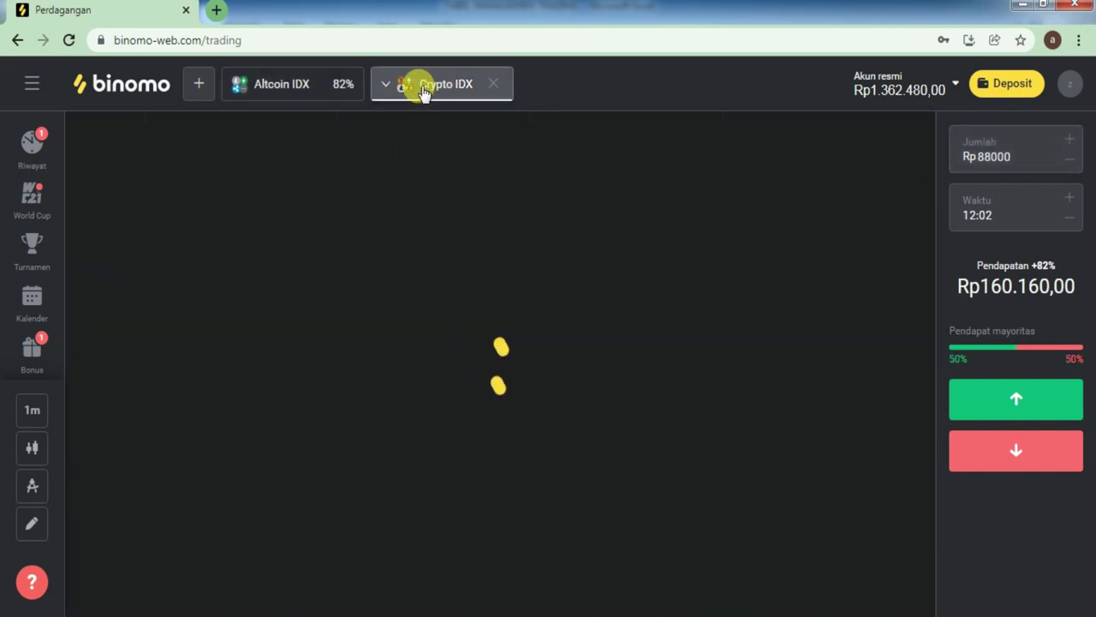
{"action": "scroll", "coordinate": [632, 403], "scroll_direction": "up", "scroll_amount": 3}
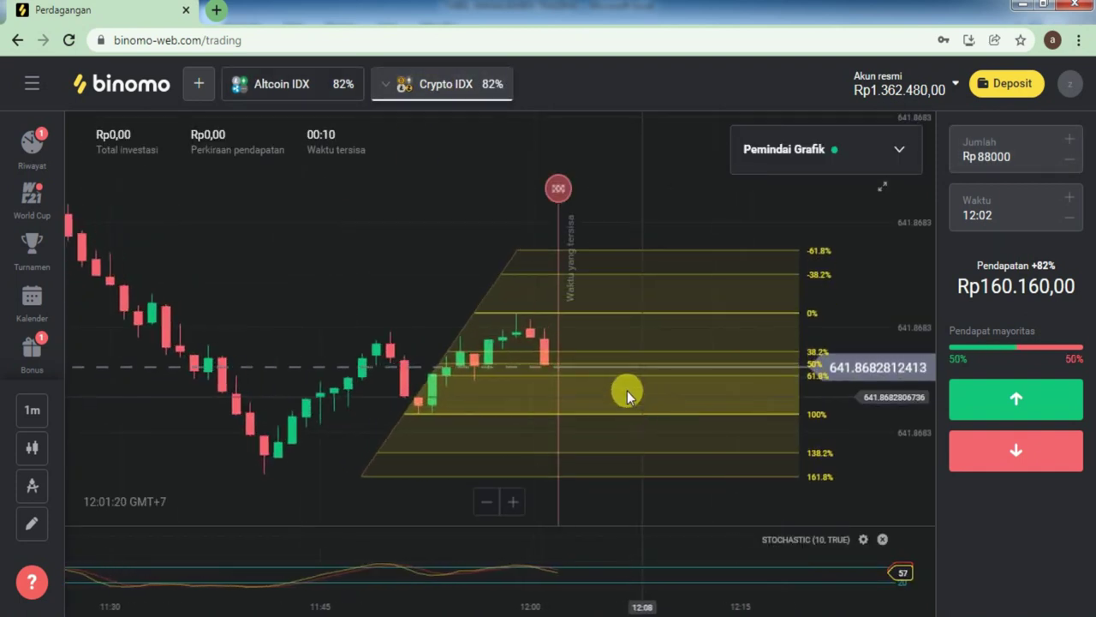
{"action": "left_click", "coordinate": [298, 85]}
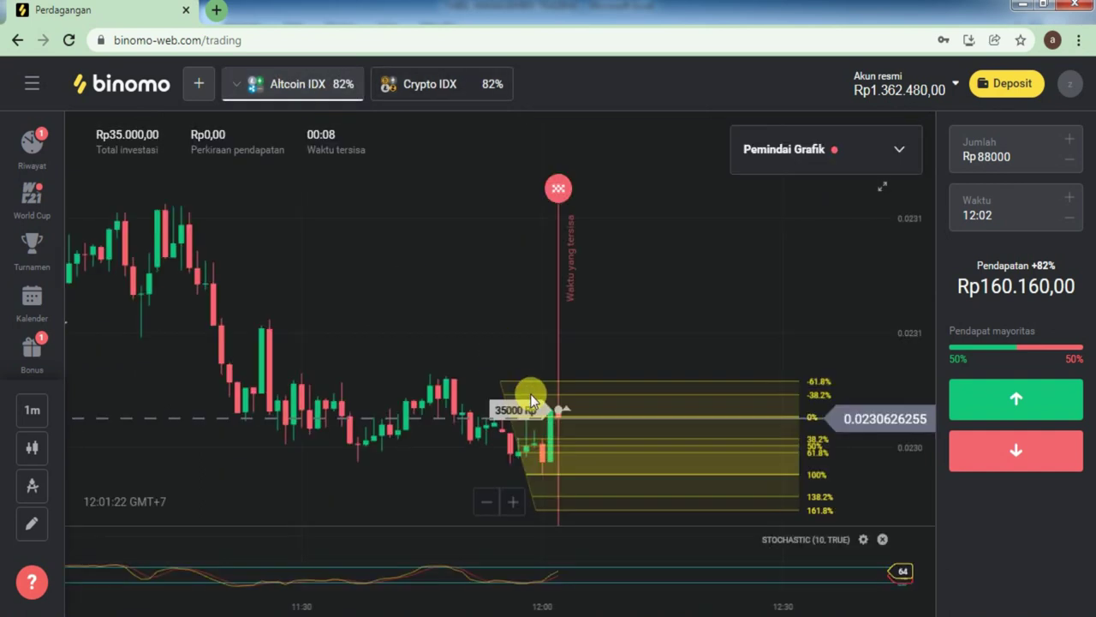
{"action": "scroll", "coordinate": [602, 428], "scroll_direction": "up", "scroll_amount": 3}
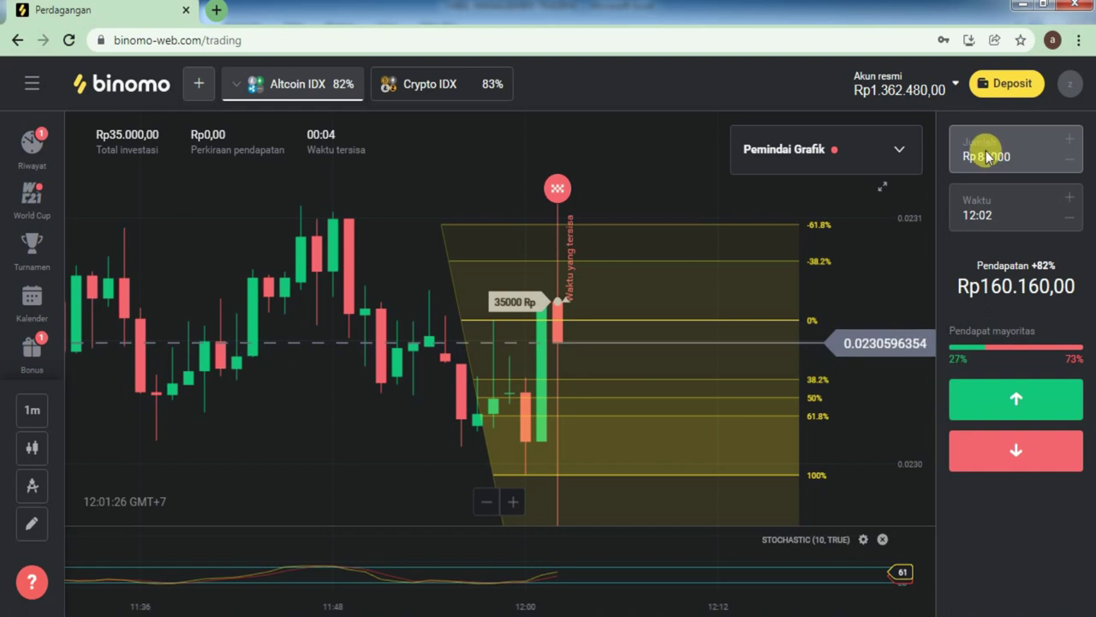
Check the open trade in the history, view the Altcoin IDX chart at the 30-second period, and return it to 1 minute
{"action": "left_click", "coordinate": [31, 156]}
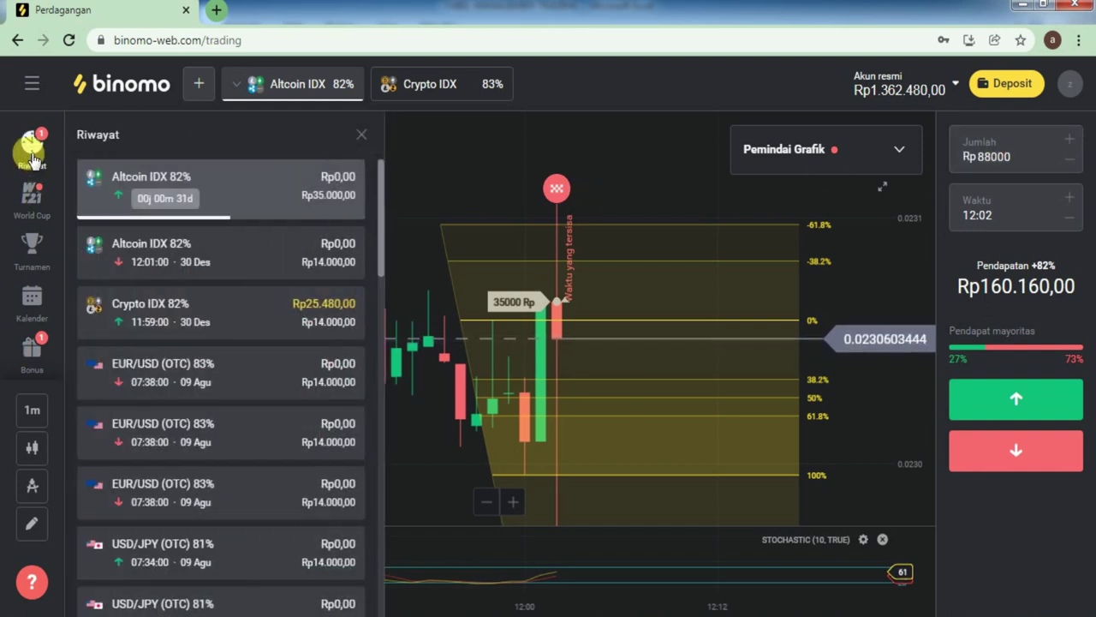
{"action": "left_click", "coordinate": [31, 156]}
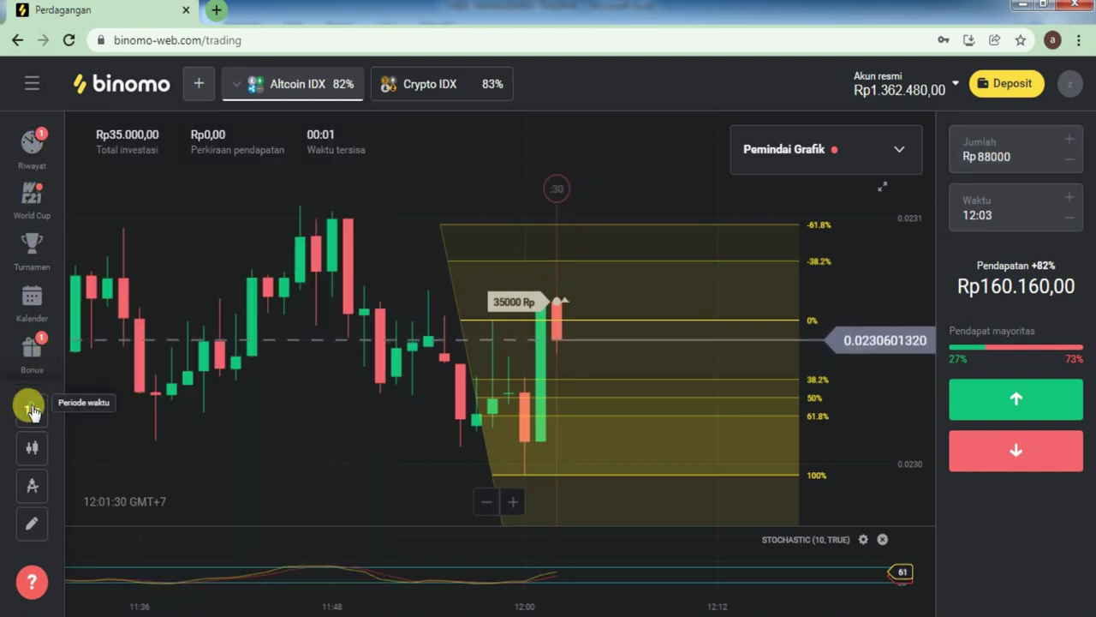
{"action": "left_click", "coordinate": [29, 408]}
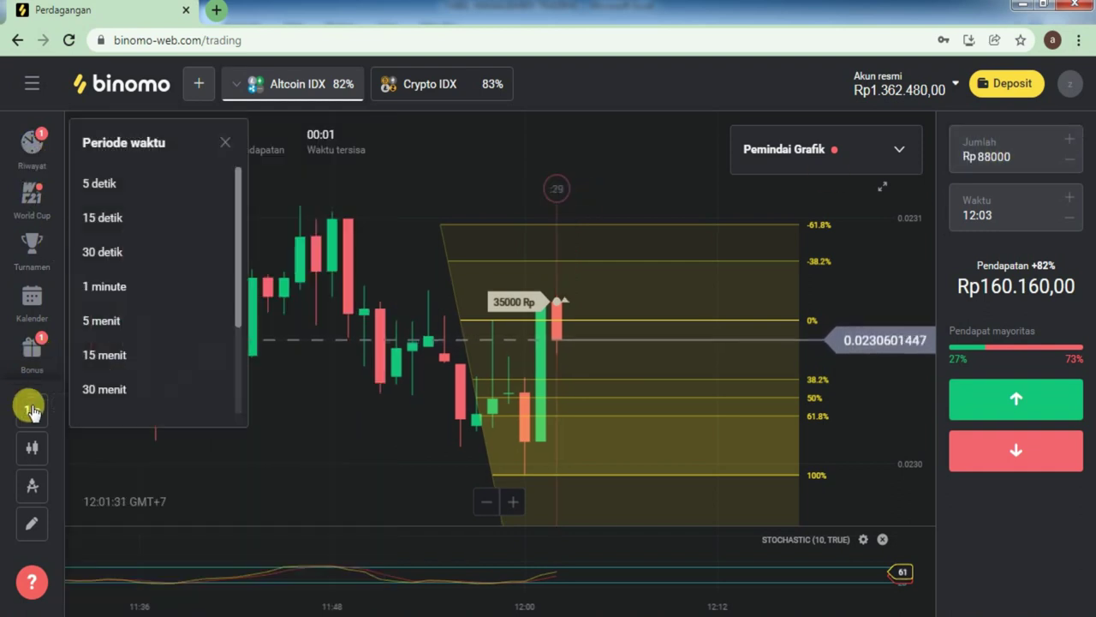
{"action": "left_click", "coordinate": [102, 253]}
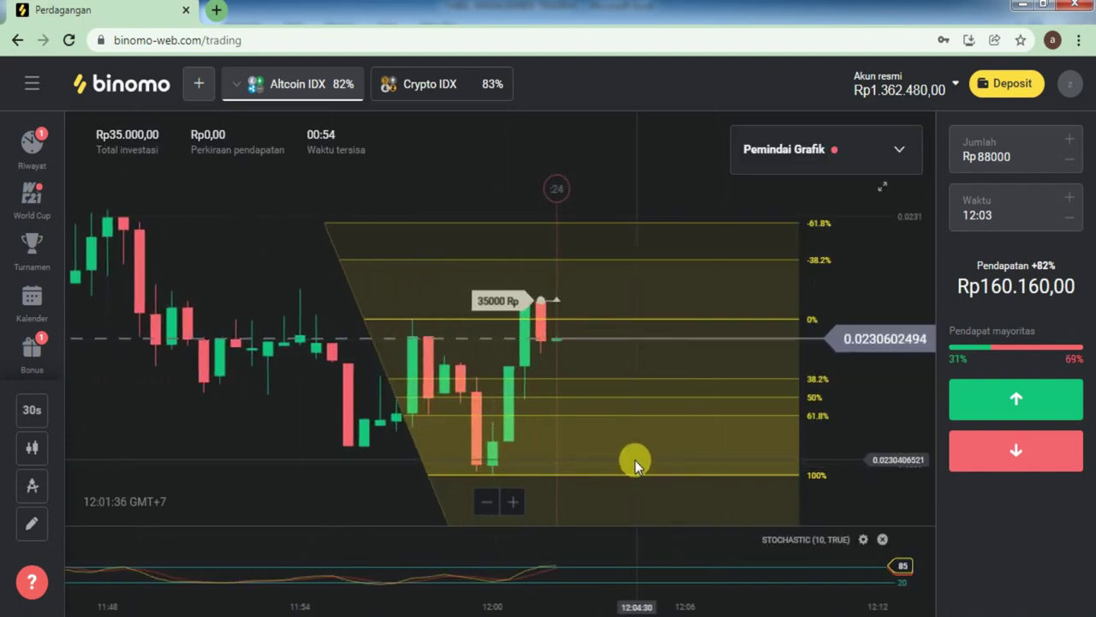
{"action": "left_click", "coordinate": [25, 408]}
{"action": "left_click", "coordinate": [97, 287]}
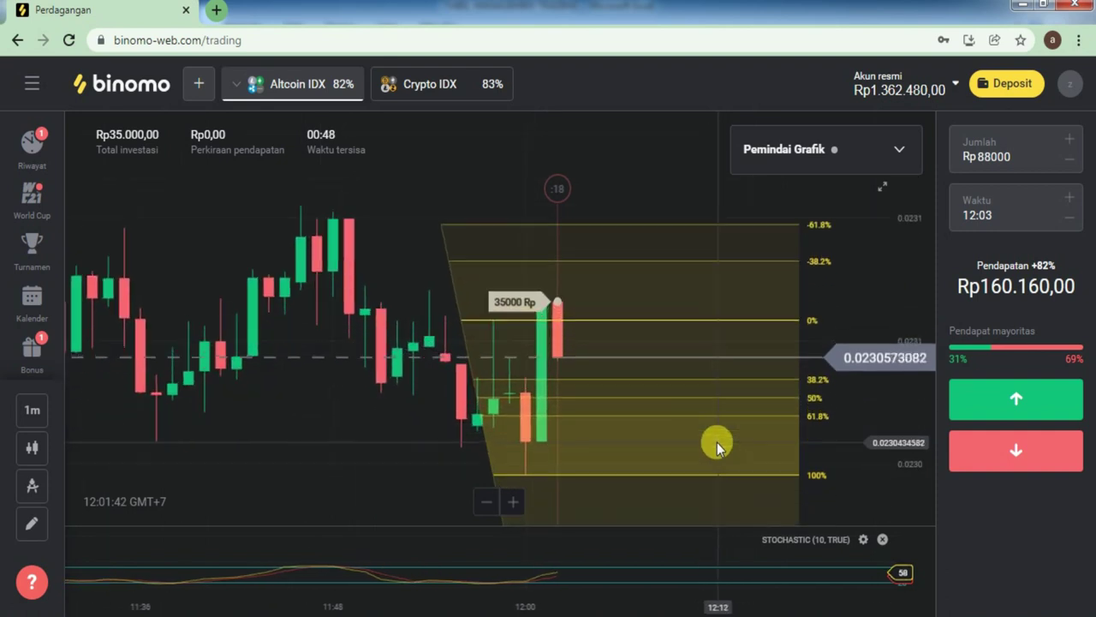
Compare the price with the Fibonacci levels on Crypto IDX and open a downward trade of Rp88.000 on Altcoin IDX with expiry at 12:03
{"action": "left_click", "coordinate": [411, 83]}
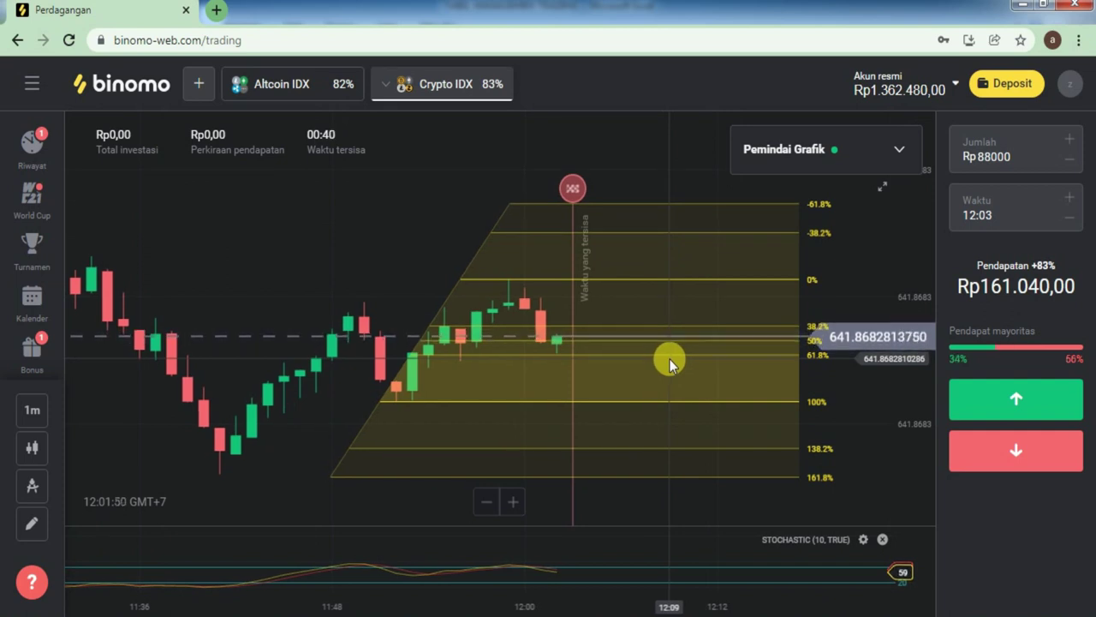
{"action": "left_click", "coordinate": [296, 90]}
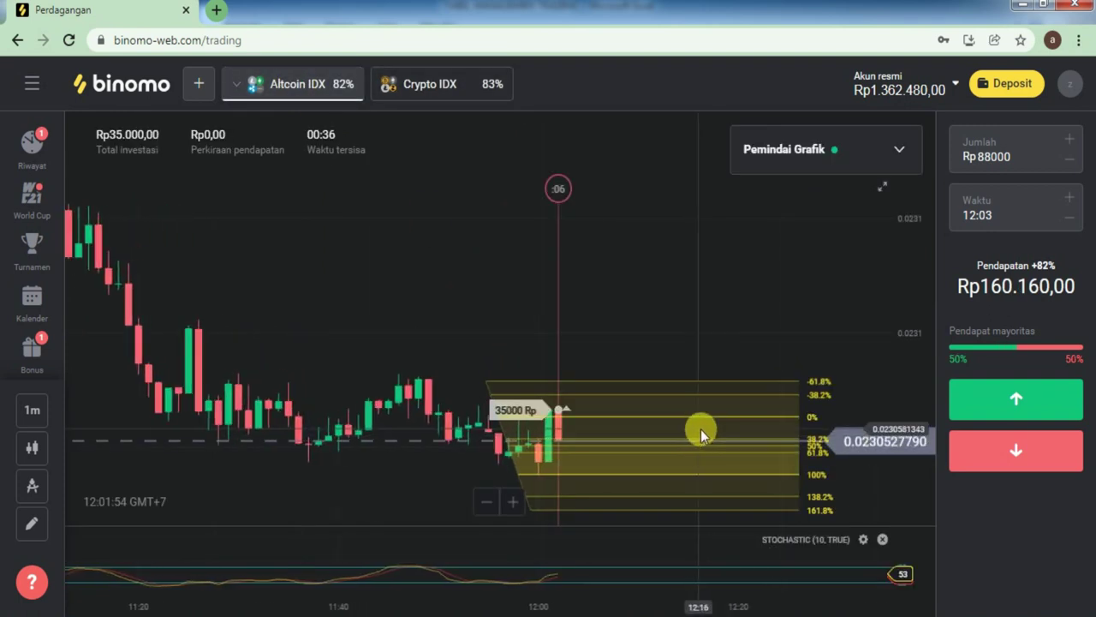
{"action": "scroll", "coordinate": [700, 429], "scroll_direction": "up", "scroll_amount": 3}
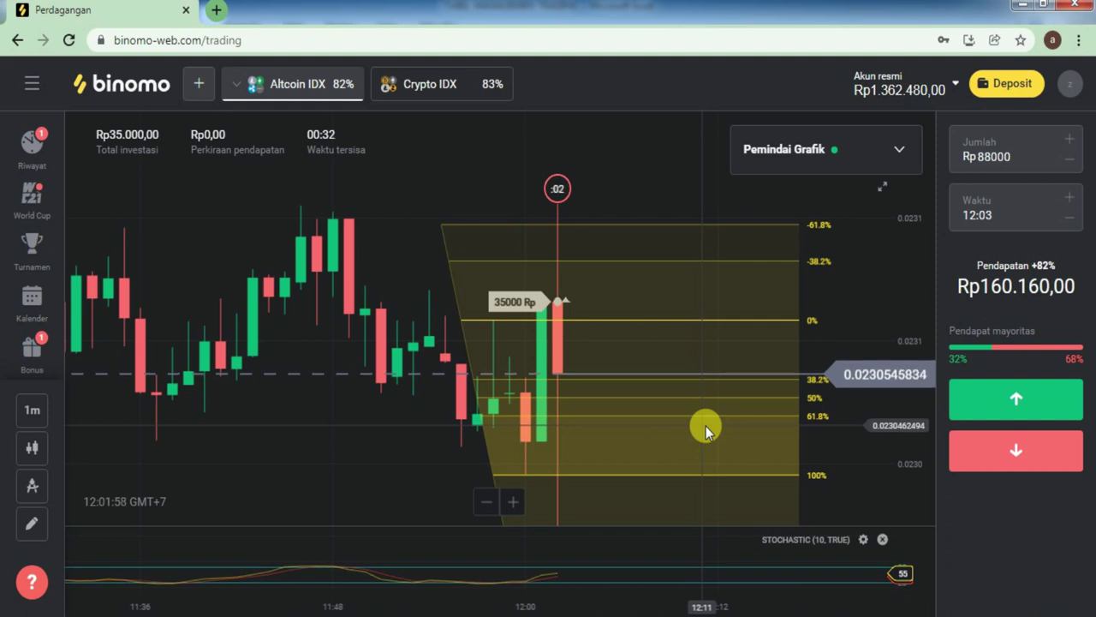
{"action": "left_click", "coordinate": [972, 452]}
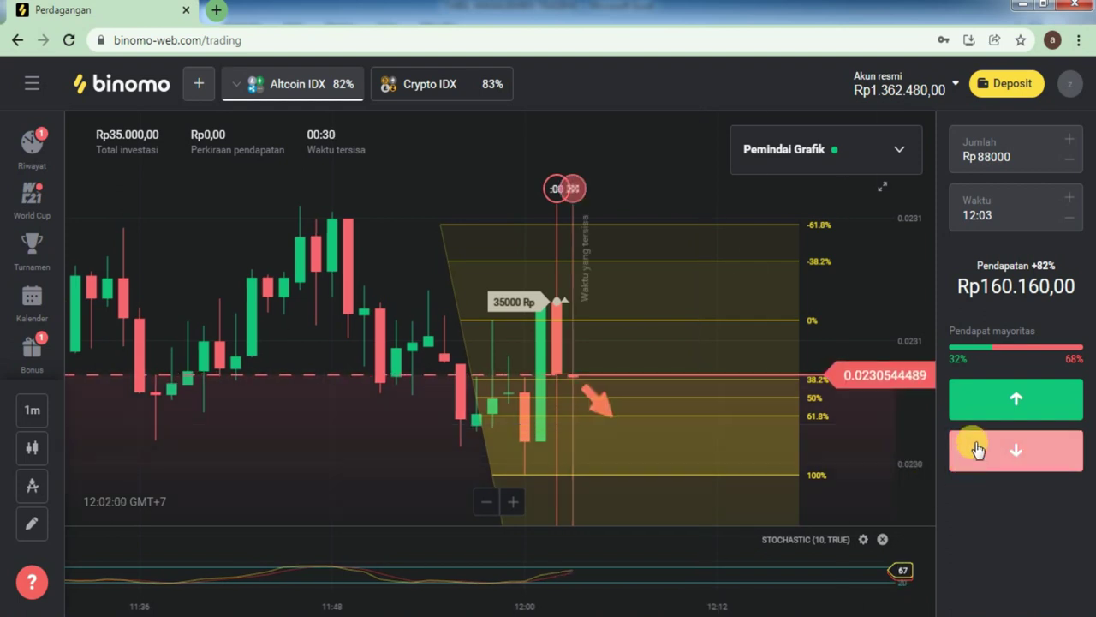
{"action": "left_click", "coordinate": [977, 451]}
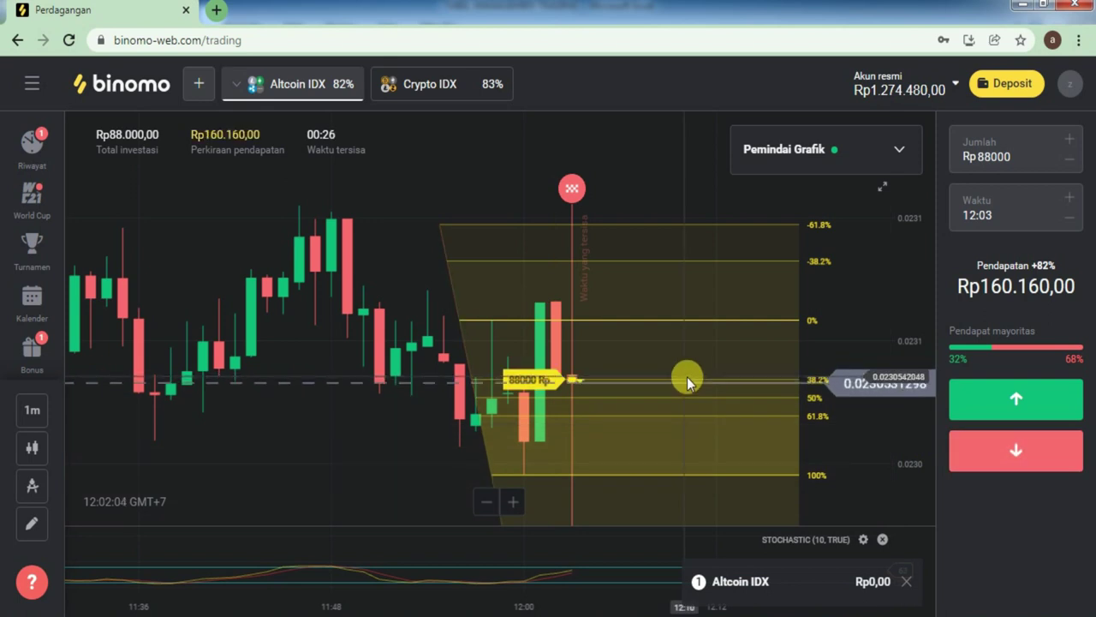
Enlarge the Stochastic pane to examine its lines, restore its size, and check the open Altcoin IDX trade in the history
{"action": "left_click_drag", "start_coordinate": [602, 519], "coordinate": [624, 507]}
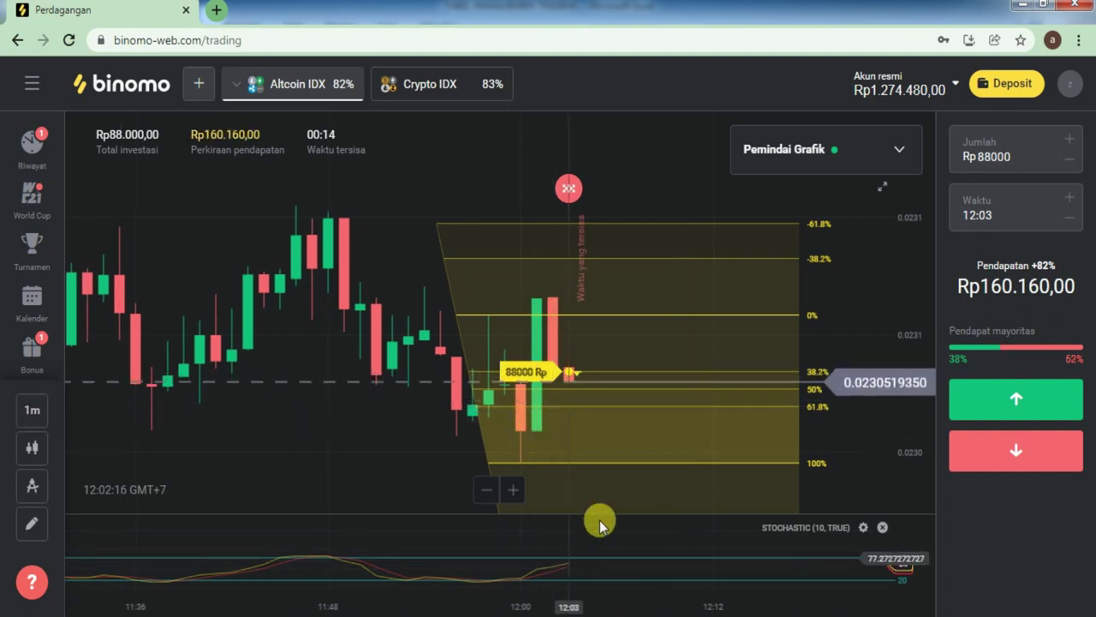
{"action": "left_click_drag", "start_coordinate": [600, 512], "coordinate": [570, 281]}
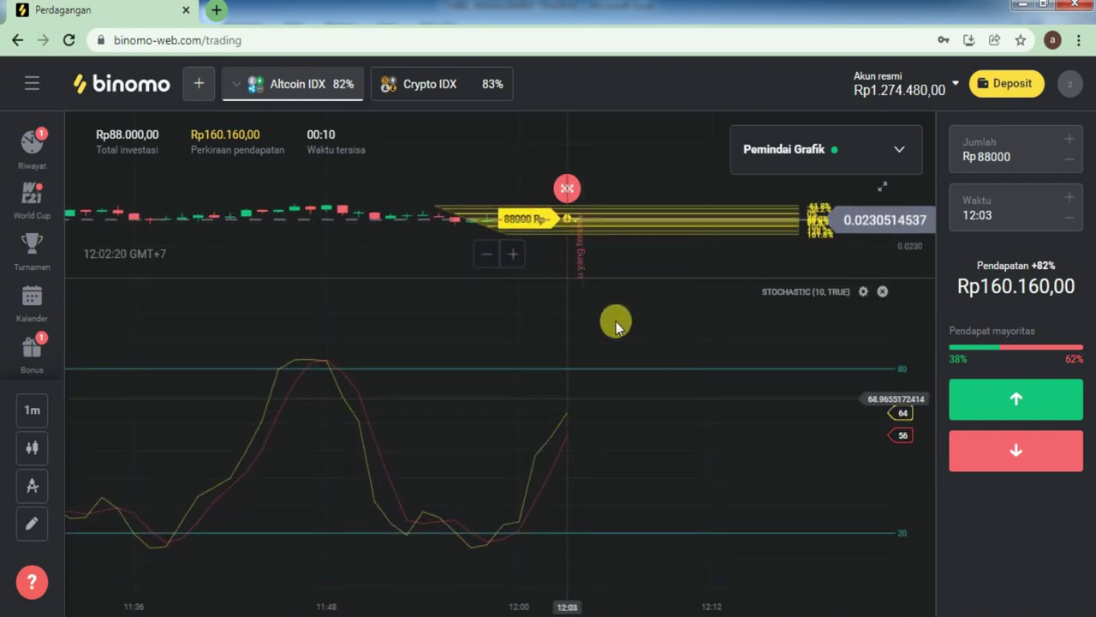
{"action": "left_click_drag", "start_coordinate": [600, 271], "coordinate": [619, 502]}
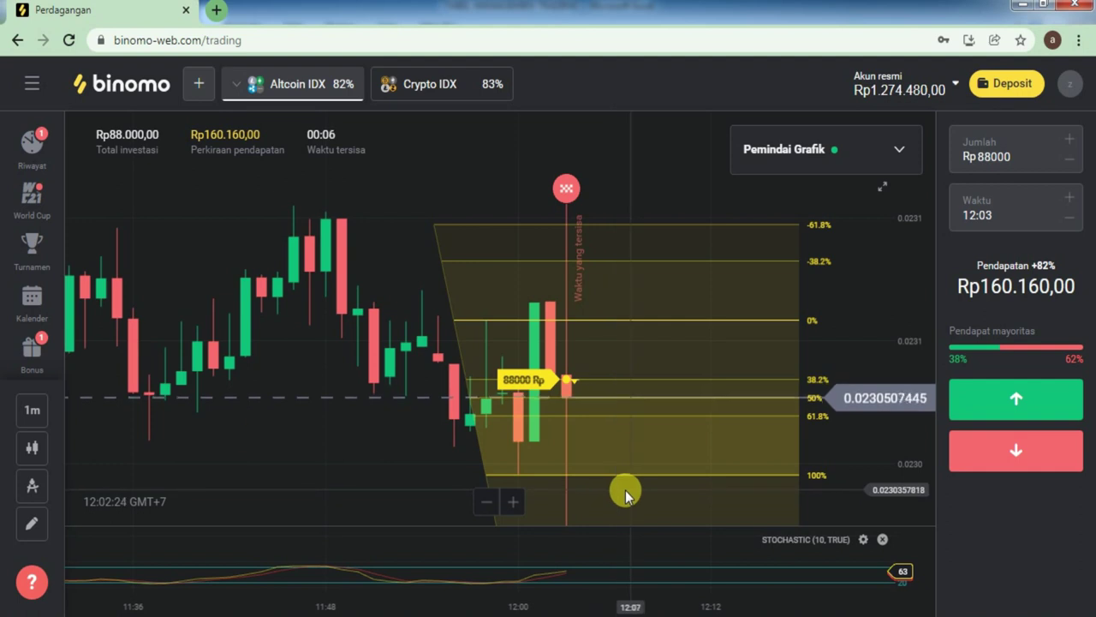
{"action": "left_click", "coordinate": [30, 147]}
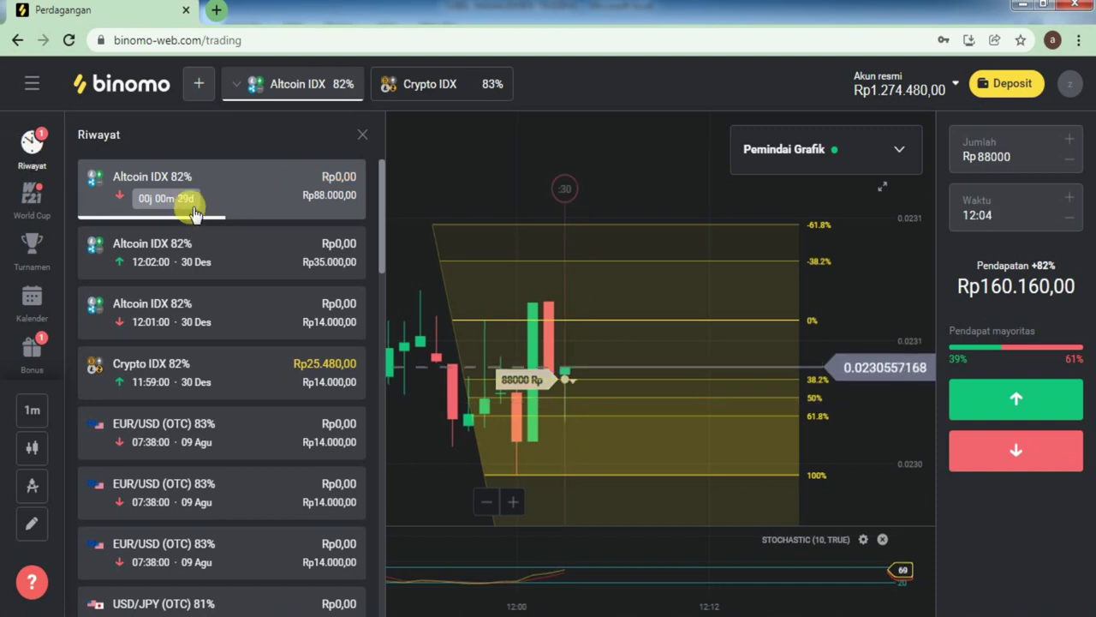
{"action": "left_click", "coordinate": [362, 137]}
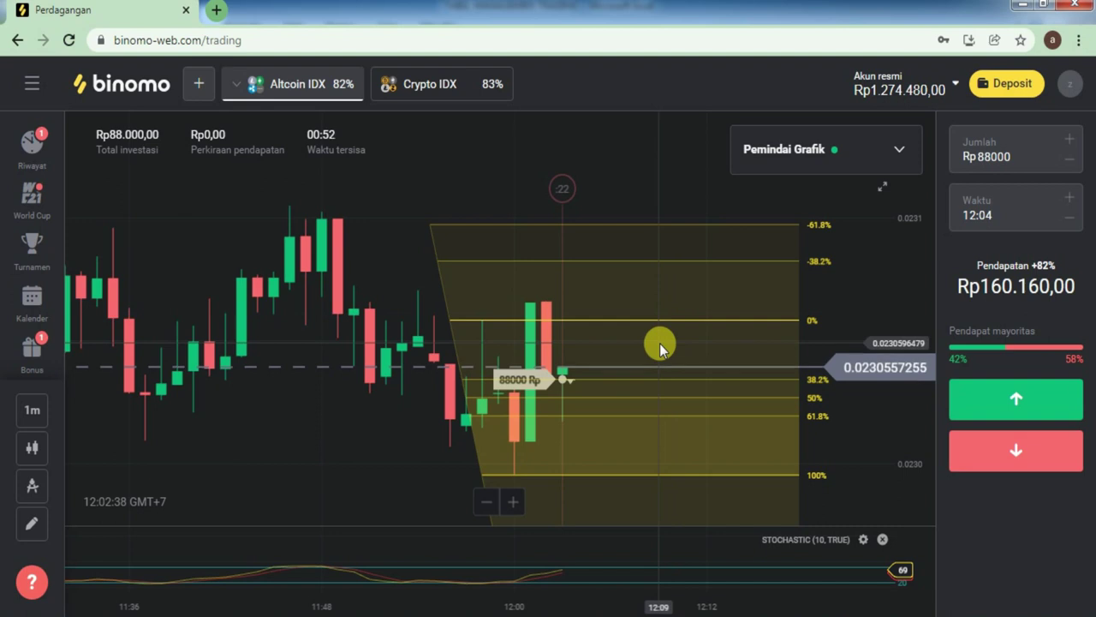
Set the next trade amount on Altcoin IDX to Rp220000
{"action": "left_click", "coordinate": [1010, 158]}
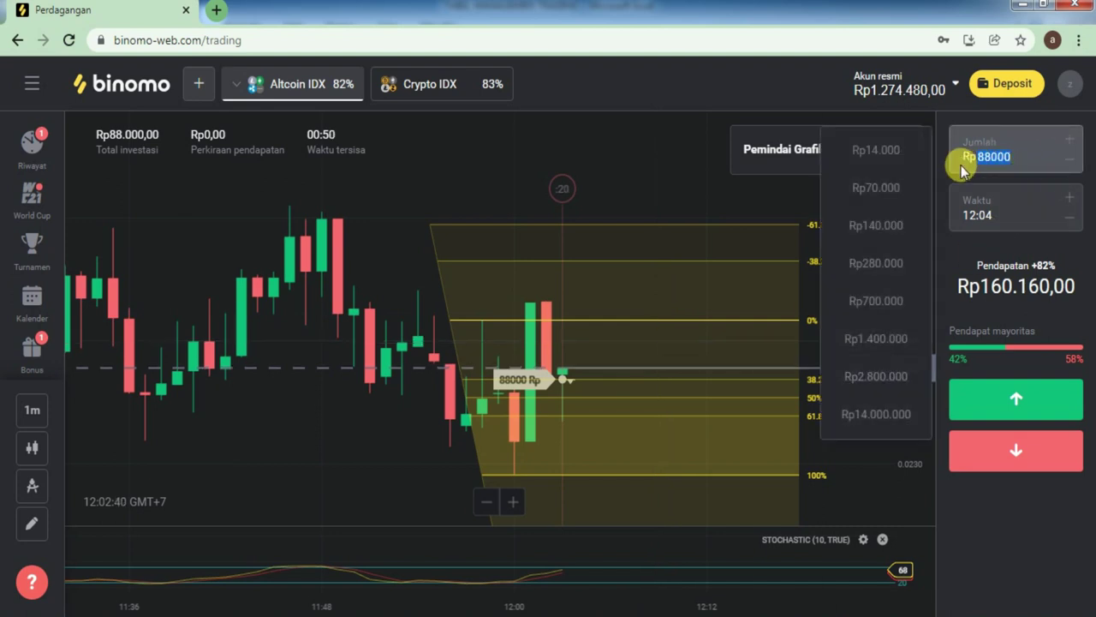
{"action": "type", "text": "14000"}
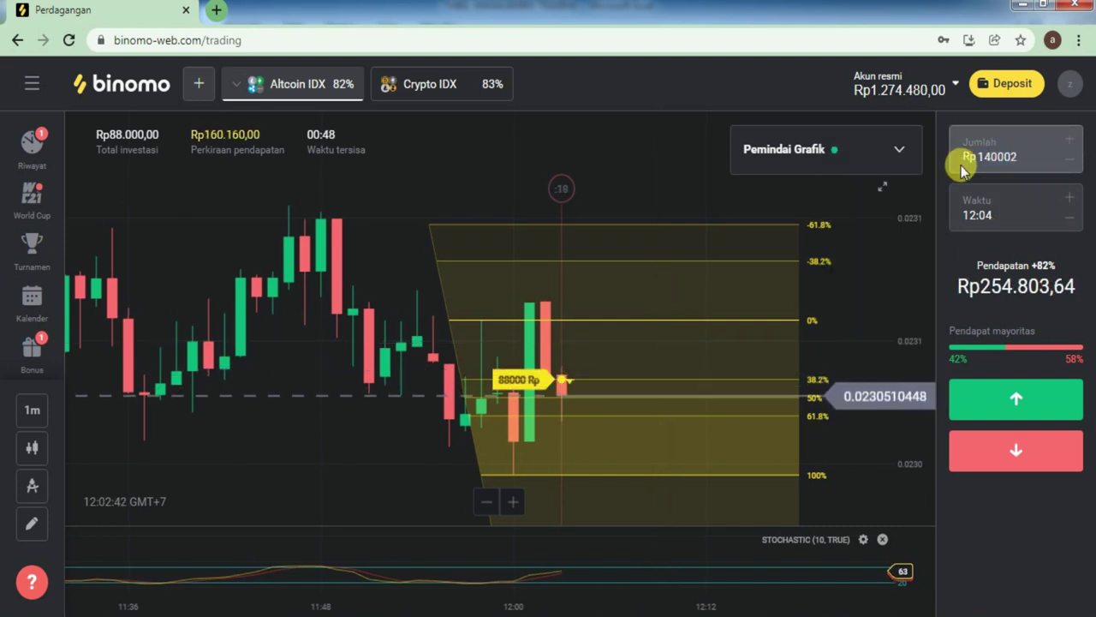
{"action": "type", "text": "220000"}
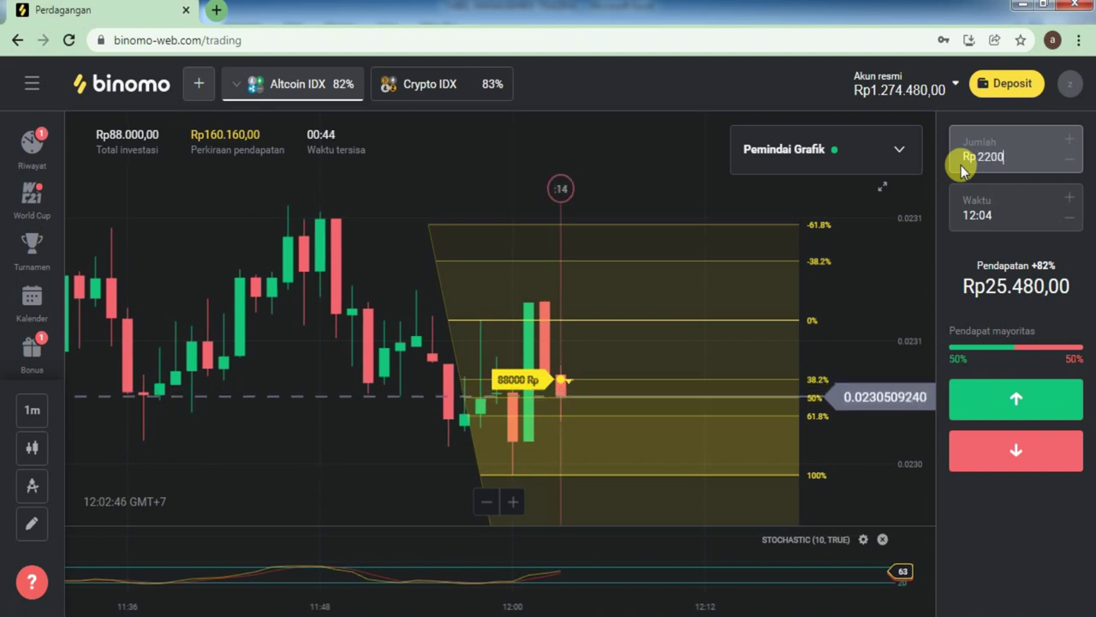
{"action": "left_click", "coordinate": [764, 228]}
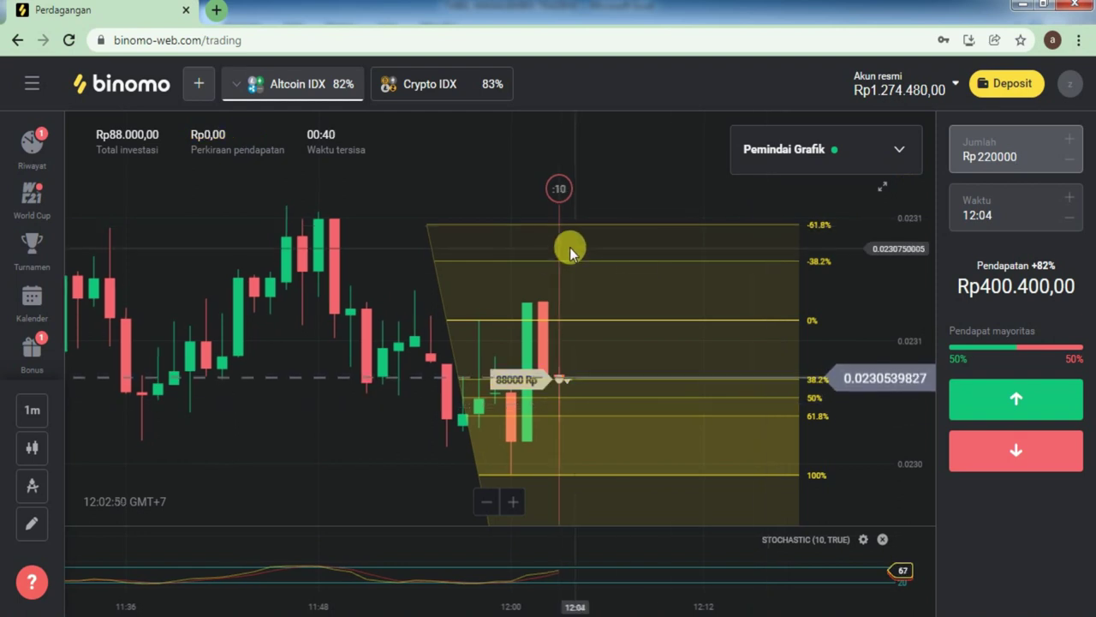
{"action": "left_click", "coordinate": [964, 406]}
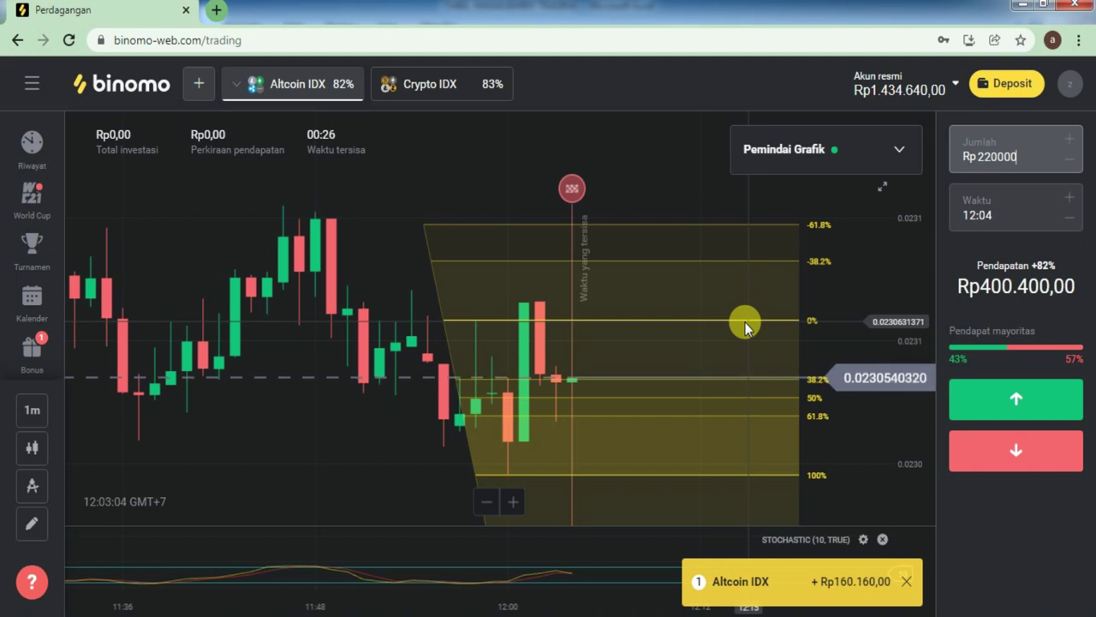
Reset the trade amount to the starting value of Rp14000
{"action": "double_click", "coordinate": [1005, 165]}
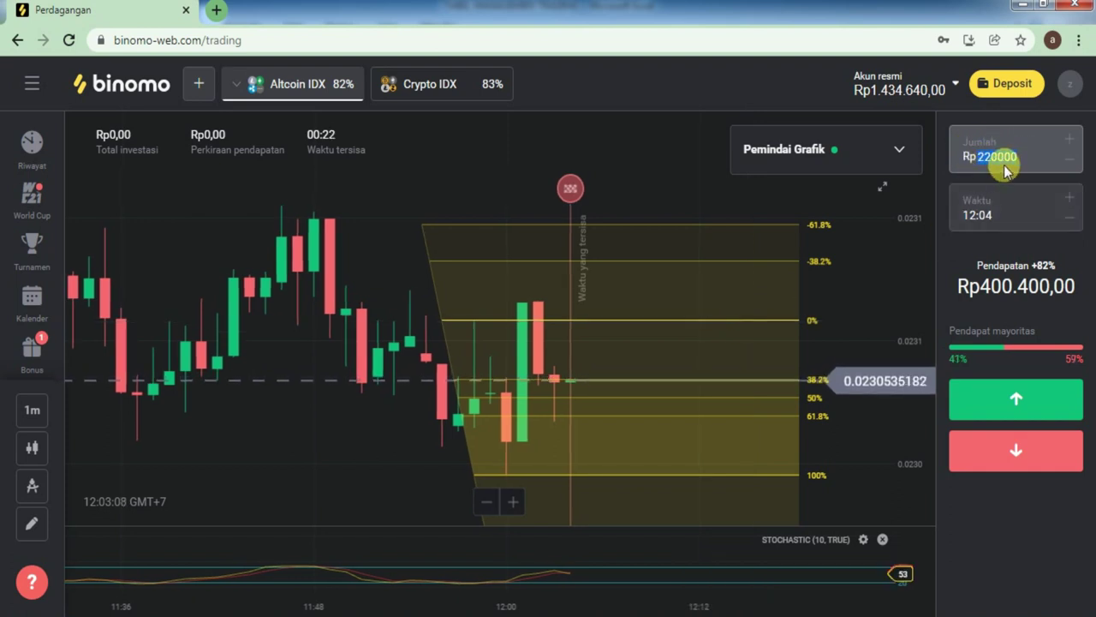
{"action": "type", "text": "14000"}
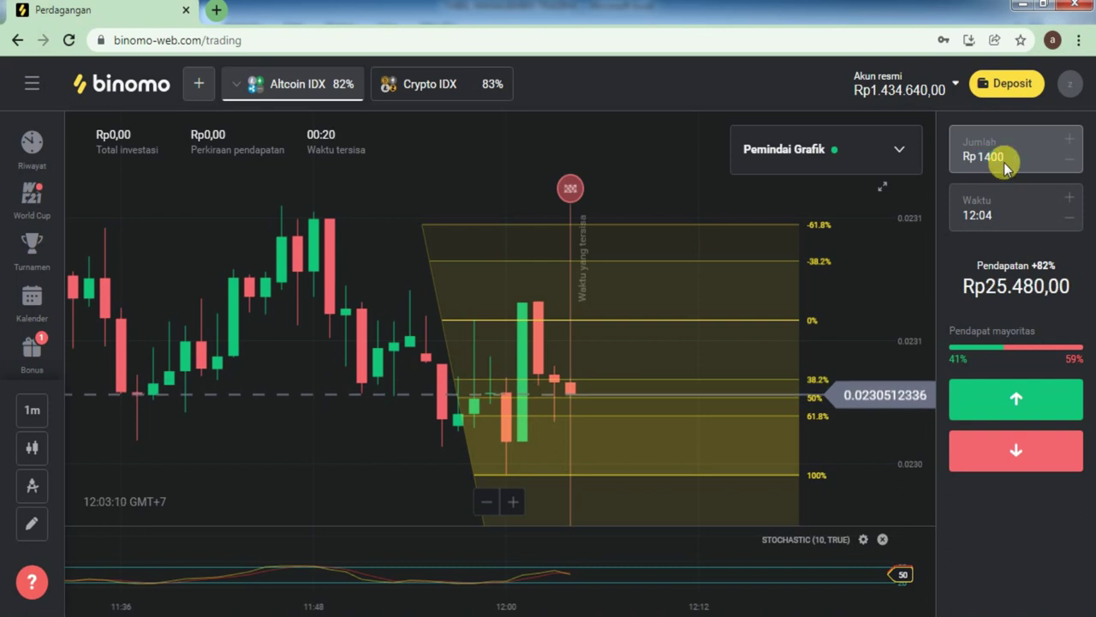
{"action": "key", "text": "BackSpace"}
{"action": "key", "text": "BackSpace"}
{"action": "key", "text": "BackSpace"}
{"action": "key", "text": "BackSpace"}
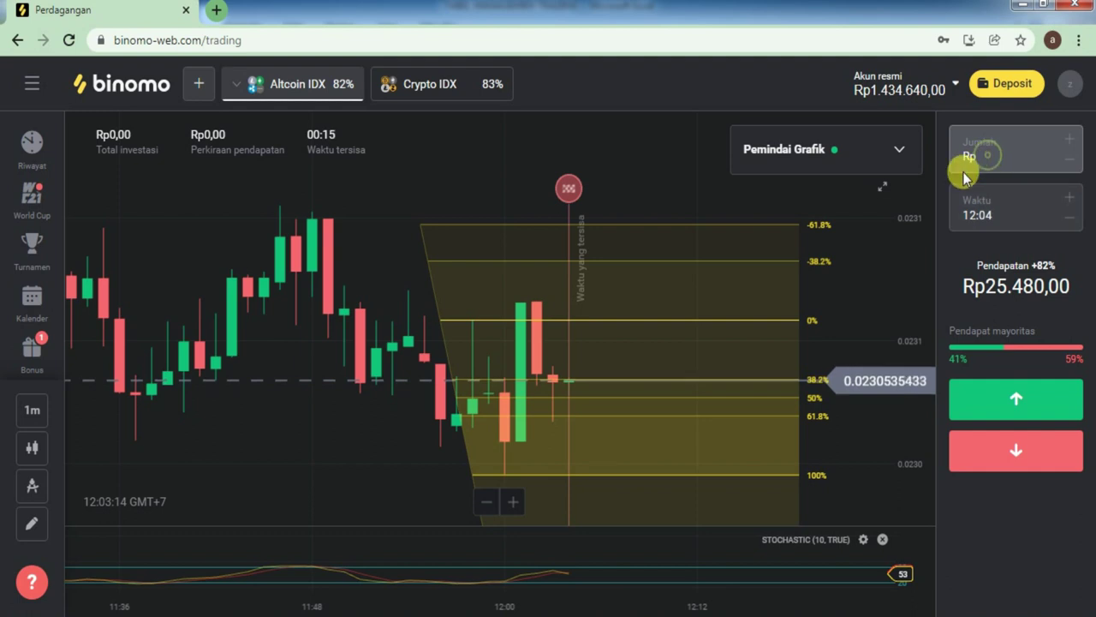
{"action": "left_click", "coordinate": [999, 484]}
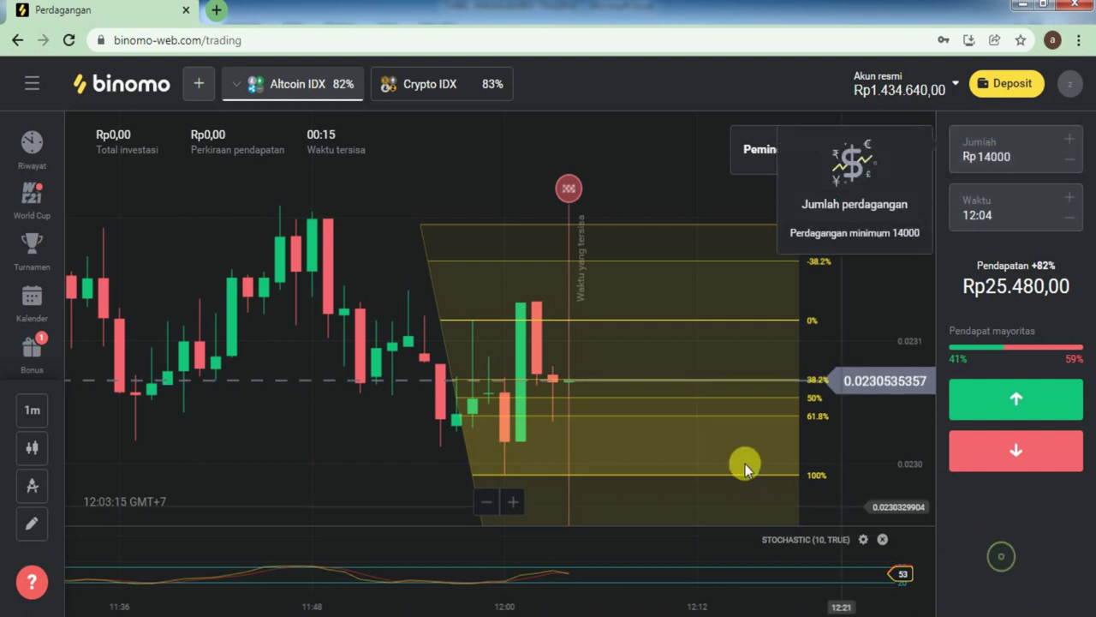
Review the trade history, reload the trading page, and check the profit targets in the Excel money management table
{"action": "left_click", "coordinate": [36, 158]}
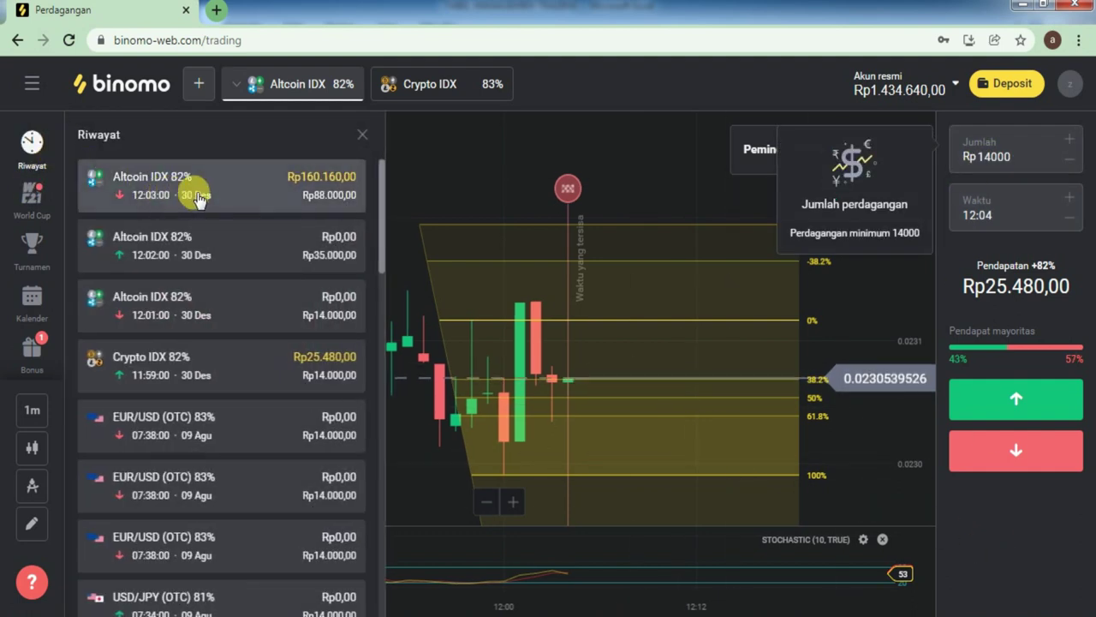
{"action": "left_click", "coordinate": [363, 135]}
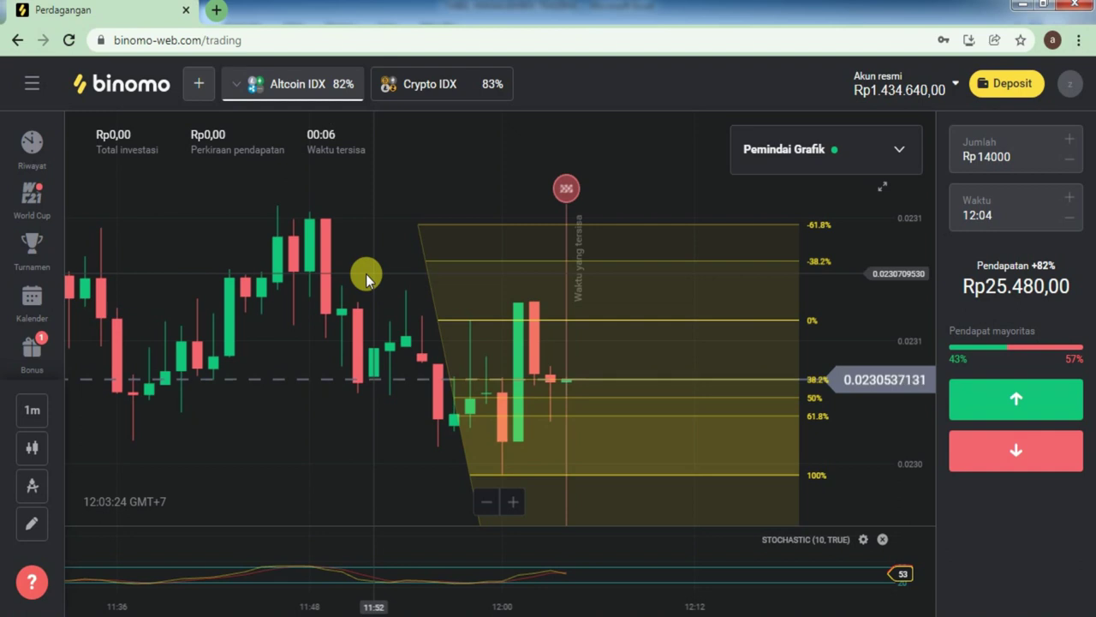
{"action": "left_click", "coordinate": [69, 40]}
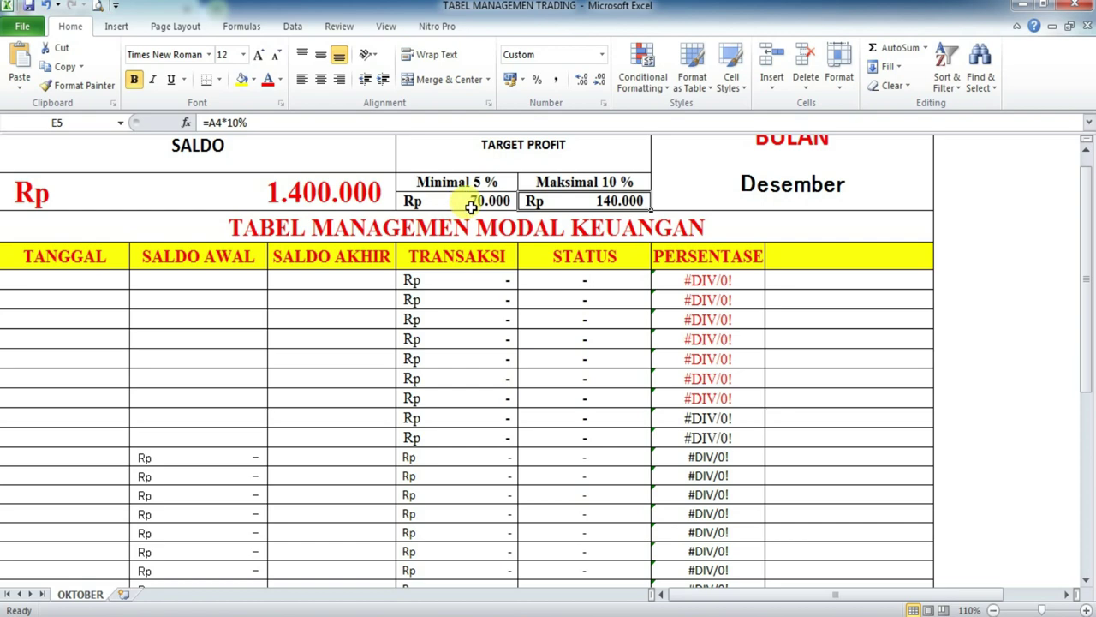
{"action": "key", "text": "alt+Tab"}
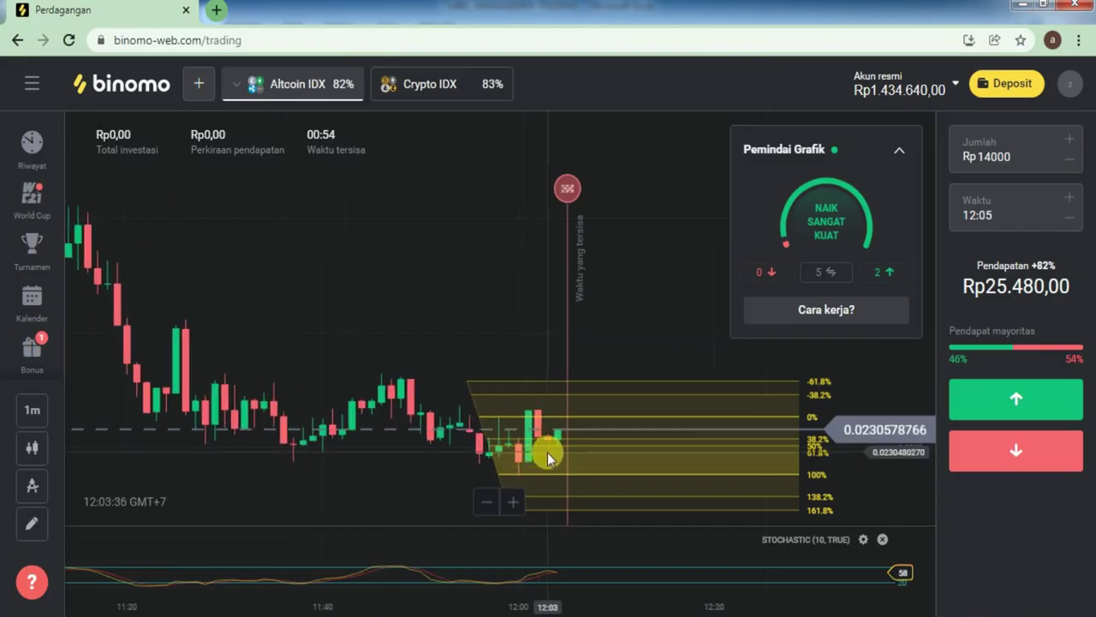
Move the 0% anchor of the Fibonacci drawing on the Altcoin IDX chart to the recent candle high
{"action": "scroll", "coordinate": [550, 450], "scroll_direction": "up", "scroll_amount": 1}
{"action": "left_click_drag", "start_coordinate": [423, 317], "coordinate": [471, 298]}
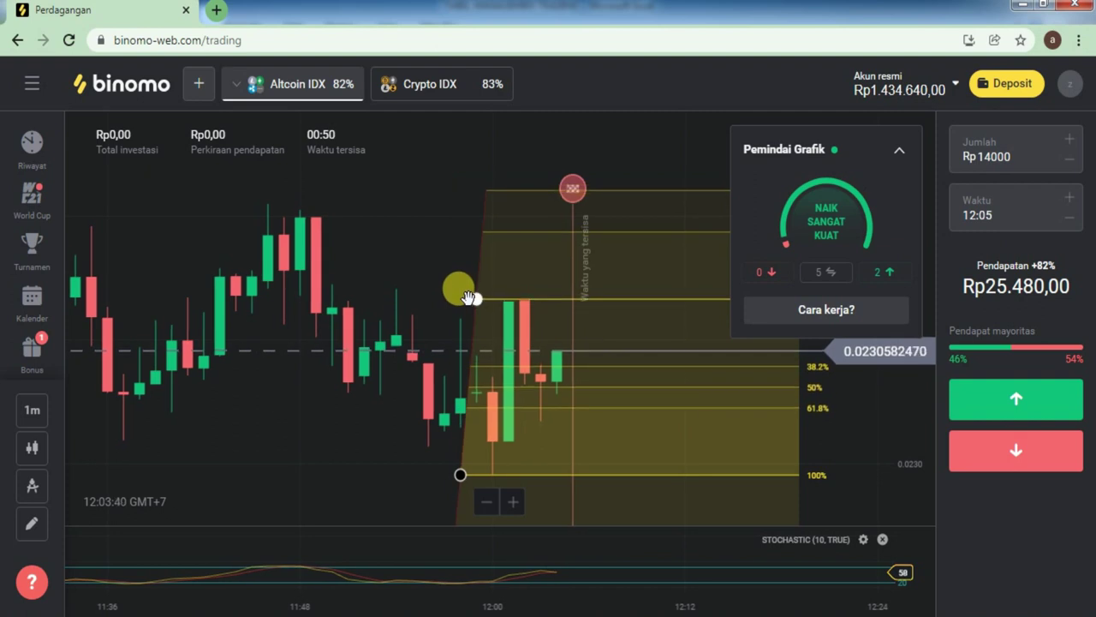
{"action": "left_click", "coordinate": [1003, 170]}
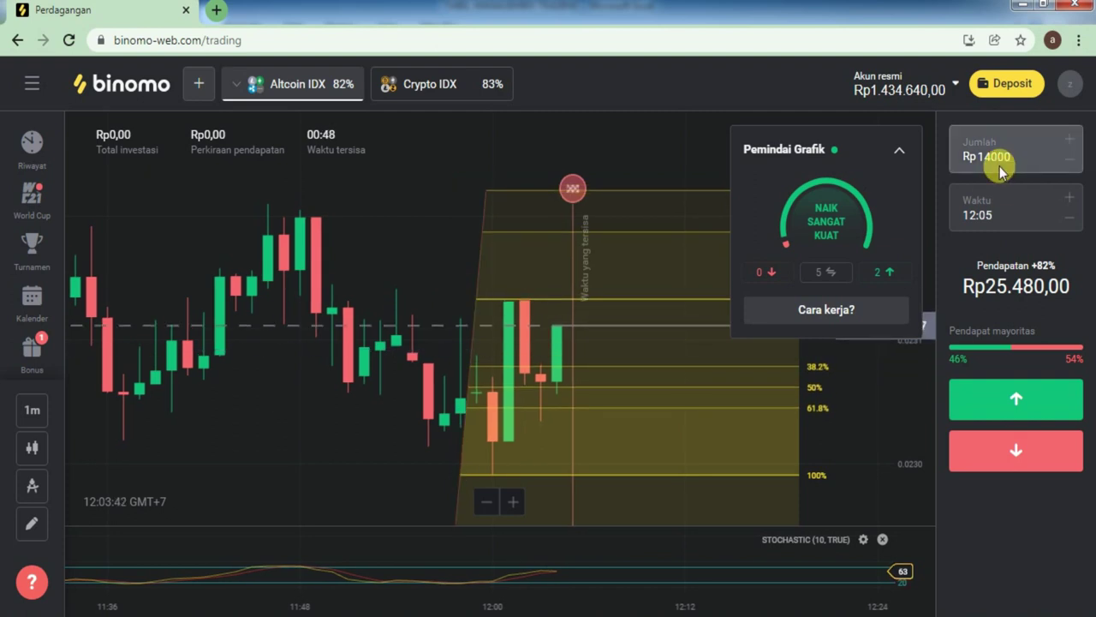
Move the Fibonacci 100% anchor on Crypto IDX to the latest low and open an upward trade of Rp14.000 with expiry at 12:05
{"action": "left_click", "coordinate": [413, 86]}
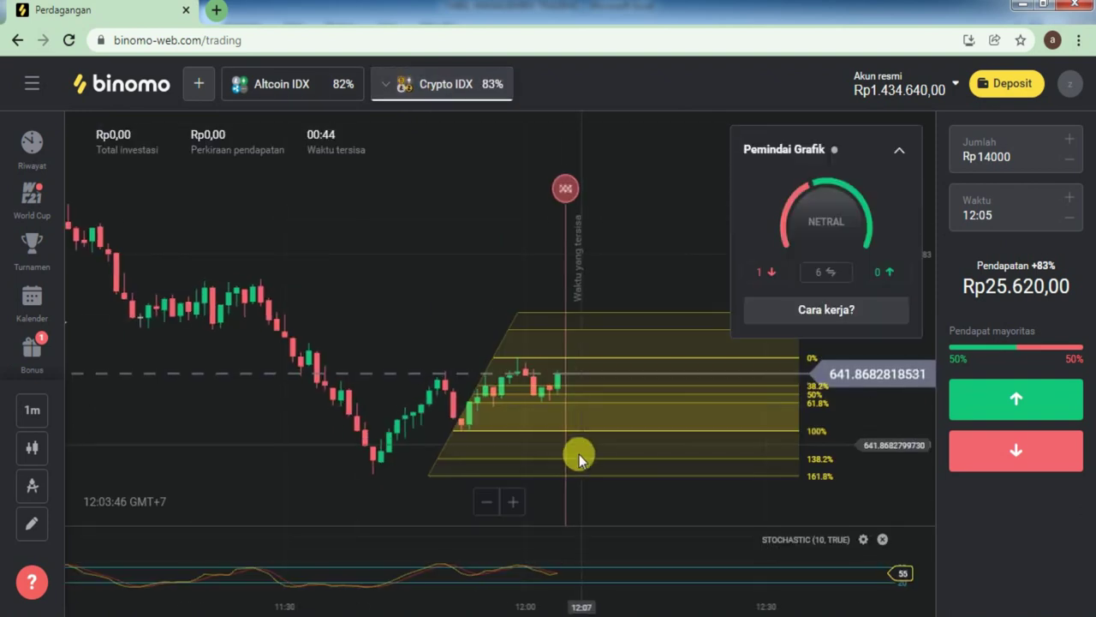
{"action": "scroll", "coordinate": [579, 448], "scroll_direction": "up", "scroll_amount": 3}
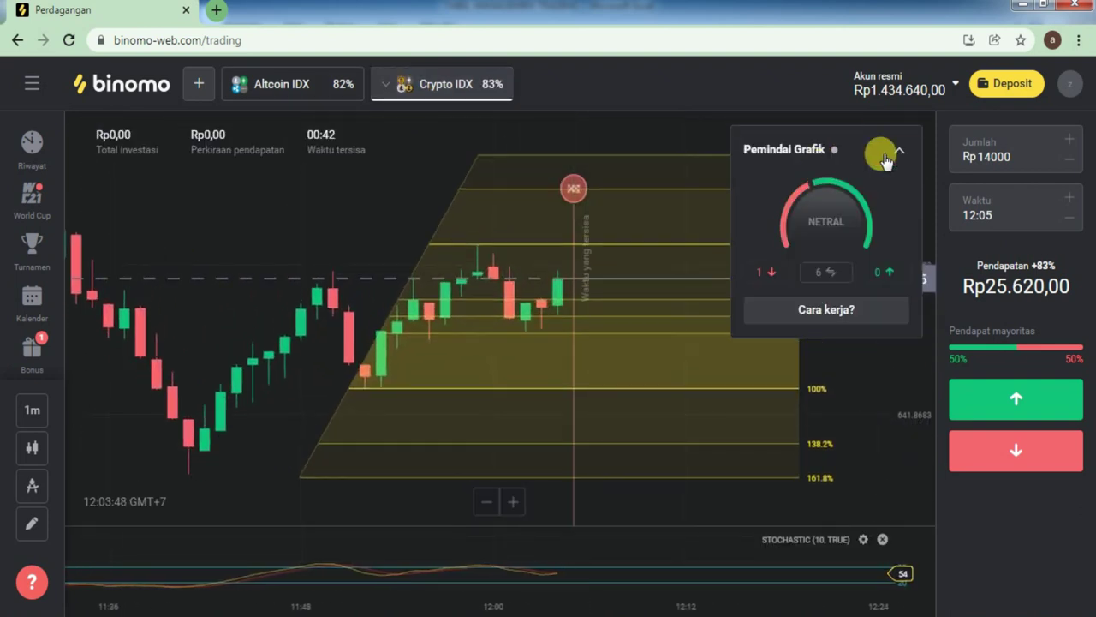
{"action": "left_click", "coordinate": [895, 150]}
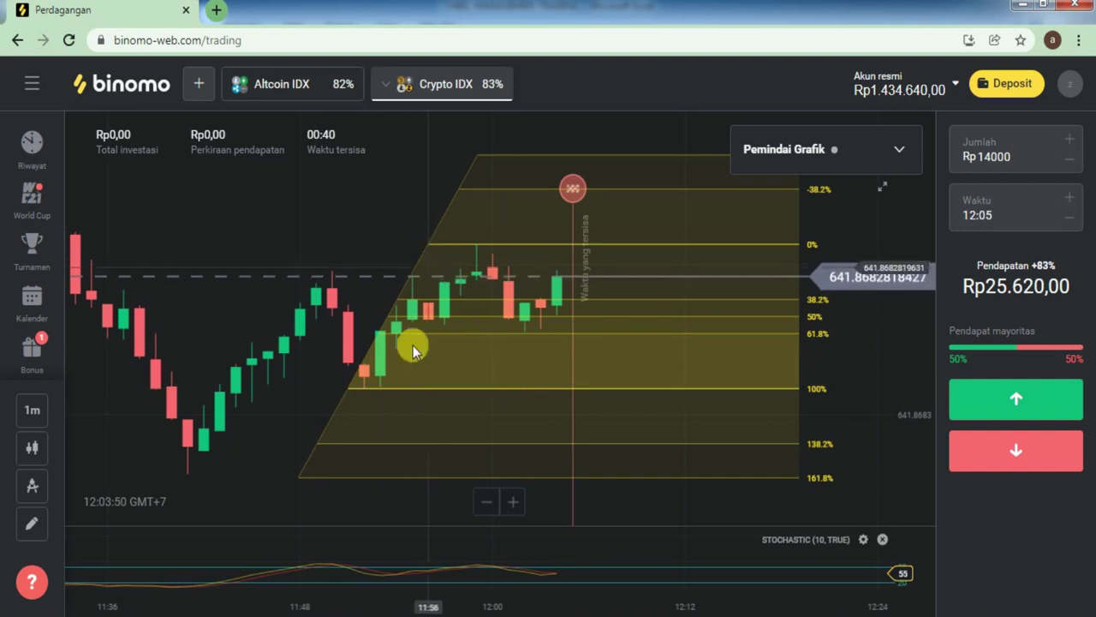
{"action": "left_click_drag", "start_coordinate": [348, 401], "coordinate": [479, 332]}
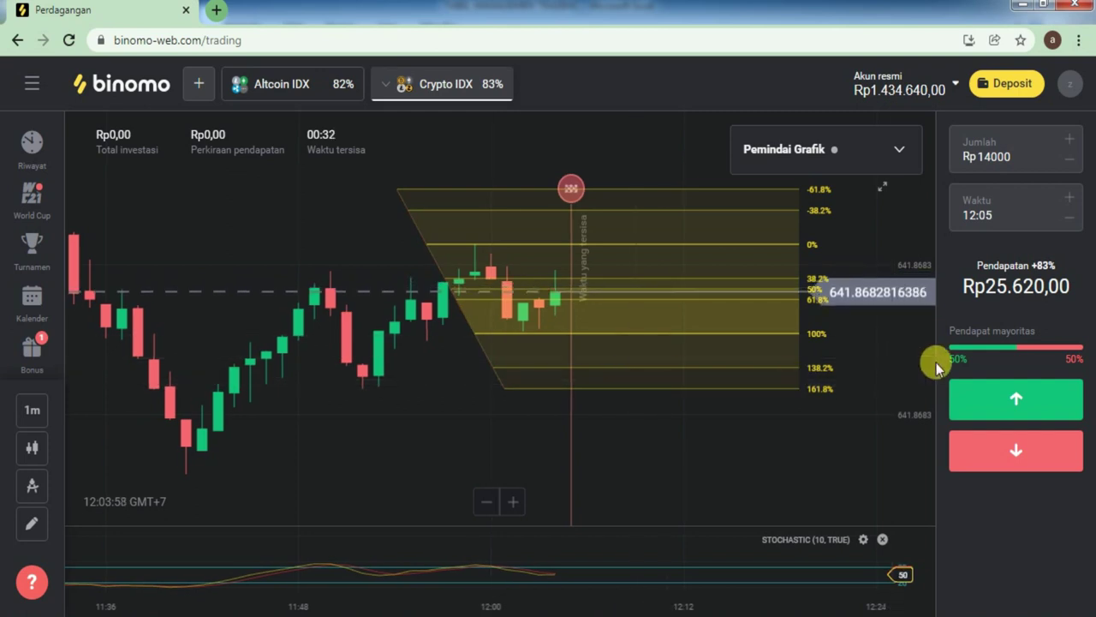
{"action": "left_click", "coordinate": [970, 401]}
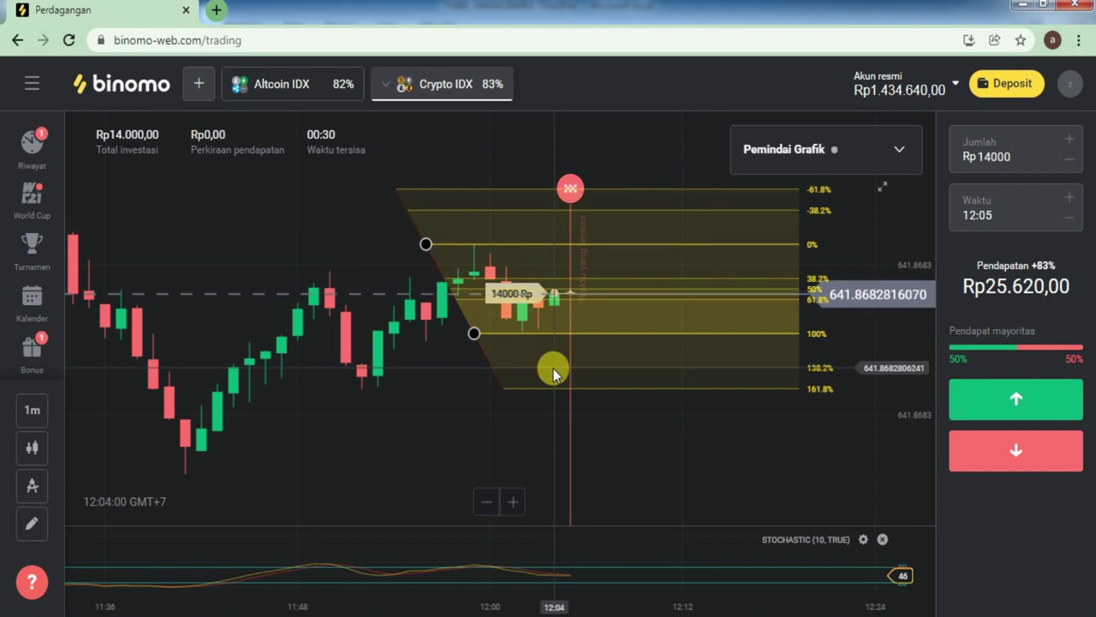
Set the trade amount to Rp35000
{"action": "left_click", "coordinate": [996, 161]}
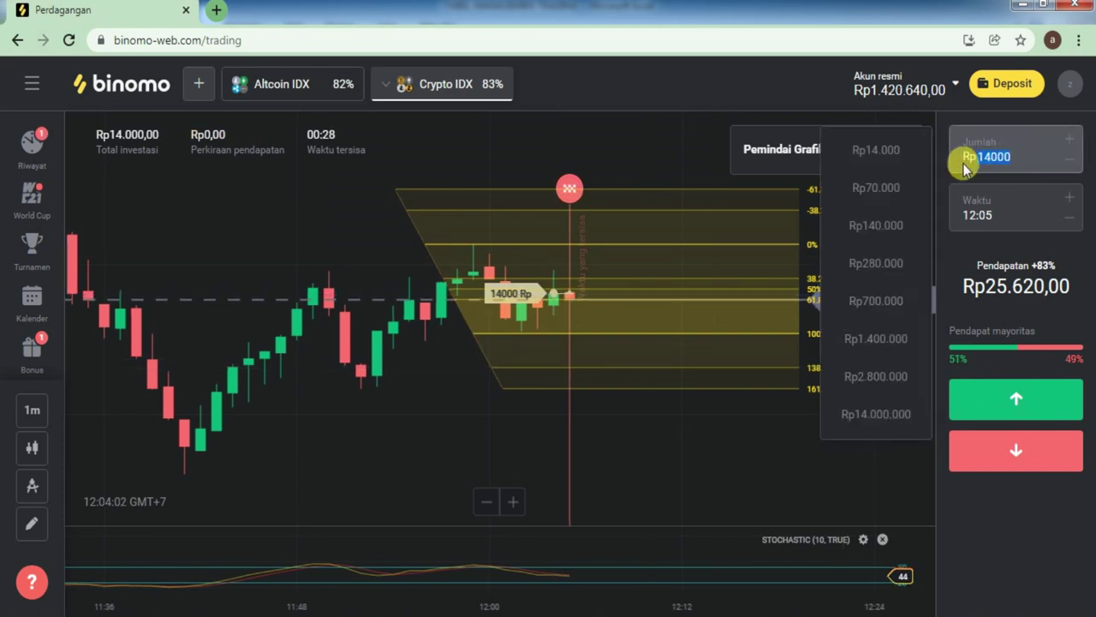
{"action": "key", "text": "BackSpace"}
{"action": "type", "text": "35000"}
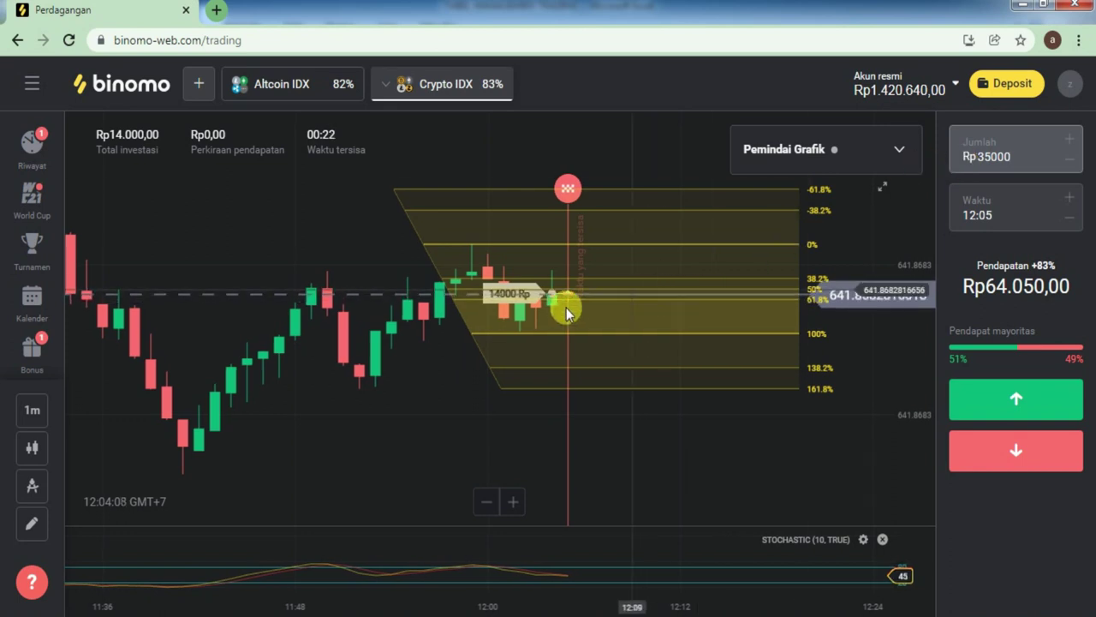
Enlarge the Stochastic panel to examine its lines, restore its size, and check the running Crypto IDX trade in the trade history
{"action": "left_click_drag", "start_coordinate": [619, 517], "coordinate": [600, 336]}
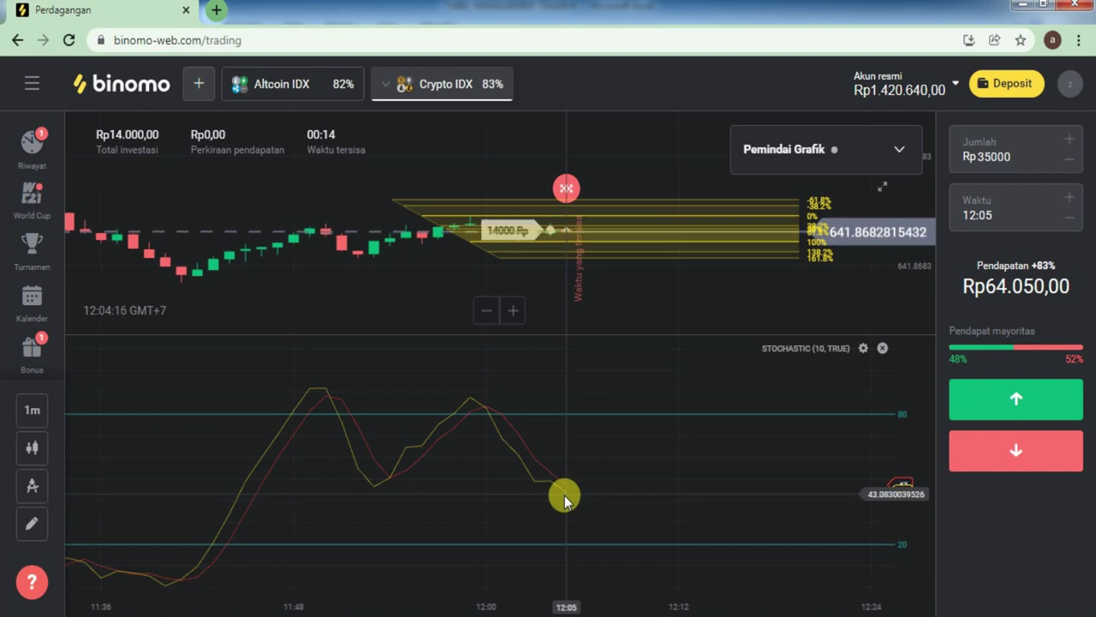
{"action": "left_click_drag", "start_coordinate": [609, 333], "coordinate": [590, 594]}
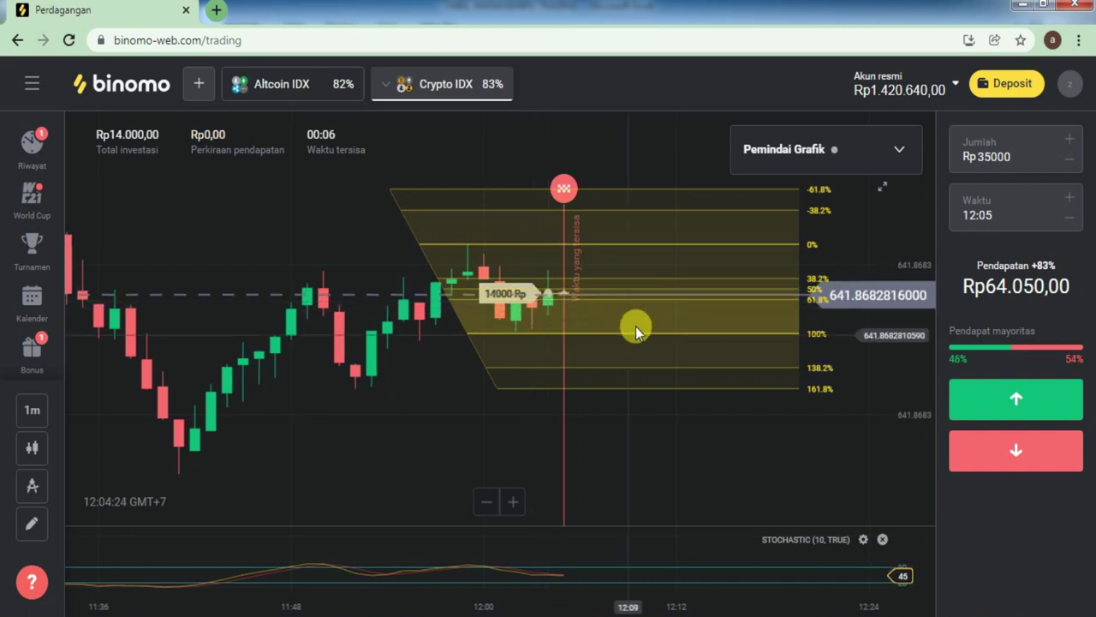
{"action": "left_click", "coordinate": [34, 149]}
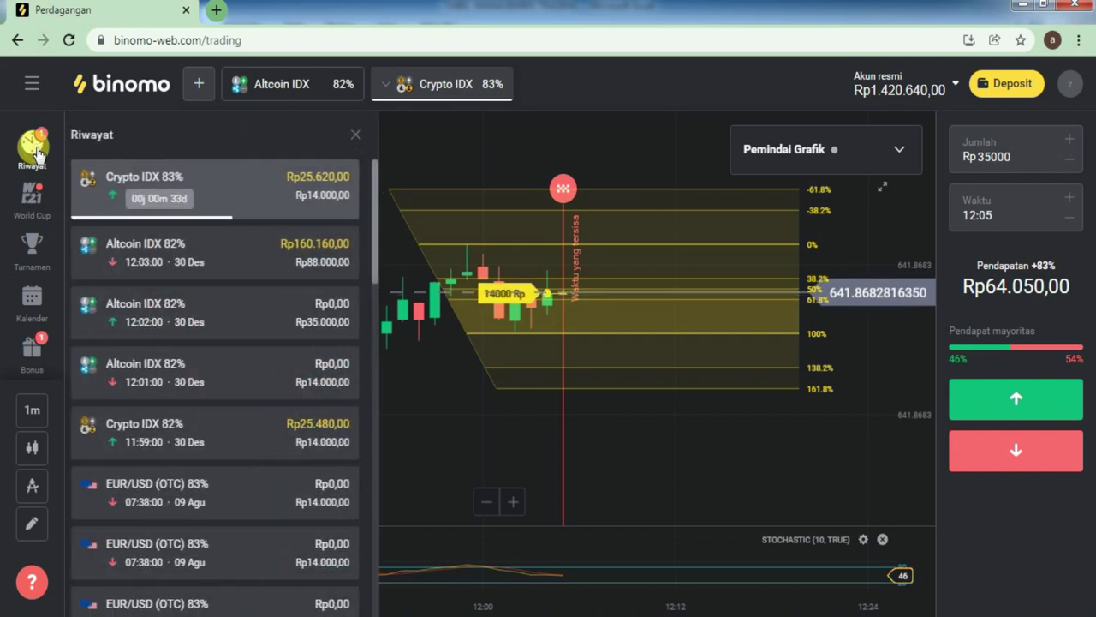
{"action": "left_click", "coordinate": [34, 149]}
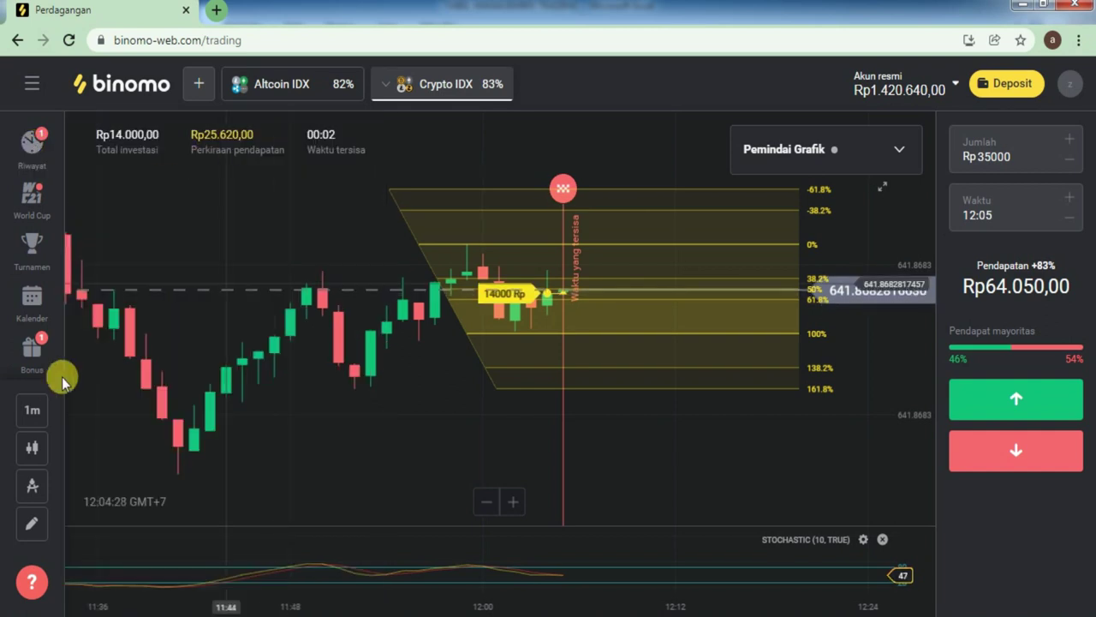
View the Crypto IDX chart with 30-second candles and return the time period to 1 minute
{"action": "left_click", "coordinate": [32, 411]}
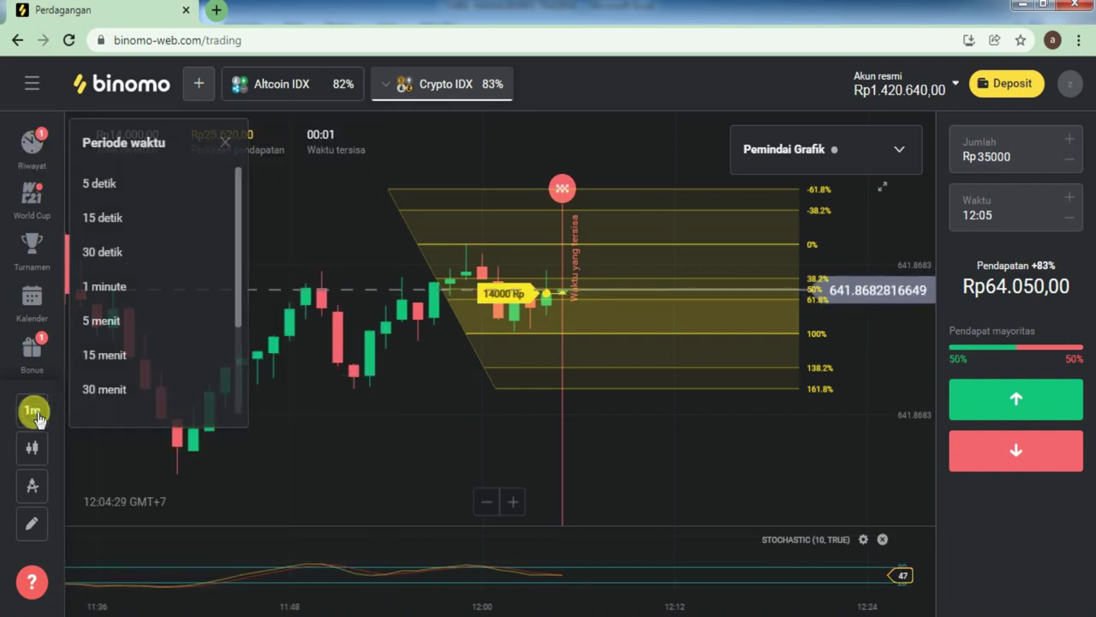
{"action": "left_click", "coordinate": [107, 253]}
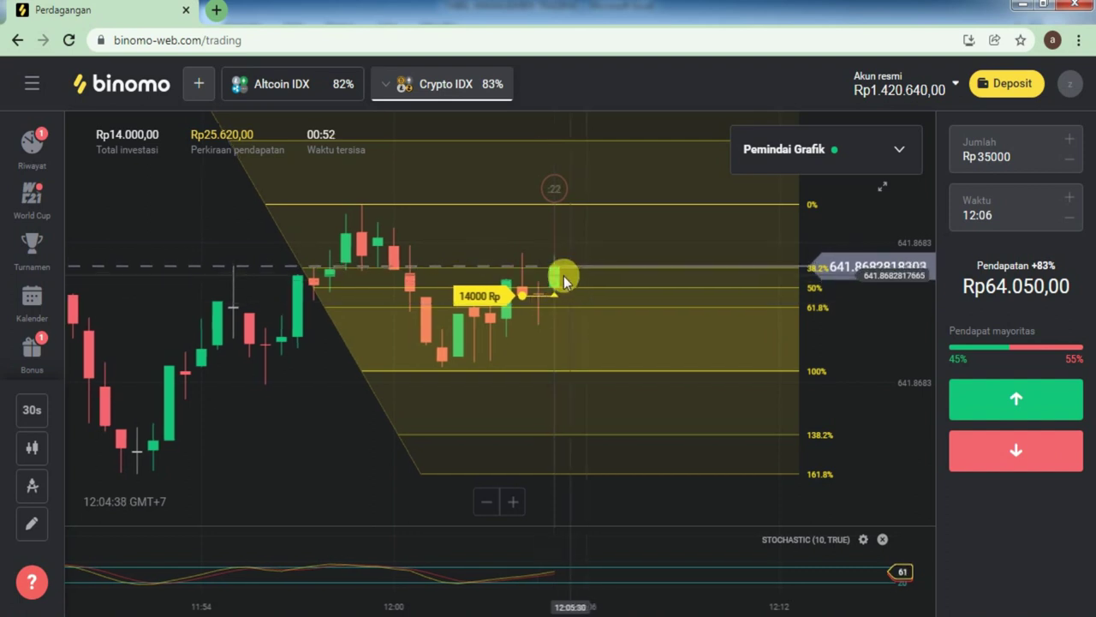
{"action": "left_click", "coordinate": [32, 409]}
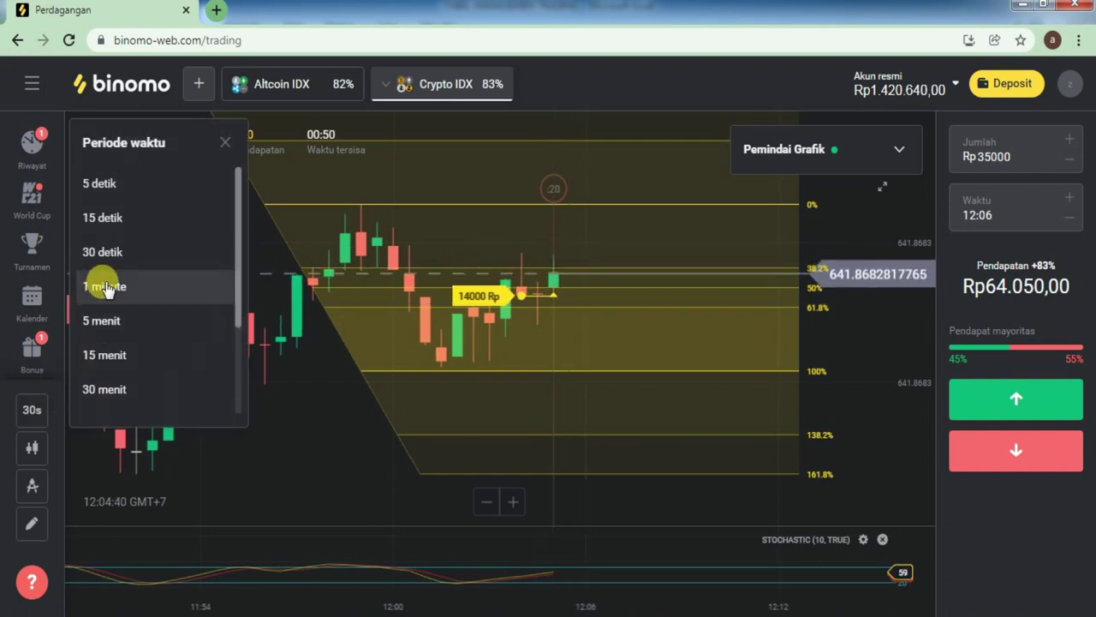
{"action": "left_click", "coordinate": [106, 287]}
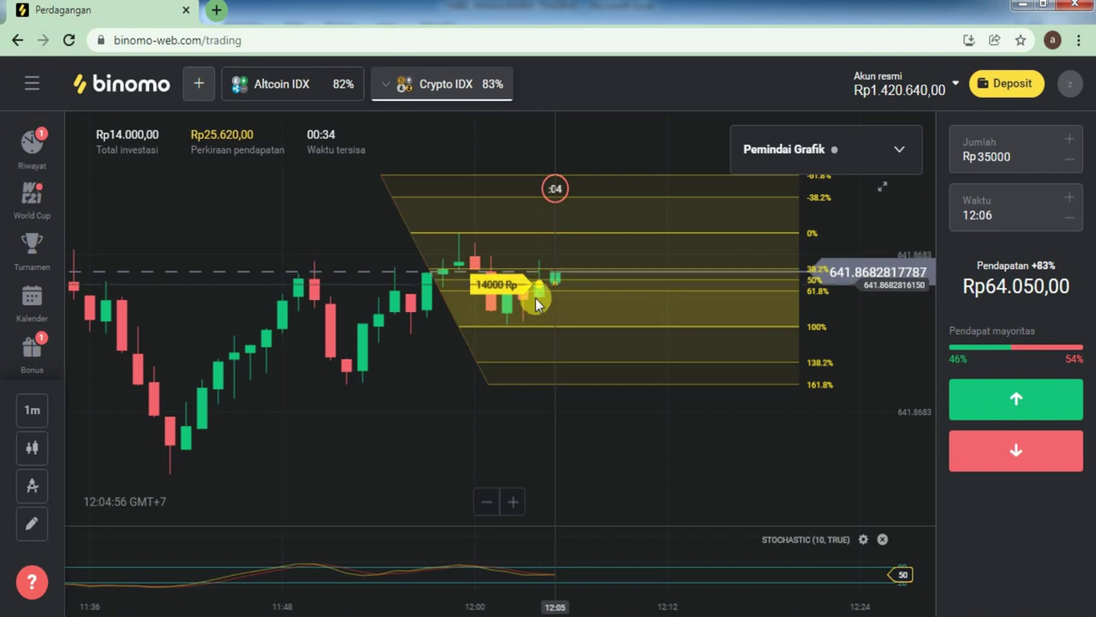
Reset the trade amount to Rp14.000
{"action": "left_click", "coordinate": [996, 403]}
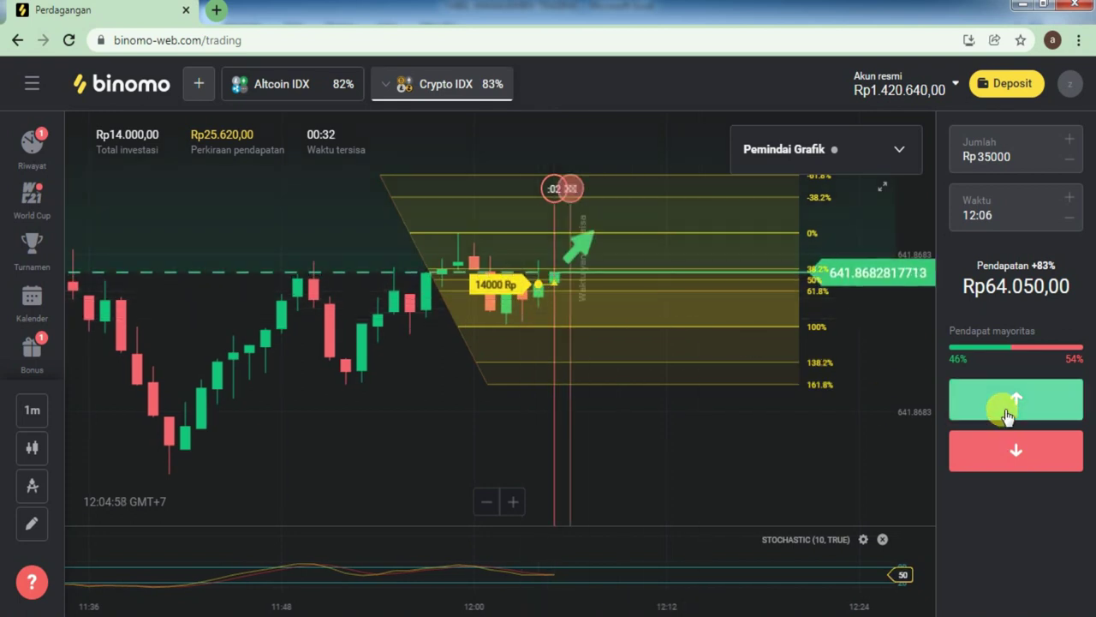
{"action": "left_click", "coordinate": [985, 158]}
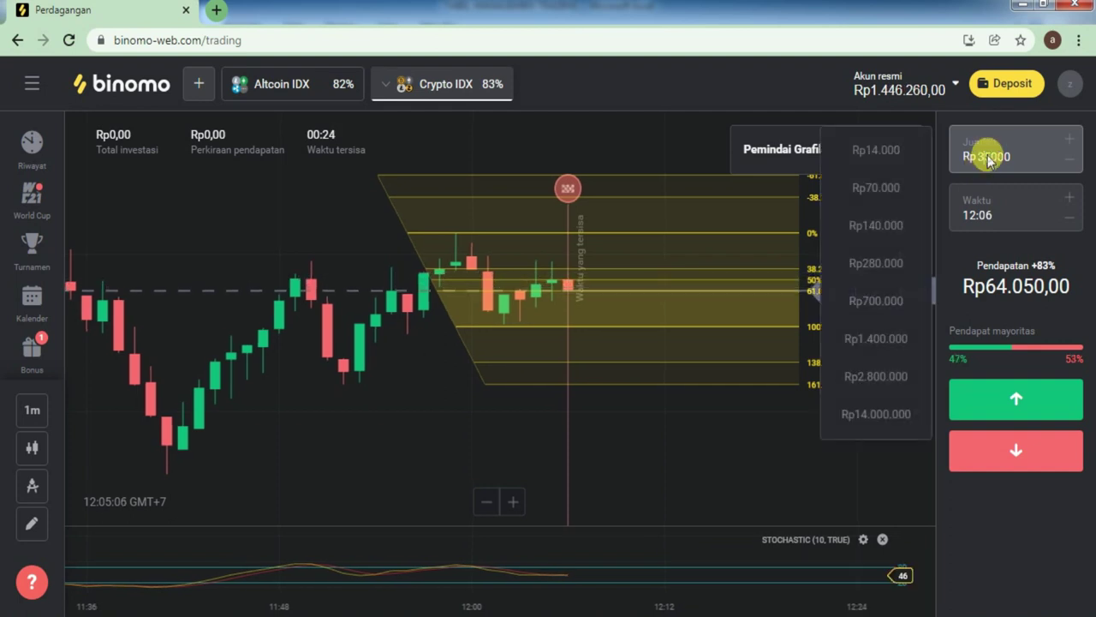
{"action": "left_click", "coordinate": [859, 149]}
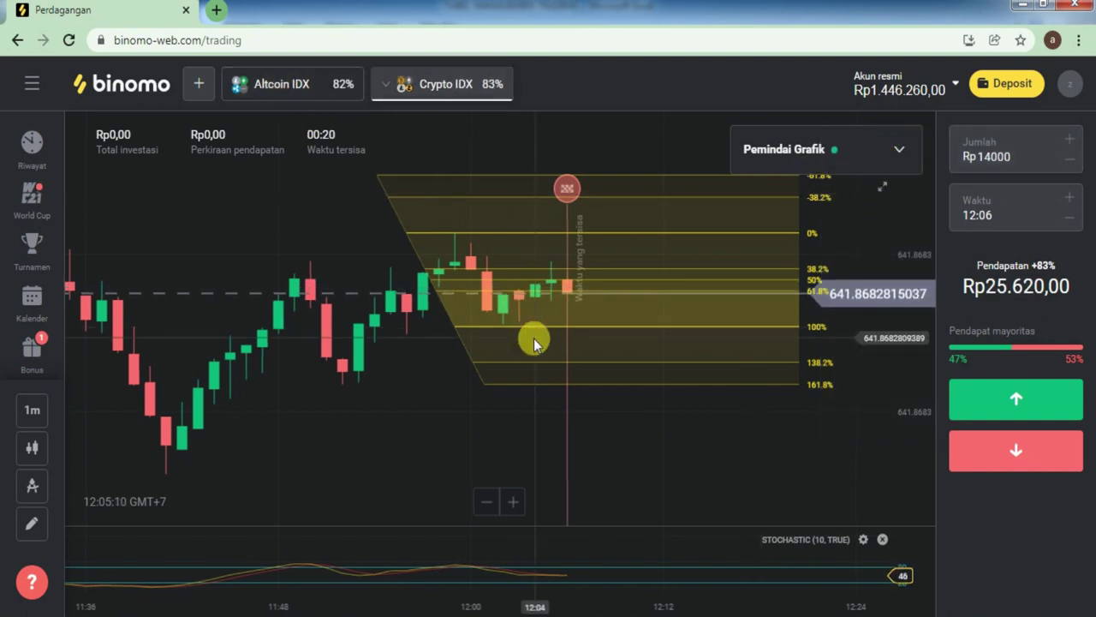
On the Altcoin IDX chart, move the Fibonacci 100% anchor to the recent pullback low and the 0% anchor to the latest high
{"action": "left_click", "coordinate": [281, 89]}
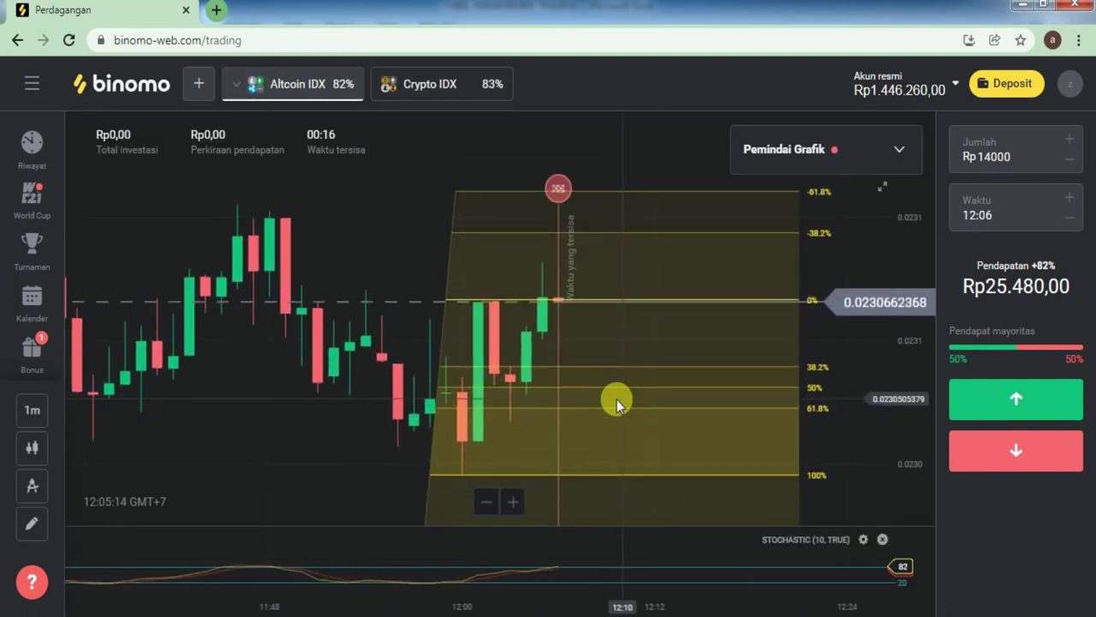
{"action": "left_click_drag", "start_coordinate": [428, 472], "coordinate": [481, 423]}
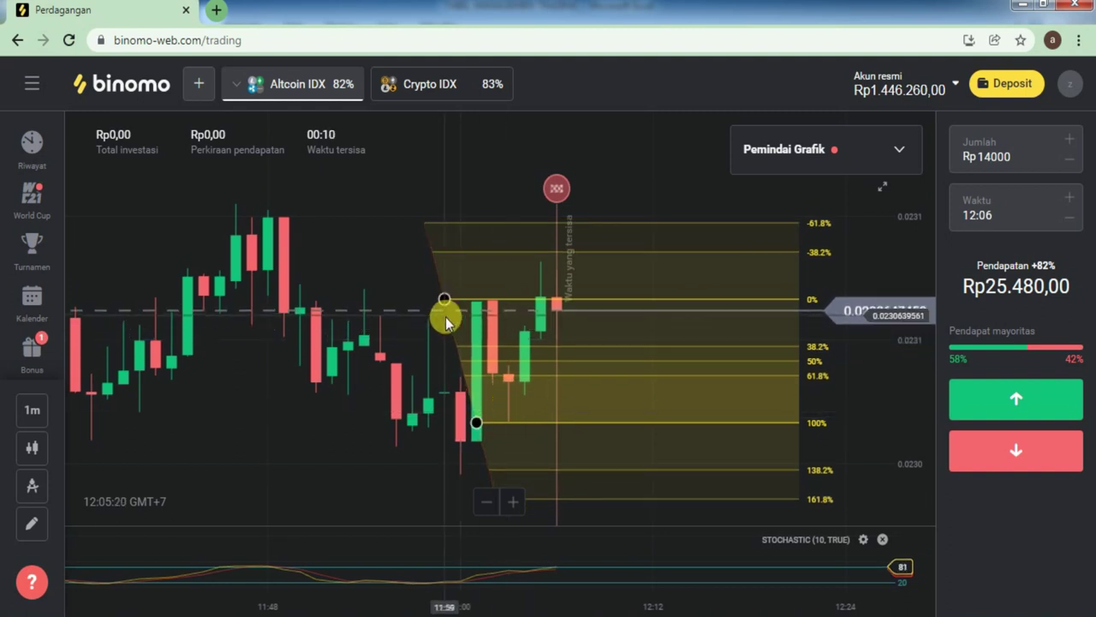
{"action": "left_click_drag", "start_coordinate": [445, 299], "coordinate": [508, 261]}
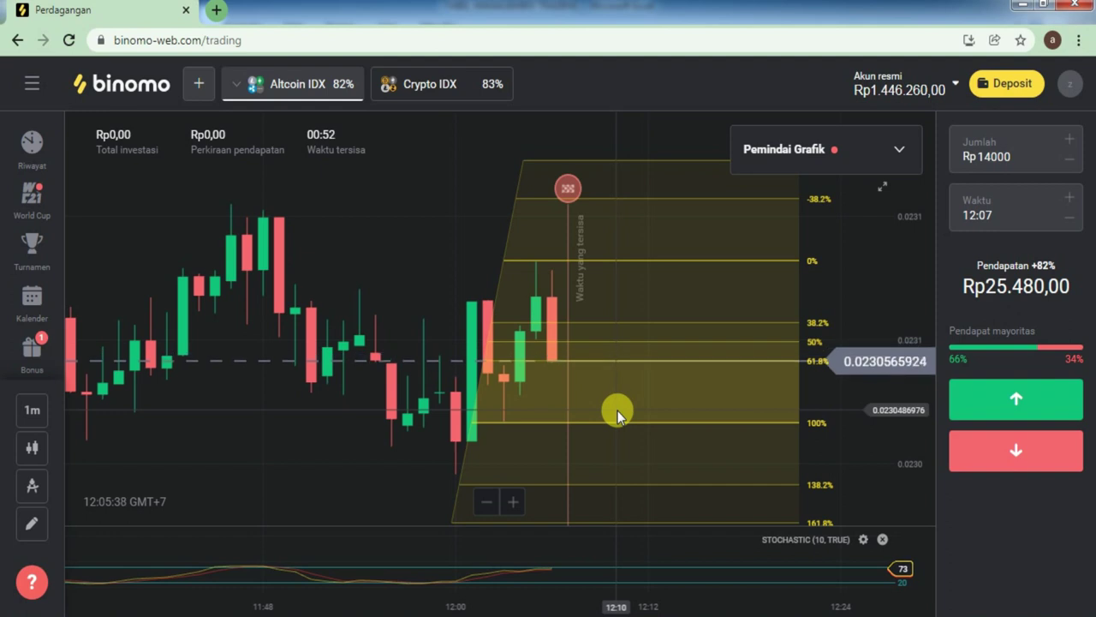
Compare the Crypto IDX and Altcoin IDX charts against their Fibonacci levels for a possible entry
{"action": "left_click", "coordinate": [424, 102]}
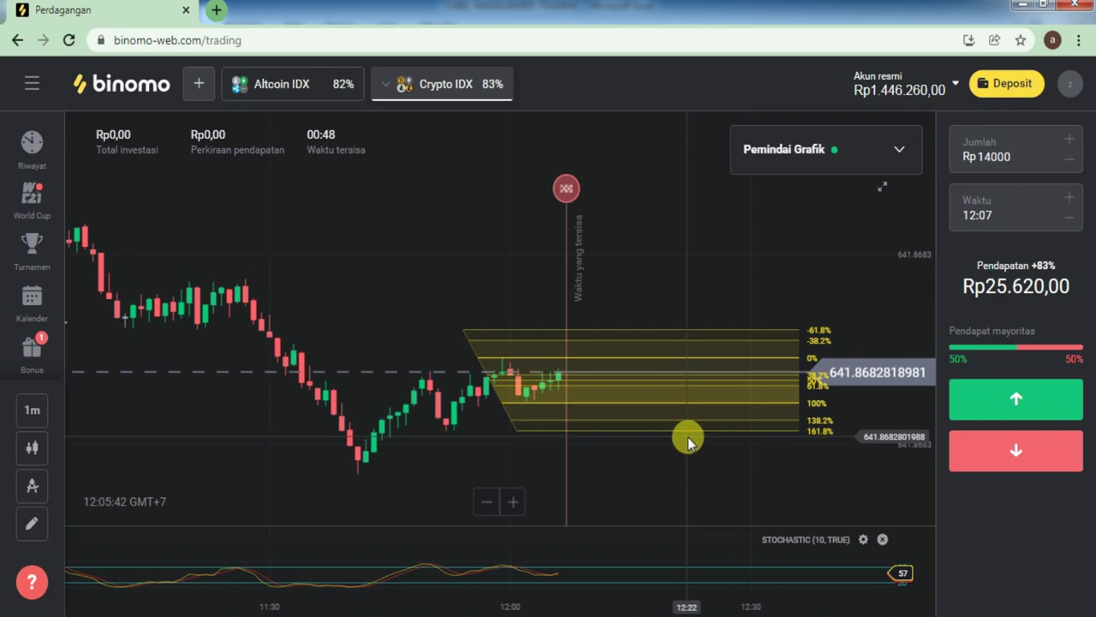
{"action": "scroll", "coordinate": [690, 434], "scroll_direction": "up", "scroll_amount": 3}
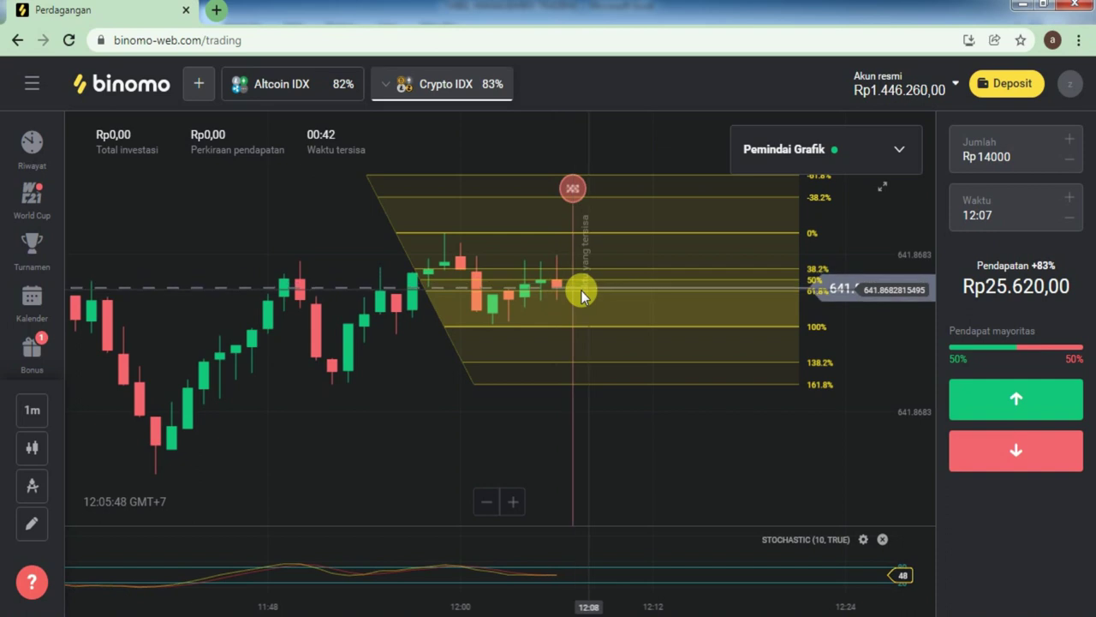
{"action": "left_click", "coordinate": [281, 80]}
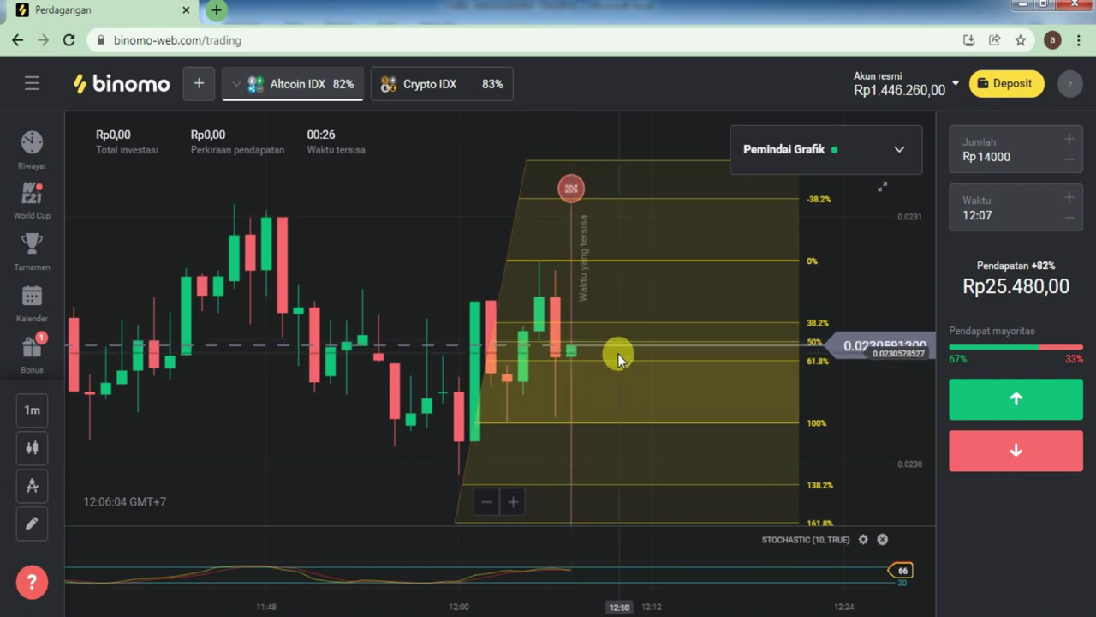
{"action": "left_click", "coordinate": [414, 91]}
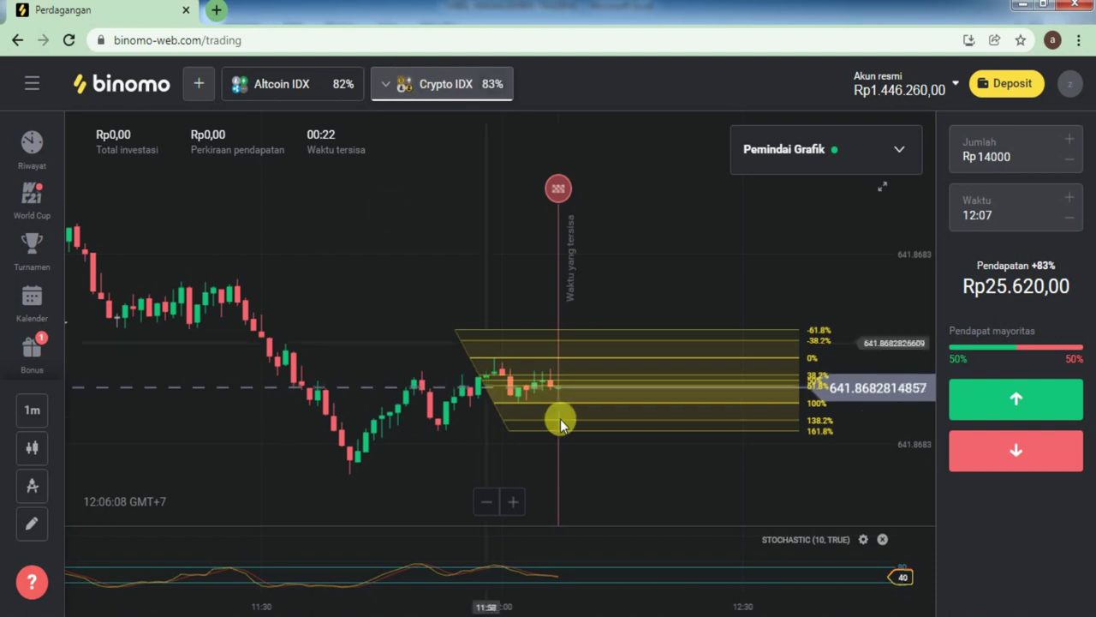
{"action": "scroll", "coordinate": [563, 421], "scroll_direction": "up", "scroll_amount": 4}
{"action": "scroll", "coordinate": [564, 421], "scroll_direction": "up", "scroll_amount": 1}
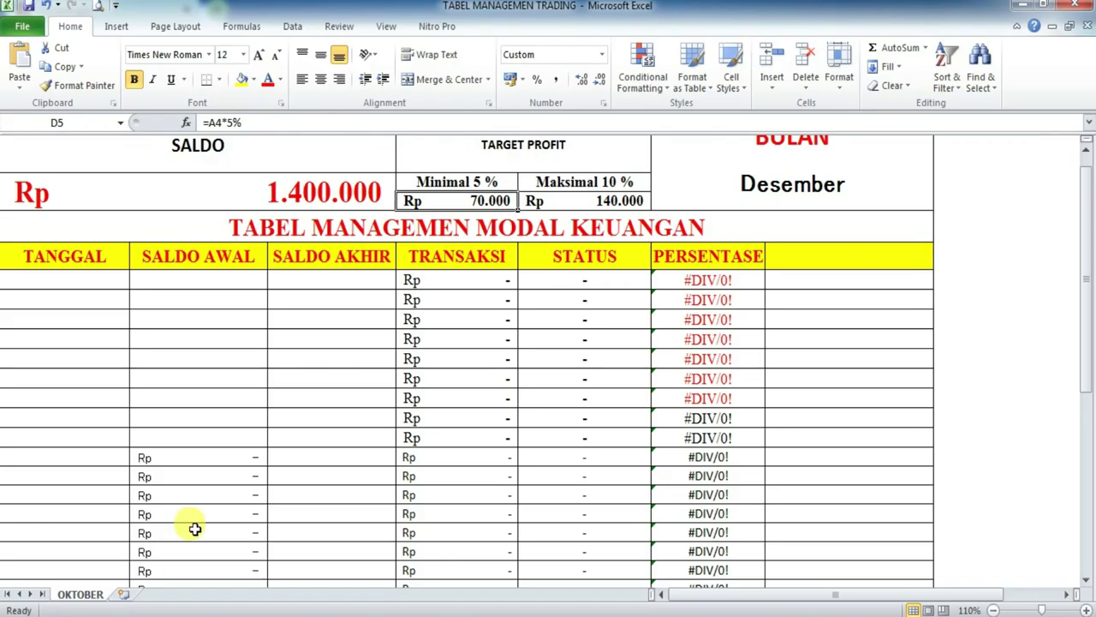
In the Excel money management table, review the starting balance and the 5% minimum and 10% maximum profit targets
{"action": "left_click", "coordinate": [292, 197]}
{"action": "left_click", "coordinate": [469, 203]}
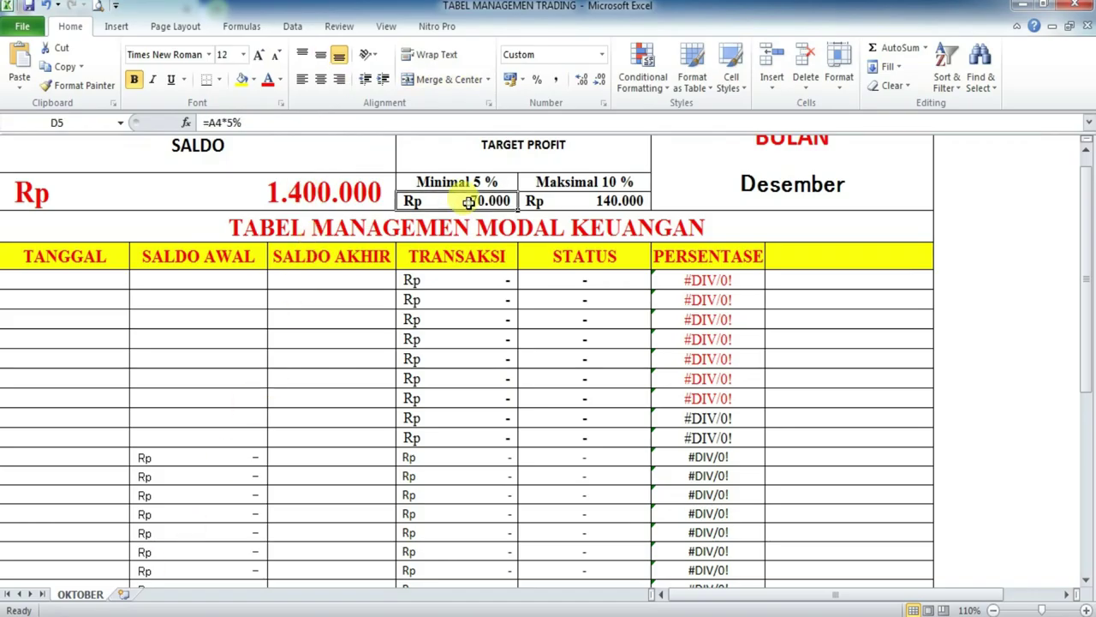
{"action": "left_click", "coordinate": [466, 185]}
{"action": "left_click", "coordinate": [489, 200]}
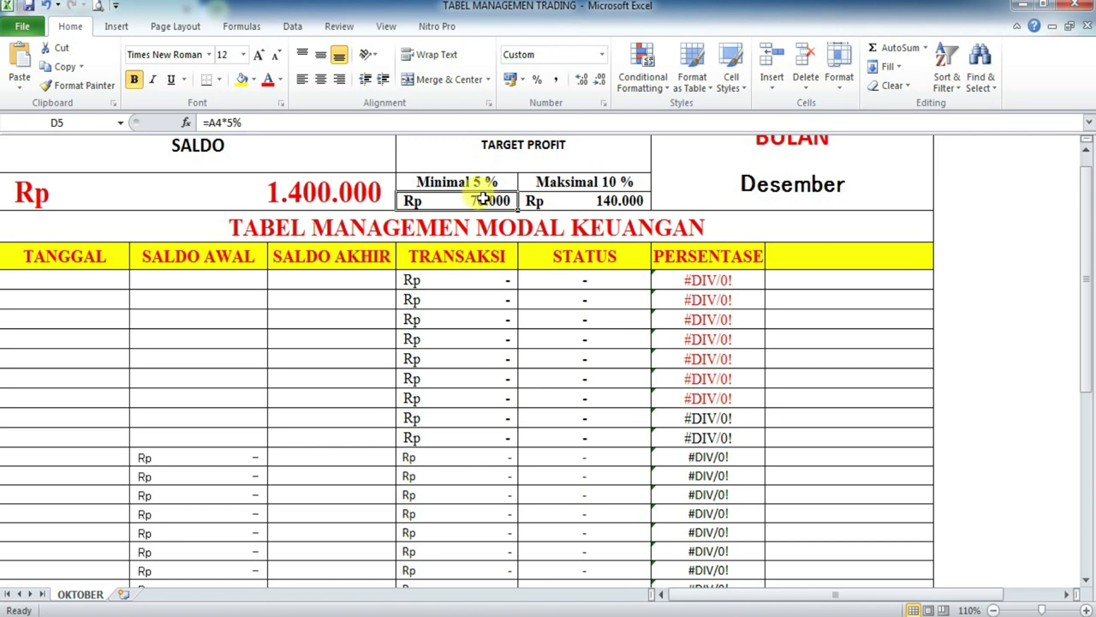
{"action": "left_click", "coordinate": [574, 185]}
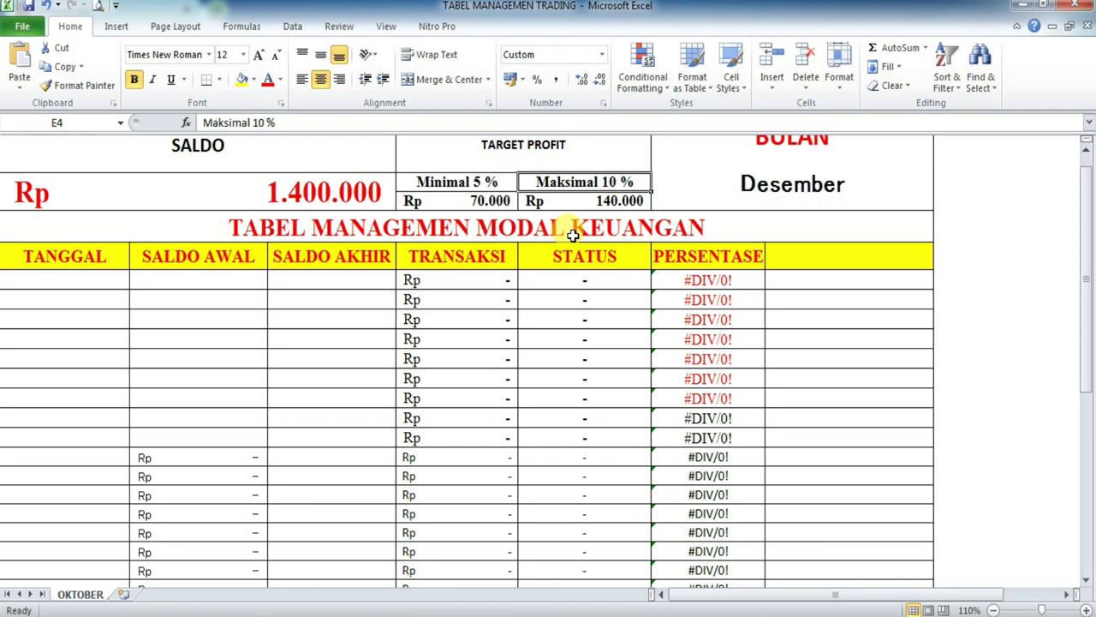
{"action": "scroll", "coordinate": [712, 378], "scroll_direction": "up", "scroll_amount": 1}
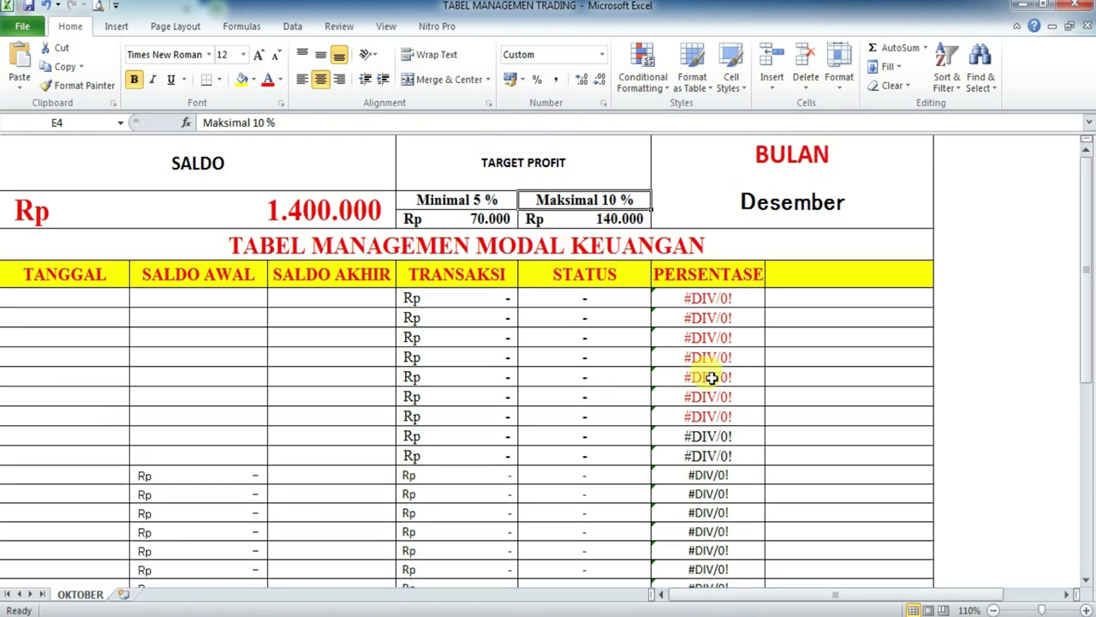
{"action": "left_click", "coordinate": [352, 217]}
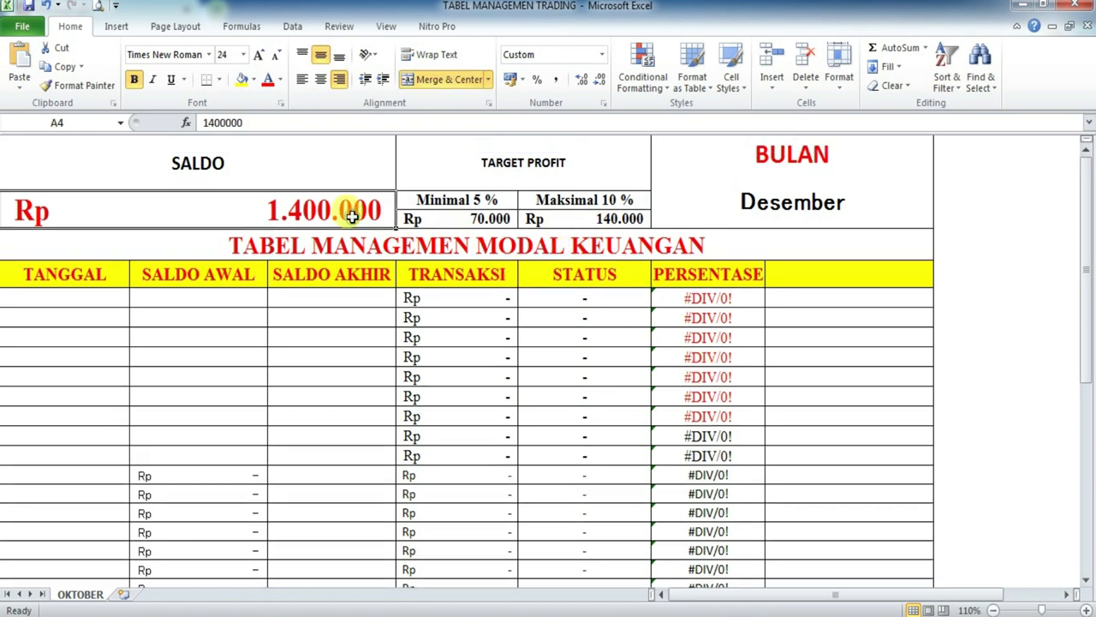
{"action": "left_click", "coordinate": [461, 222]}
{"action": "left_click", "coordinate": [582, 221]}
{"action": "left_click", "coordinate": [569, 202]}
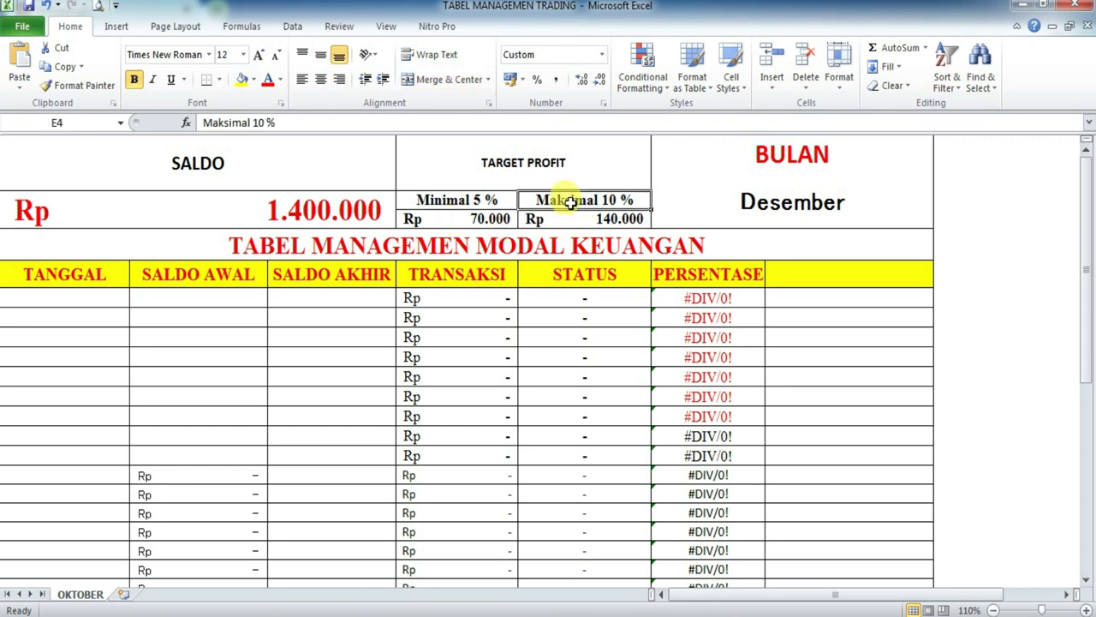
{"action": "left_click", "coordinate": [348, 231]}
{"action": "left_click", "coordinate": [351, 224]}
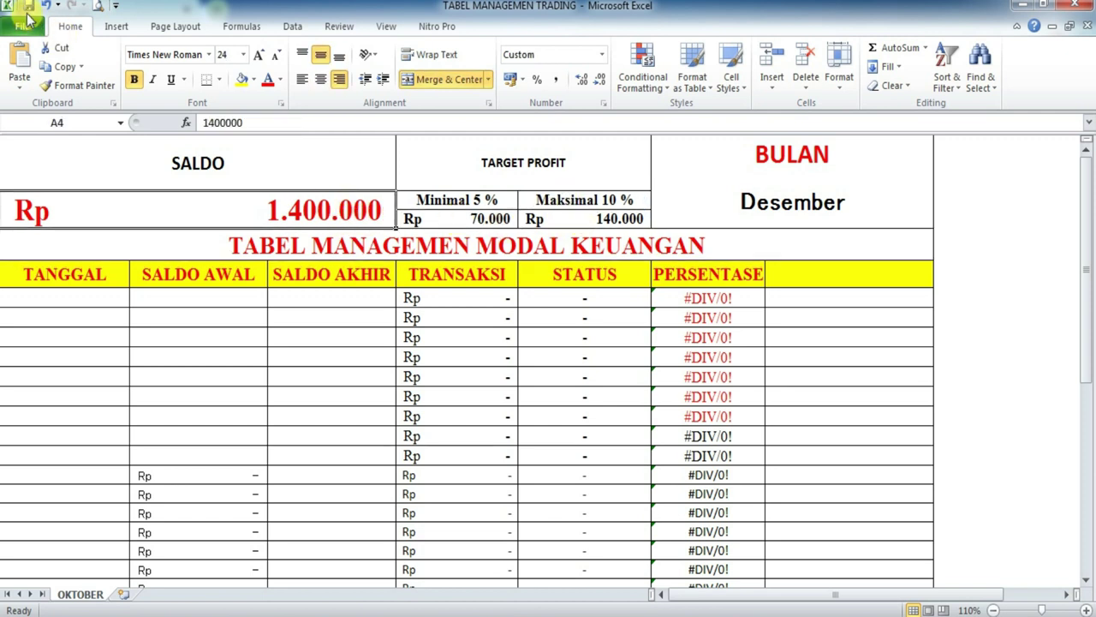
{"action": "left_click", "coordinate": [443, 316]}
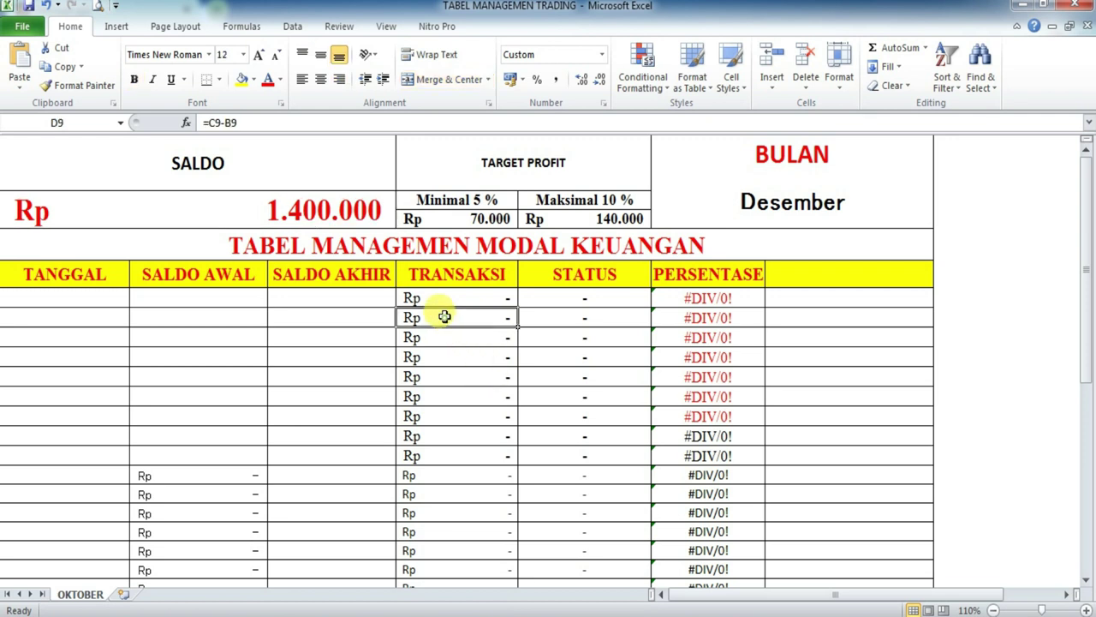
{"action": "left_click", "coordinate": [437, 246]}
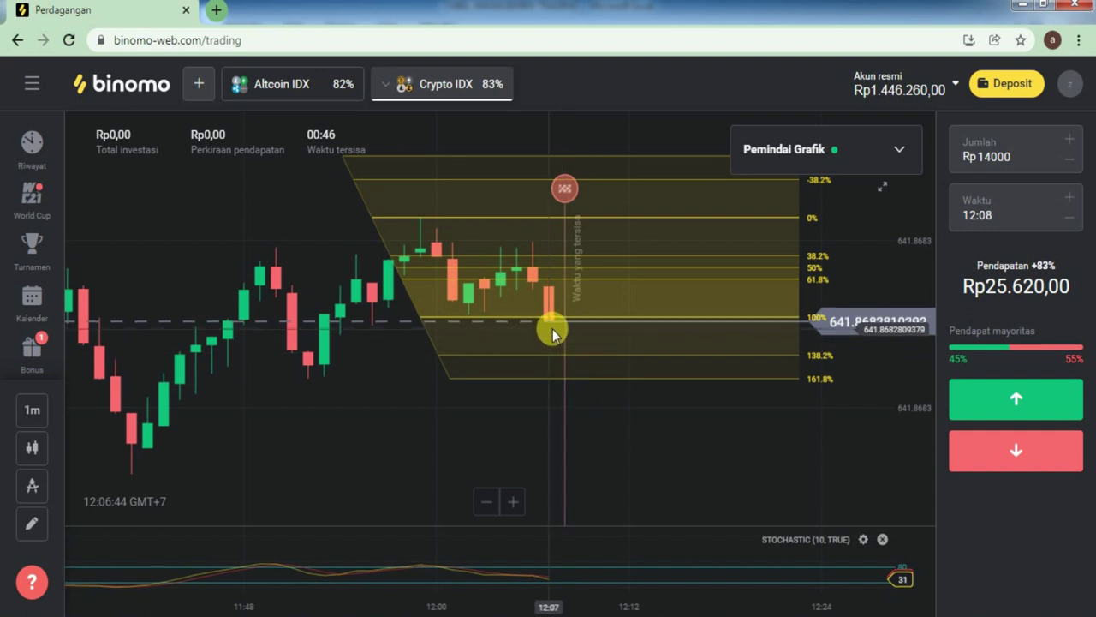
Check the Altcoin IDX chart and open a downward trade of Rp14.000 on Crypto IDX with expiry at 12:08
{"action": "left_click", "coordinate": [266, 87]}
{"action": "left_click_drag", "start_coordinate": [525, 391], "coordinate": [649, 438]}
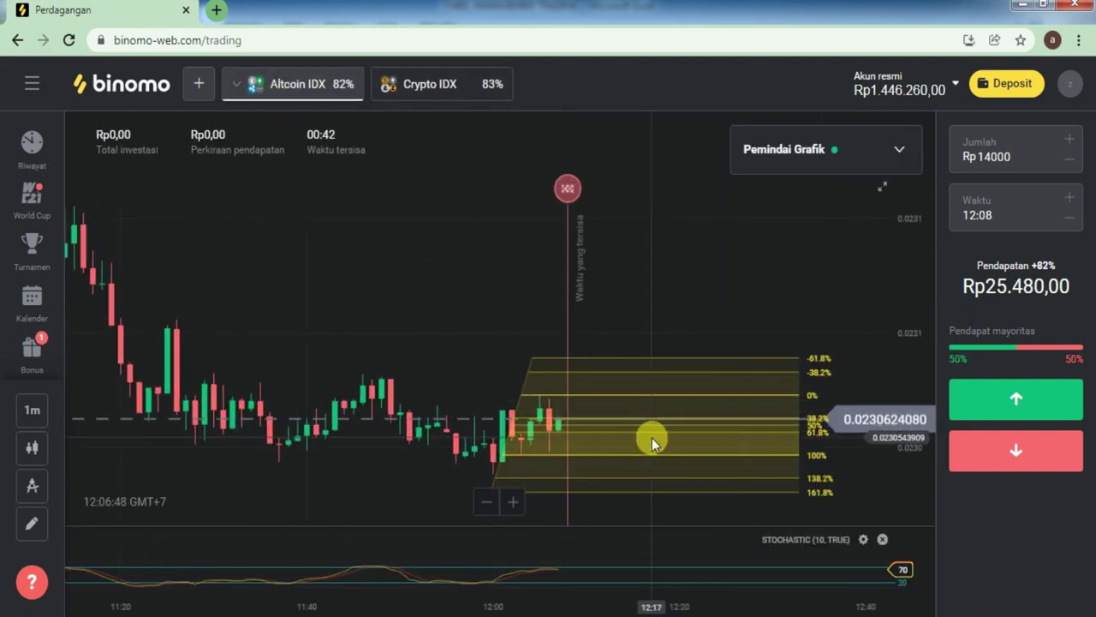
{"action": "scroll", "coordinate": [662, 439], "scroll_direction": "up", "scroll_amount": 2}
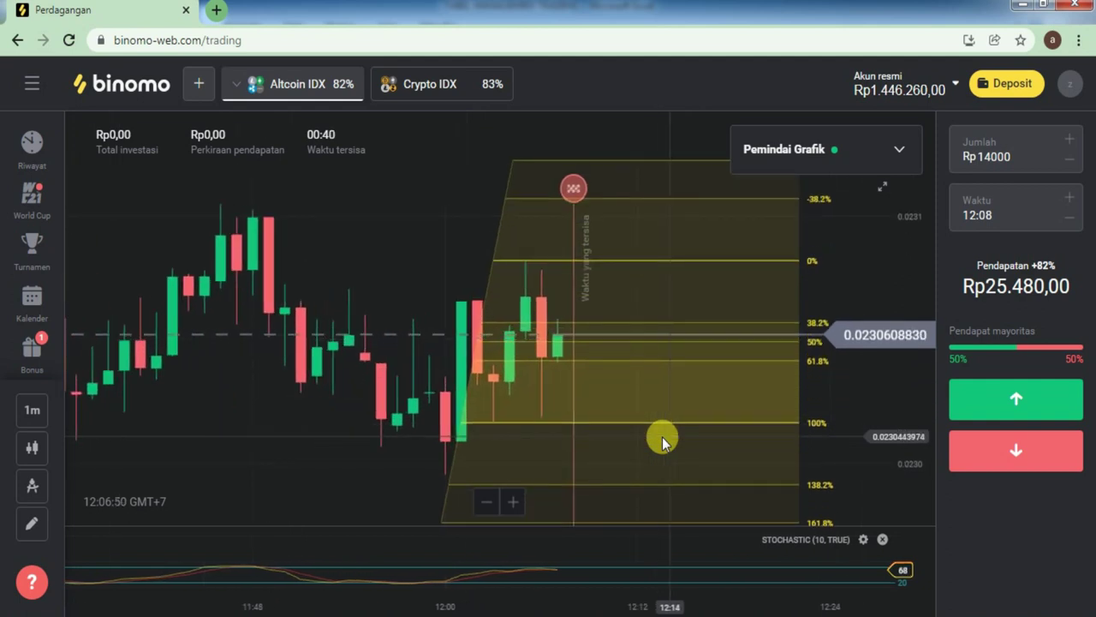
{"action": "left_click", "coordinate": [420, 85]}
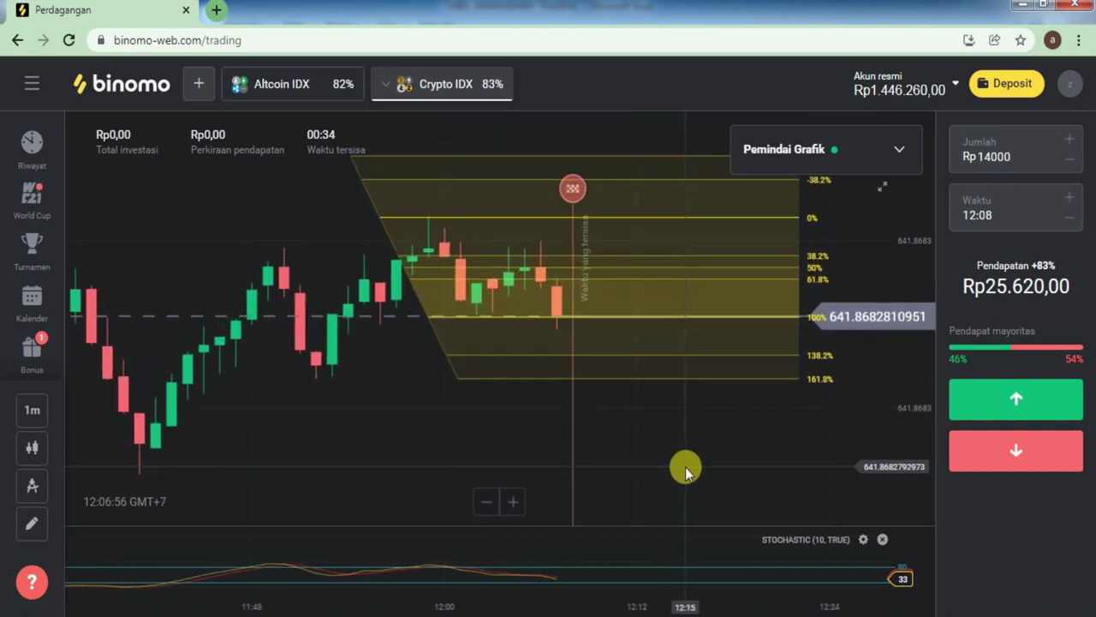
{"action": "left_click", "coordinate": [973, 461]}
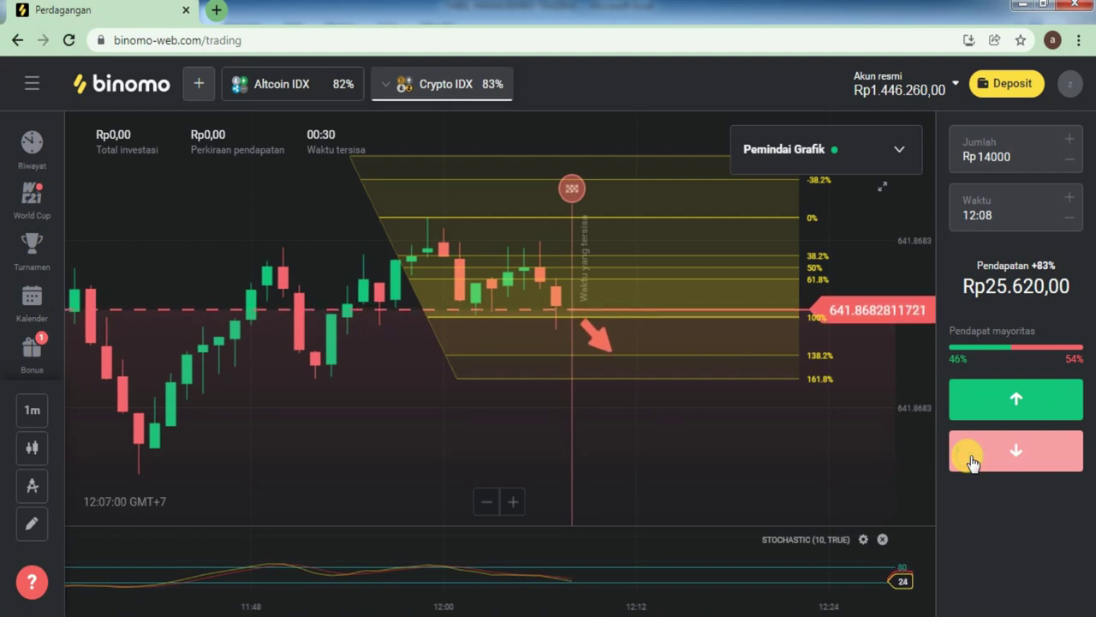
{"action": "left_click", "coordinate": [972, 461]}
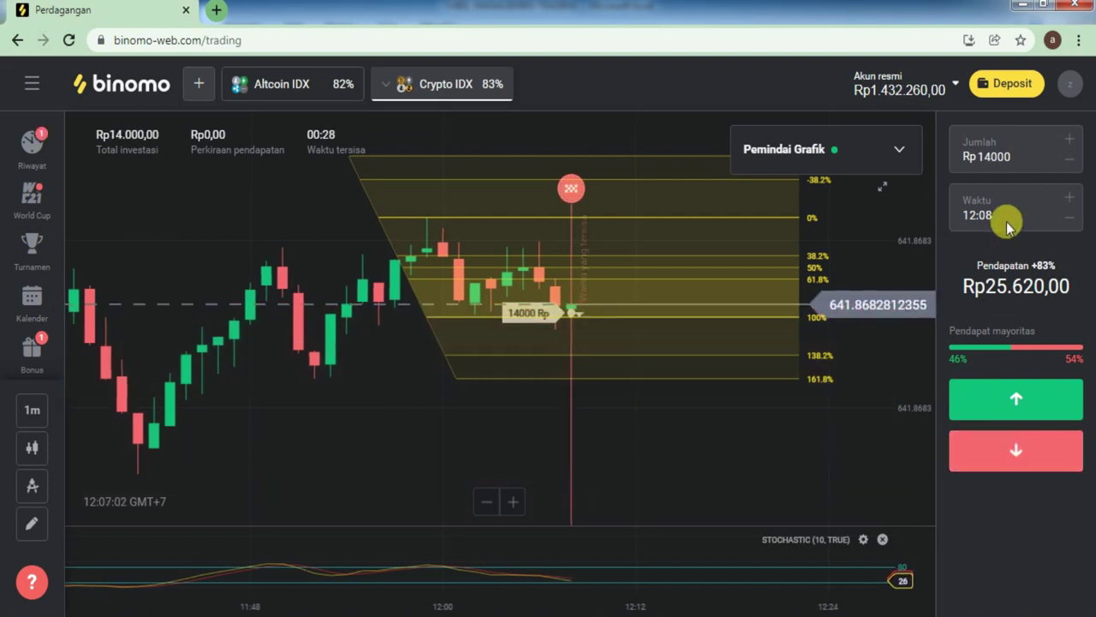
Set the next trade amount for Crypto IDX to Rp35.000
{"action": "left_click", "coordinate": [977, 162]}
{"action": "key", "text": "BackSpace"}
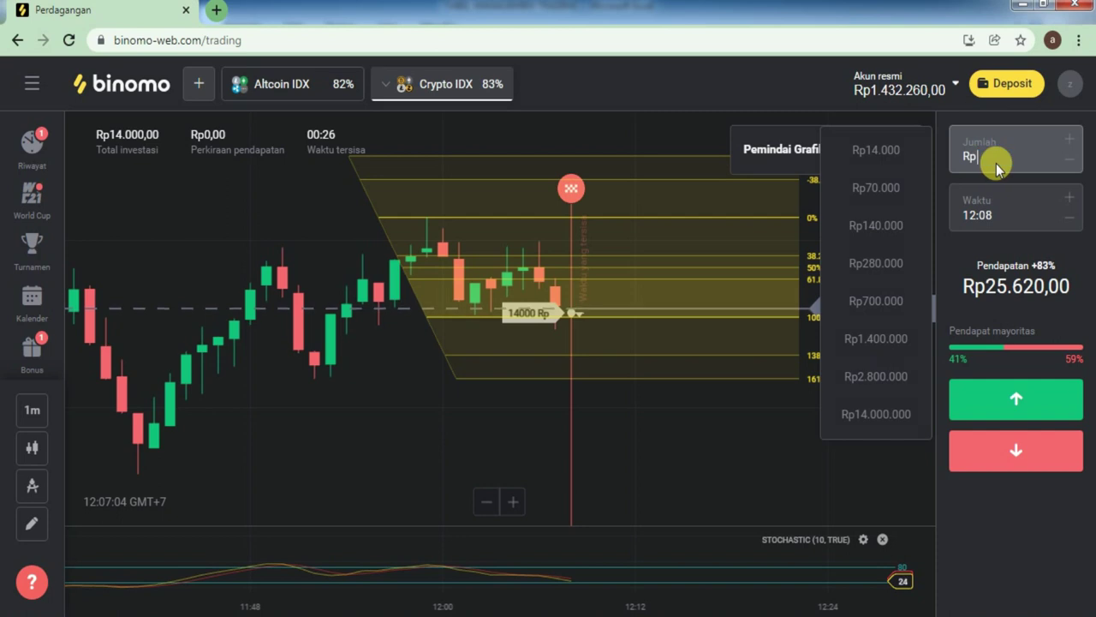
{"action": "type", "text": "25"}
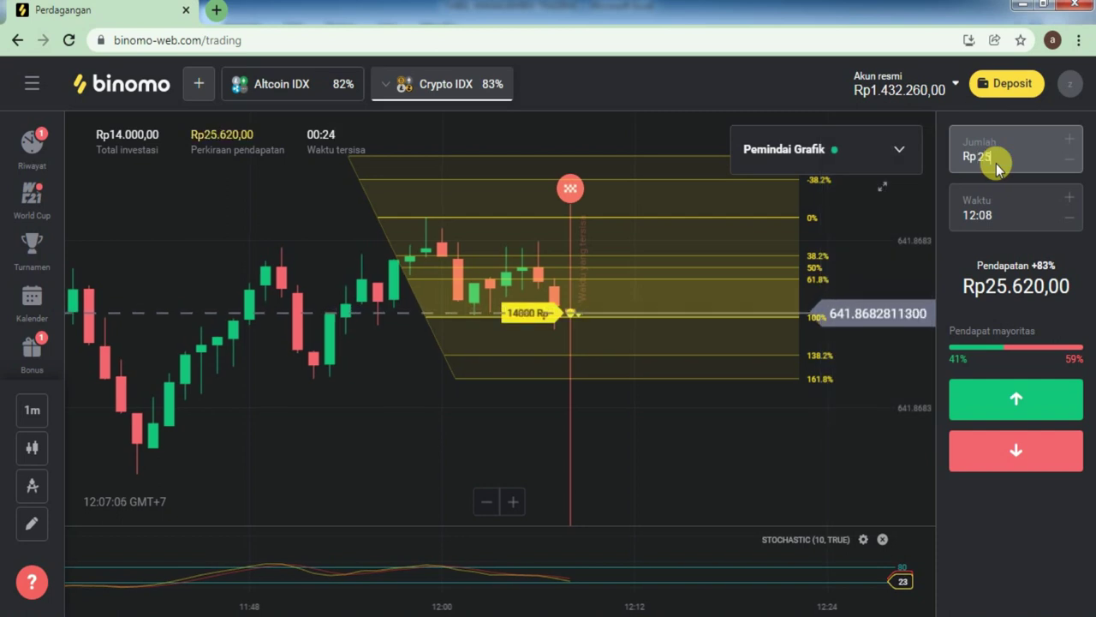
{"action": "key", "text": "BackSpace"}
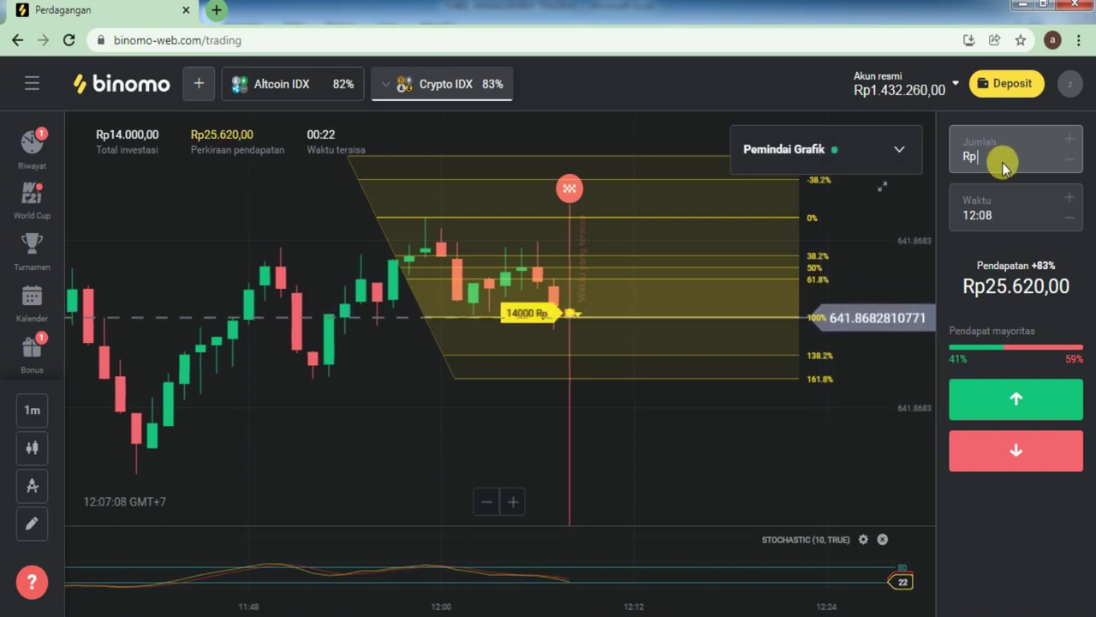
{"action": "type", "text": "35000"}
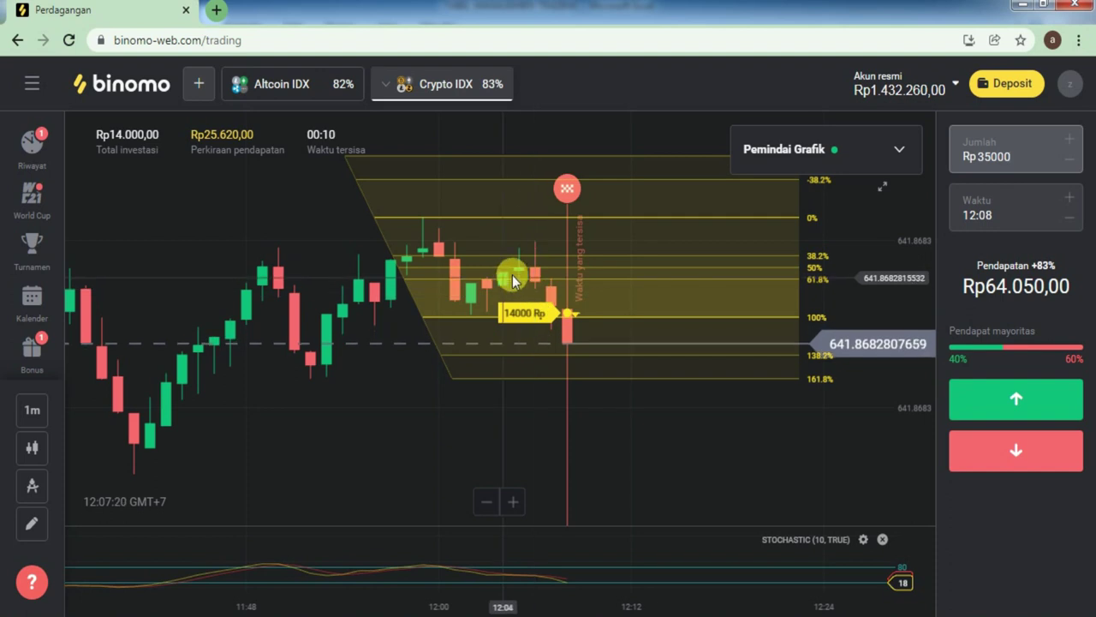
Watch the running Crypto IDX trade against its Fibonacci and Stochastic, and check its countdown in the trade history
{"action": "left_click", "coordinate": [811, 324]}
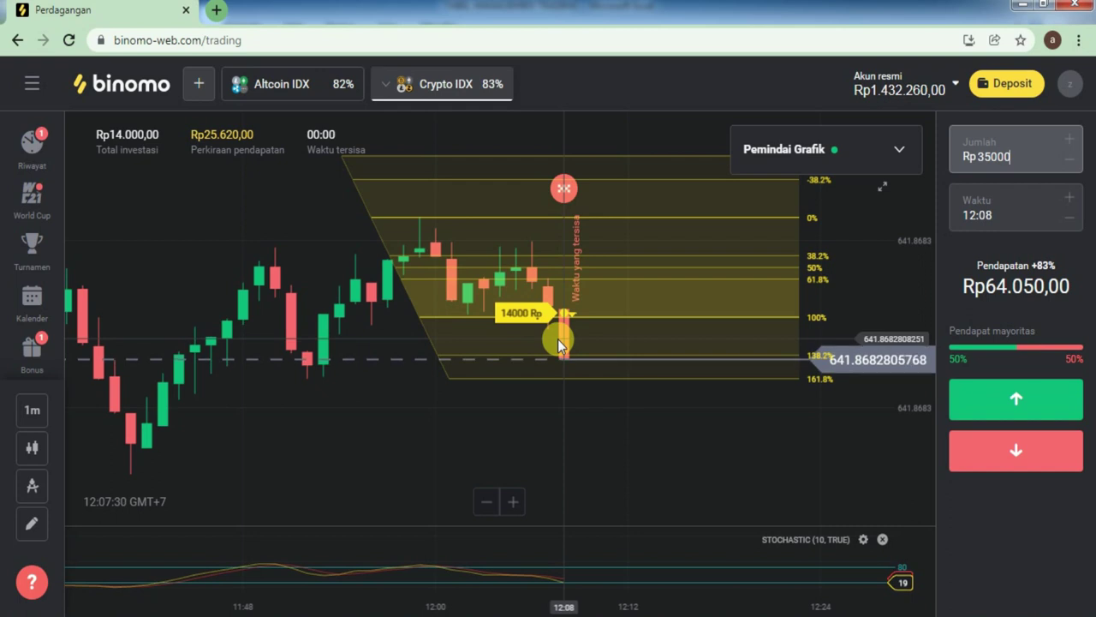
{"action": "left_click_drag", "start_coordinate": [623, 519], "coordinate": [573, 595]}
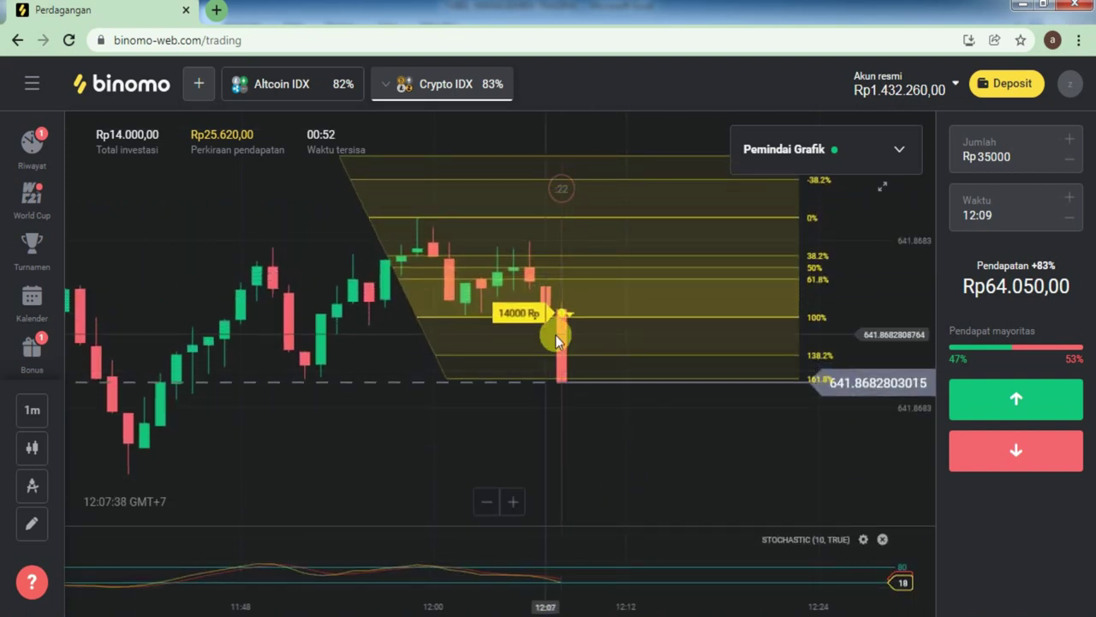
{"action": "left_click", "coordinate": [37, 141]}
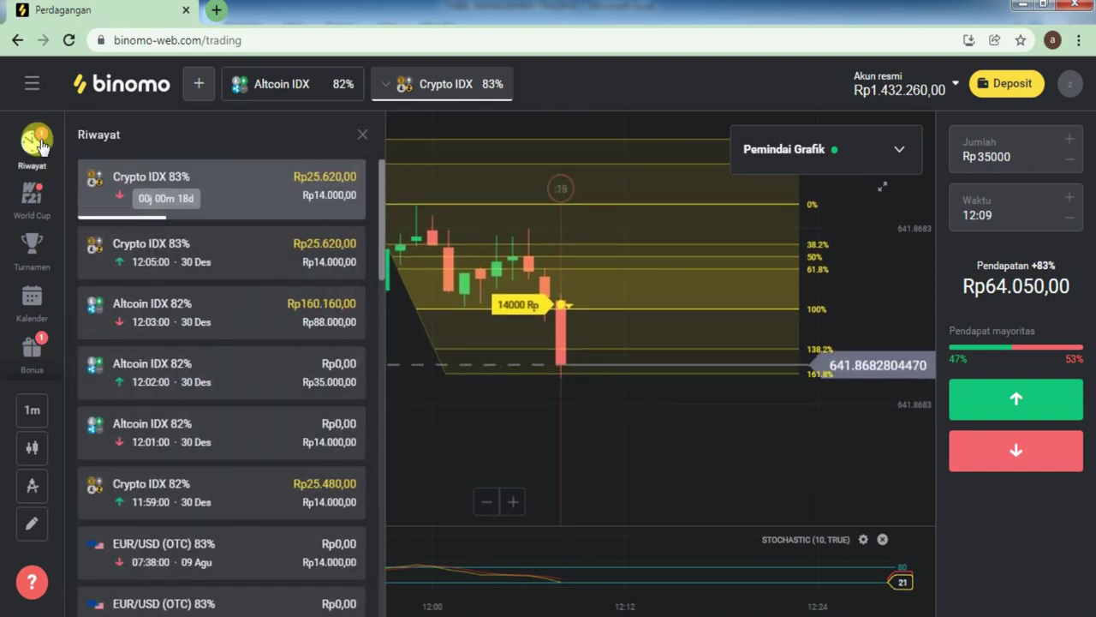
{"action": "left_click", "coordinate": [38, 144]}
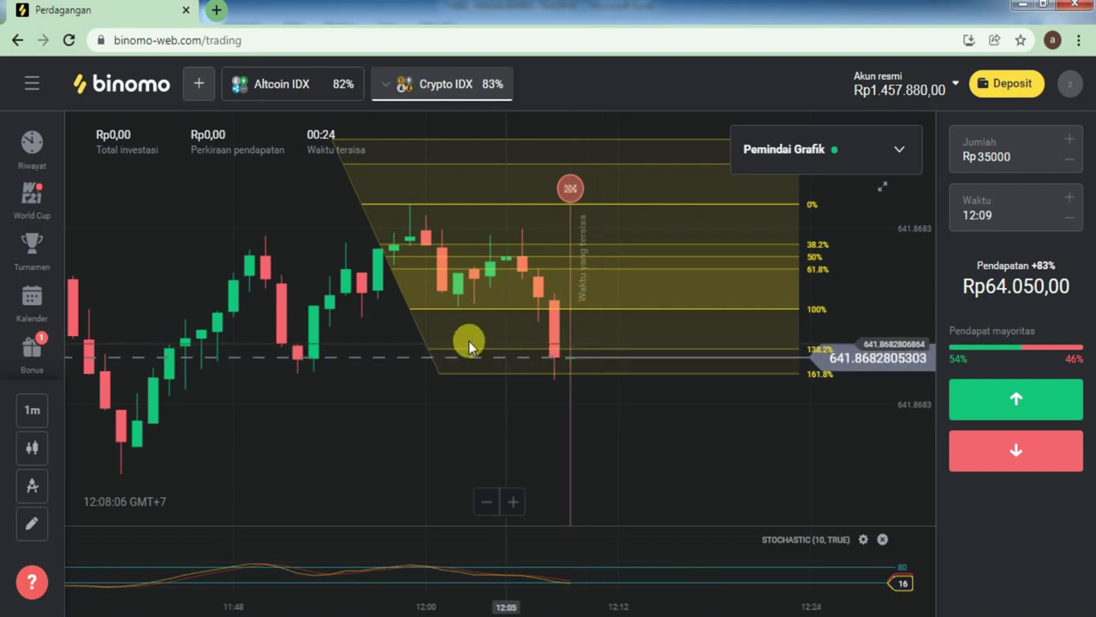
Move the Fibonacci 100% anchor on Crypto IDX to the latest candle low and reset the trade amount to Rp14.000
{"action": "mouse_move", "coordinate": [410, 311]}
{"action": "left_mouse_down"}
{"action": "mouse_move", "coordinate": [462, 331]}
{"action": "mouse_move", "coordinate": [498, 381]}
{"action": "left_mouse_up"}
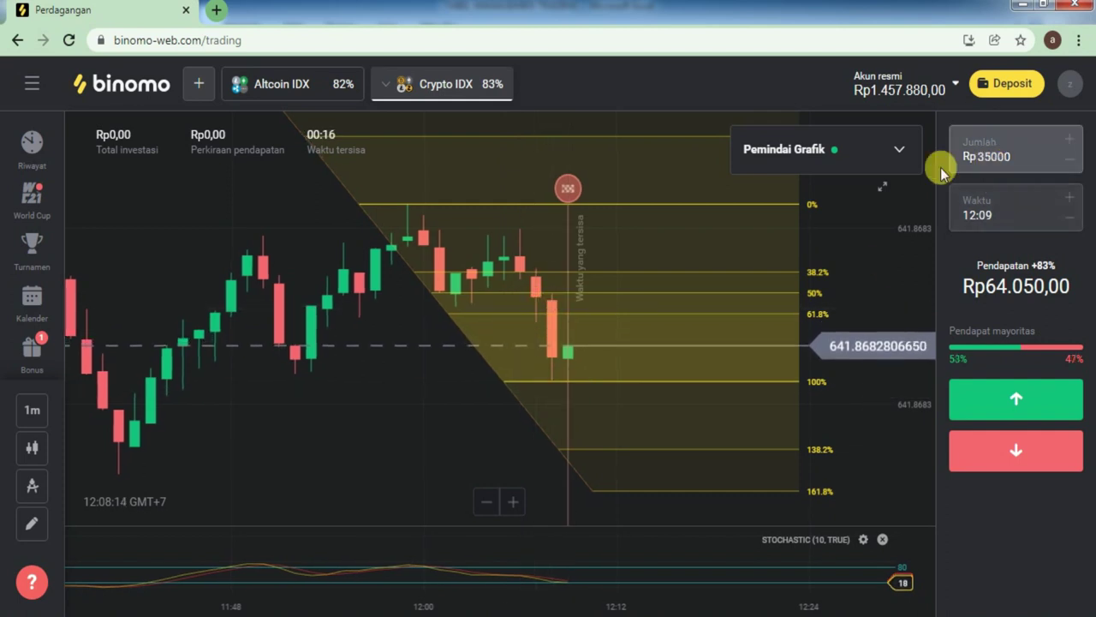
{"action": "left_click", "coordinate": [991, 160]}
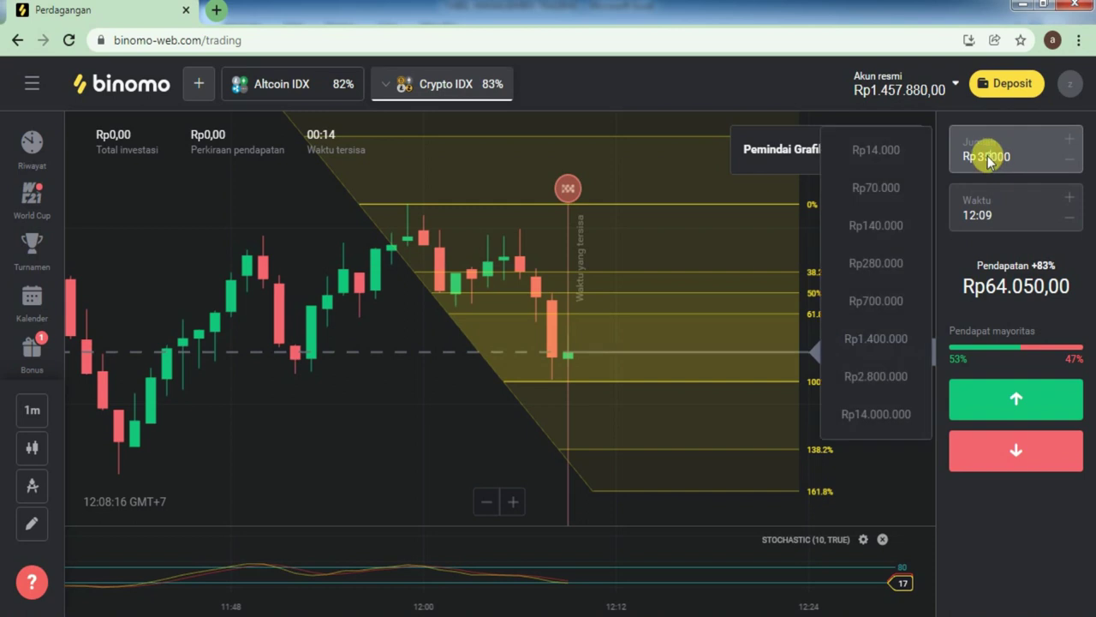
{"action": "left_click", "coordinate": [883, 151]}
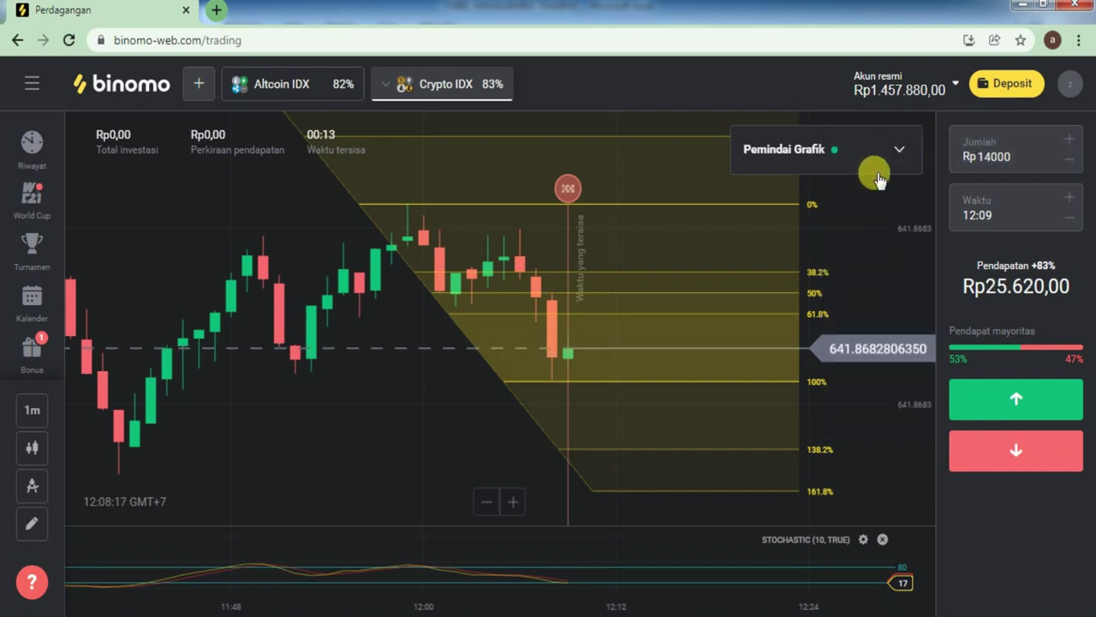
On the Altcoin IDX chart, move the Fibonacci 100% anchor down to the swing low near 12:00
{"action": "left_click", "coordinate": [283, 84]}
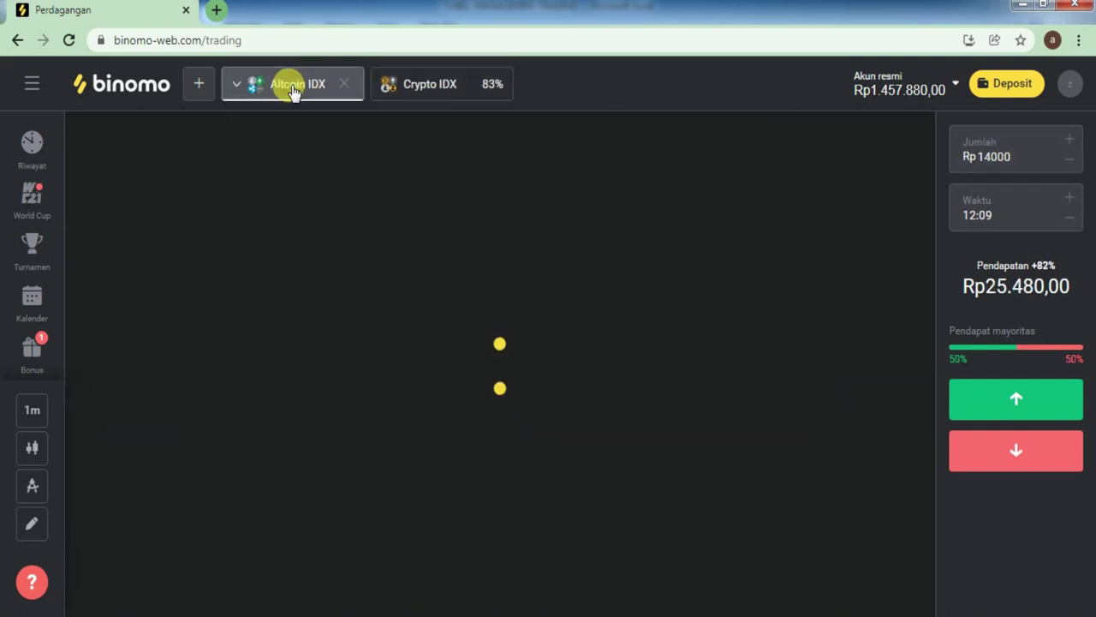
{"action": "scroll", "coordinate": [643, 401], "scroll_direction": "up", "scroll_amount": 3}
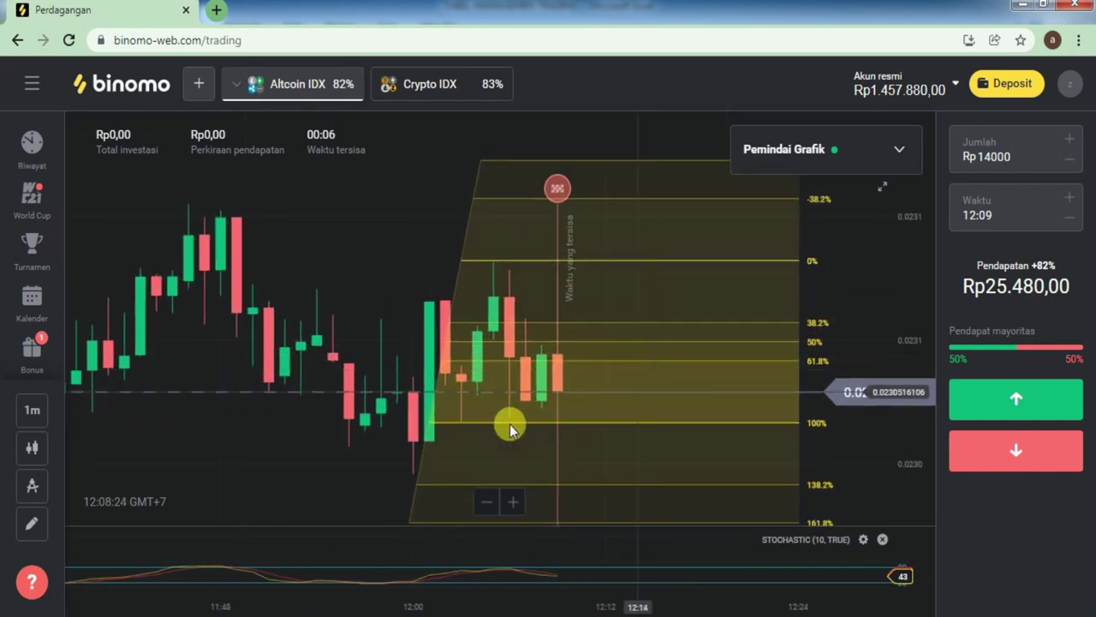
{"action": "left_click_drag", "start_coordinate": [423, 416], "coordinate": [498, 420]}
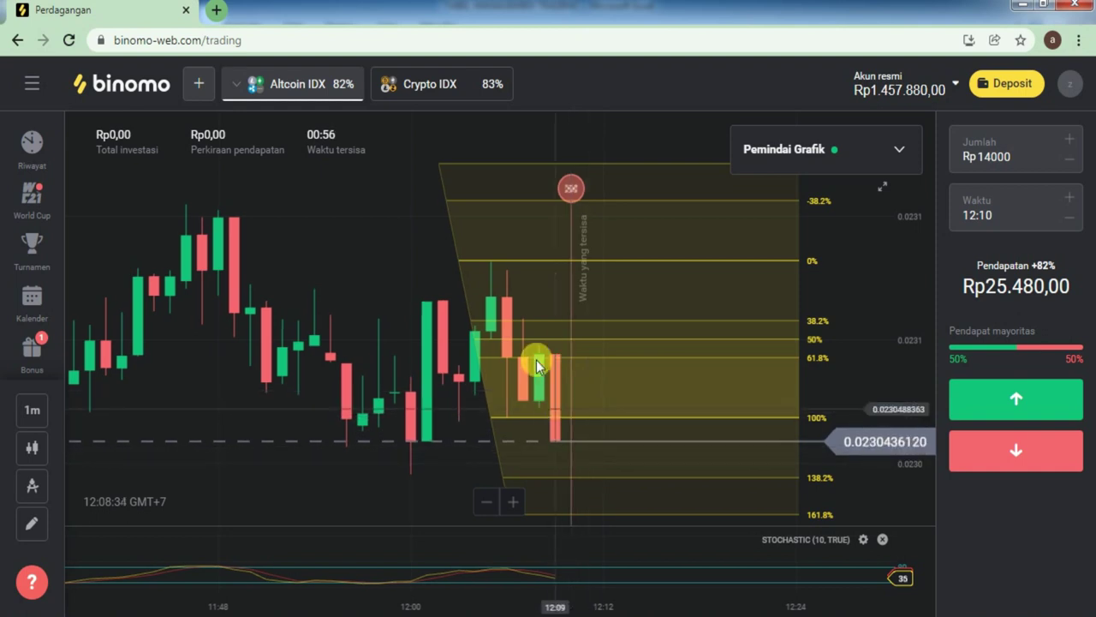
{"action": "mouse_move", "coordinate": [496, 423]}
{"action": "left_mouse_down"}
{"action": "mouse_move", "coordinate": [380, 448]}
{"action": "mouse_move", "coordinate": [368, 472]}
{"action": "left_mouse_up"}
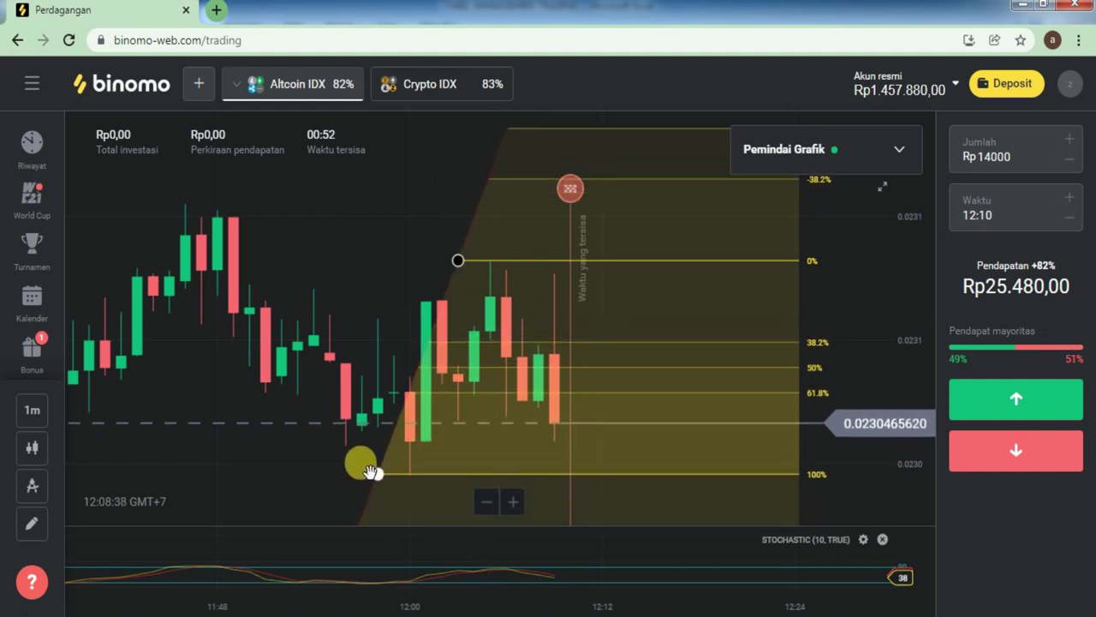
{"action": "left_click", "coordinate": [466, 365]}
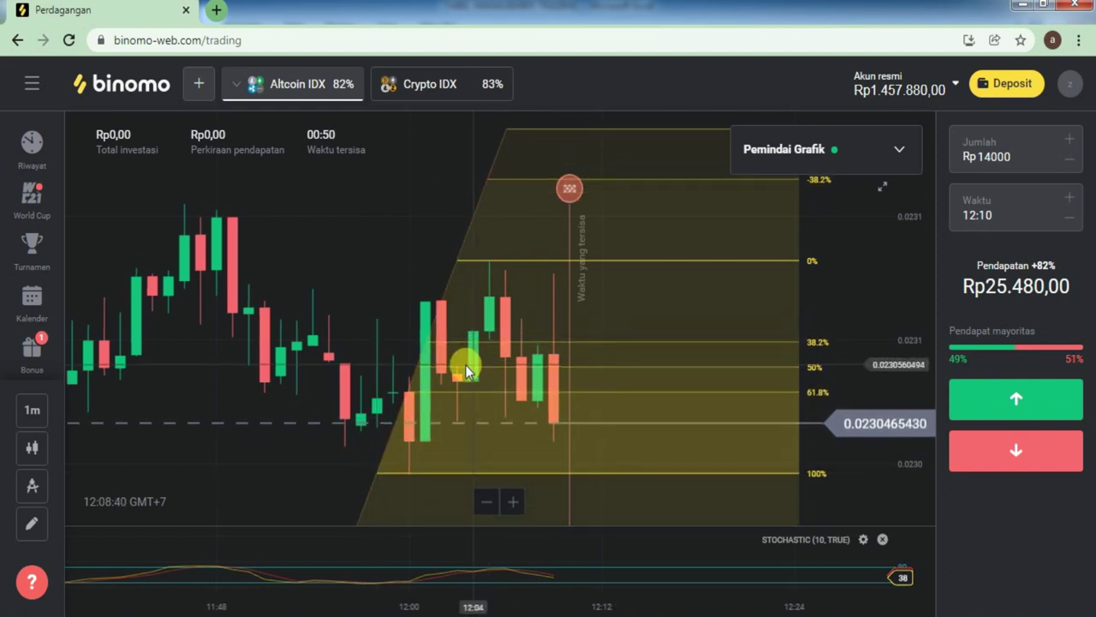
Check the Stochastic on Crypto IDX and open an upward trade of Rp14.000 with expiry at 12:10
{"action": "left_click", "coordinate": [426, 85]}
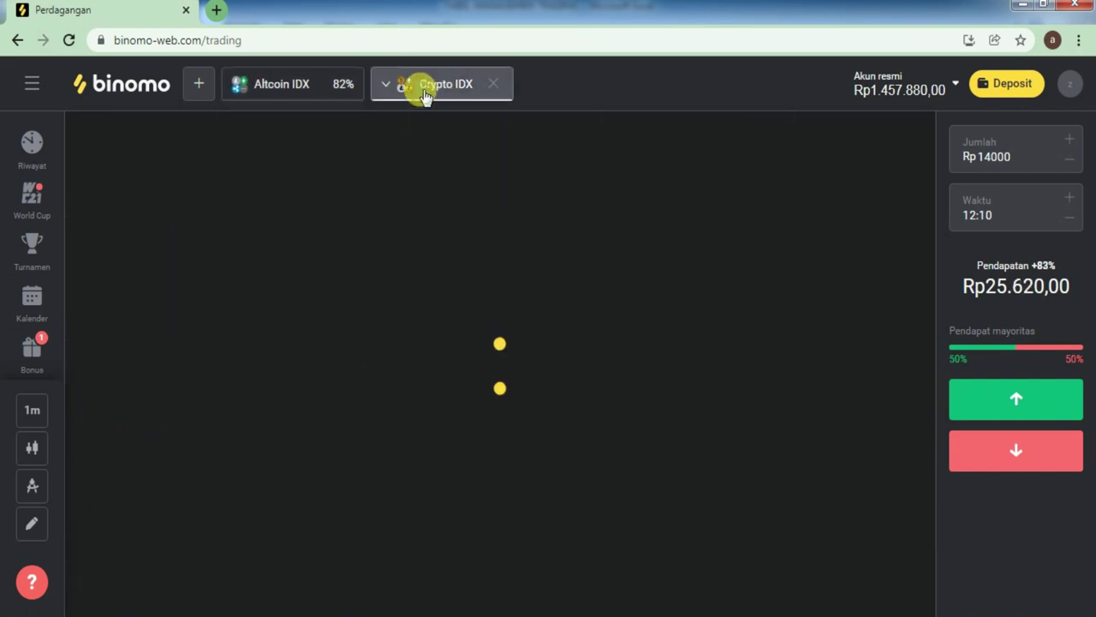
{"action": "scroll", "coordinate": [724, 454], "scroll_direction": "up", "scroll_amount": 5}
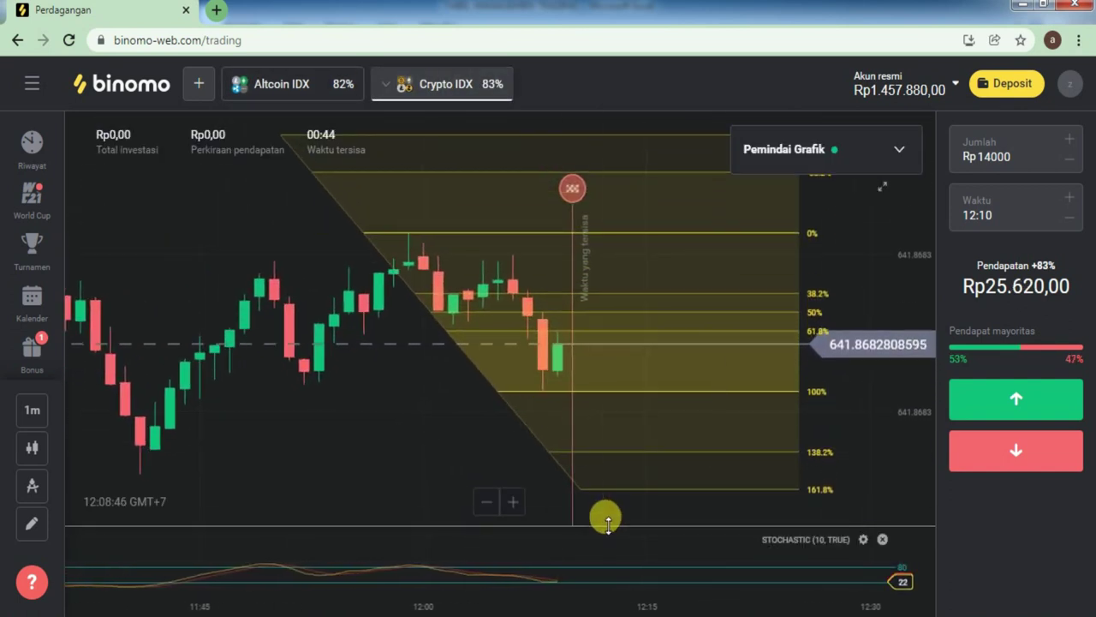
{"action": "left_click_drag", "start_coordinate": [605, 521], "coordinate": [594, 353]}
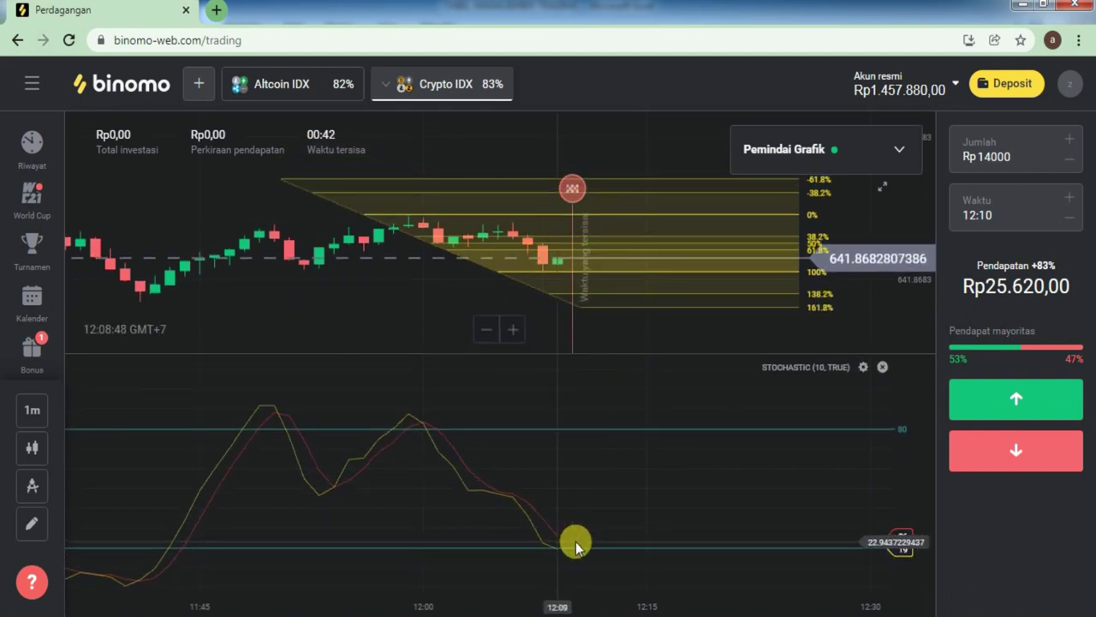
{"action": "left_click_drag", "start_coordinate": [585, 352], "coordinate": [591, 602]}
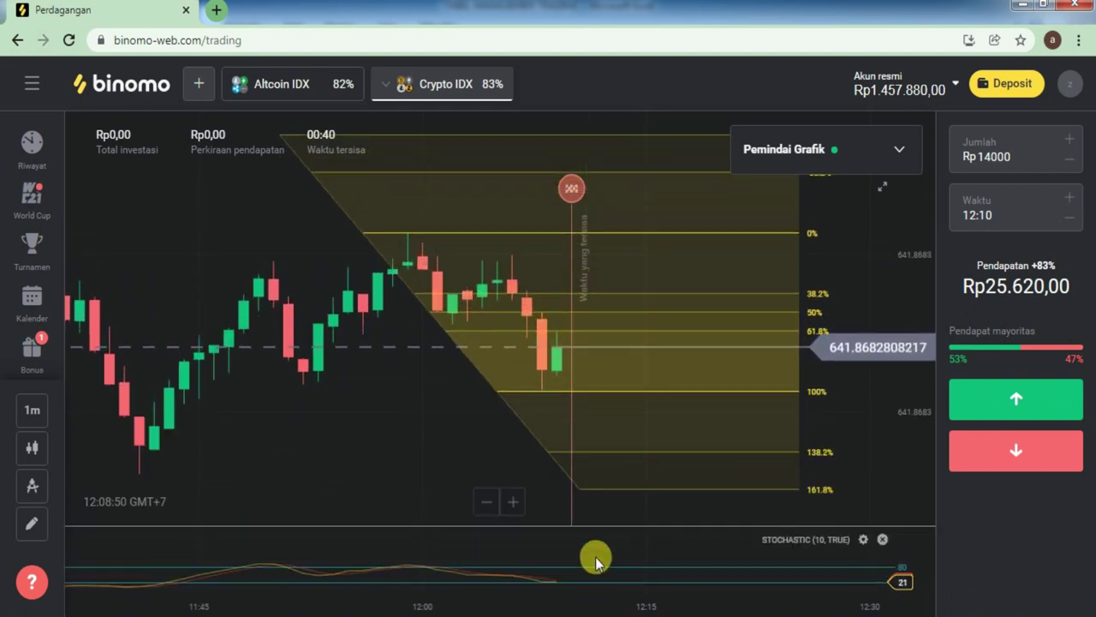
{"action": "scroll", "coordinate": [607, 467], "scroll_direction": "up", "scroll_amount": 1}
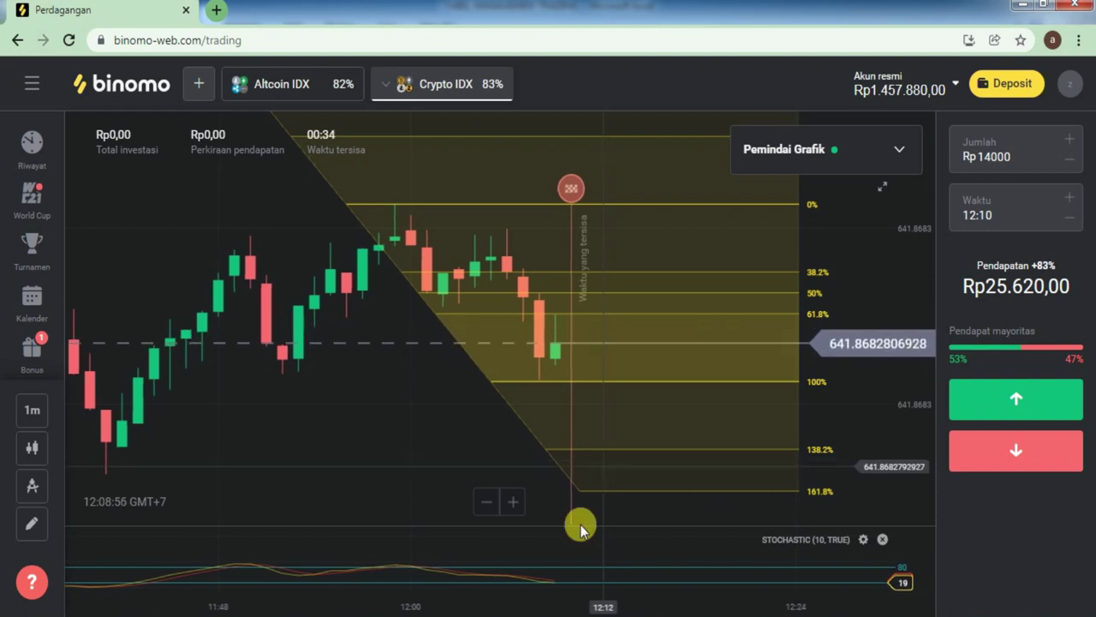
{"action": "left_click", "coordinate": [998, 403]}
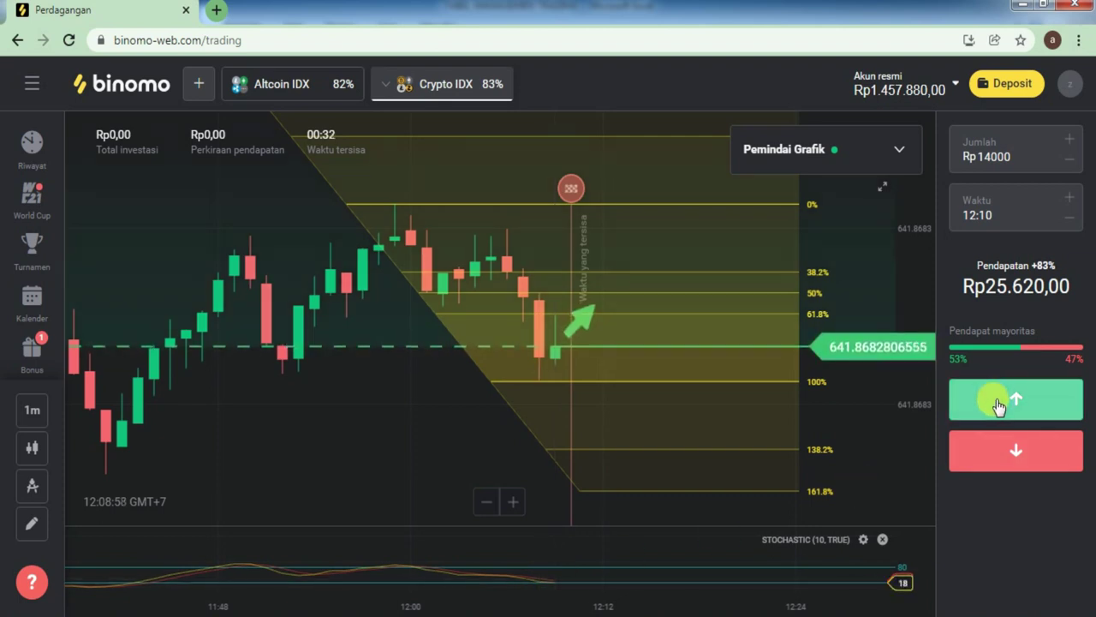
{"action": "left_click", "coordinate": [997, 404]}
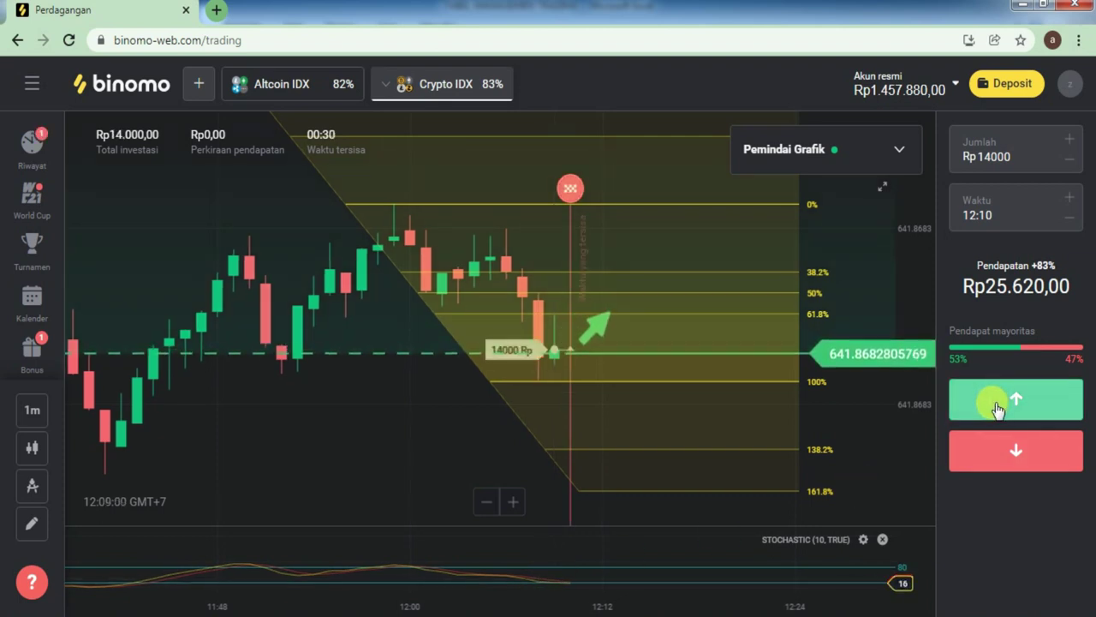
Raise the amount for the following Crypto IDX trade to Rp35.000 while the upward position runs
{"action": "left_click", "coordinate": [987, 161]}
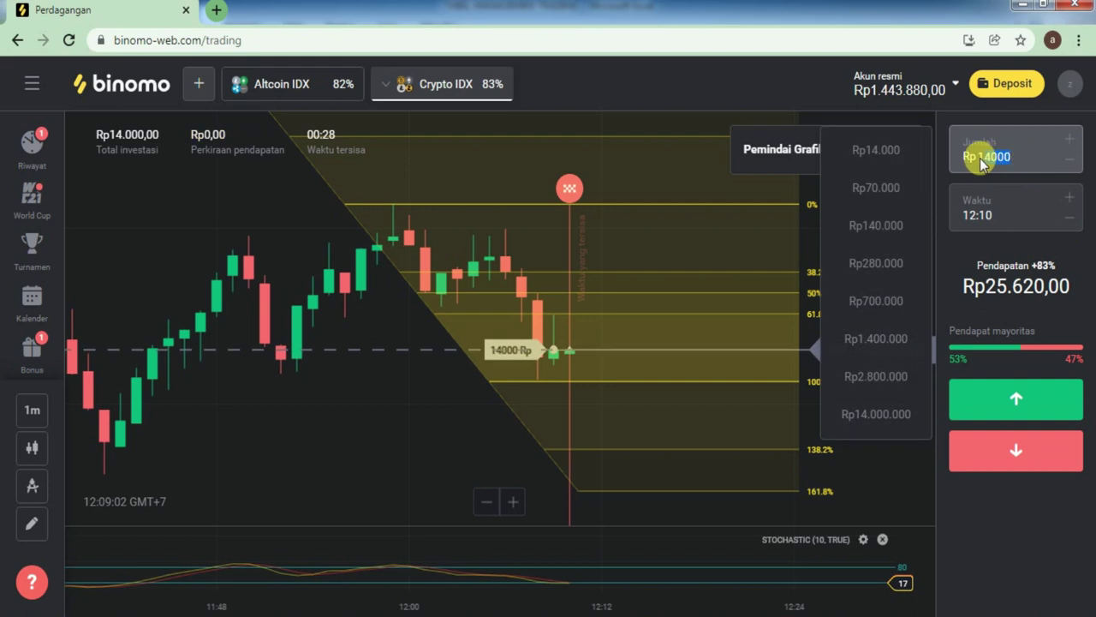
{"action": "key", "text": "BackSpace"}
{"action": "type", "text": "35000"}
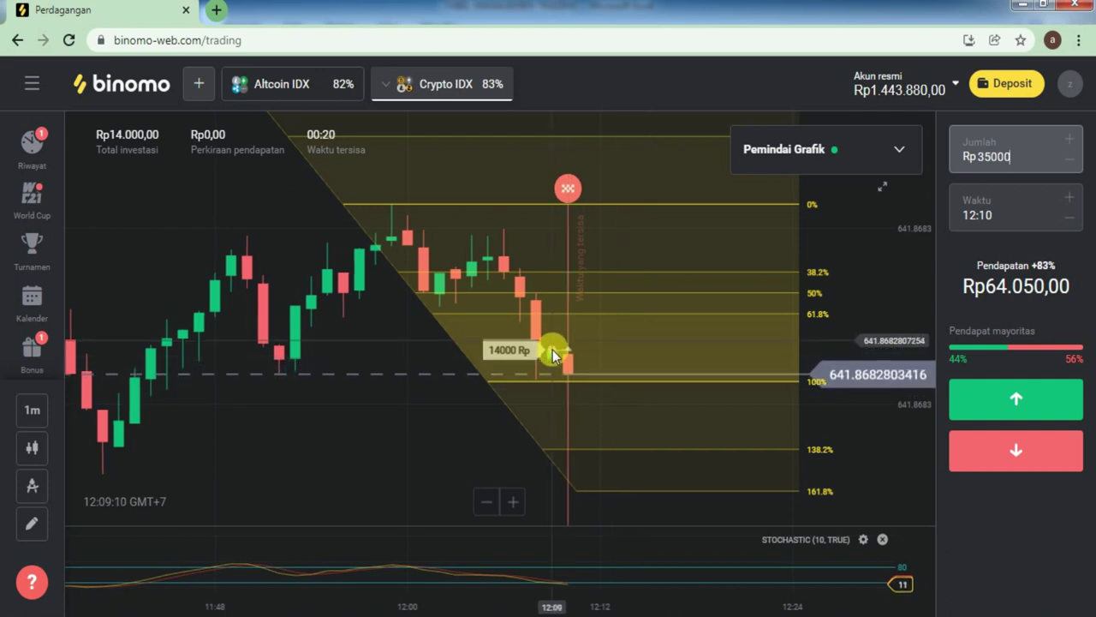
Examine the running trade on 30-second candles and in the trade history, and return the chart to the 1-minute period
{"action": "left_click_drag", "start_coordinate": [597, 522], "coordinate": [623, 597]}
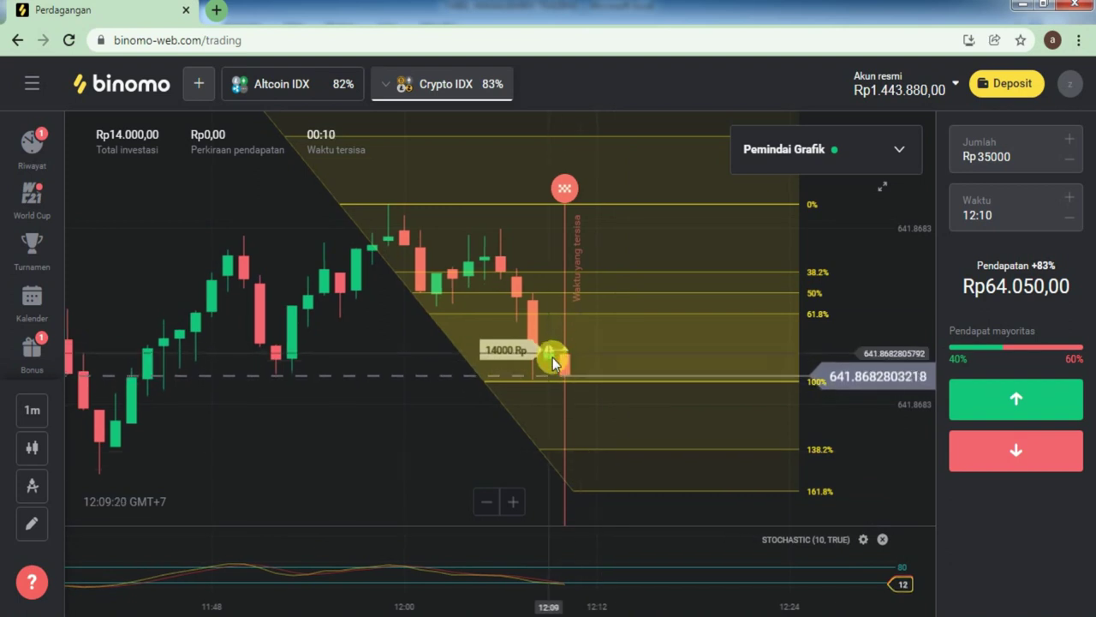
{"action": "left_click", "coordinate": [28, 410]}
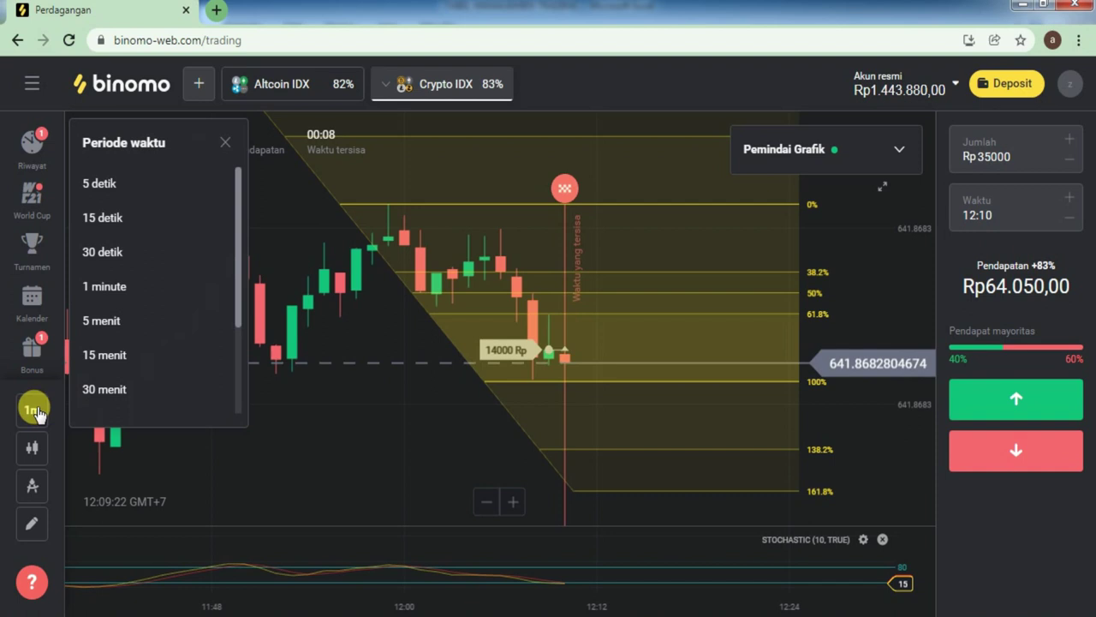
{"action": "left_click", "coordinate": [102, 257]}
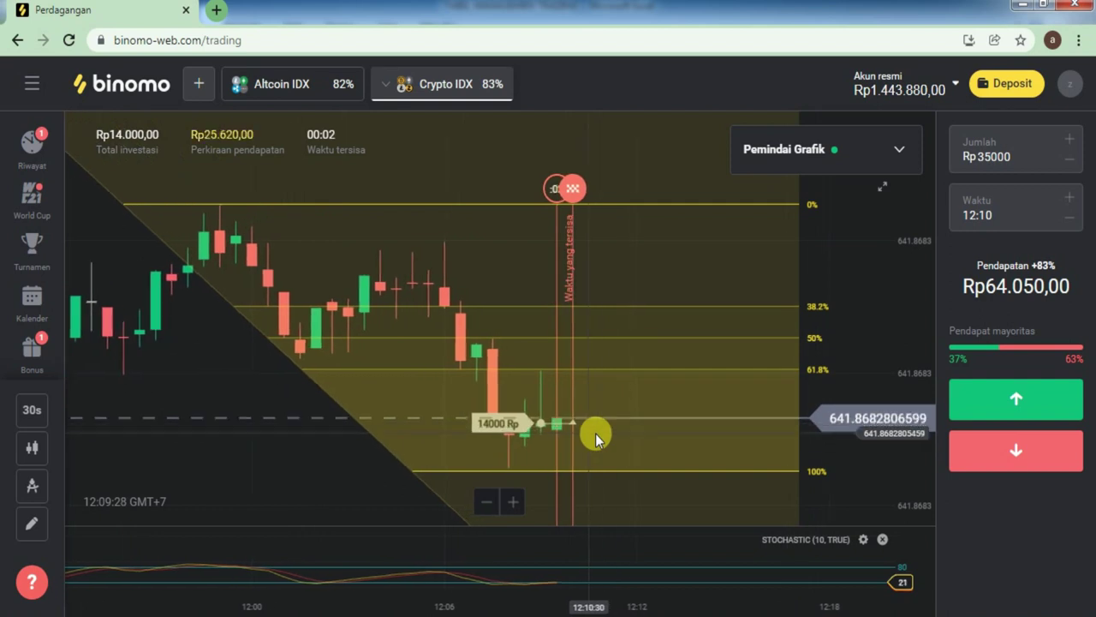
{"action": "left_click", "coordinate": [54, 151]}
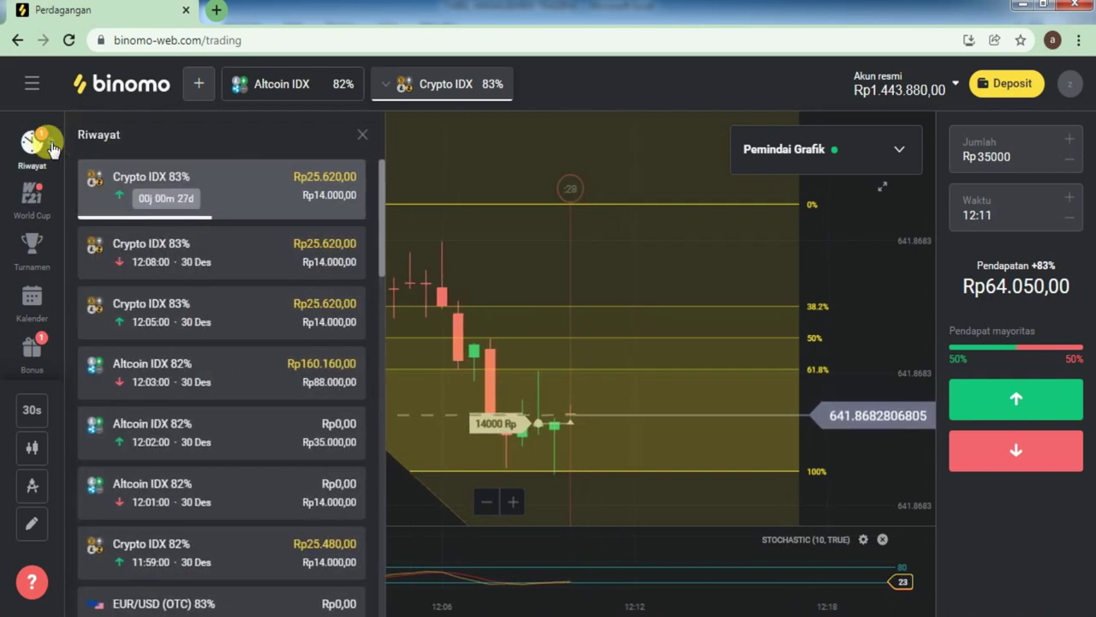
{"action": "left_click", "coordinate": [51, 148]}
{"action": "left_click", "coordinate": [51, 149]}
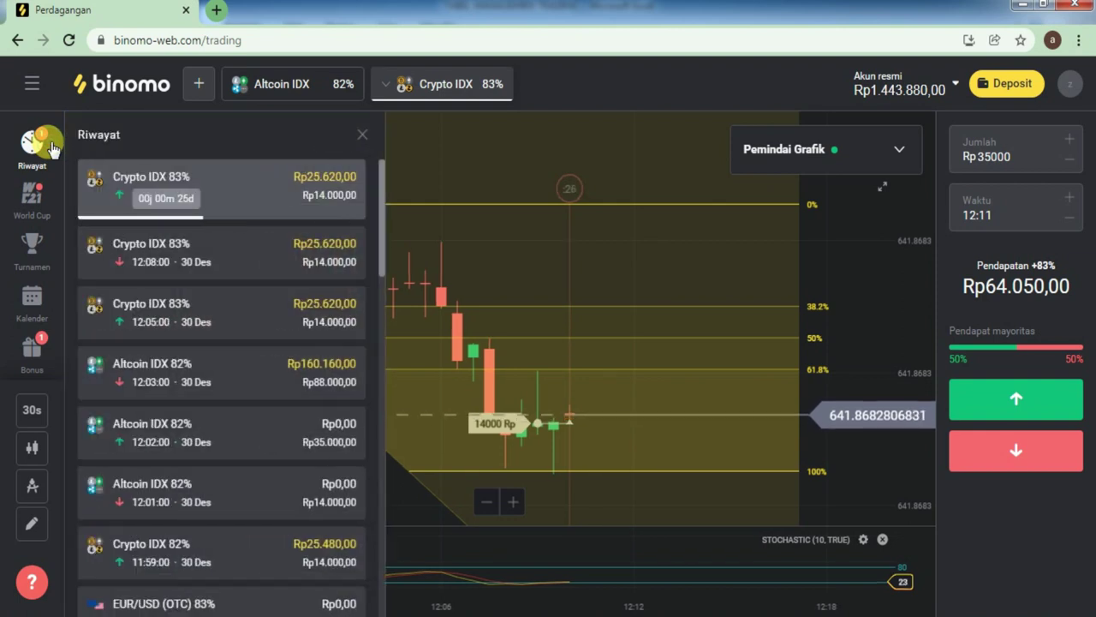
{"action": "left_click", "coordinate": [49, 148]}
{"action": "left_click", "coordinate": [32, 409]}
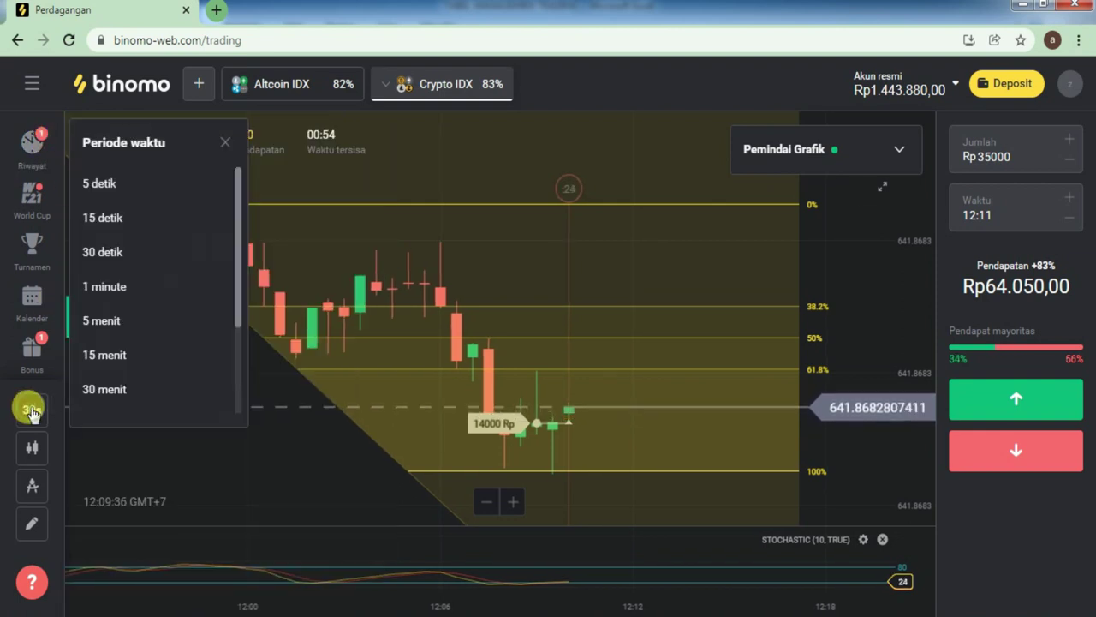
{"action": "left_click", "coordinate": [106, 305]}
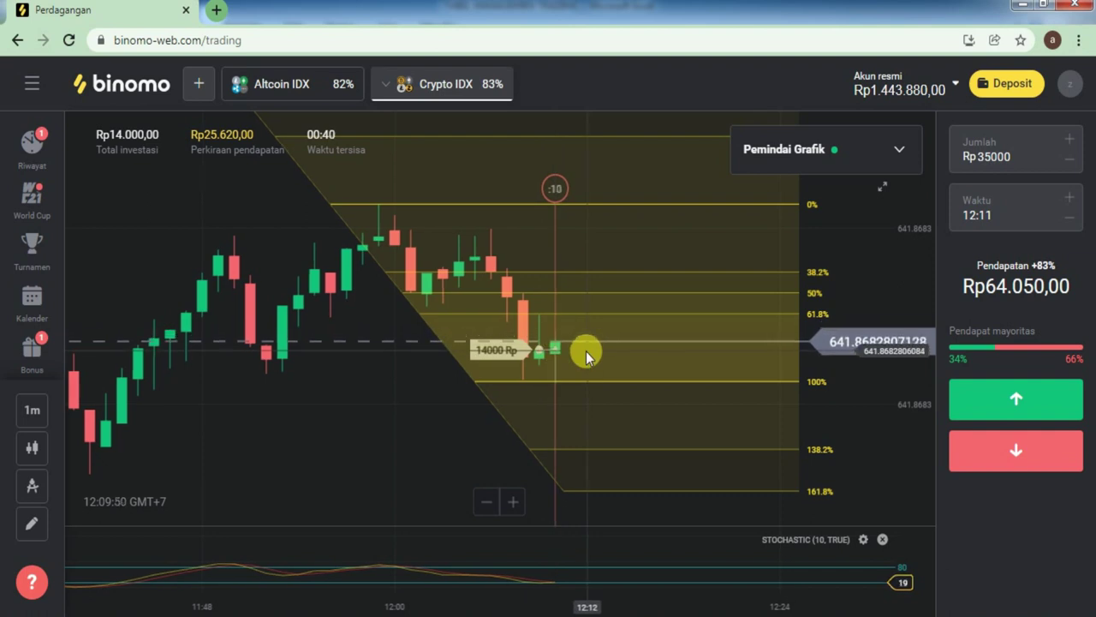
Reset the Crypto IDX trade amount to Rp14.000 after the 12:10 trade closes
{"action": "left_click", "coordinate": [979, 405]}
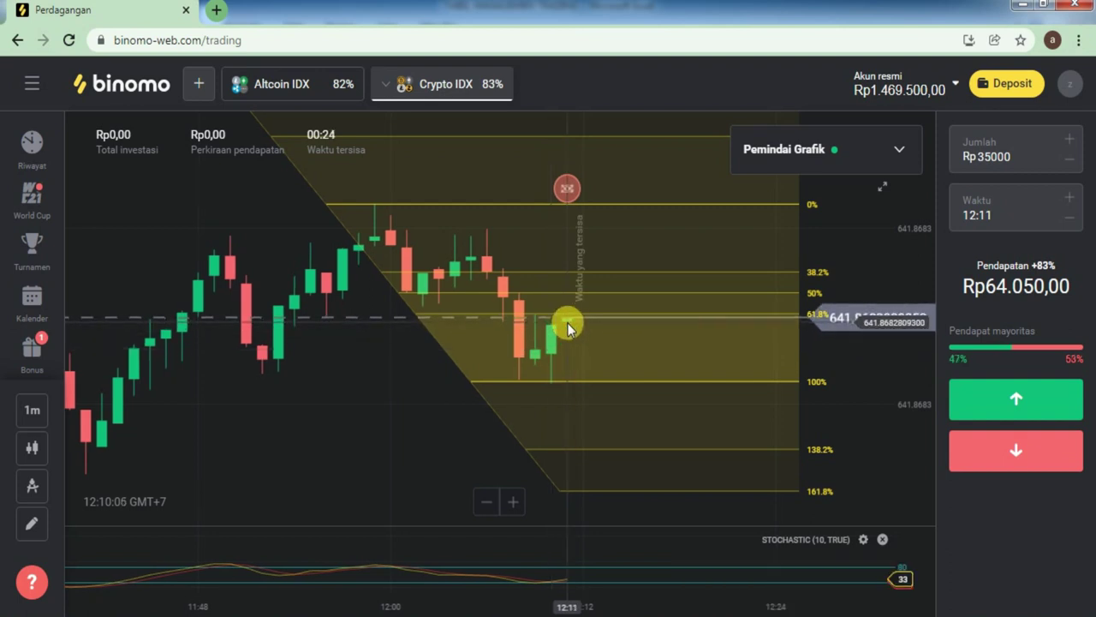
{"action": "left_click", "coordinate": [996, 153]}
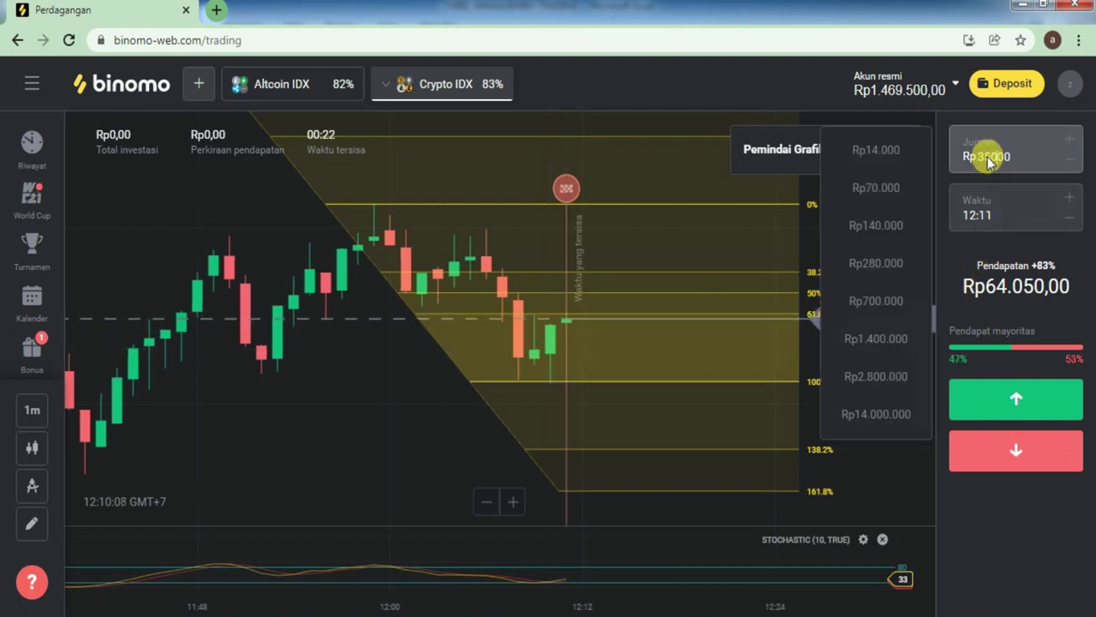
{"action": "left_click", "coordinate": [877, 154]}
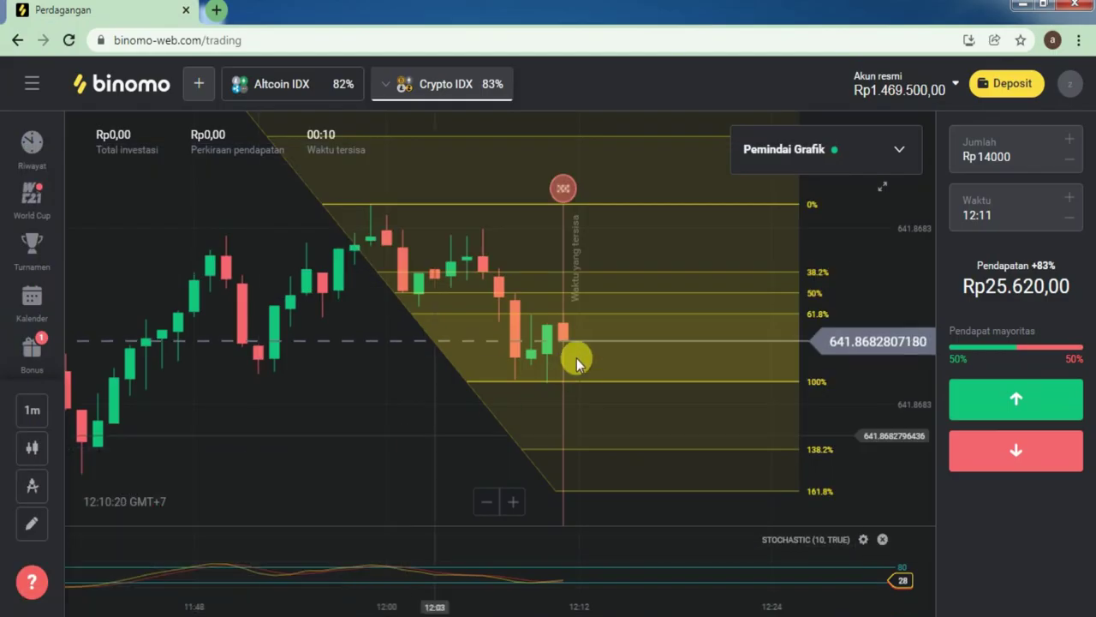
Re-anchor the 100% end of the Altcoin IDX Fibonacci drawing at the low of the most recent candles
{"action": "left_click", "coordinate": [280, 87]}
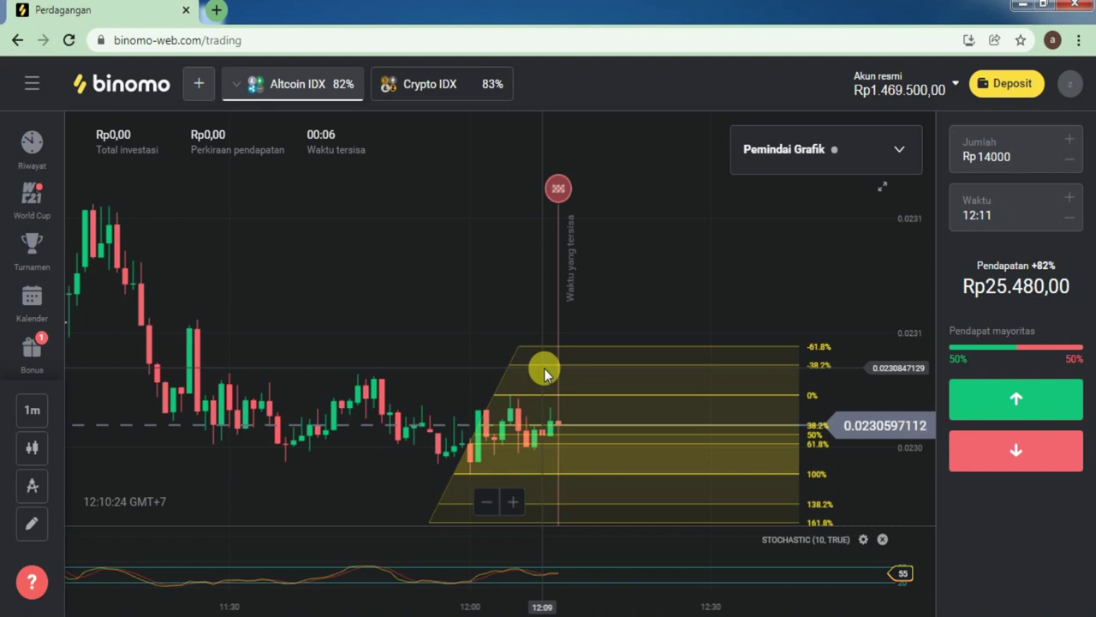
{"action": "scroll", "coordinate": [724, 437], "scroll_direction": "up", "scroll_amount": 5}
{"action": "scroll", "coordinate": [724, 437], "scroll_direction": "up", "scroll_amount": 1}
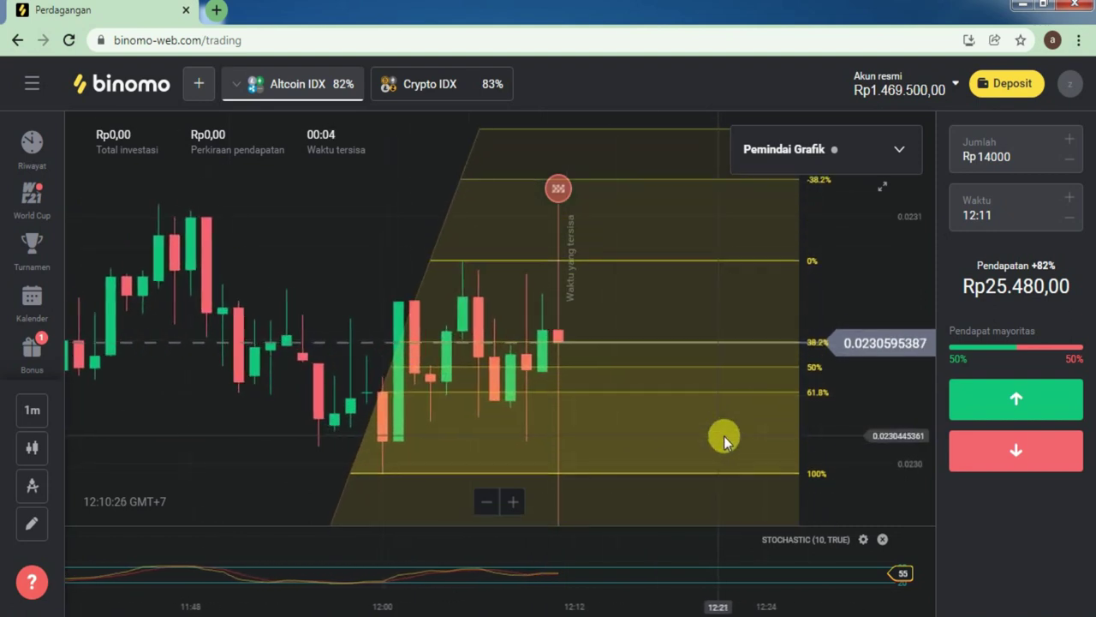
{"action": "left_click", "coordinate": [535, 372]}
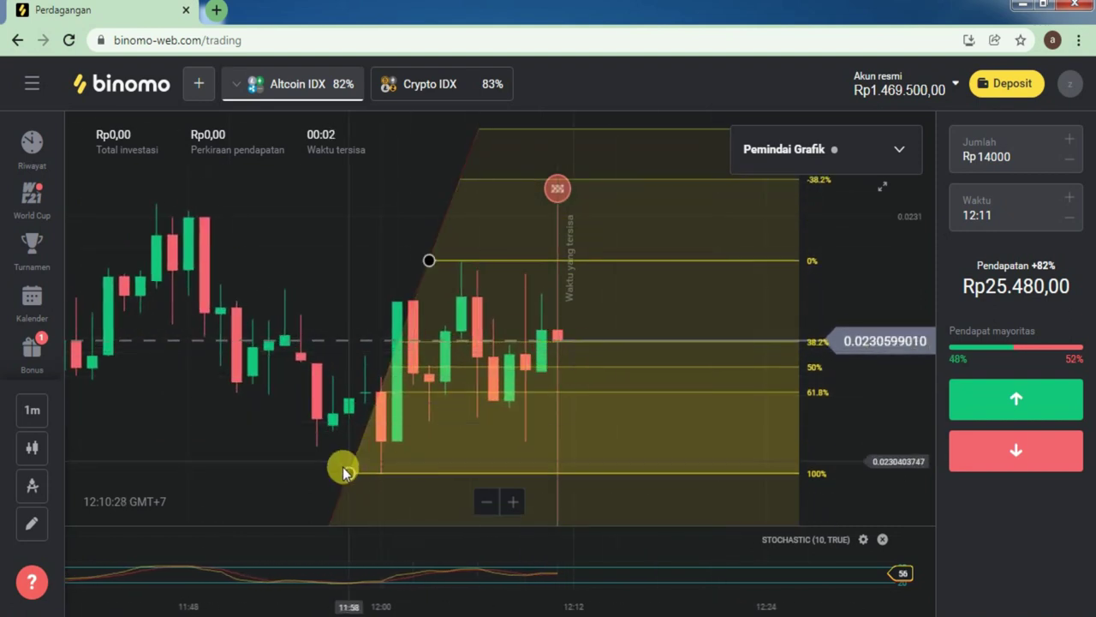
{"action": "mouse_move", "coordinate": [348, 473]}
{"action": "left_mouse_down"}
{"action": "mouse_move", "coordinate": [475, 448]}
{"action": "mouse_move", "coordinate": [491, 369]}
{"action": "left_mouse_up"}
{"action": "left_click", "coordinate": [490, 369]}
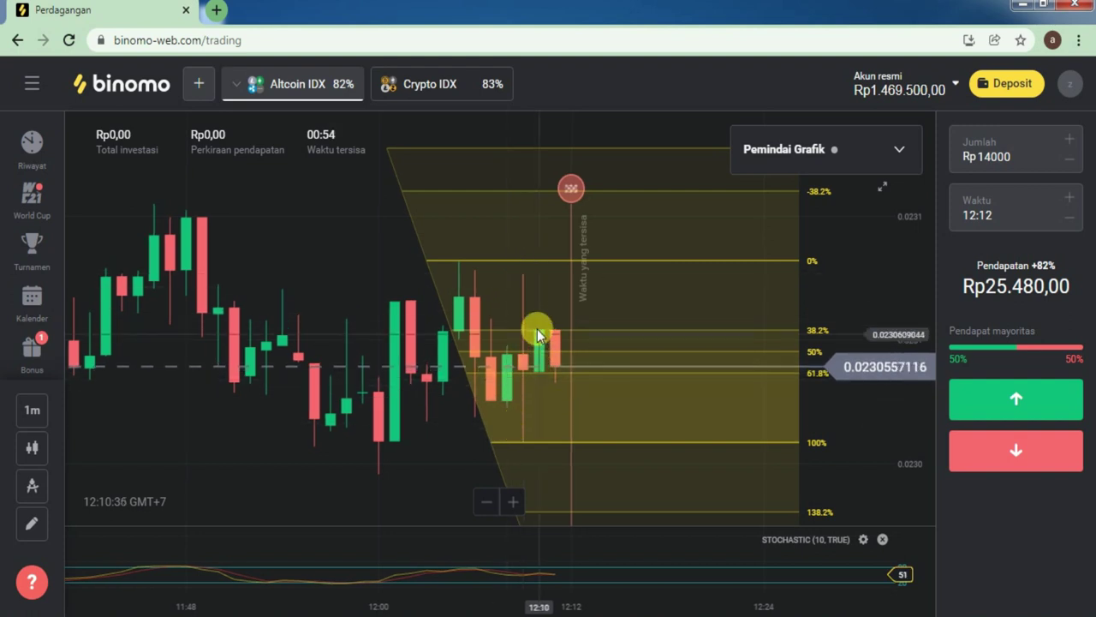
Check Crypto IDX against its Fibonacci levels and open an upward trade of Rp14.000 with expiry at 12:12
{"action": "left_click", "coordinate": [428, 94]}
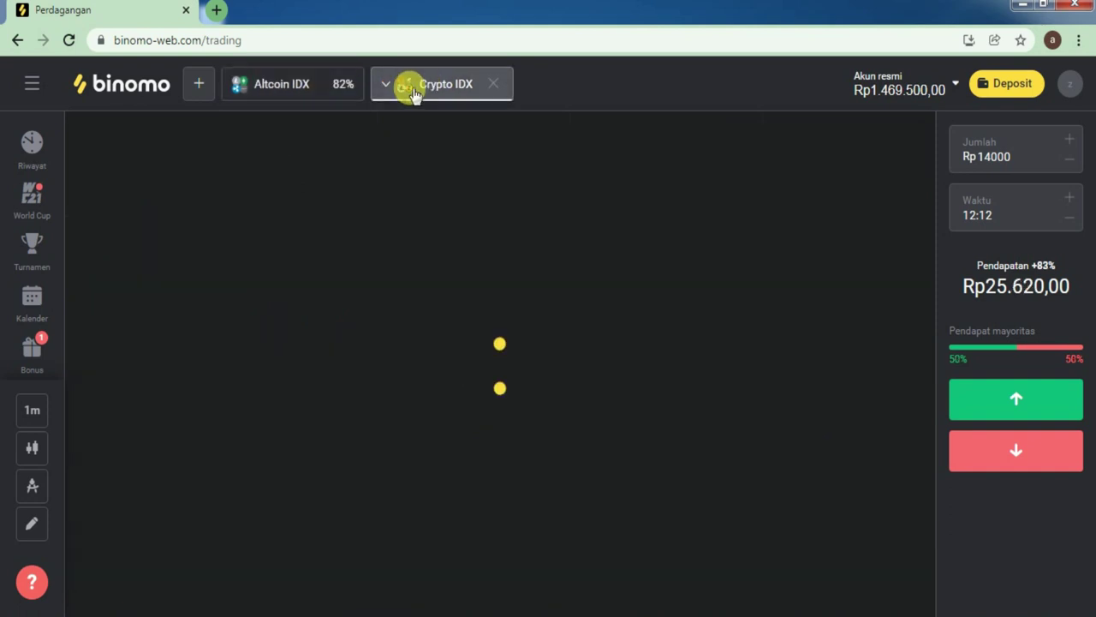
{"action": "scroll", "coordinate": [694, 431], "scroll_direction": "up", "scroll_amount": 5}
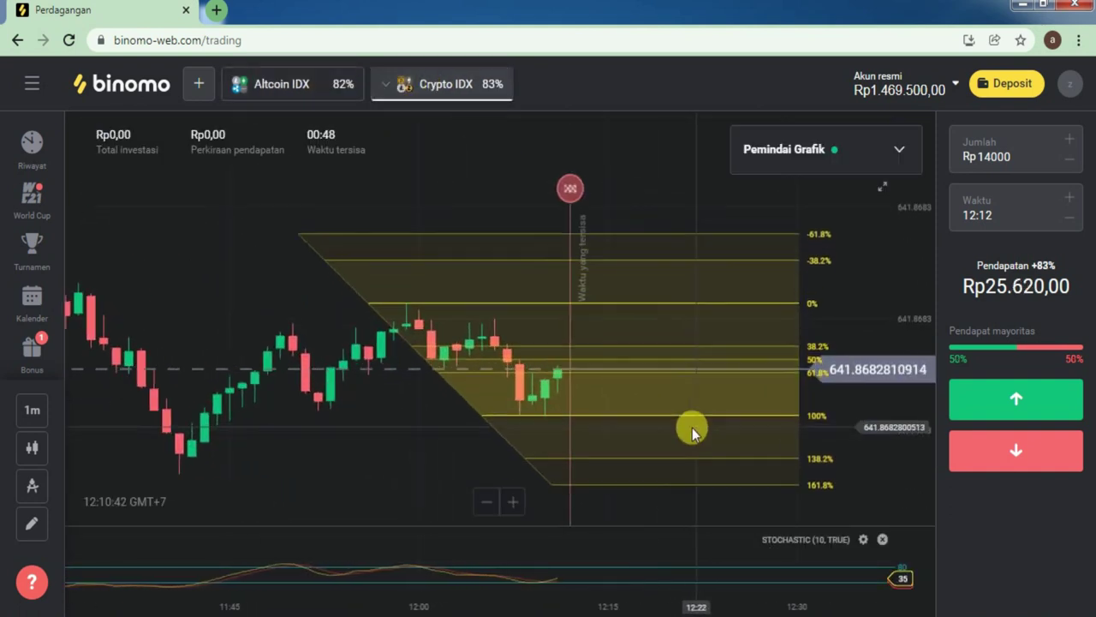
{"action": "scroll", "coordinate": [694, 431], "scroll_direction": "up", "scroll_amount": 1}
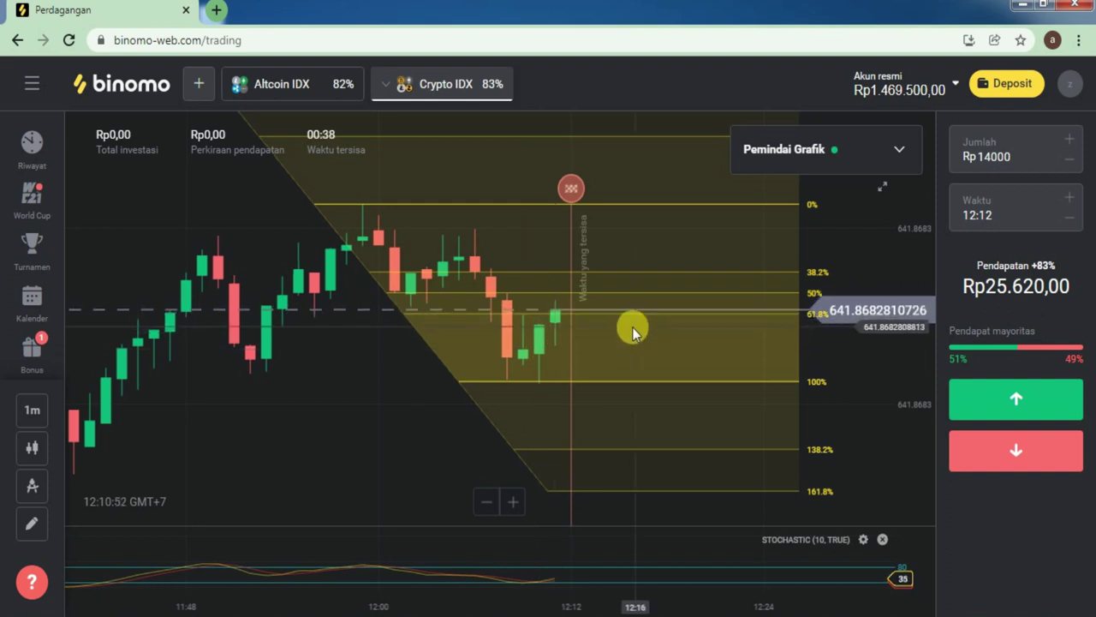
{"action": "left_click", "coordinate": [991, 399]}
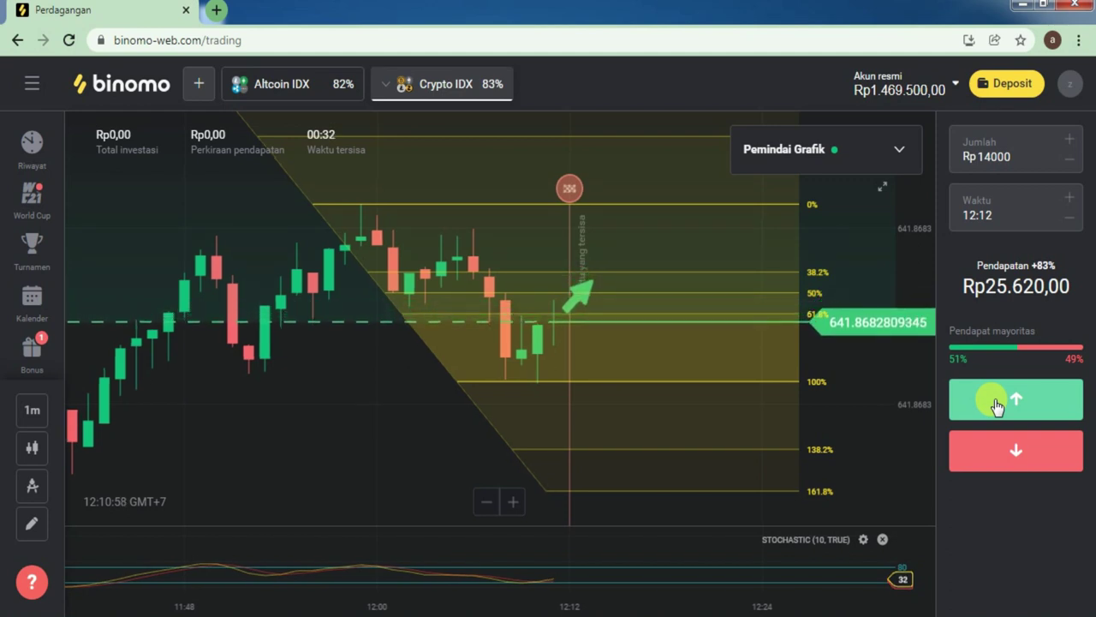
{"action": "left_click", "coordinate": [996, 406]}
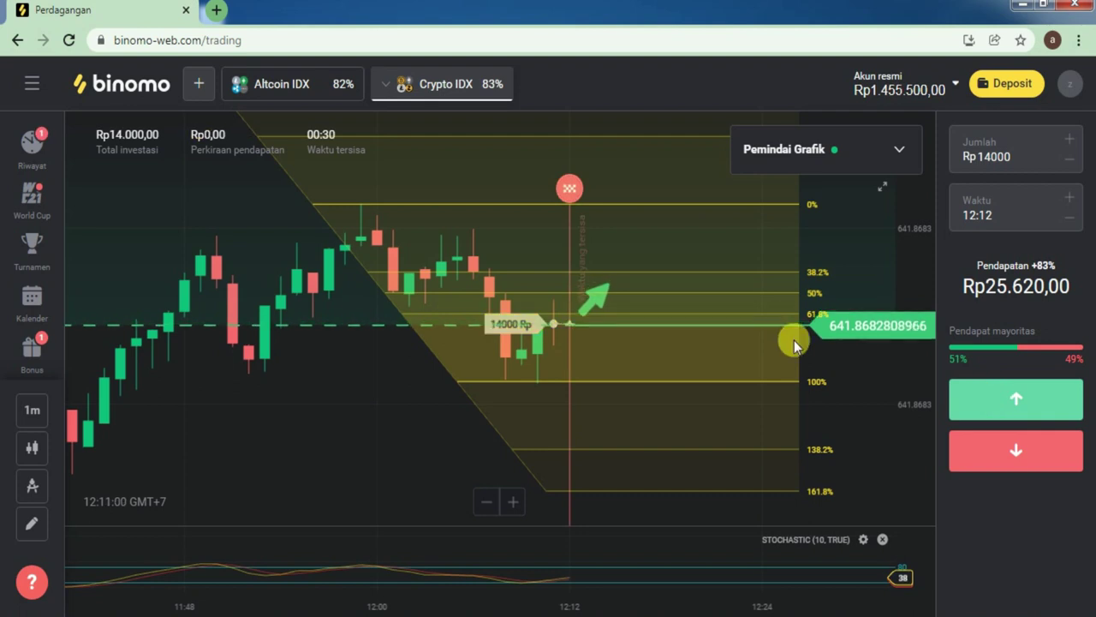
Set the amount for the following Crypto IDX trade to Rp35.000 while the 12:12 position runs
{"action": "left_click", "coordinate": [958, 158]}
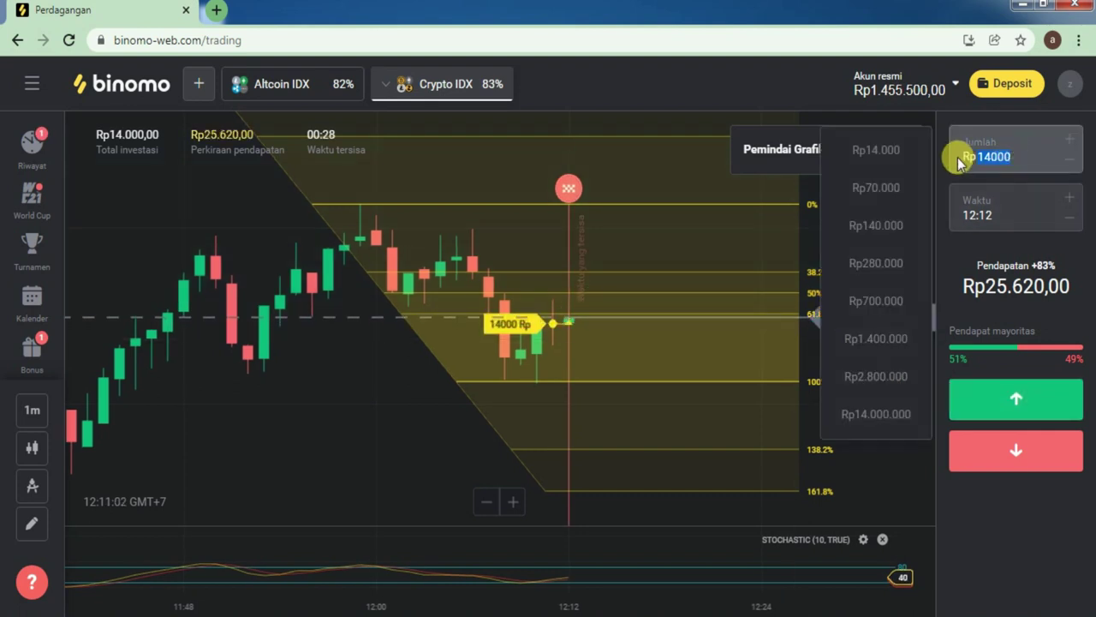
{"action": "key", "text": "BackSpace"}
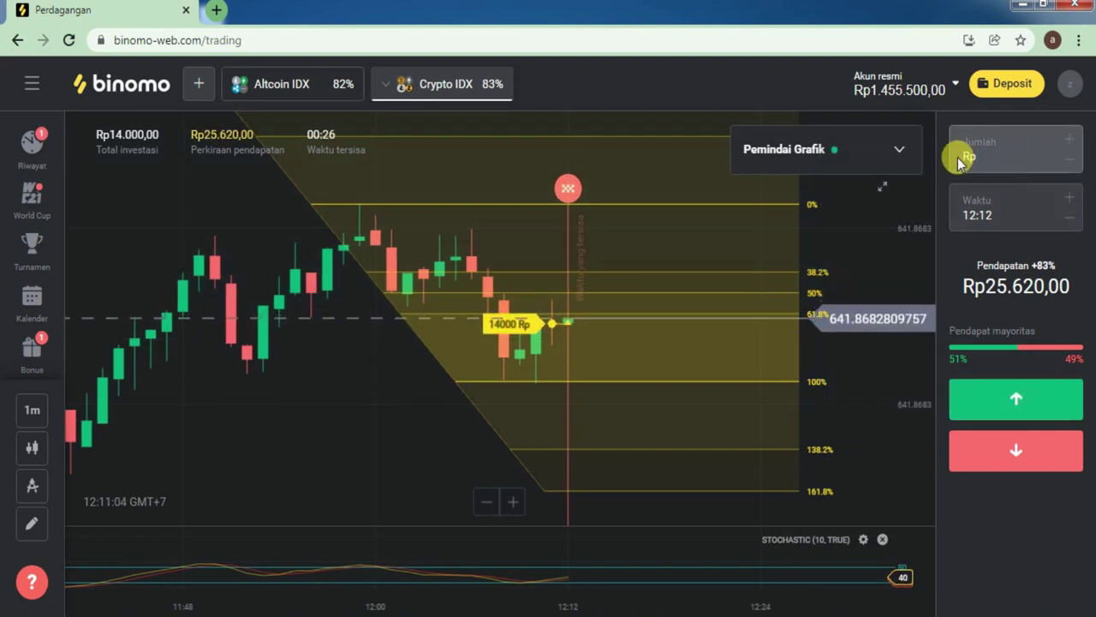
{"action": "type", "text": "35000"}
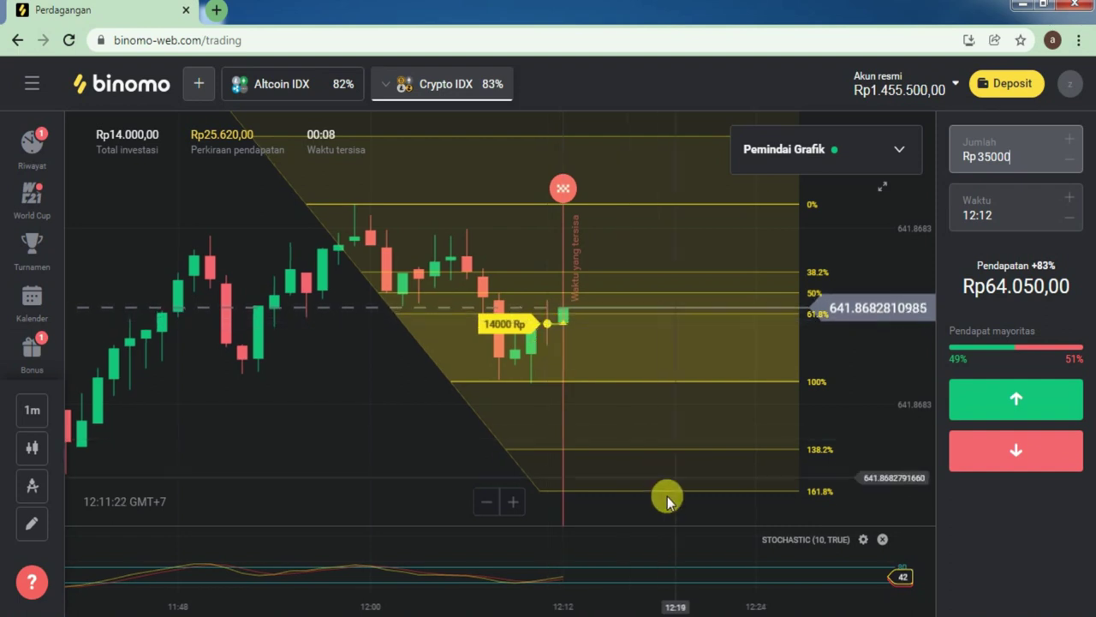
{"action": "left_click_drag", "start_coordinate": [660, 524], "coordinate": [626, 521]}
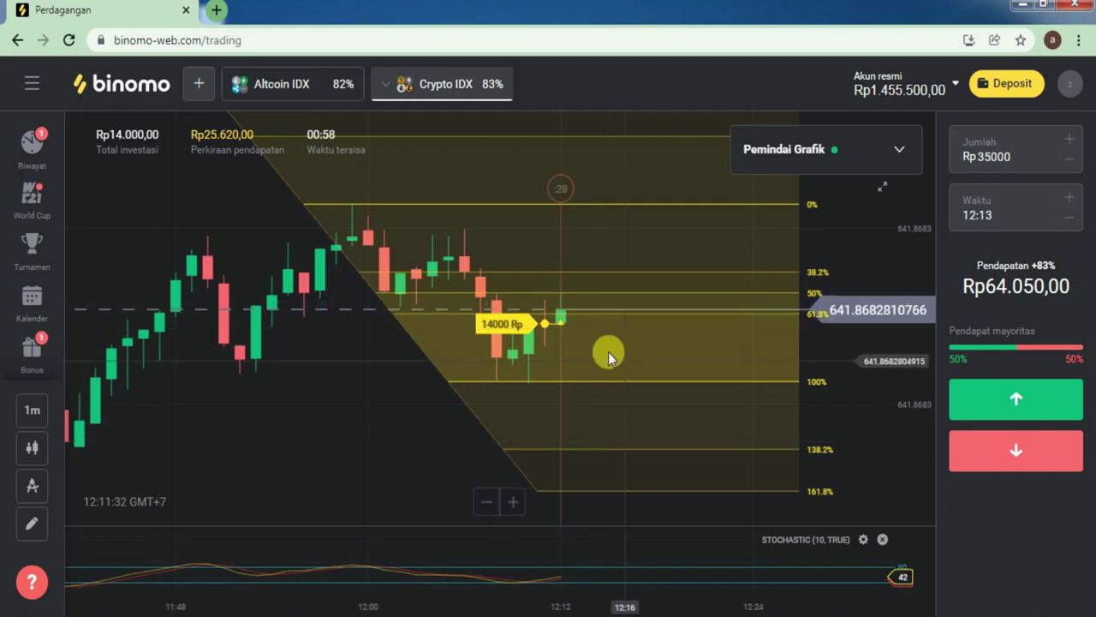
Examine the 12:12 trade in the trade history and on 30-second candles, and return the chart to the 1-minute period
{"action": "left_click", "coordinate": [36, 159]}
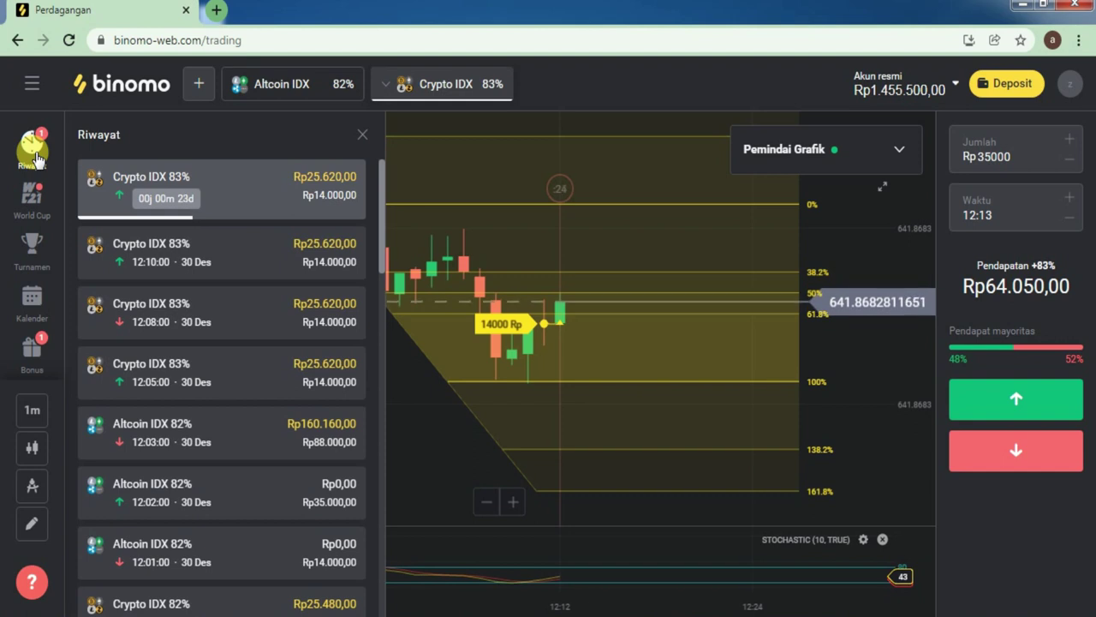
{"action": "left_click", "coordinate": [36, 158]}
{"action": "left_click", "coordinate": [33, 412]}
{"action": "left_click", "coordinate": [111, 289]}
{"action": "left_click", "coordinate": [94, 253]}
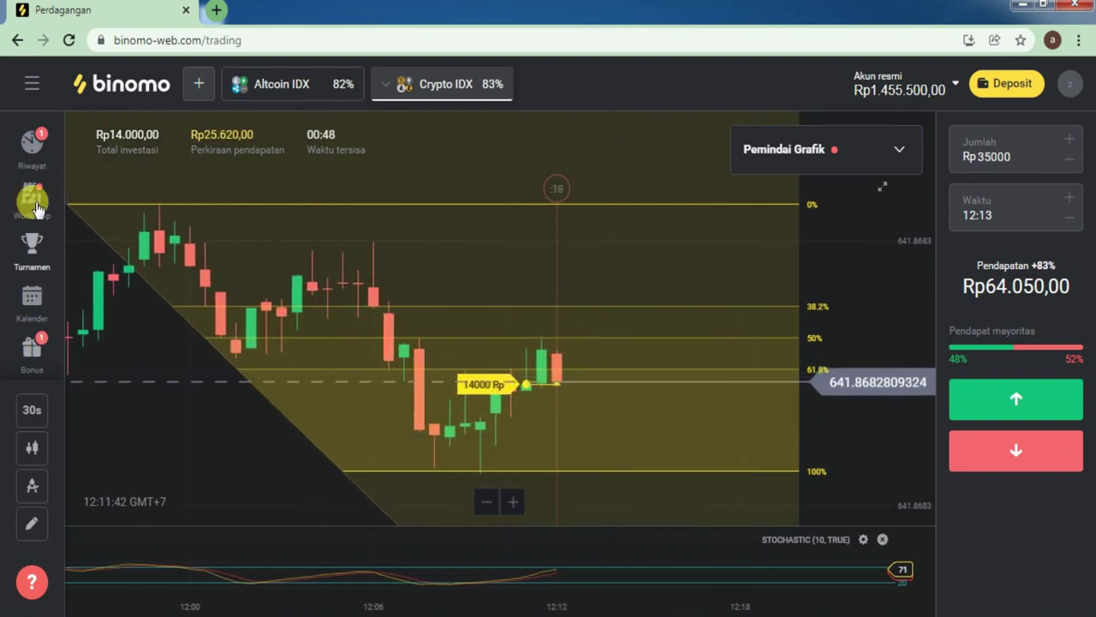
{"action": "left_click", "coordinate": [31, 409]}
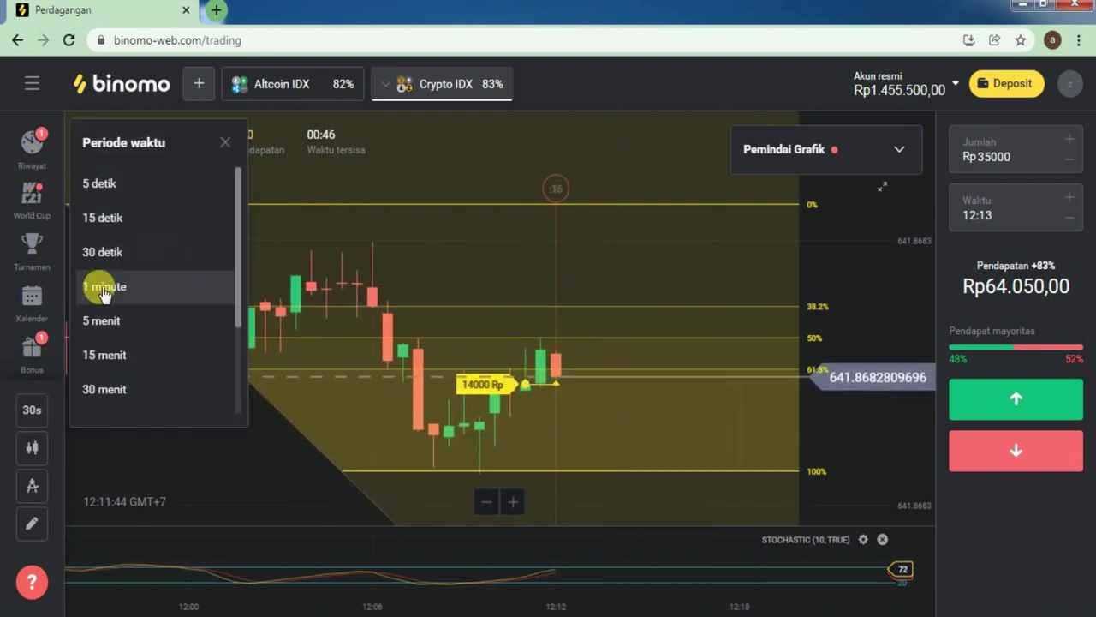
{"action": "left_click", "coordinate": [103, 288]}
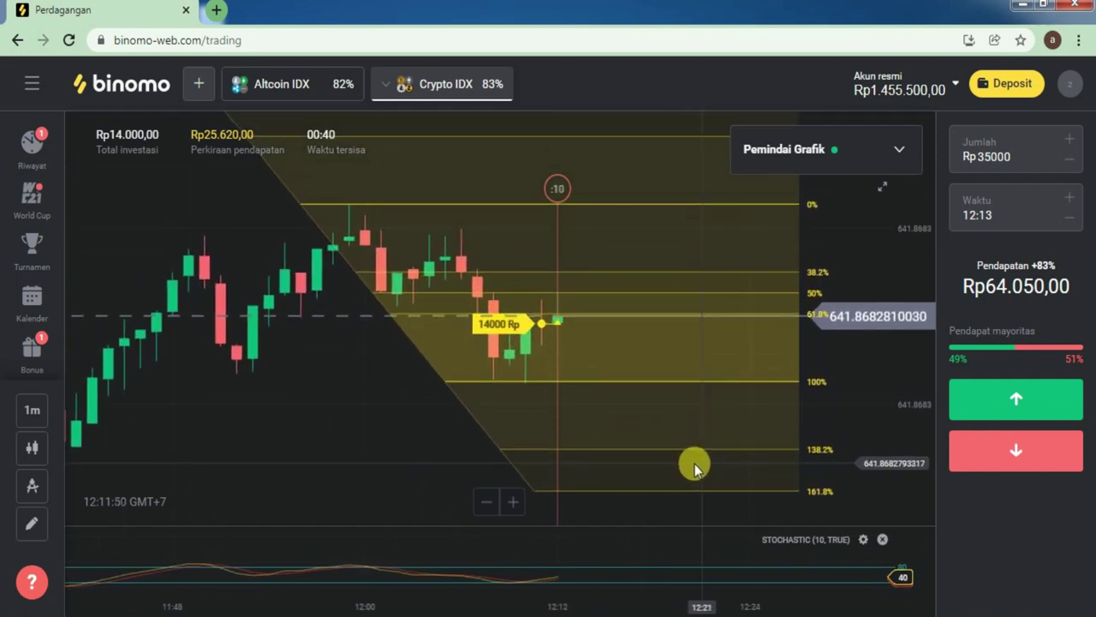
{"action": "left_click", "coordinate": [981, 393]}
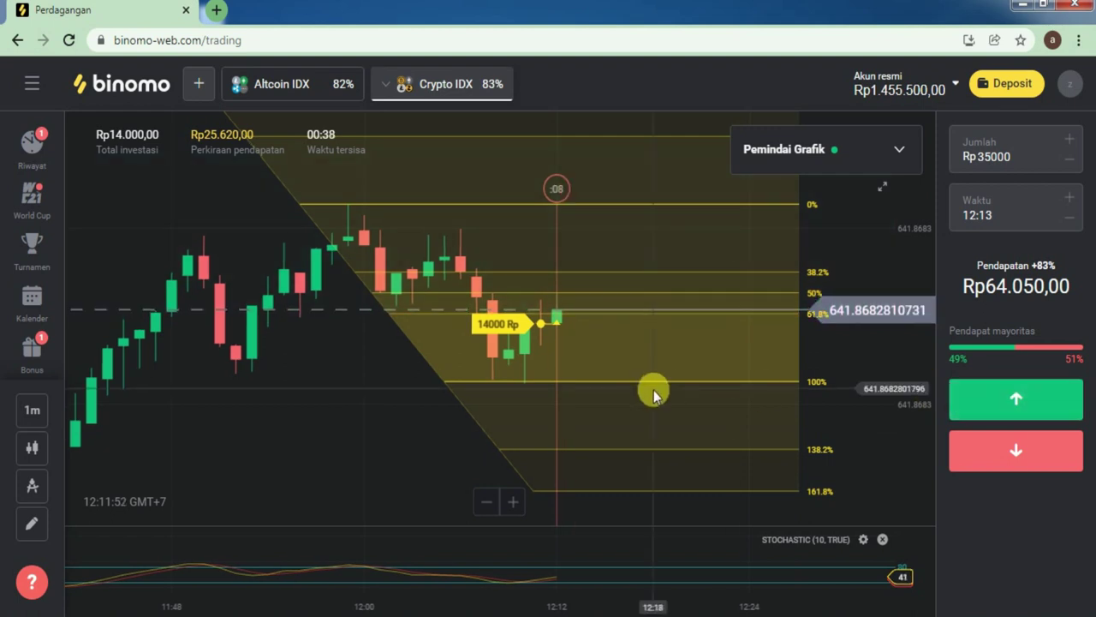
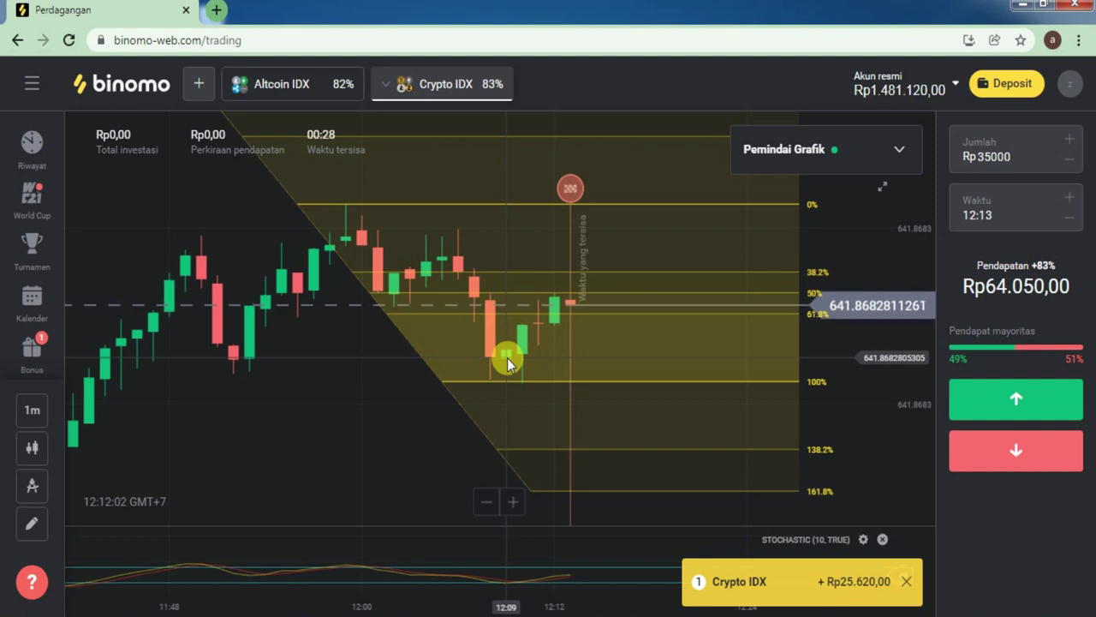
Compare the real account balance in Binomo with the starting balance and profit targets in the Excel money management table
{"action": "left_click", "coordinate": [893, 98]}
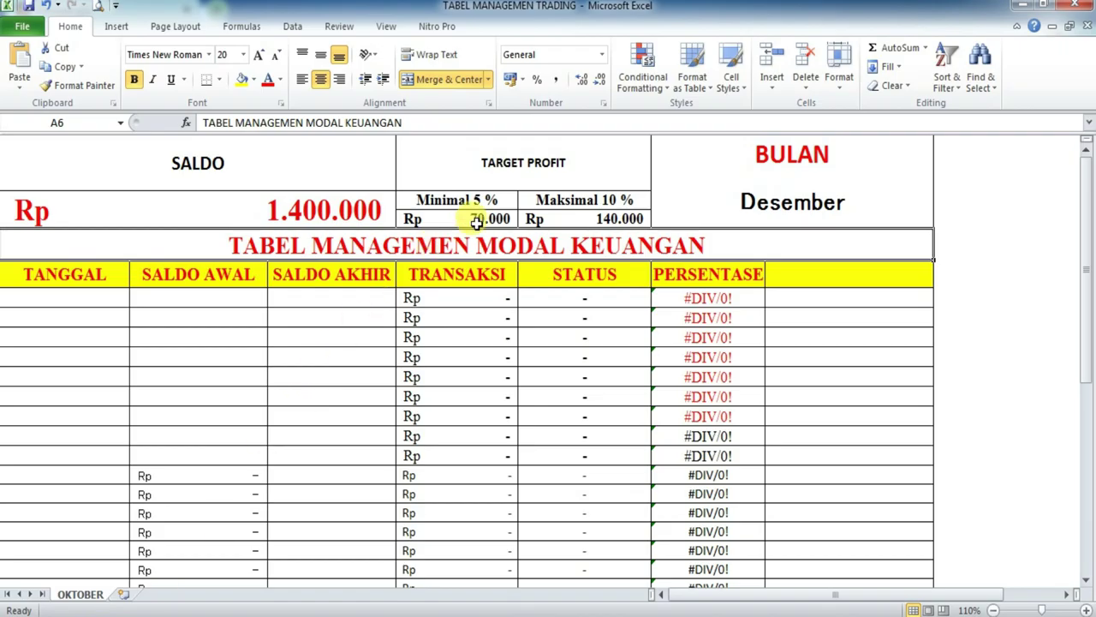
{"action": "left_click", "coordinate": [477, 221]}
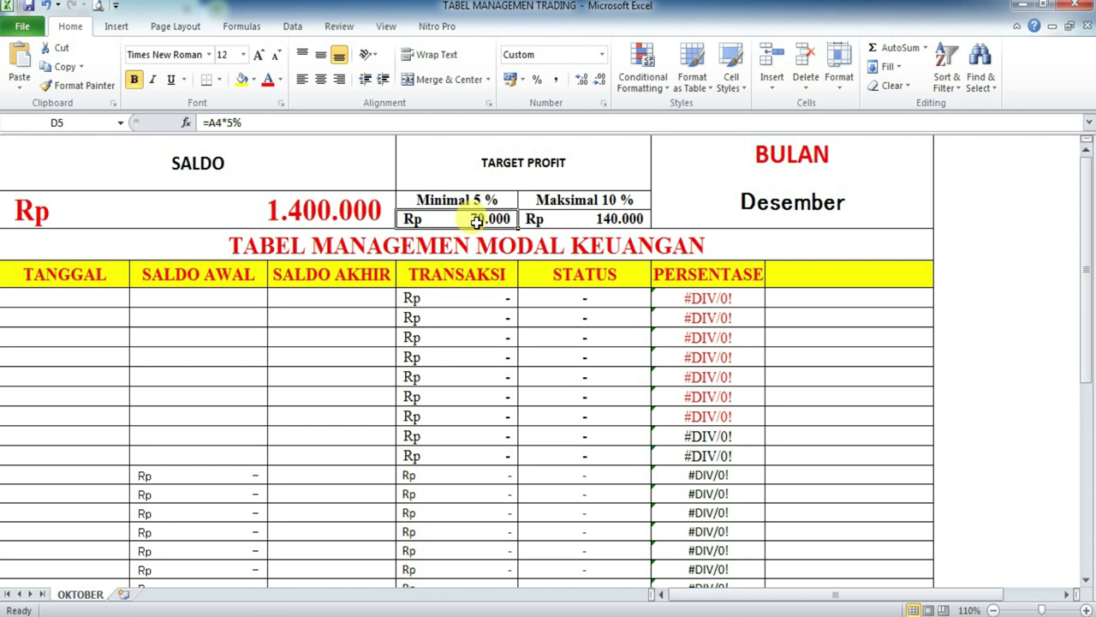
{"action": "left_click", "coordinate": [454, 195]}
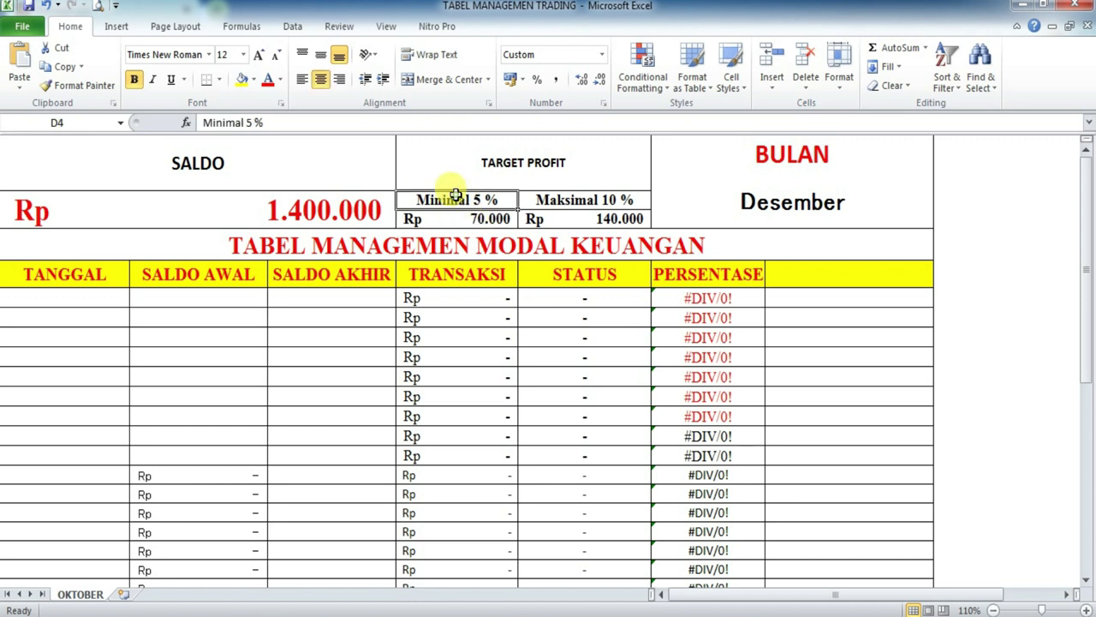
{"action": "left_click", "coordinate": [350, 211]}
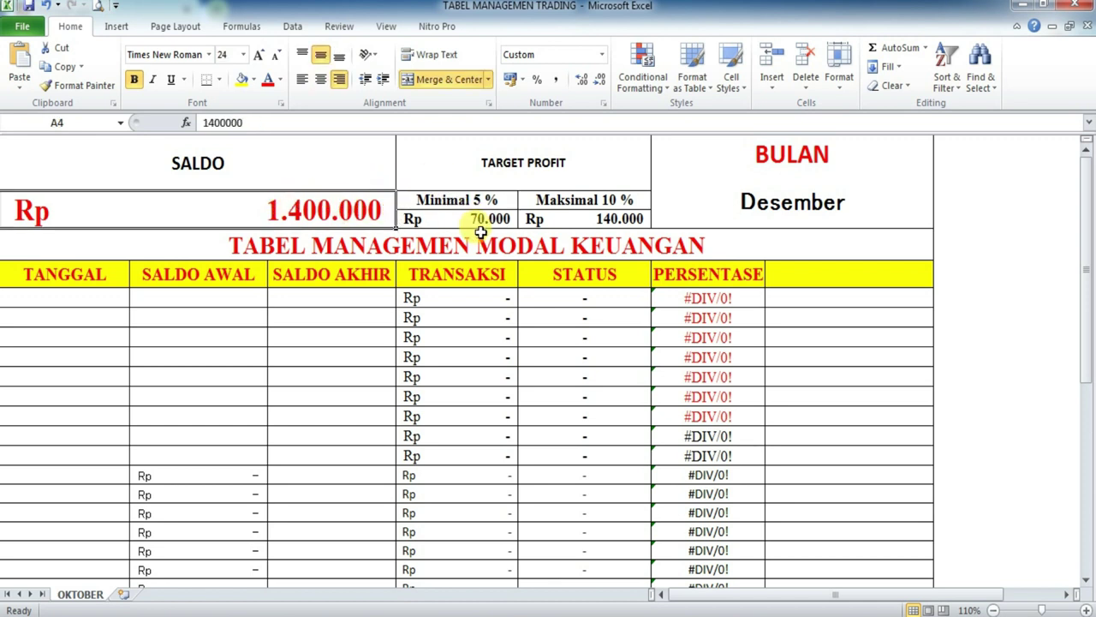
{"action": "left_click", "coordinate": [428, 201]}
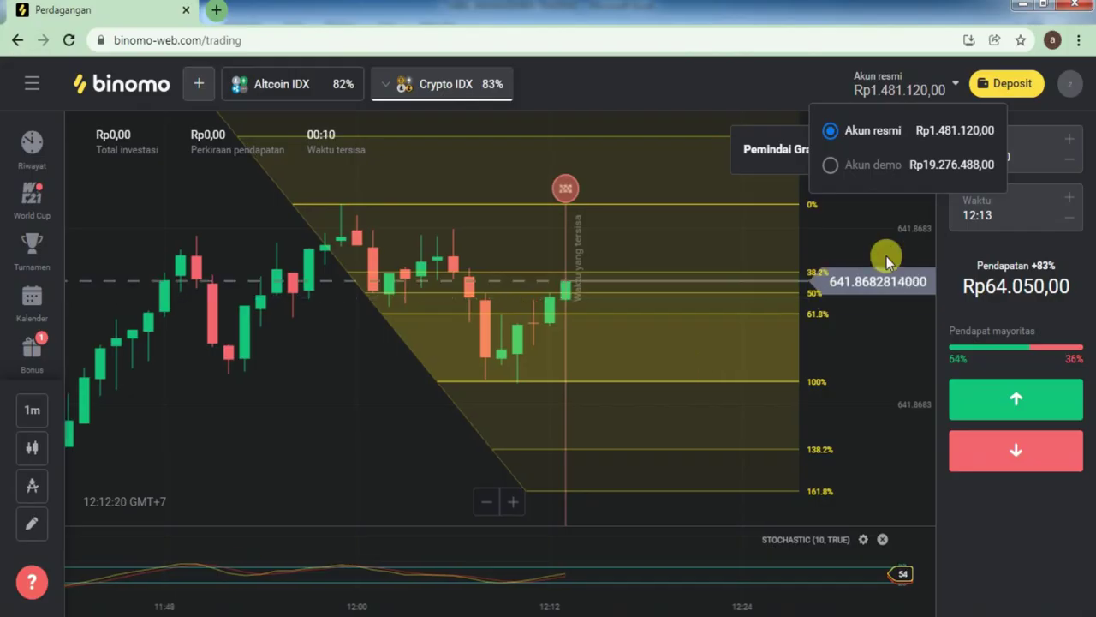
{"action": "left_click", "coordinate": [793, 82]}
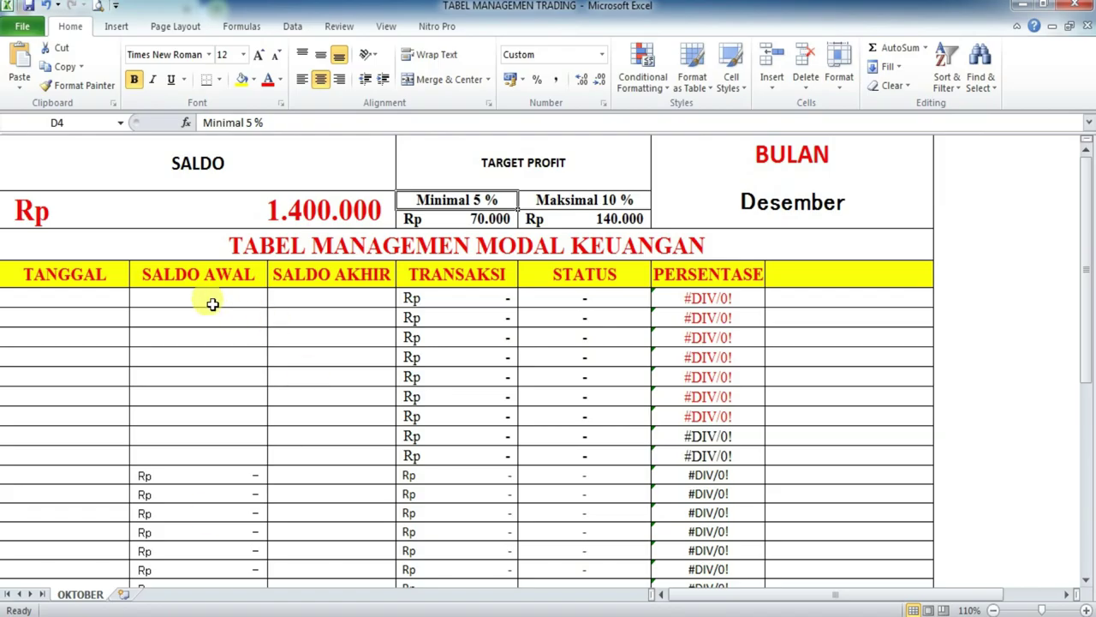
Fill the table's first row with a SALDO AWAL of 1.400.000 and a SALDO AKHIR of 1.480.000
{"action": "left_click", "coordinate": [212, 304]}
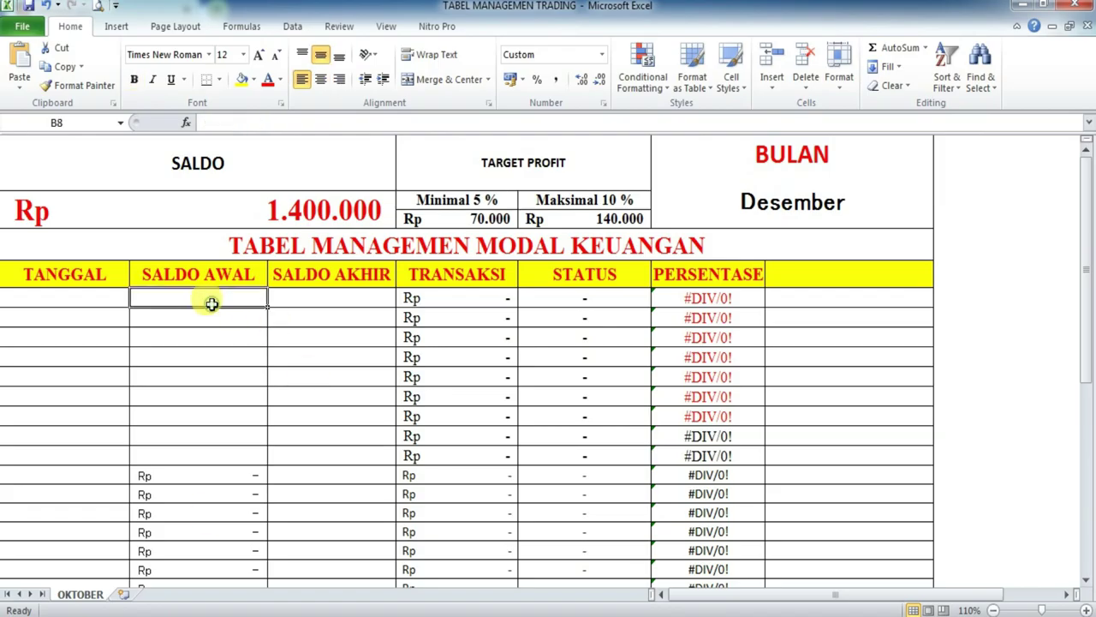
{"action": "type", "text": "1."}
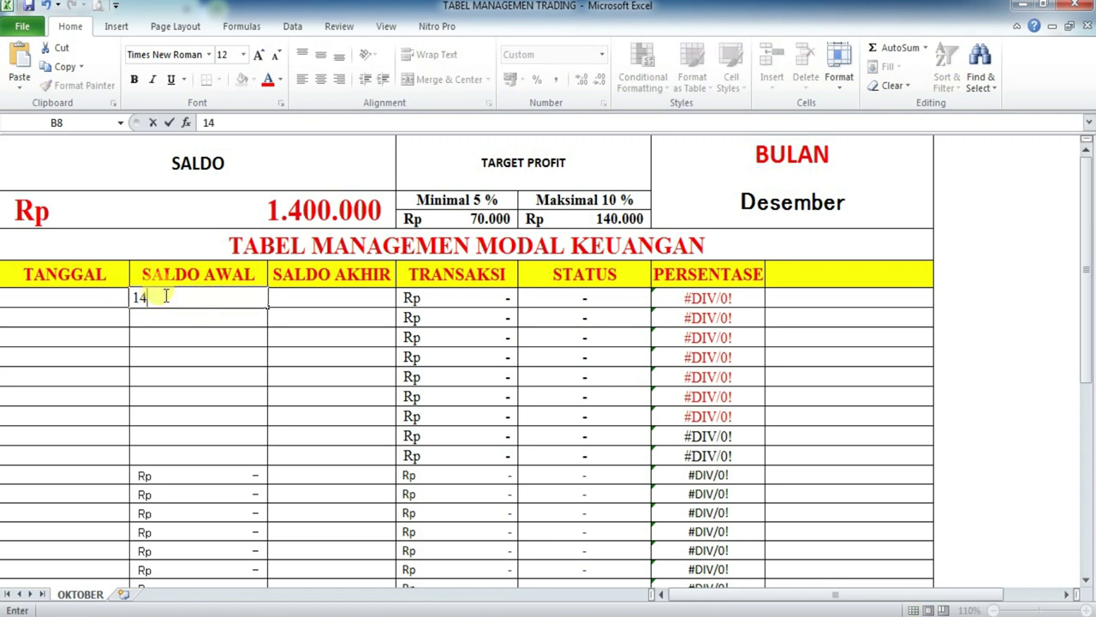
{"action": "type", "text": "400.000"}
{"action": "key", "text": "Return"}
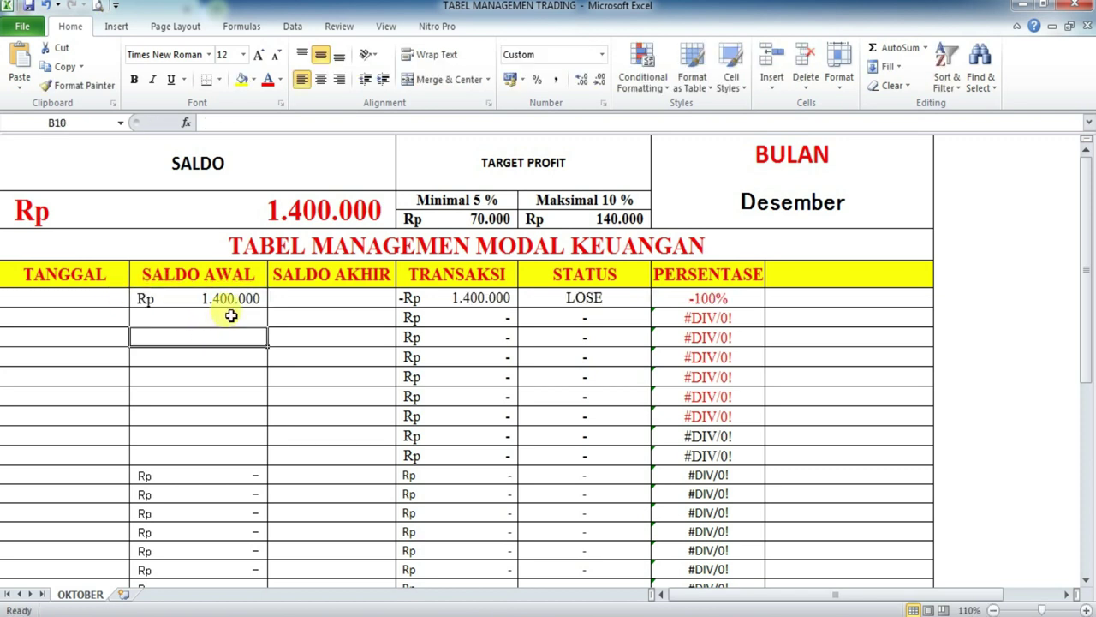
{"action": "left_click", "coordinate": [287, 295]}
{"action": "type", "text": "1480000"}
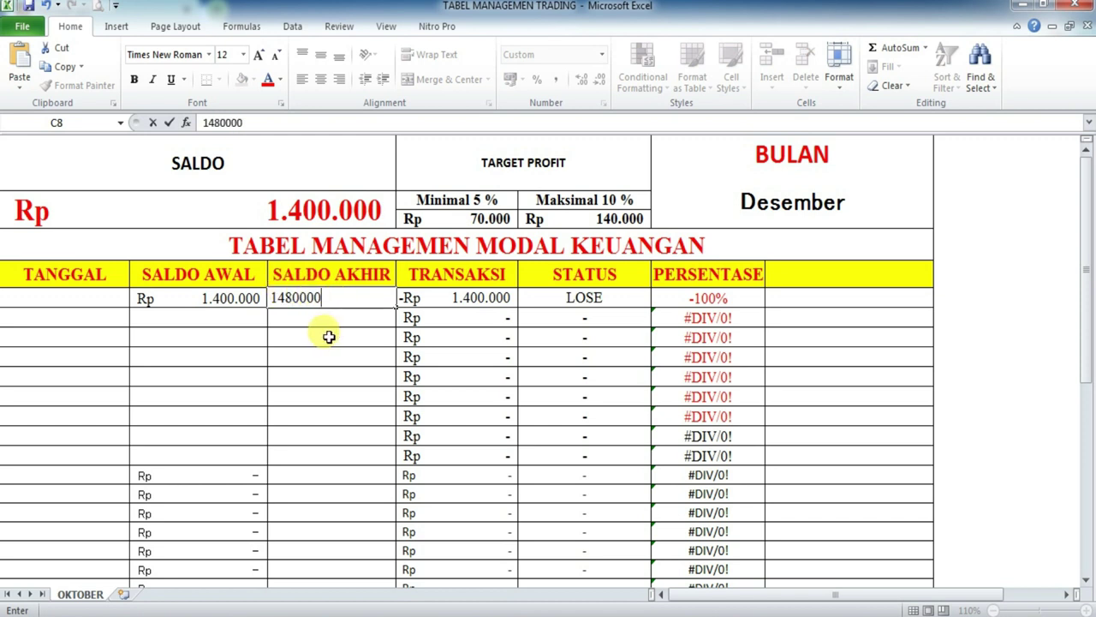
{"action": "left_click", "coordinate": [329, 336]}
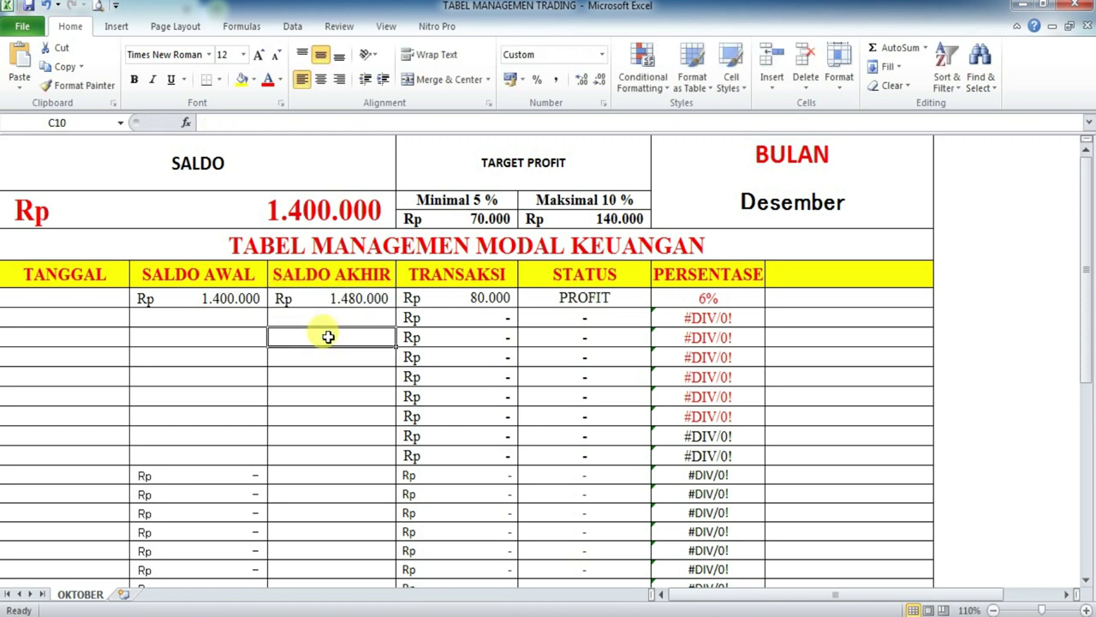
Review the first row's PERSENTASE against the minimum 5% and maximum 10% profit targets and the starting balance
{"action": "left_click", "coordinate": [708, 299]}
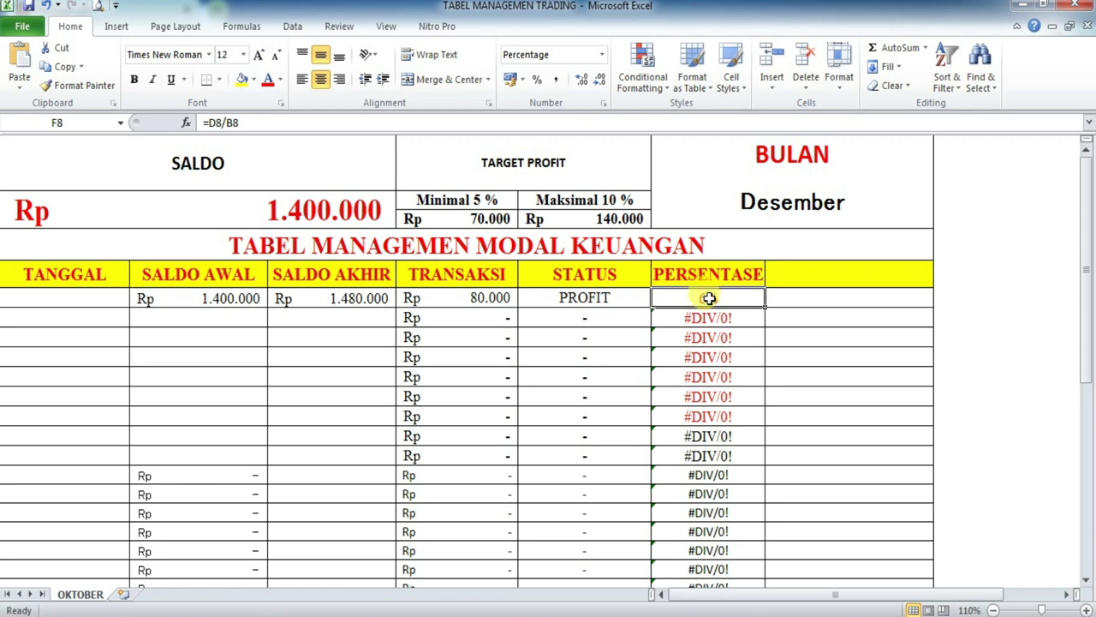
{"action": "left_click", "coordinate": [578, 205]}
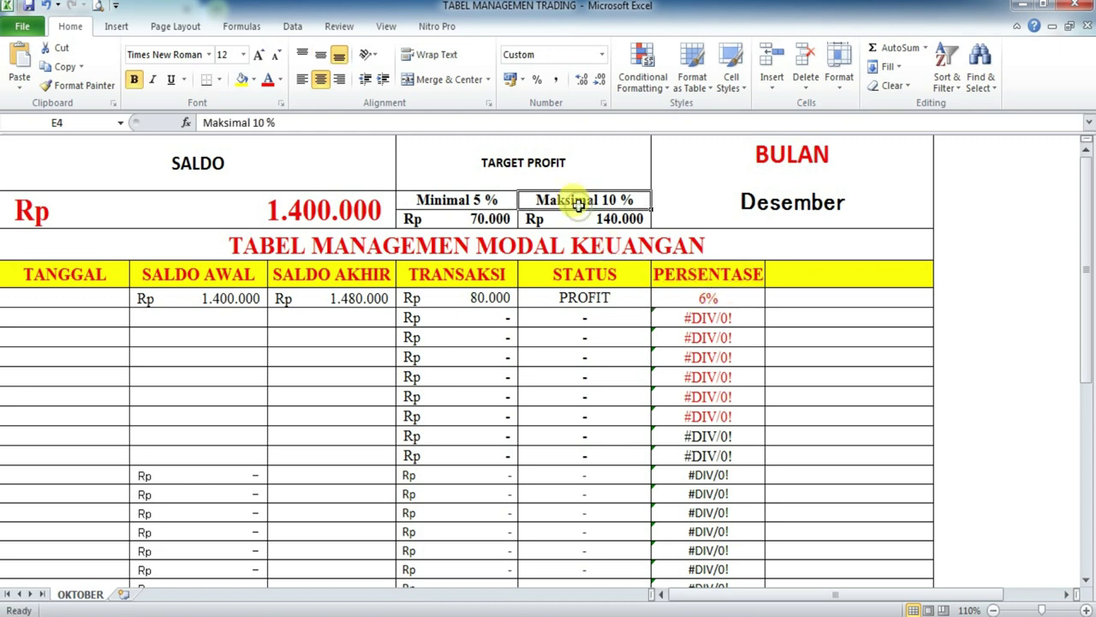
{"action": "left_click", "coordinate": [611, 220]}
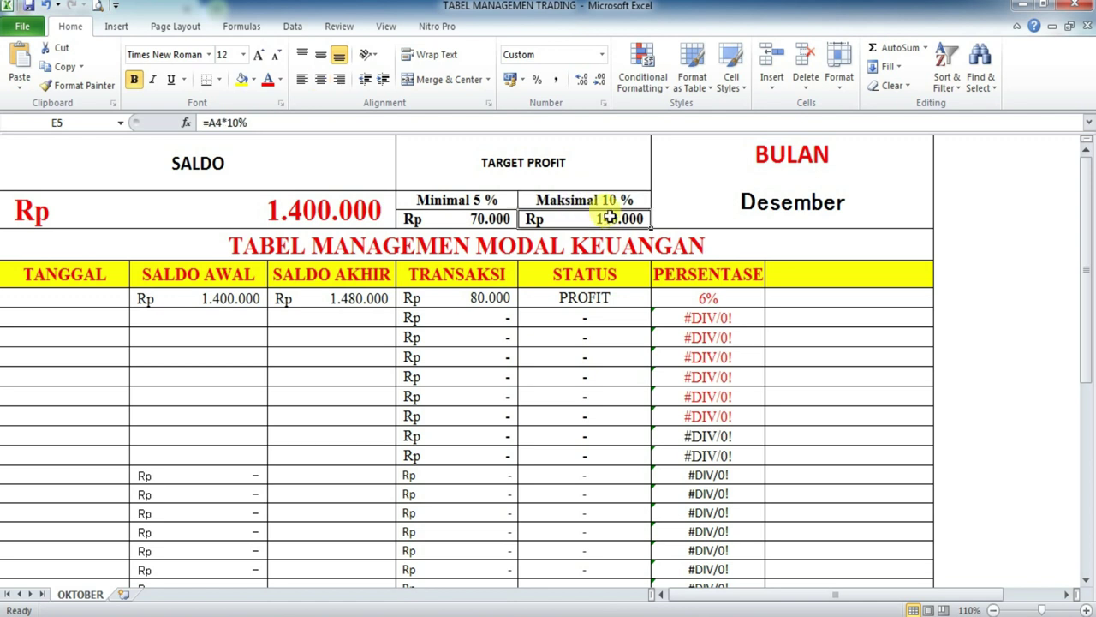
{"action": "left_click", "coordinate": [357, 207]}
{"action": "left_click", "coordinate": [433, 199]}
{"action": "left_click", "coordinate": [565, 199]}
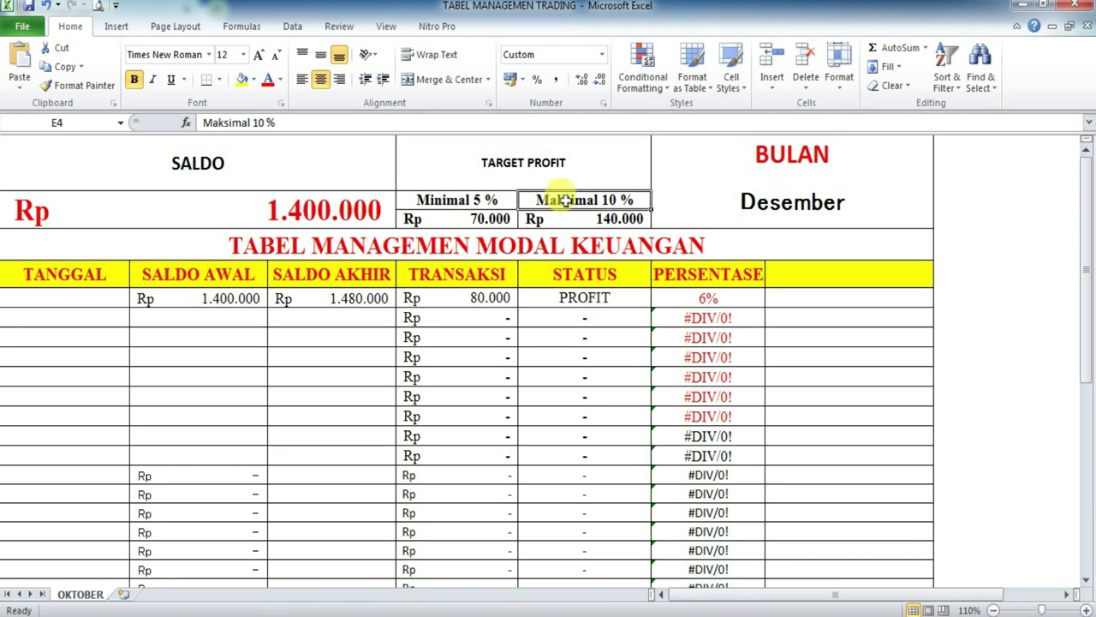
{"action": "left_click", "coordinate": [610, 219]}
{"action": "left_click", "coordinate": [487, 221]}
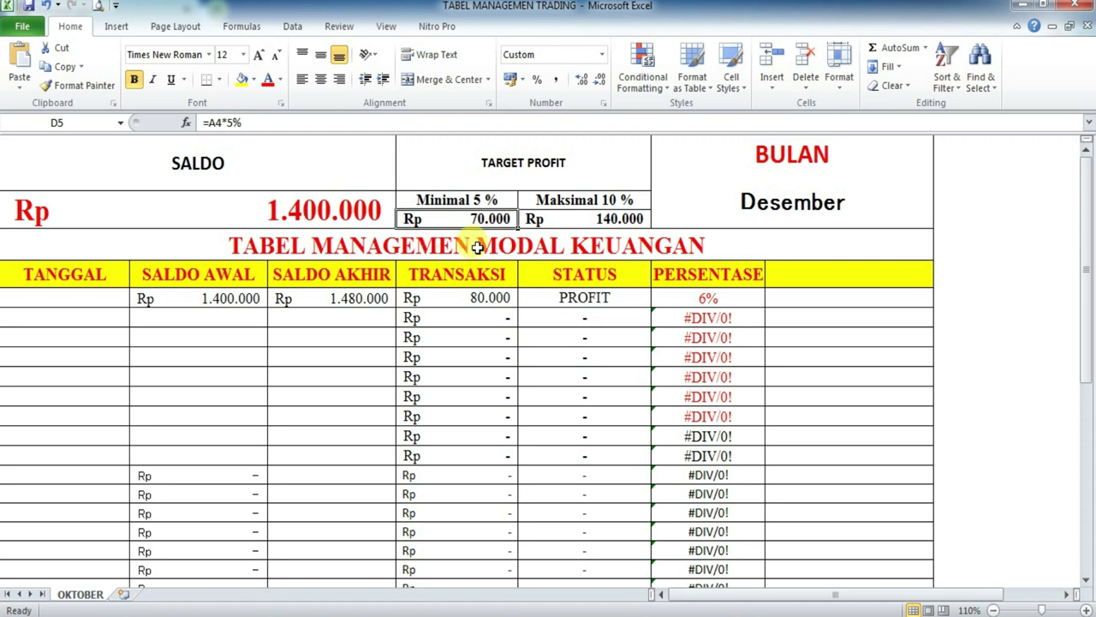
Examine the formulas of the maximum 10% and minimum 5% profit targets alongside the SALDO value they are based on
{"action": "left_click", "coordinate": [586, 221]}
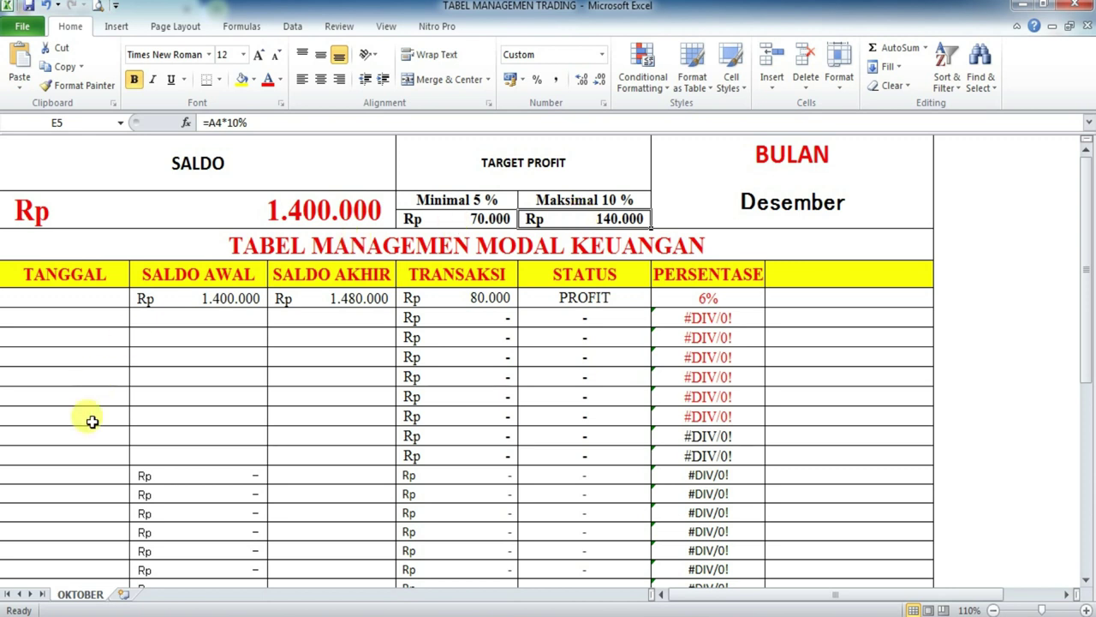
{"action": "left_click", "coordinate": [313, 221]}
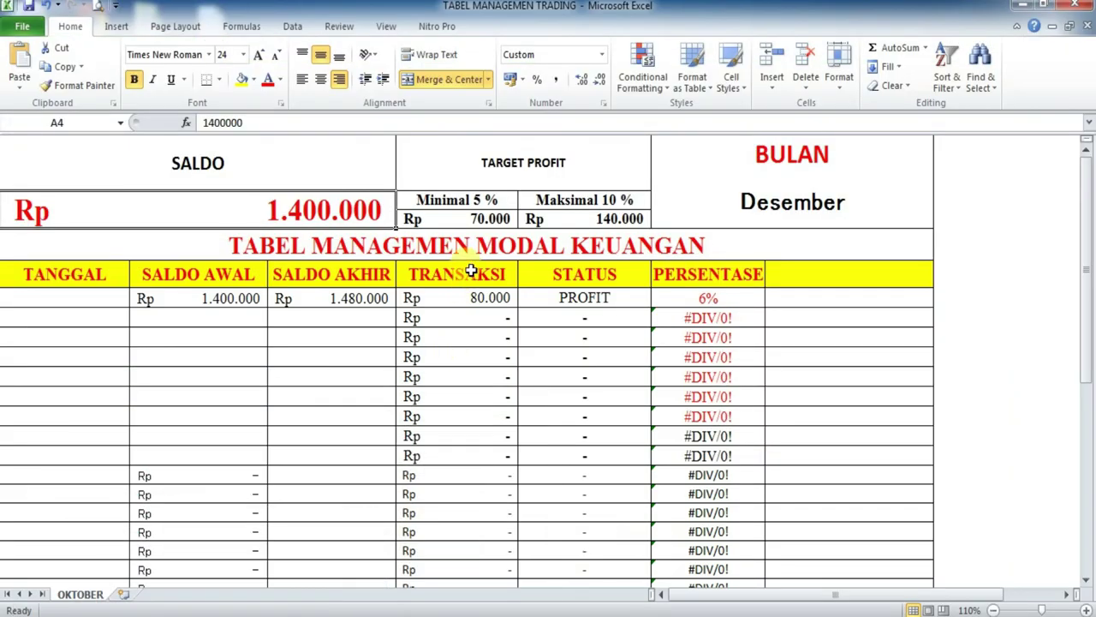
{"action": "left_click", "coordinate": [477, 222]}
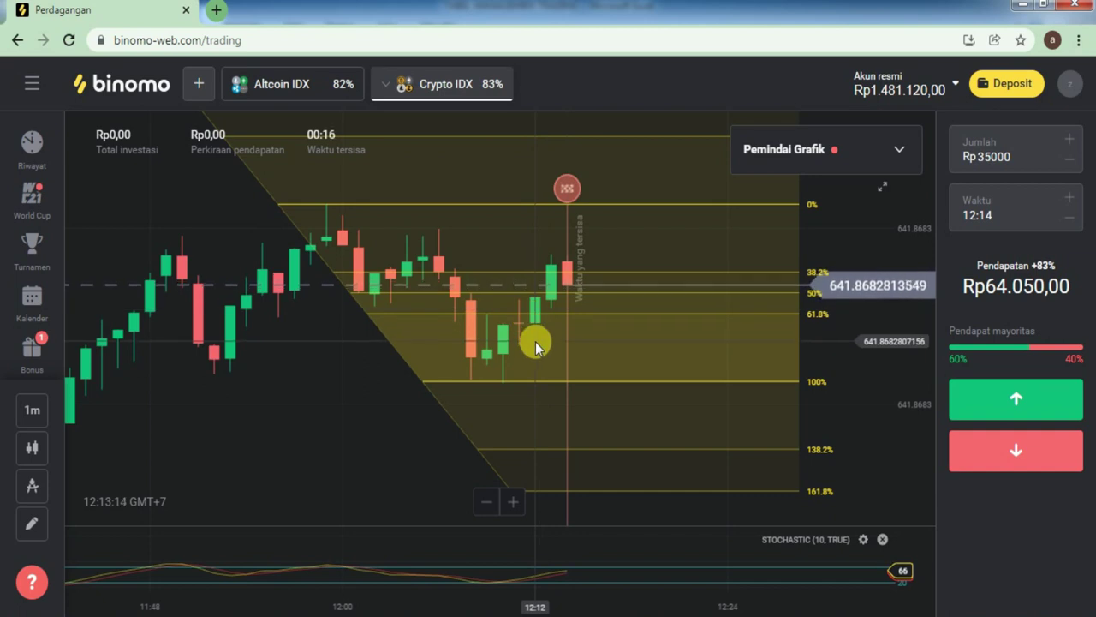
In Binomo, set the trade amount to Rp14000 and move the Crypto IDX Fibonacci's 0% point level with the latest candle high
{"action": "left_click", "coordinate": [1011, 160]}
{"action": "left_click", "coordinate": [872, 147]}
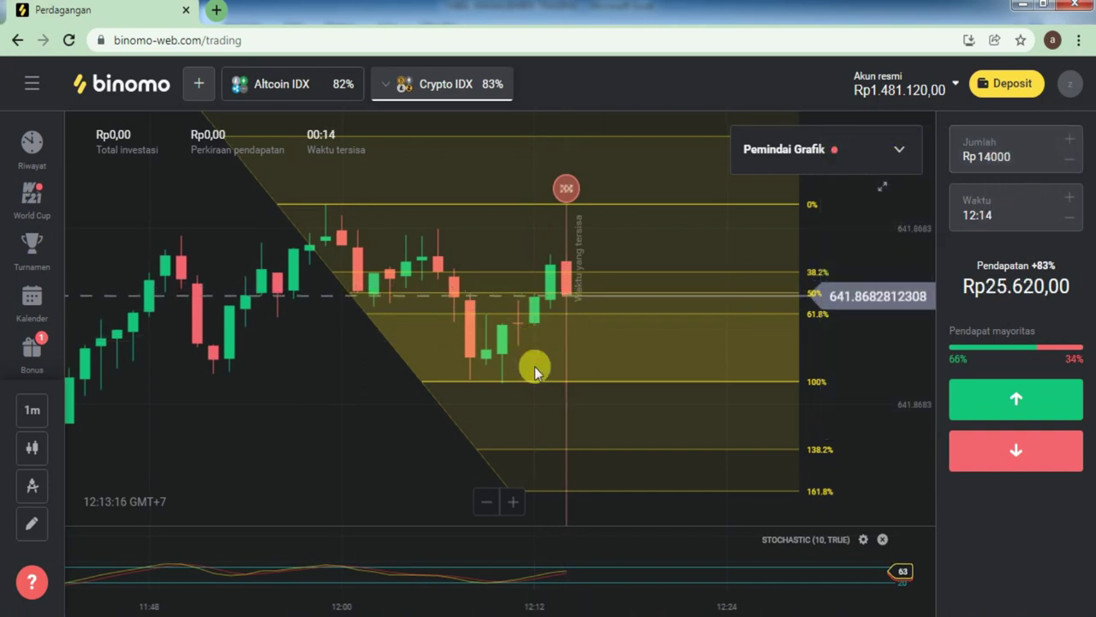
{"action": "left_click_drag", "start_coordinate": [277, 203], "coordinate": [484, 255]}
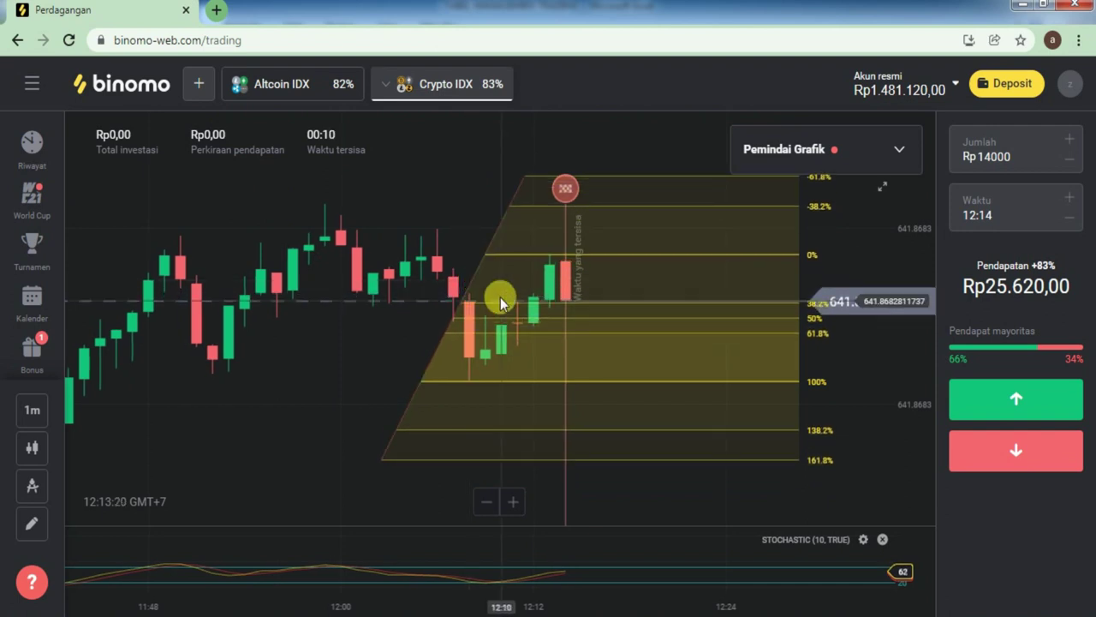
Move the 0% point of the Altcoin IDX Fibonacci above the 12:07 candle and return to the Crypto IDX chart
{"action": "left_click", "coordinate": [282, 82]}
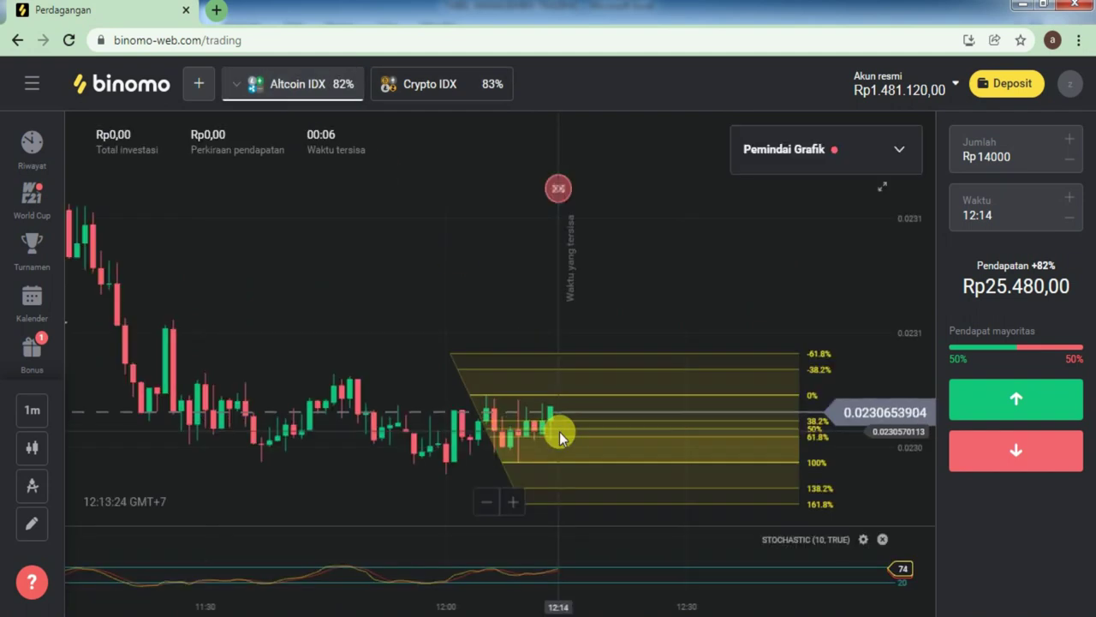
{"action": "scroll", "coordinate": [559, 432], "scroll_direction": "up", "scroll_amount": 5}
{"action": "mouse_move", "coordinate": [448, 291]}
{"action": "left_mouse_down"}
{"action": "mouse_move", "coordinate": [380, 254]}
{"action": "mouse_move", "coordinate": [443, 274]}
{"action": "left_mouse_up"}
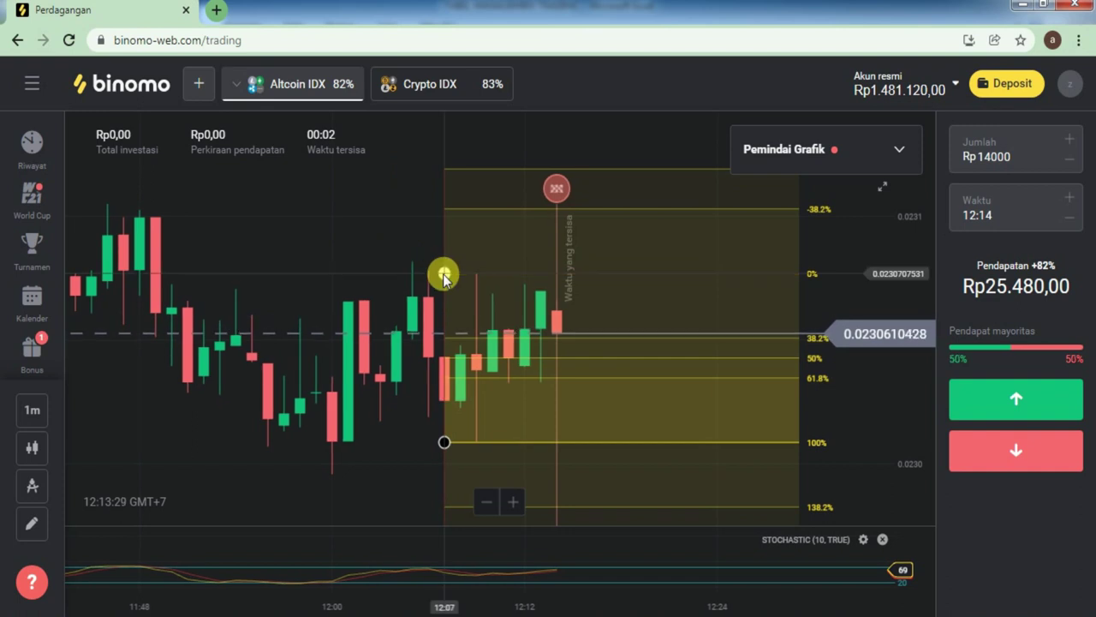
{"action": "left_click", "coordinate": [420, 91]}
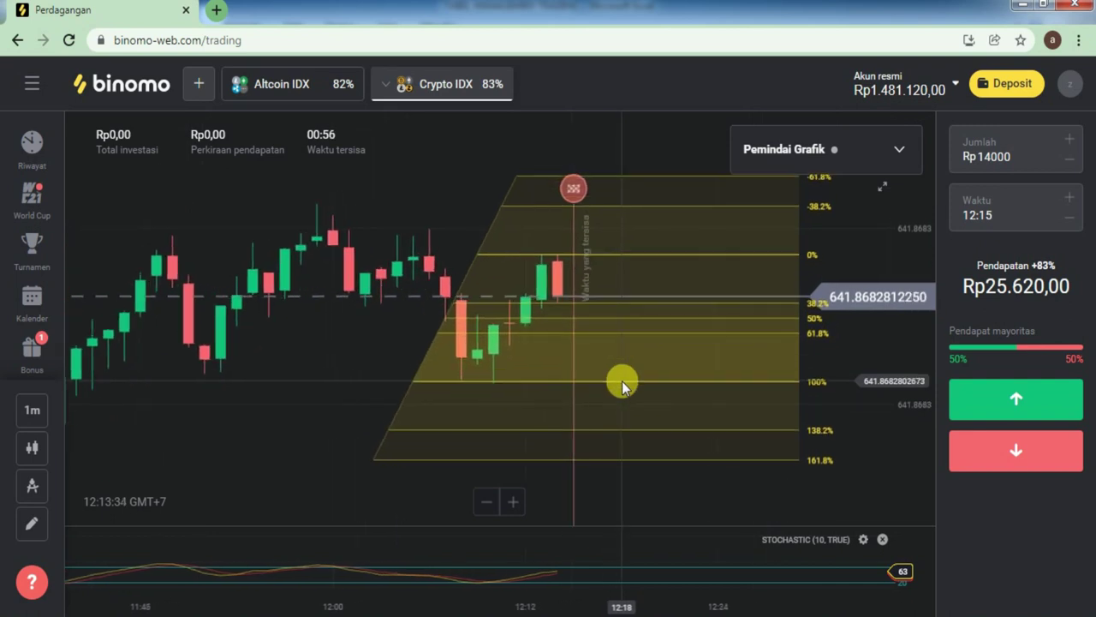
Compare the balances of the real and demo accounts and switch from the real account to the demo account
{"action": "left_click", "coordinate": [893, 96]}
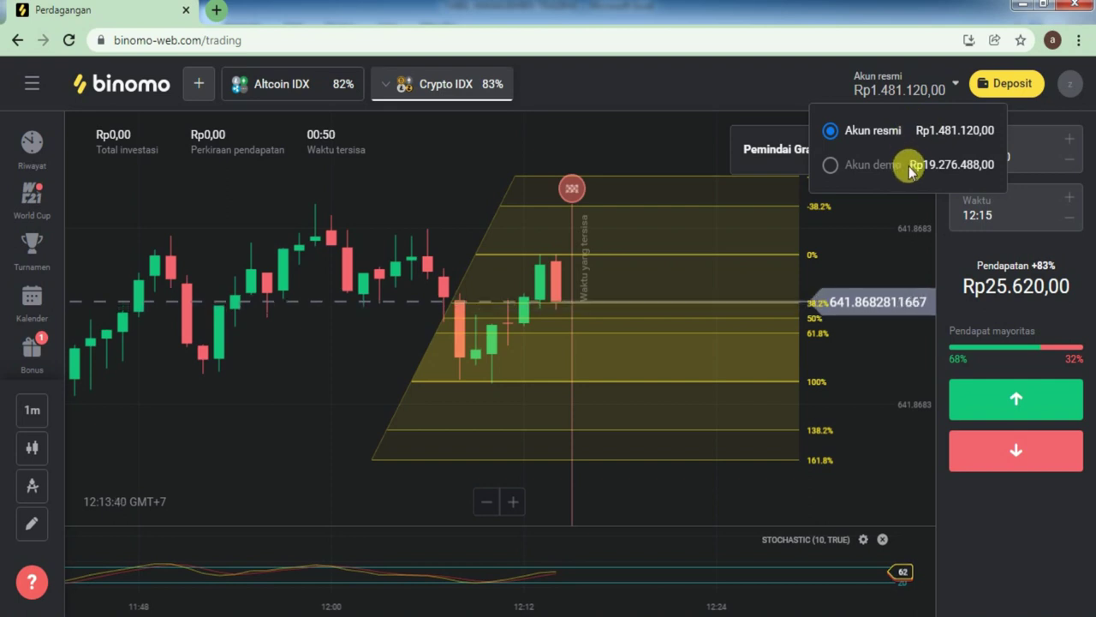
{"action": "left_click", "coordinate": [705, 84]}
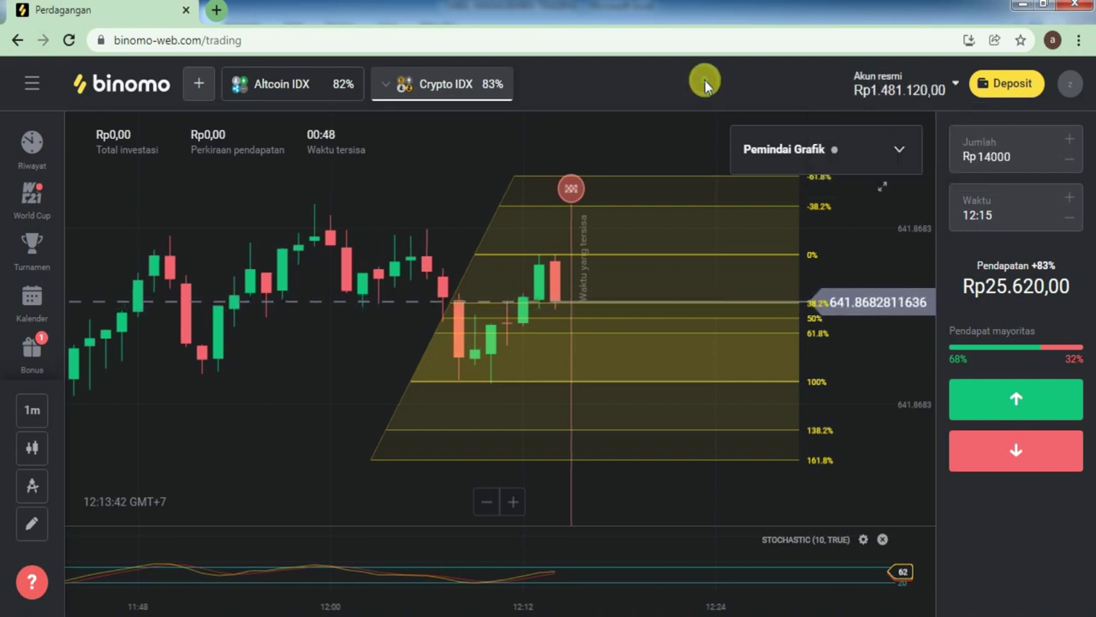
{"action": "left_click", "coordinate": [883, 97]}
{"action": "left_click", "coordinate": [873, 90]}
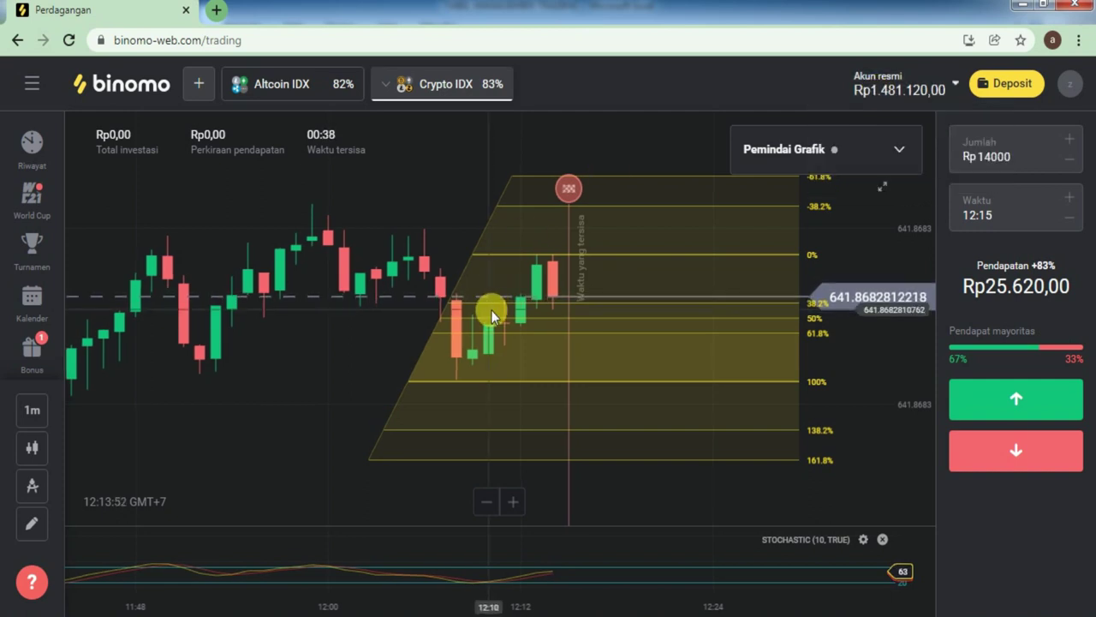
{"action": "left_click", "coordinate": [888, 93]}
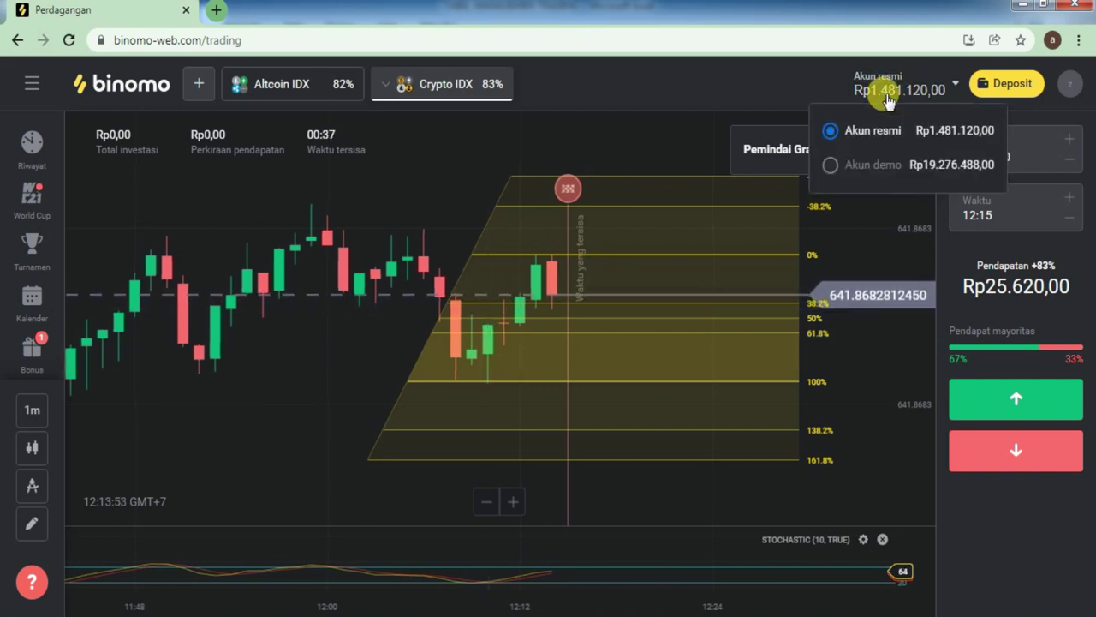
{"action": "left_click", "coordinate": [858, 174]}
{"action": "left_click", "coordinate": [745, 224]}
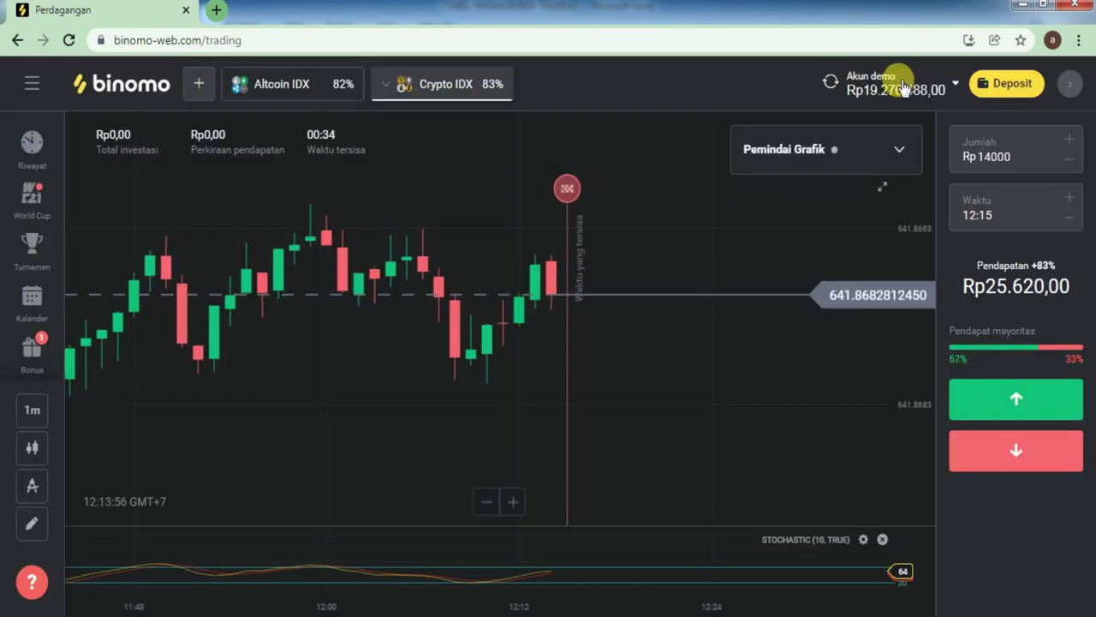
{"action": "left_click", "coordinate": [856, 95]}
{"action": "left_click", "coordinate": [731, 89]}
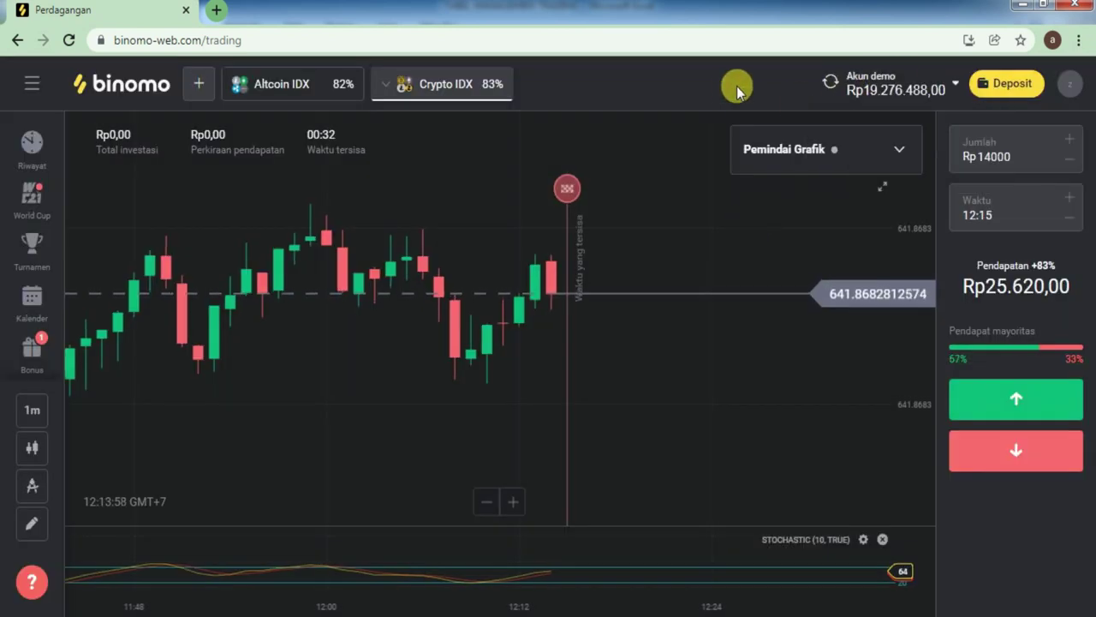
{"action": "left_click", "coordinate": [869, 87]}
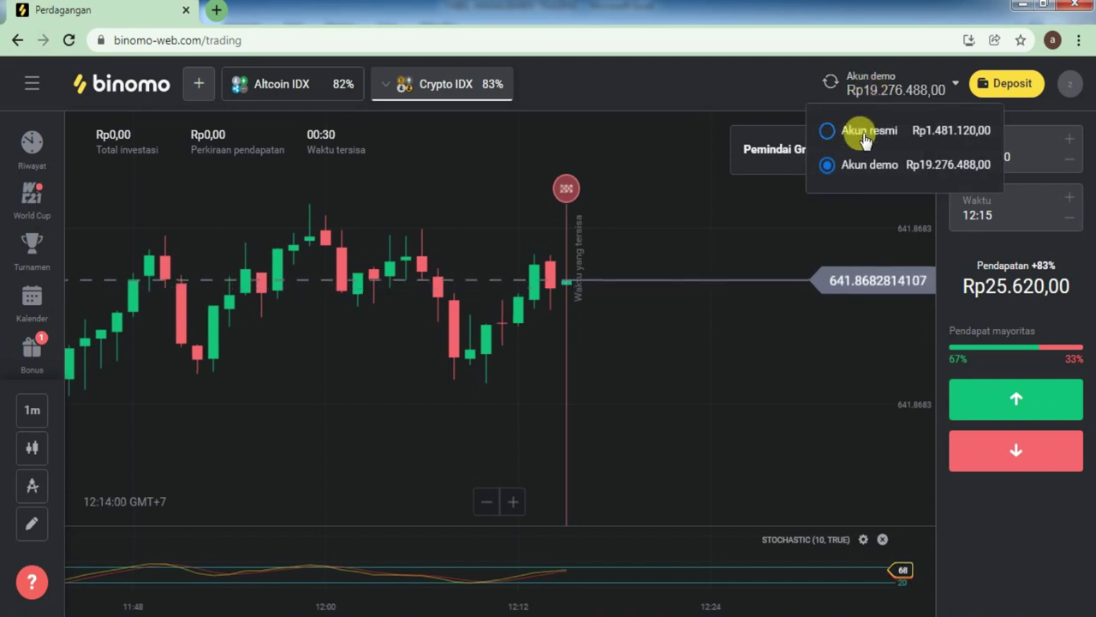
{"action": "left_click", "coordinate": [730, 90]}
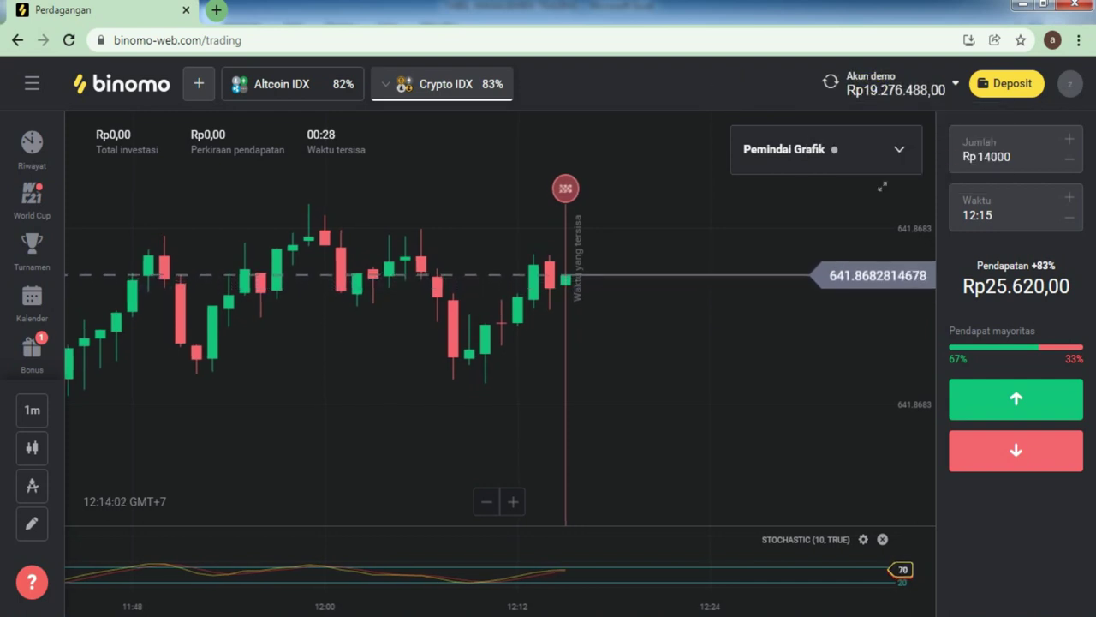
Switch to the Excel table and review the SALDO and its minimum 5% profit target
{"action": "left_click", "coordinate": [79, 615]}
{"action": "left_click", "coordinate": [307, 213]}
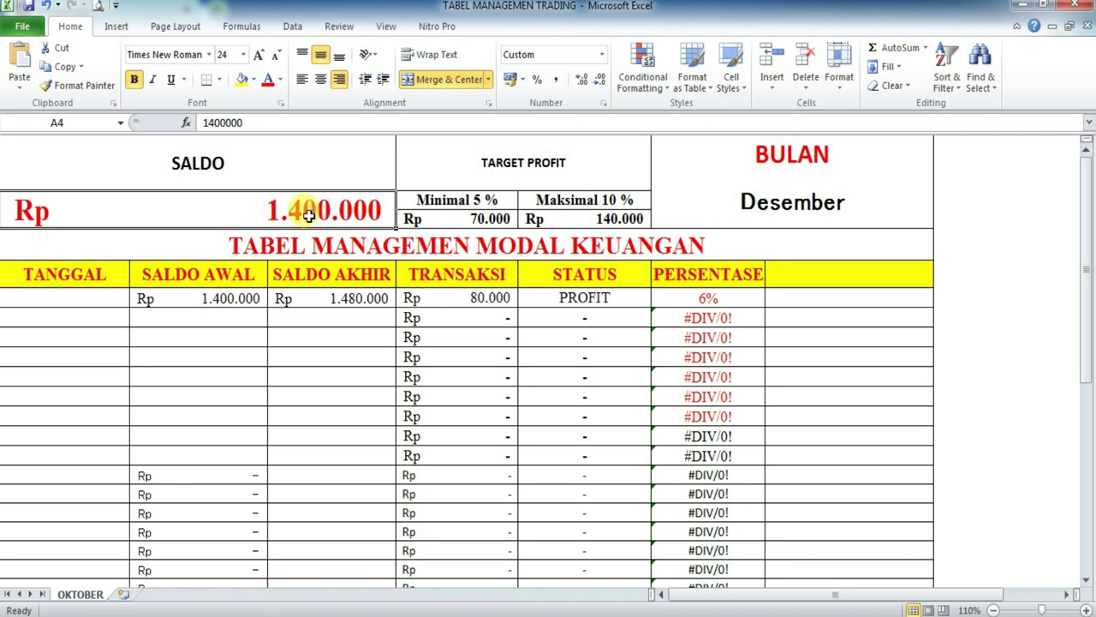
{"action": "left_click", "coordinate": [482, 201]}
{"action": "left_click", "coordinate": [486, 221]}
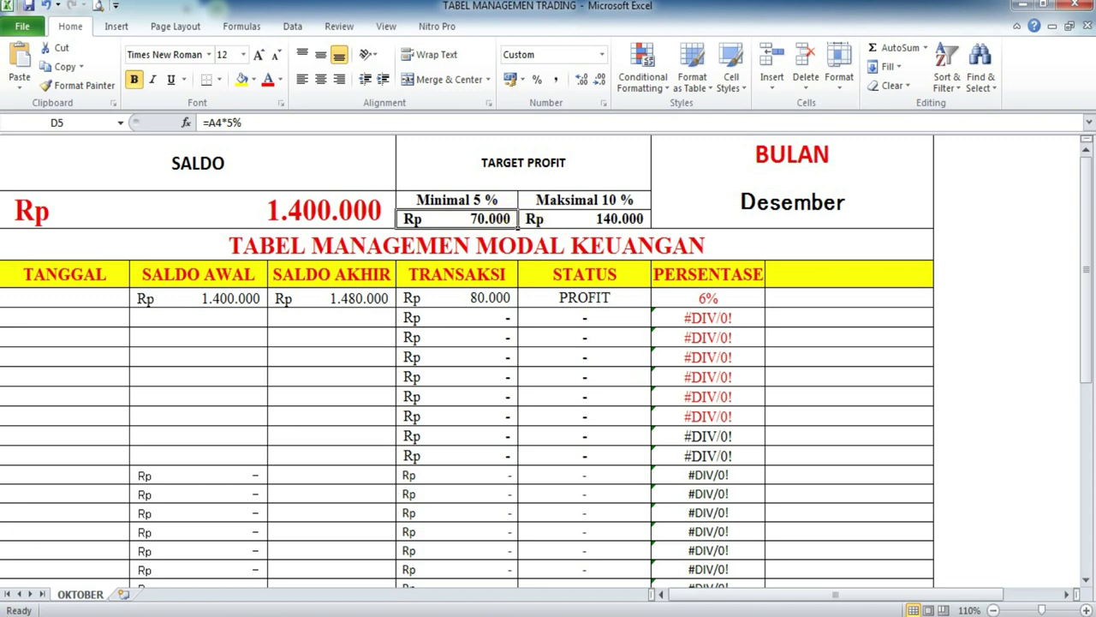
Open Calculator and multiply the minimum daily target of 70000 by 30
{"action": "key", "text": "super"}
{"action": "left_click", "coordinate": [62, 75]}
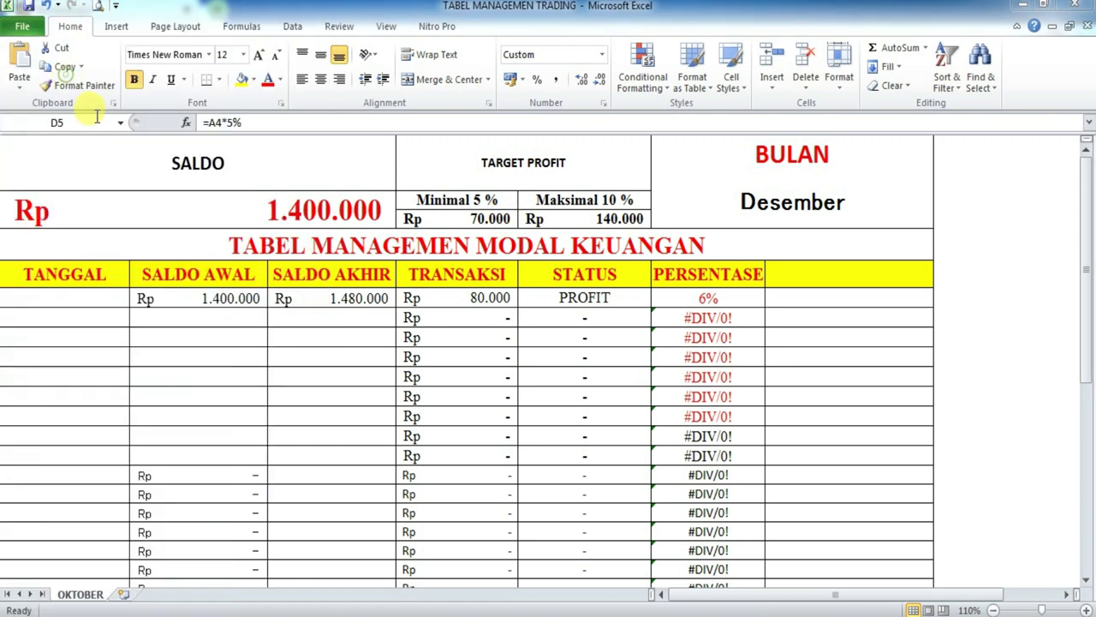
{"action": "left_click", "coordinate": [762, 371]}
{"action": "left_click", "coordinate": [779, 453]}
{"action": "left_click", "coordinate": [780, 453]}
{"action": "left_click", "coordinate": [779, 453]}
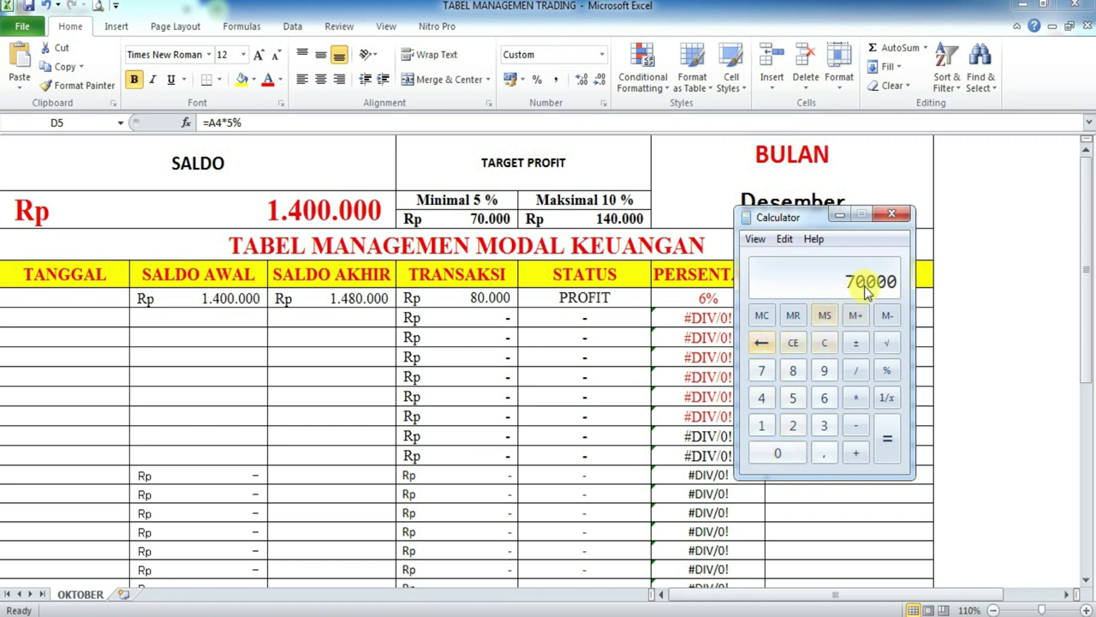
{"action": "left_click", "coordinate": [782, 454]}
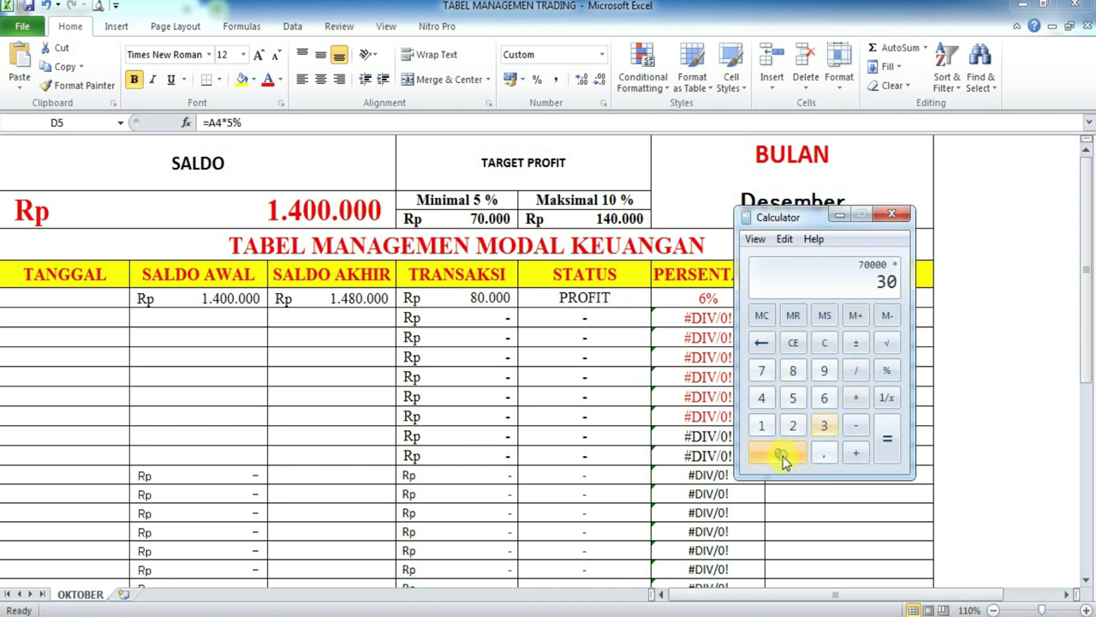
{"action": "left_click", "coordinate": [887, 447]}
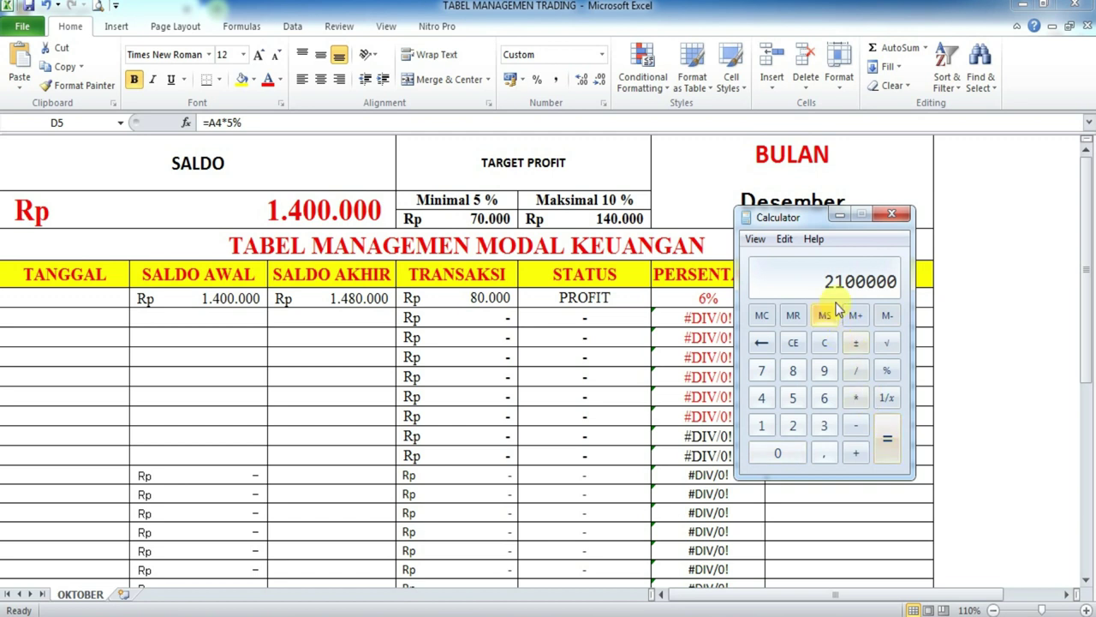
Add the starting balance of 1400000 to the calculated product and minimize Calculator
{"action": "left_click", "coordinate": [762, 425]}
{"action": "left_click", "coordinate": [762, 398]}
{"action": "left_click", "coordinate": [777, 453]}
{"action": "left_click", "coordinate": [777, 453]}
{"action": "left_click", "coordinate": [777, 453]}
{"action": "left_click", "coordinate": [776, 453]}
{"action": "left_click", "coordinate": [778, 453]}
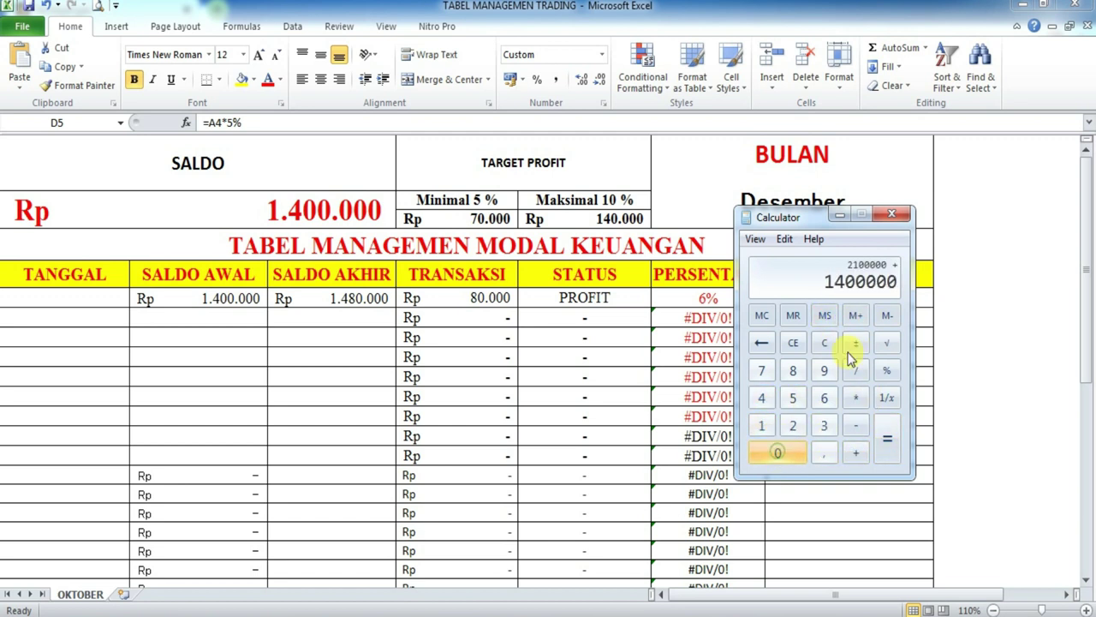
{"action": "left_click", "coordinate": [888, 437]}
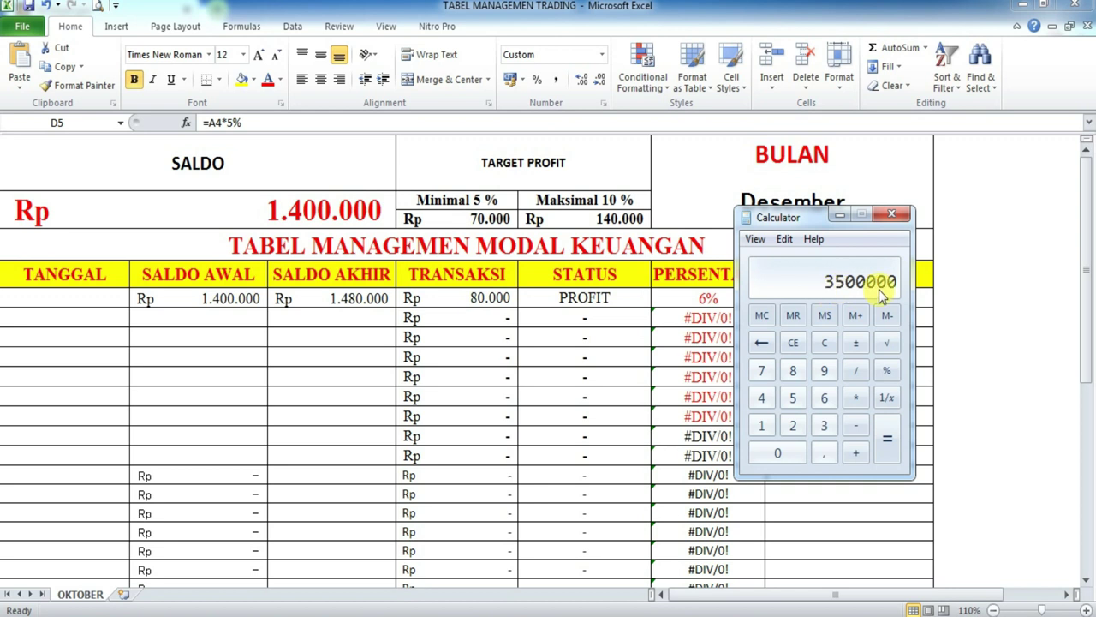
{"action": "left_click", "coordinate": [840, 215]}
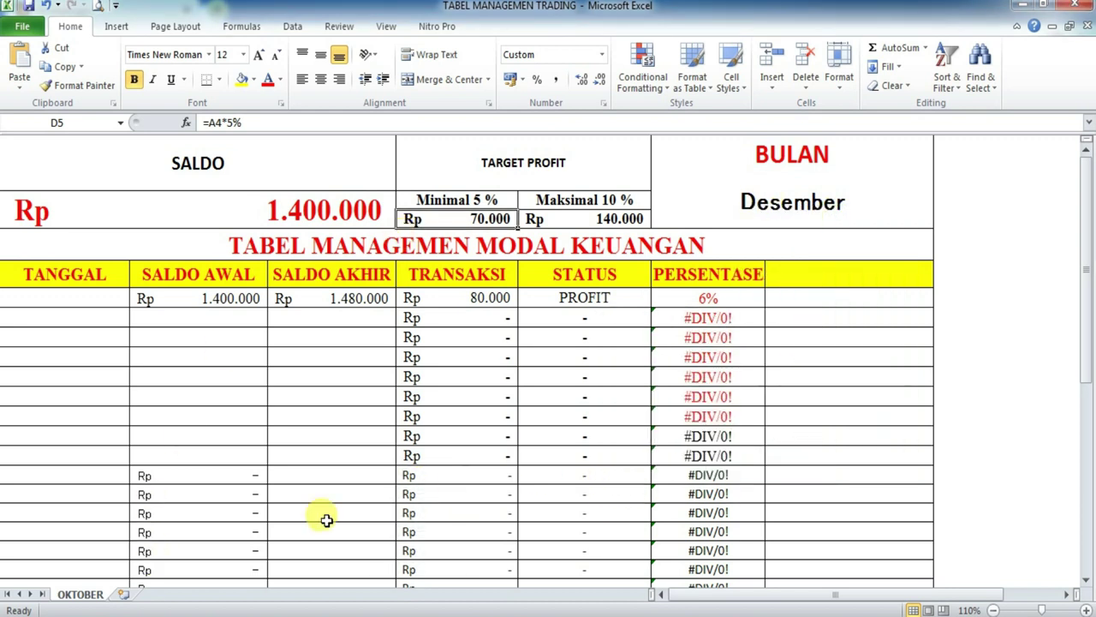
Check the real account balance in Binomo against the SALDO and minimum 5% target in the Excel table
{"action": "key", "text": "alt+Tab"}
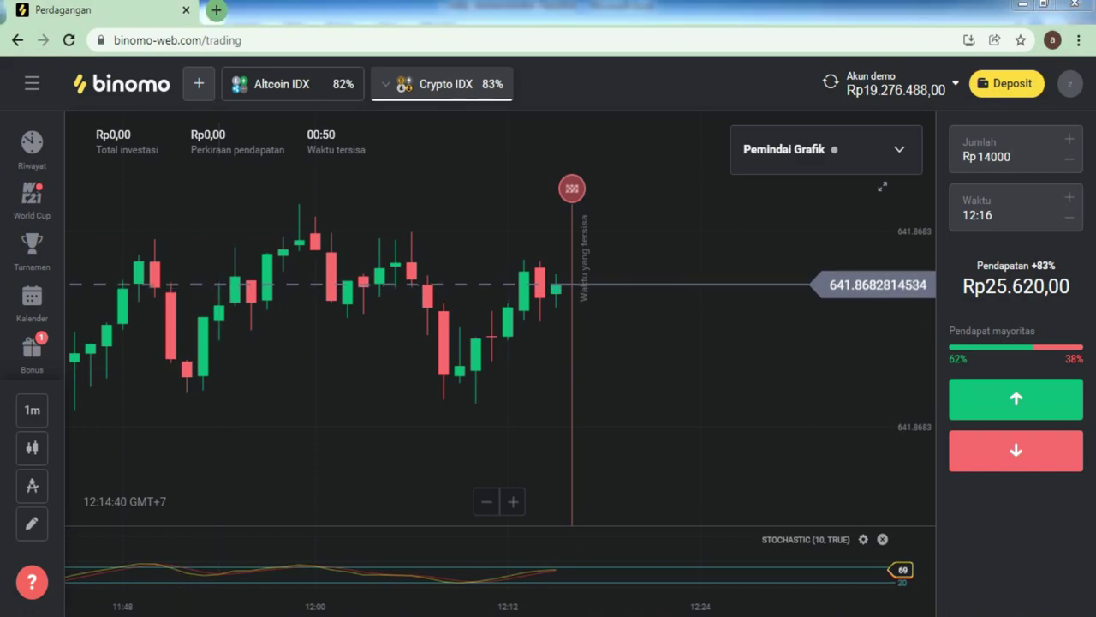
{"action": "key", "text": "alt+Tab"}
{"action": "key", "text": "alt+Tab"}
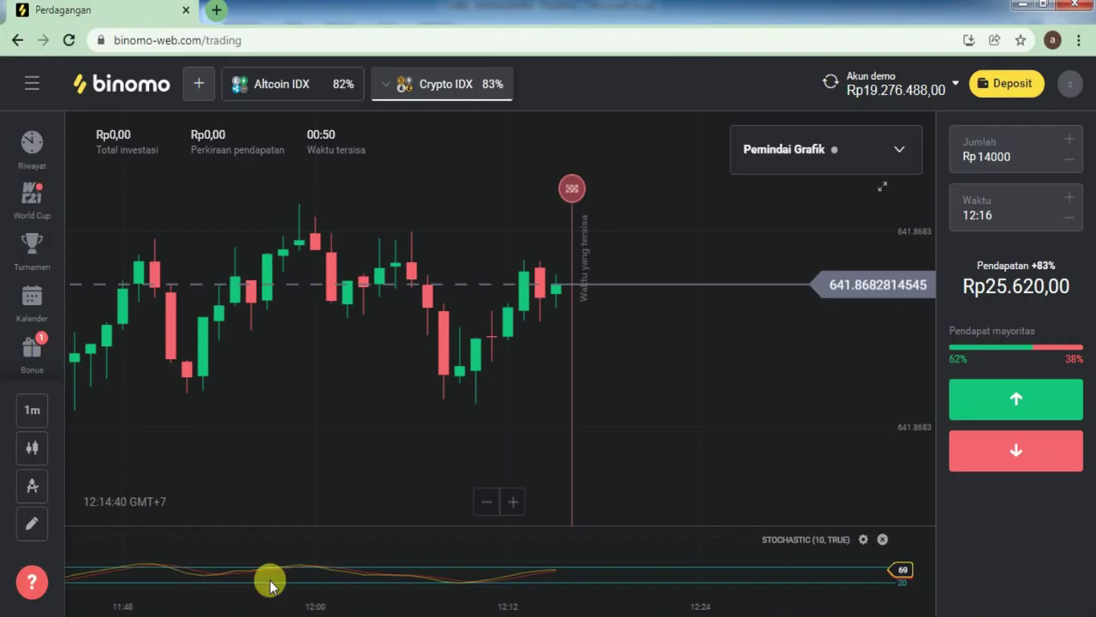
{"action": "left_click", "coordinate": [865, 83]}
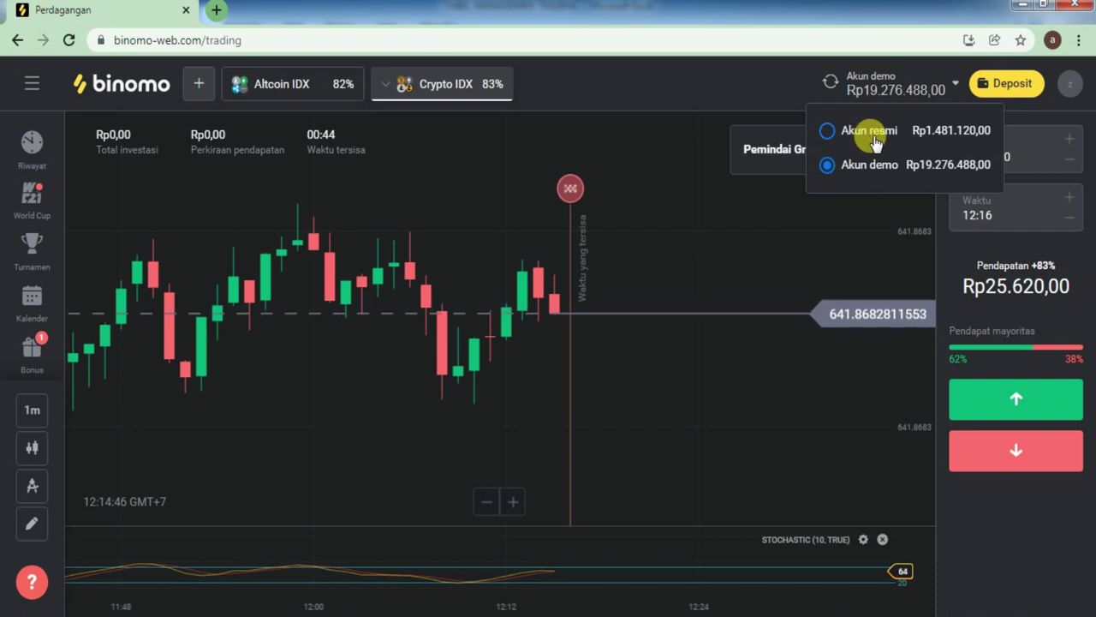
{"action": "left_click", "coordinate": [717, 86]}
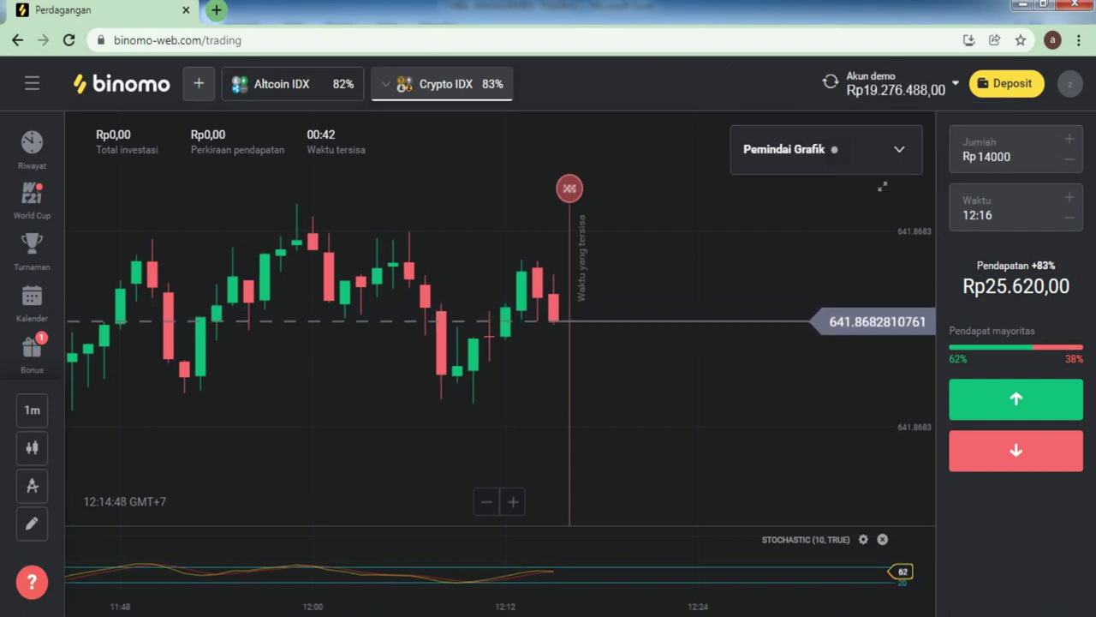
{"action": "key", "text": "alt+Tab"}
{"action": "left_click", "coordinate": [468, 206]}
{"action": "left_click", "coordinate": [343, 208]}
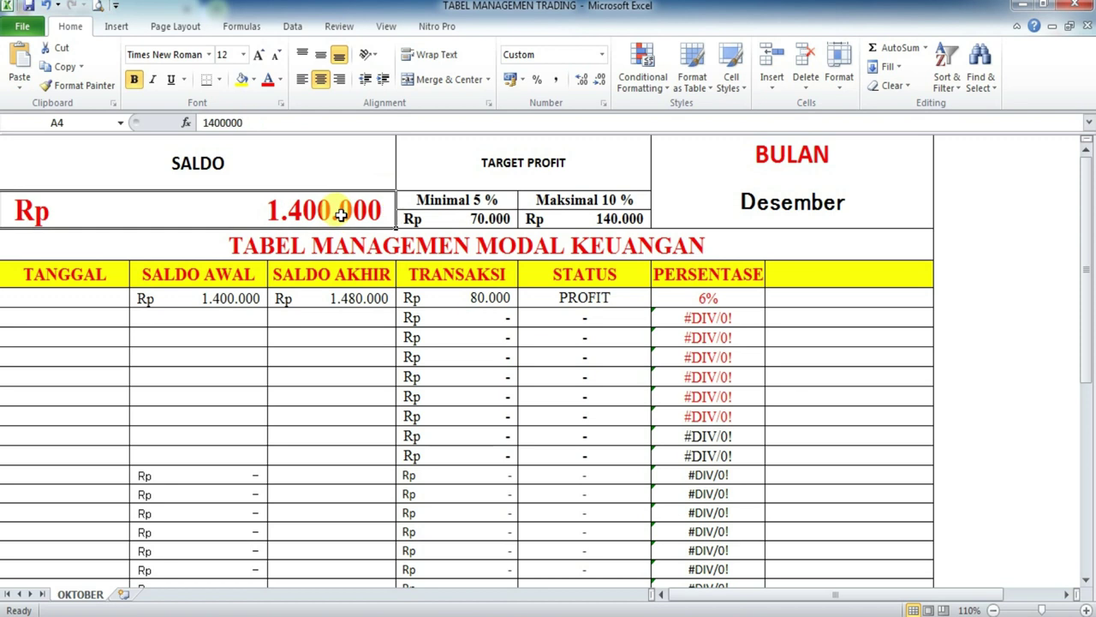
{"action": "left_click", "coordinate": [473, 220]}
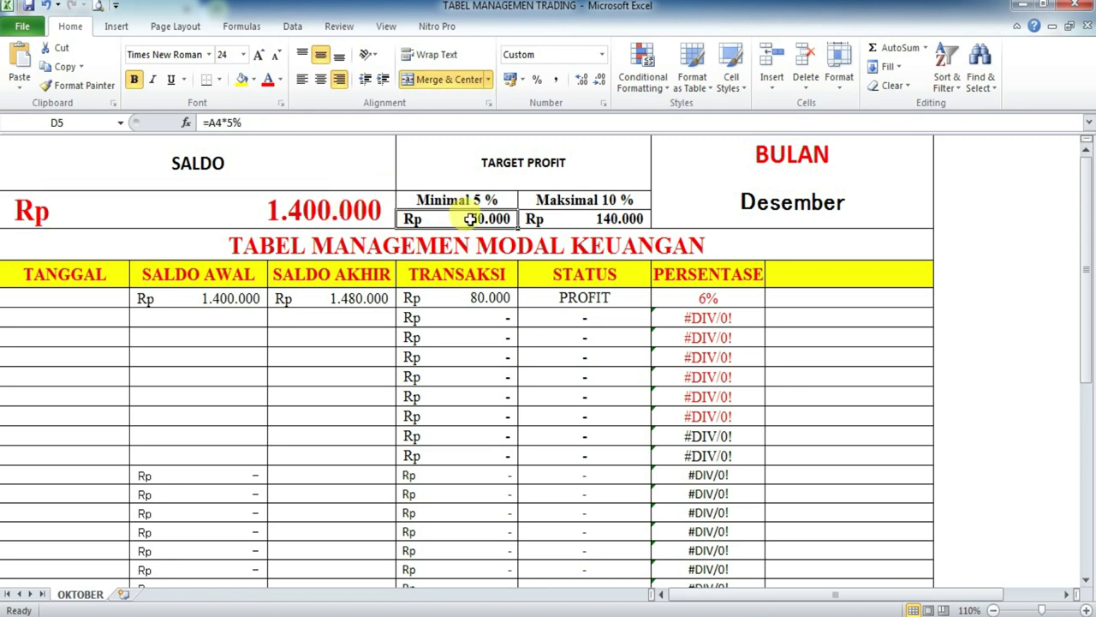
Set the SALDO to 14.000.000 and check the recalculated minimum 5% and maximum 10% profit targets
{"action": "left_click", "coordinate": [321, 206]}
{"action": "double_click", "coordinate": [319, 203]}
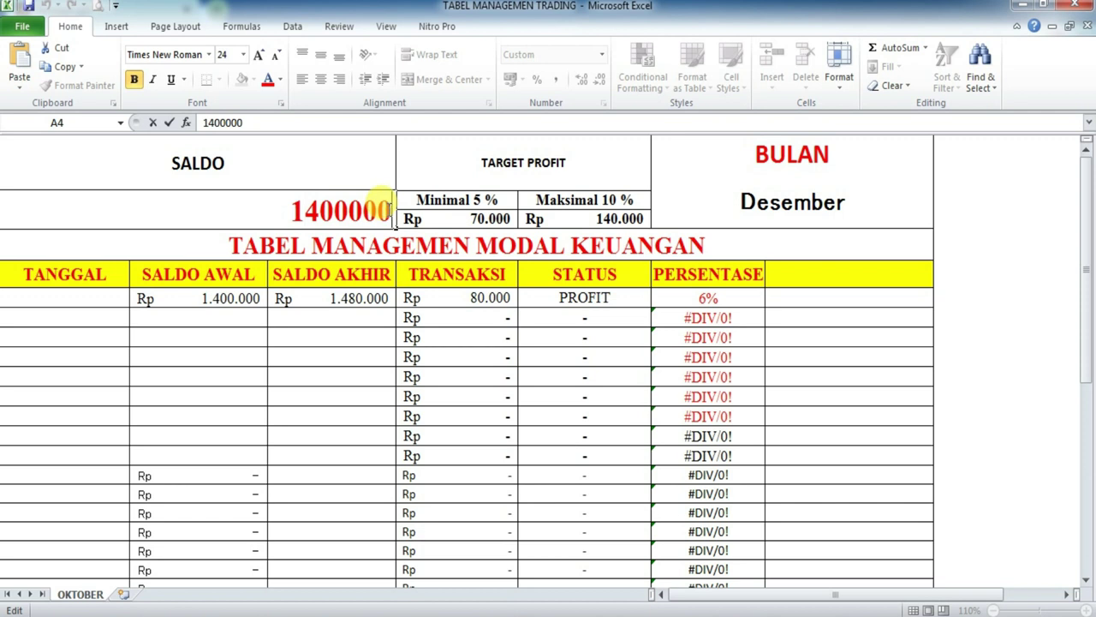
{"action": "type", "text": "0"}
{"action": "left_click", "coordinate": [312, 322]}
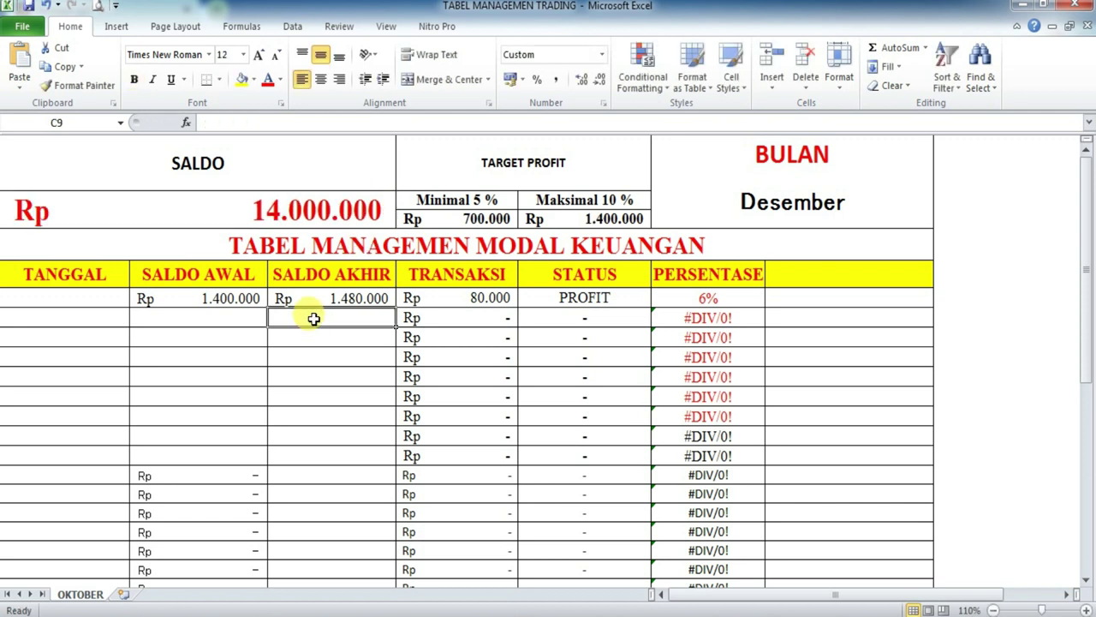
{"action": "left_click", "coordinate": [457, 218]}
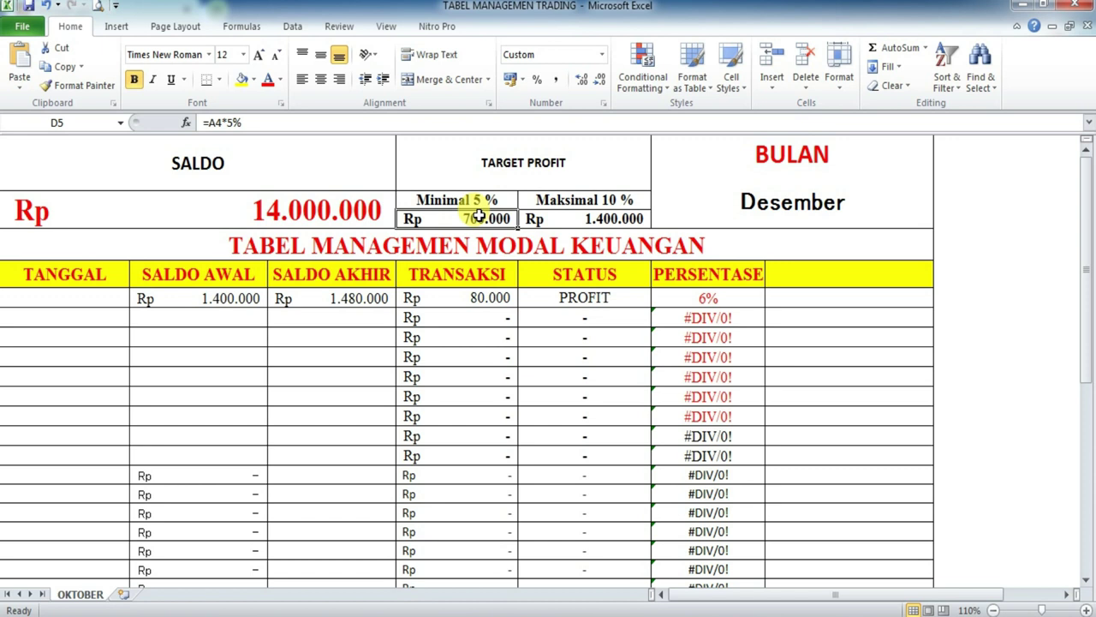
{"action": "left_click", "coordinate": [580, 216]}
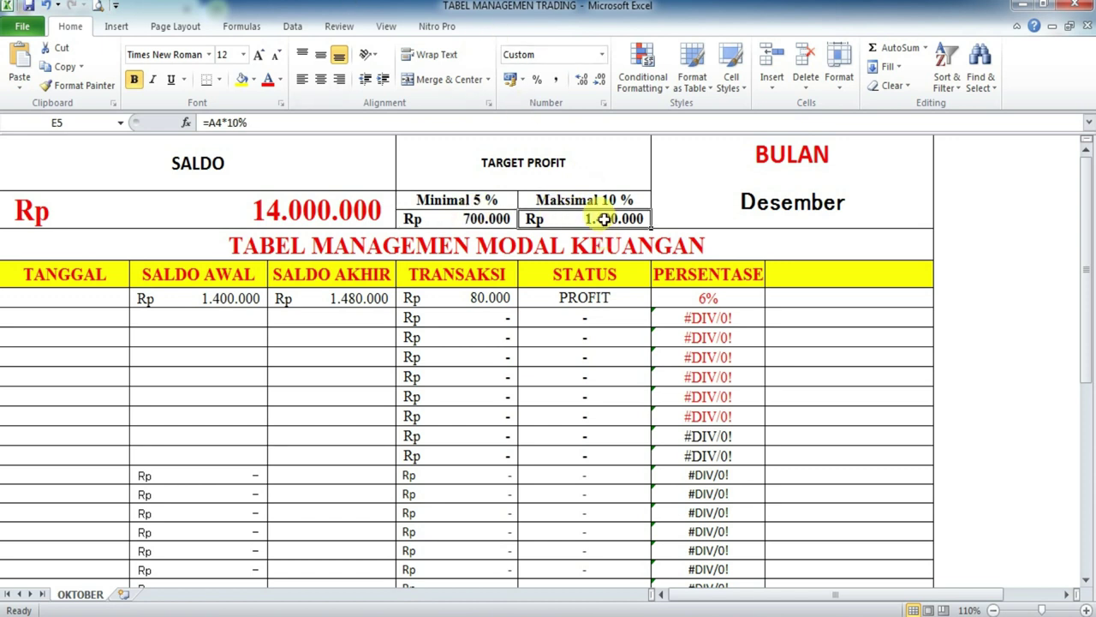
Set the SALDO to 1.400.000 and check the recalculated minimum 5% profit target
{"action": "left_click", "coordinate": [317, 214]}
{"action": "left_click_drag", "start_coordinate": [305, 216], "coordinate": [358, 216]}
{"action": "left_click", "coordinate": [700, 253]}
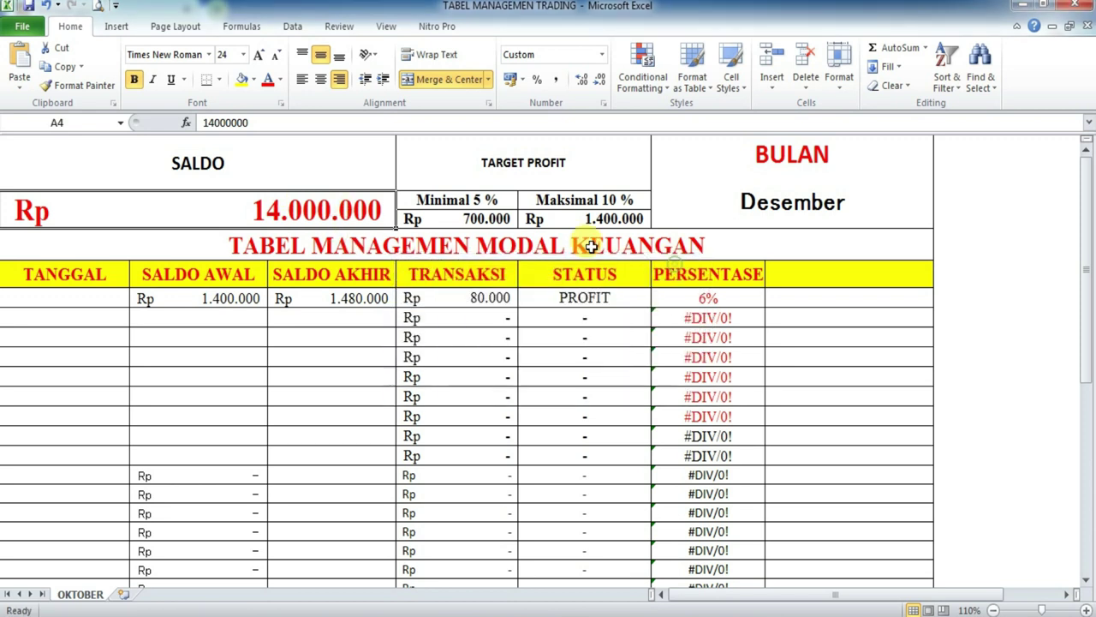
{"action": "double_click", "coordinate": [367, 207]}
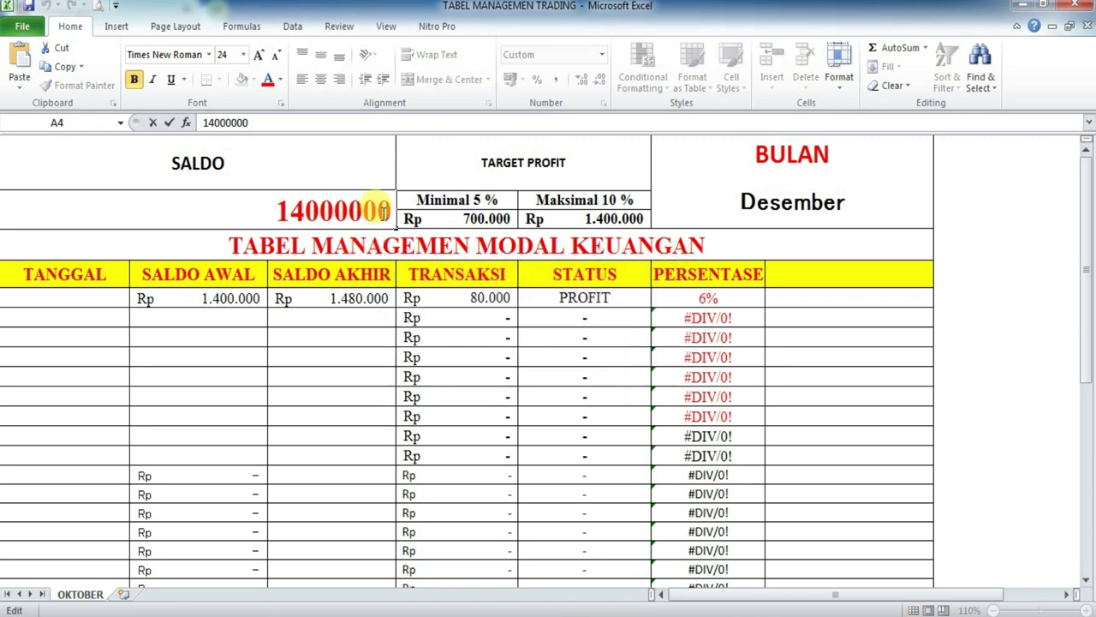
{"action": "left_click", "coordinate": [294, 371]}
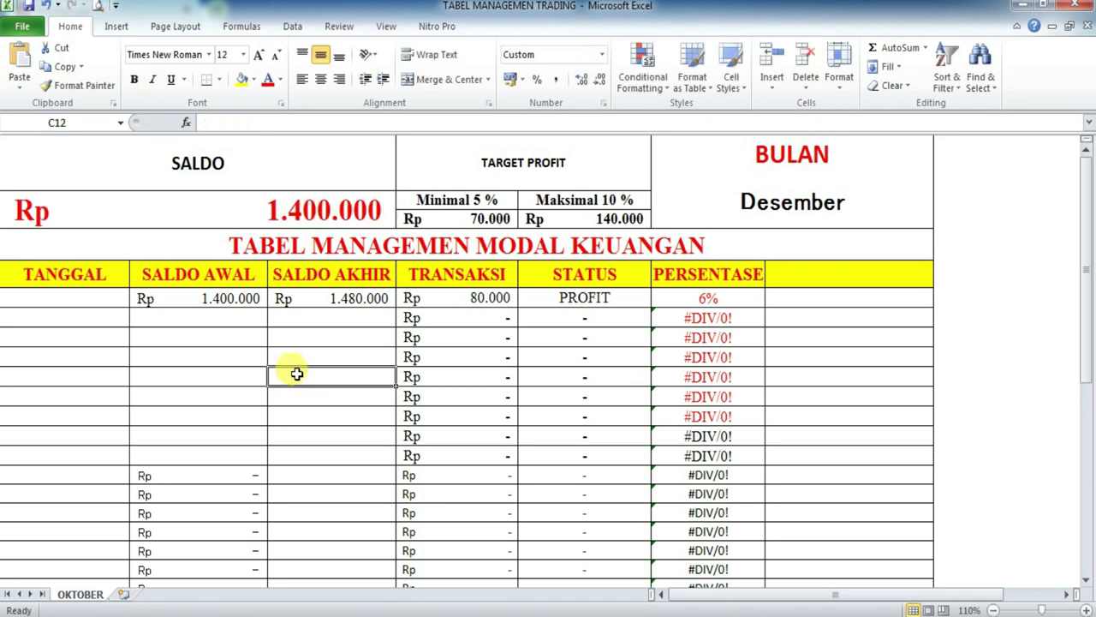
{"action": "left_click", "coordinate": [479, 221]}
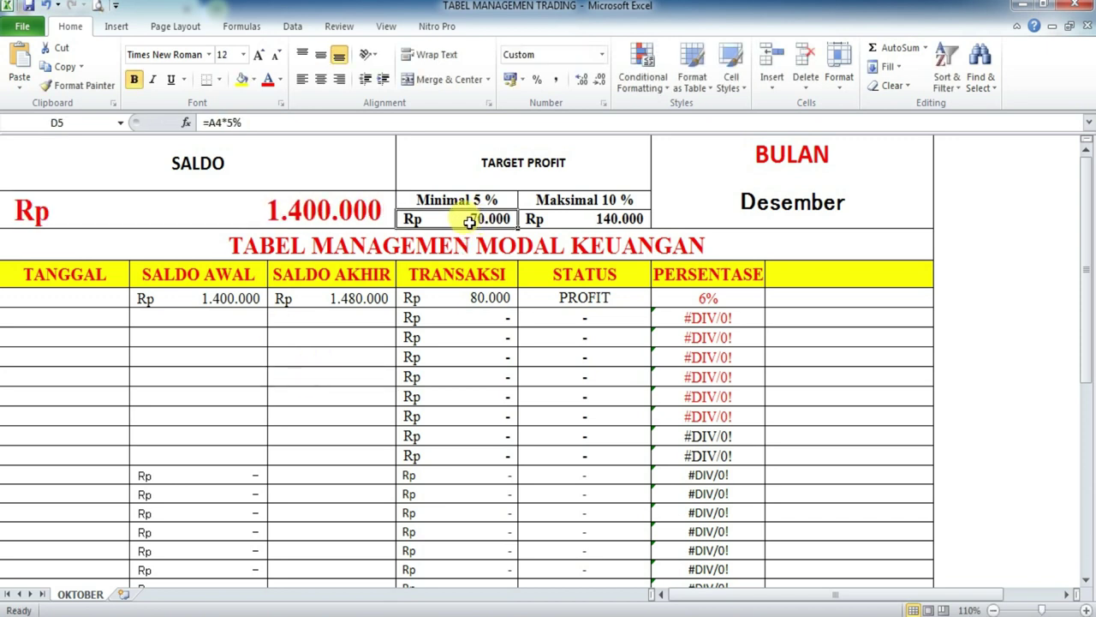
{"action": "left_click", "coordinate": [487, 196]}
{"action": "left_click", "coordinate": [488, 216]}
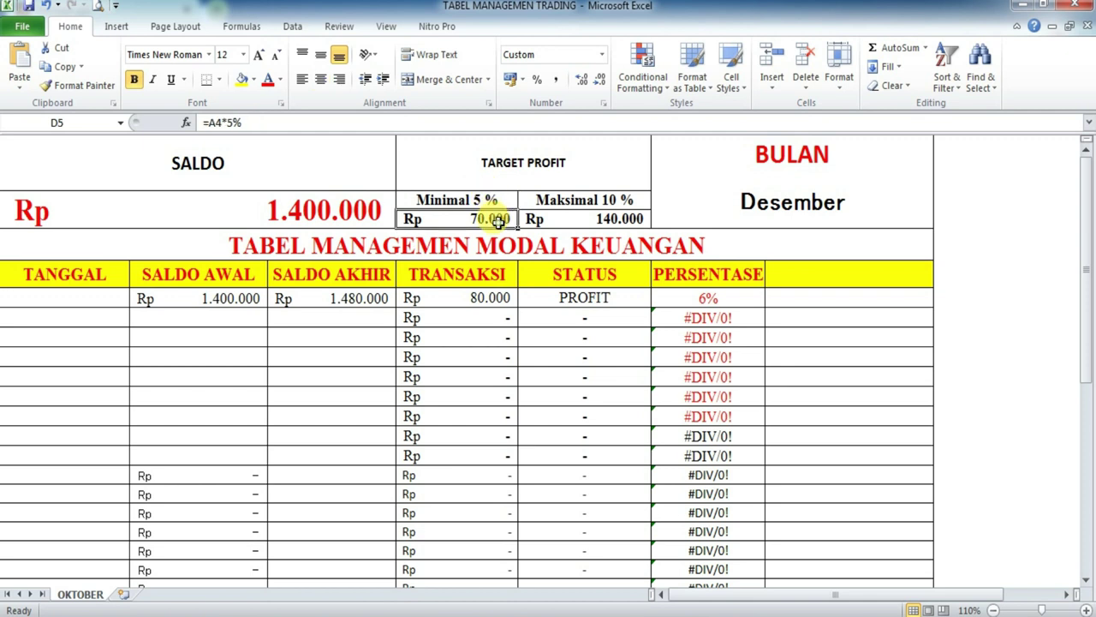
Set the SALDO back to 14.000.000 and select the minimum 5% target for comparison
{"action": "left_click", "coordinate": [291, 214]}
{"action": "double_click", "coordinate": [292, 214]}
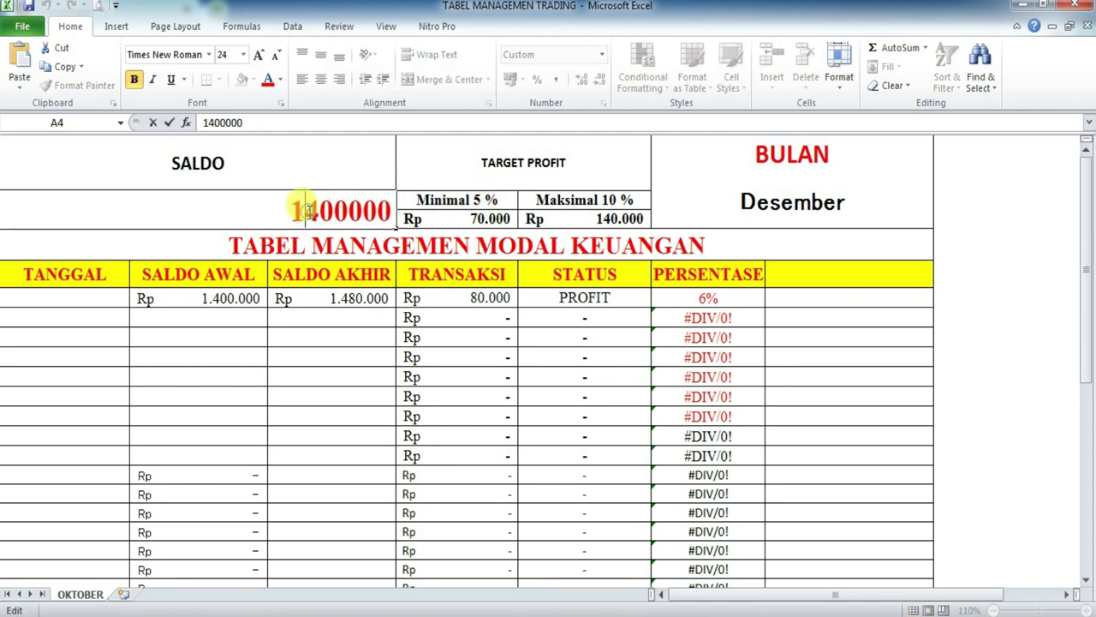
{"action": "left_click_drag", "start_coordinate": [317, 210], "coordinate": [333, 210]}
{"action": "left_click", "coordinate": [333, 216]}
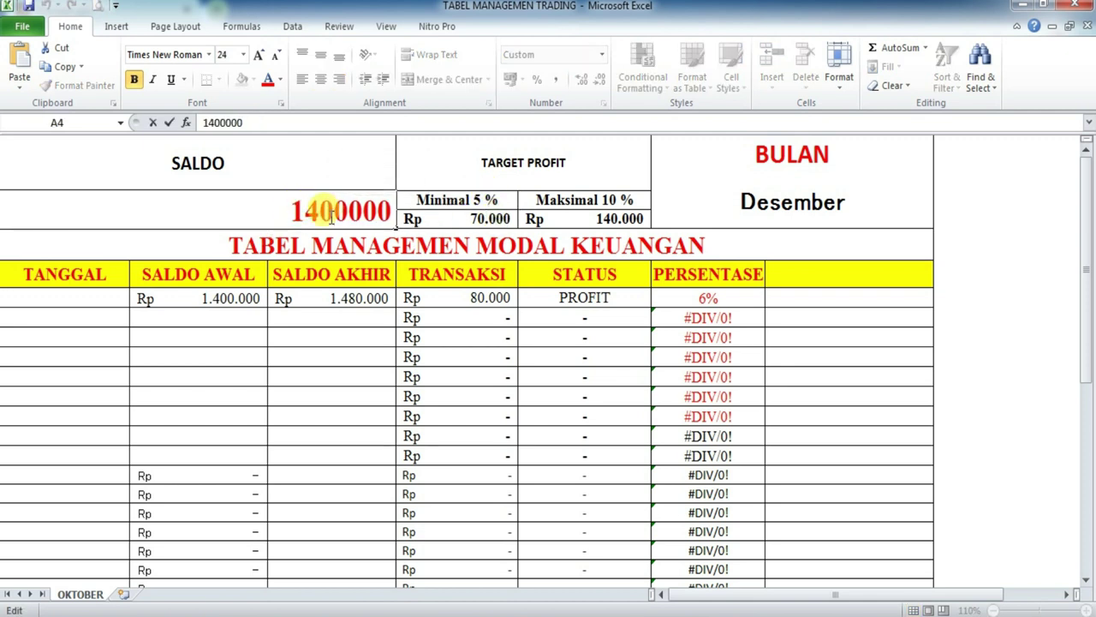
{"action": "left_click", "coordinate": [311, 354]}
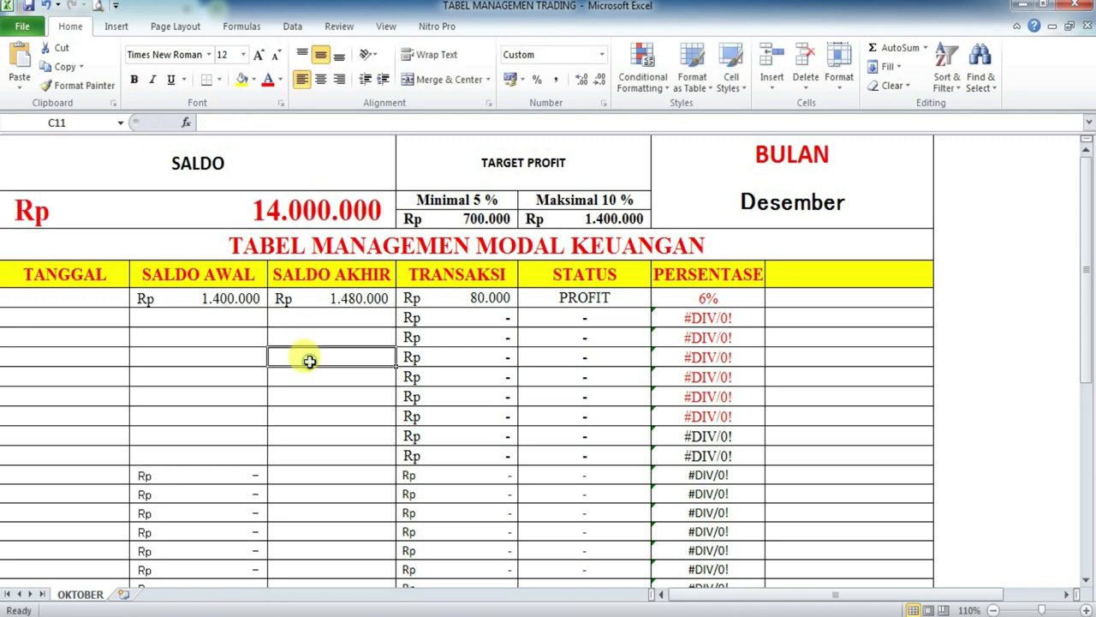
{"action": "left_click", "coordinate": [482, 219]}
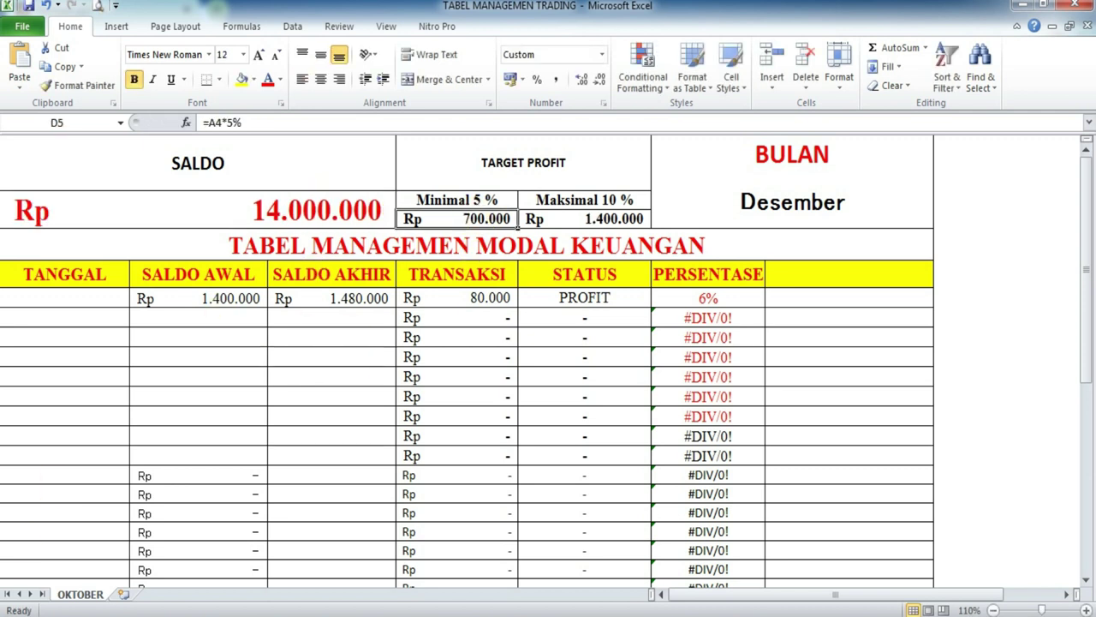
Open Calculator, multiply the minimum daily target of 700000 by 30, and clear the result
{"action": "key", "text": "XF86Calculator"}
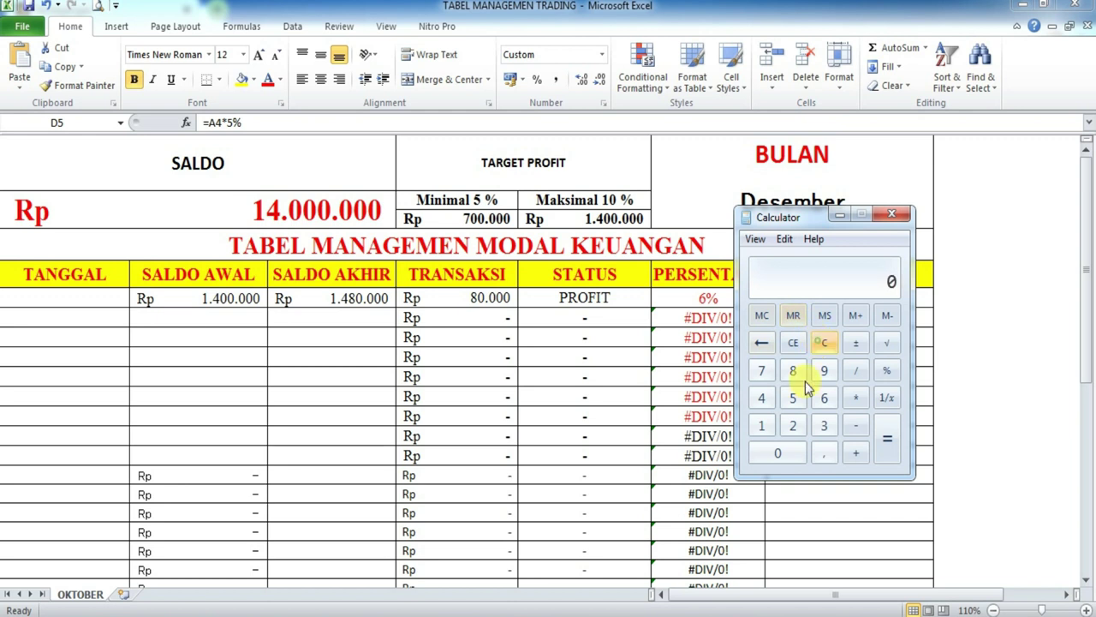
{"action": "left_click", "coordinate": [762, 370]}
{"action": "triple_click", "coordinate": [773, 454]}
{"action": "left_click", "coordinate": [773, 454]}
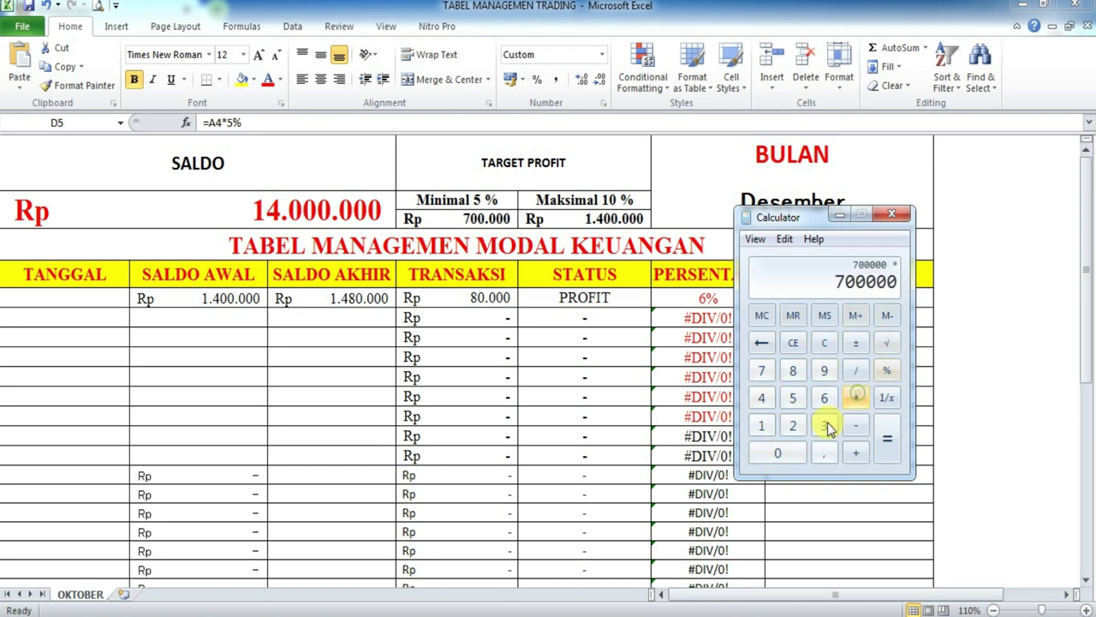
{"action": "left_click", "coordinate": [827, 428]}
{"action": "left_click", "coordinate": [776, 451]}
{"action": "left_click", "coordinate": [885, 435]}
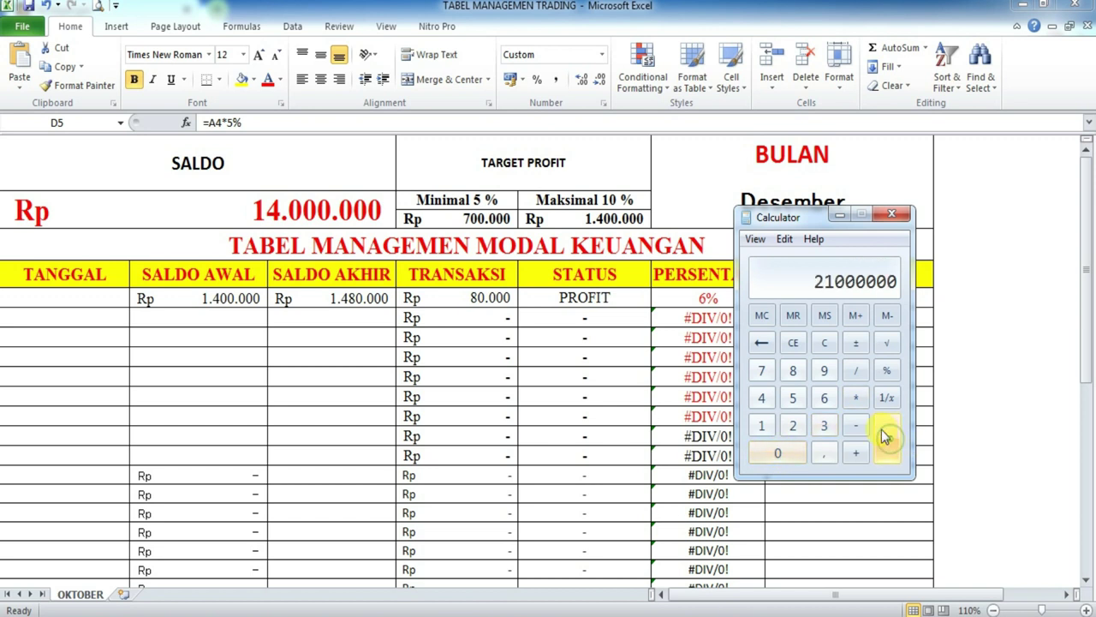
{"action": "left_click", "coordinate": [824, 347]}
{"action": "left_click", "coordinate": [356, 209]}
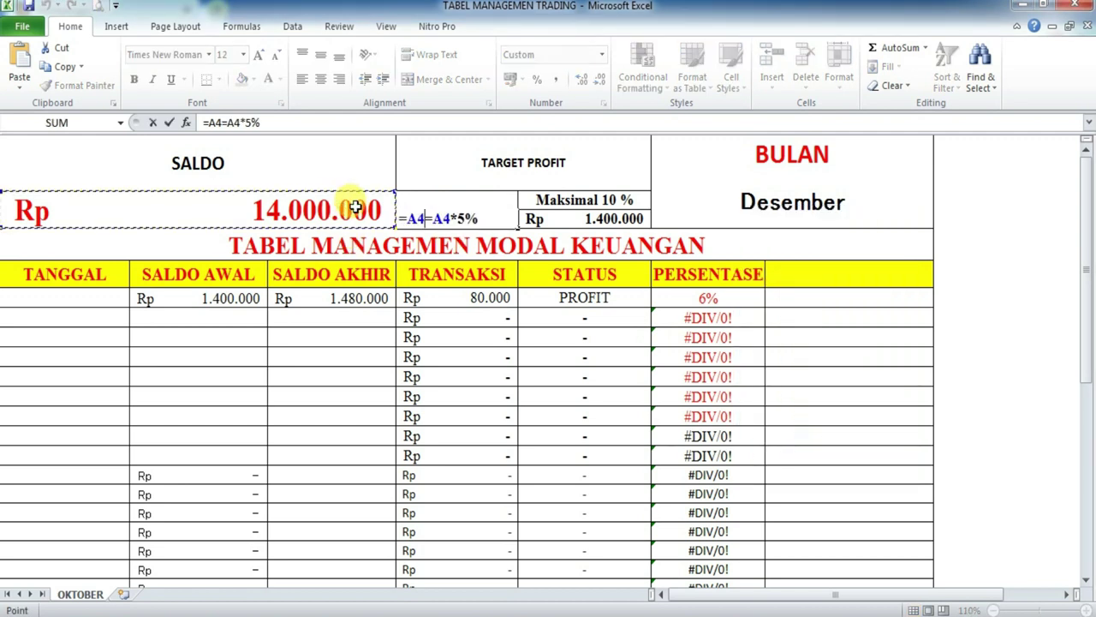
{"action": "left_click", "coordinate": [351, 361]}
{"action": "left_click", "coordinate": [340, 206]}
{"action": "left_click", "coordinate": [451, 219]}
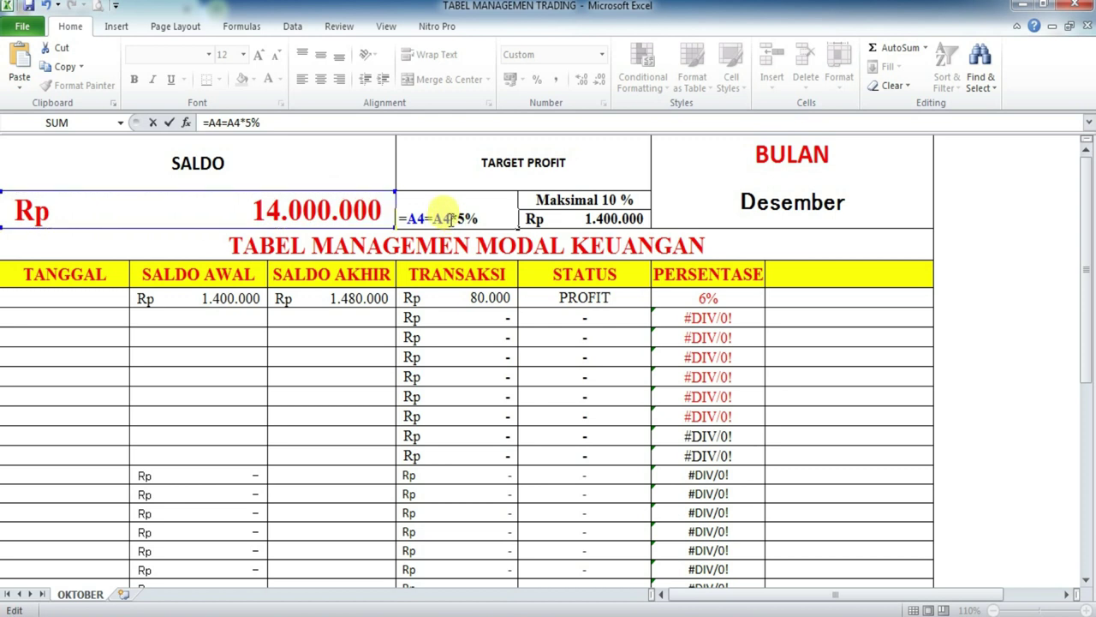
{"action": "left_click", "coordinate": [369, 402]}
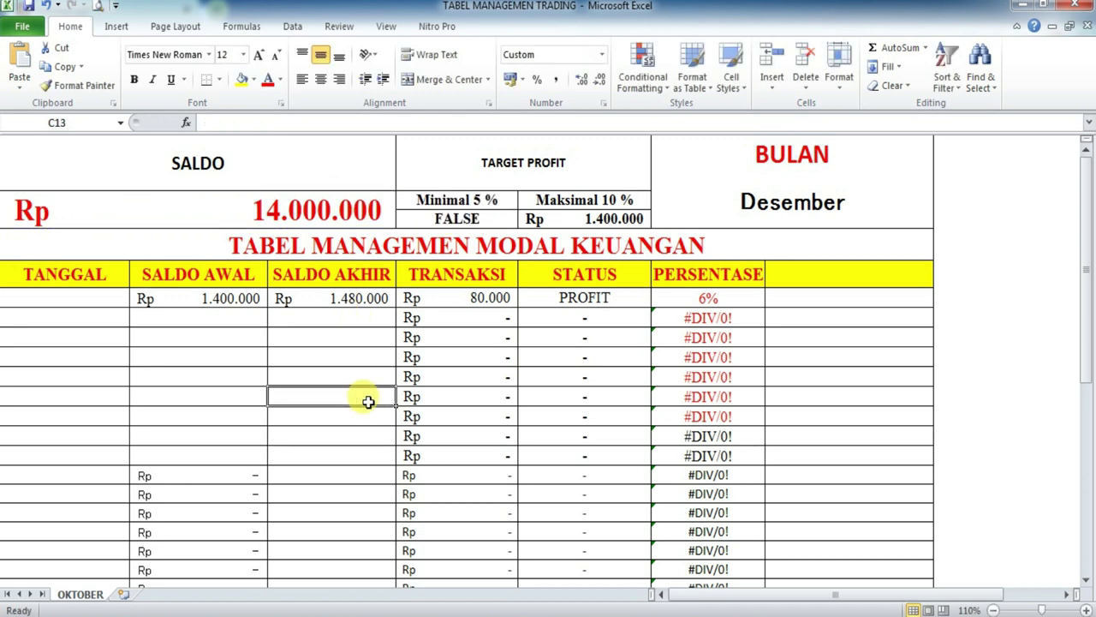
Restore the SALDO to 1.400.000 and undo the accidental formula change in the Minimal 5% target cell
{"action": "double_click", "coordinate": [324, 210]}
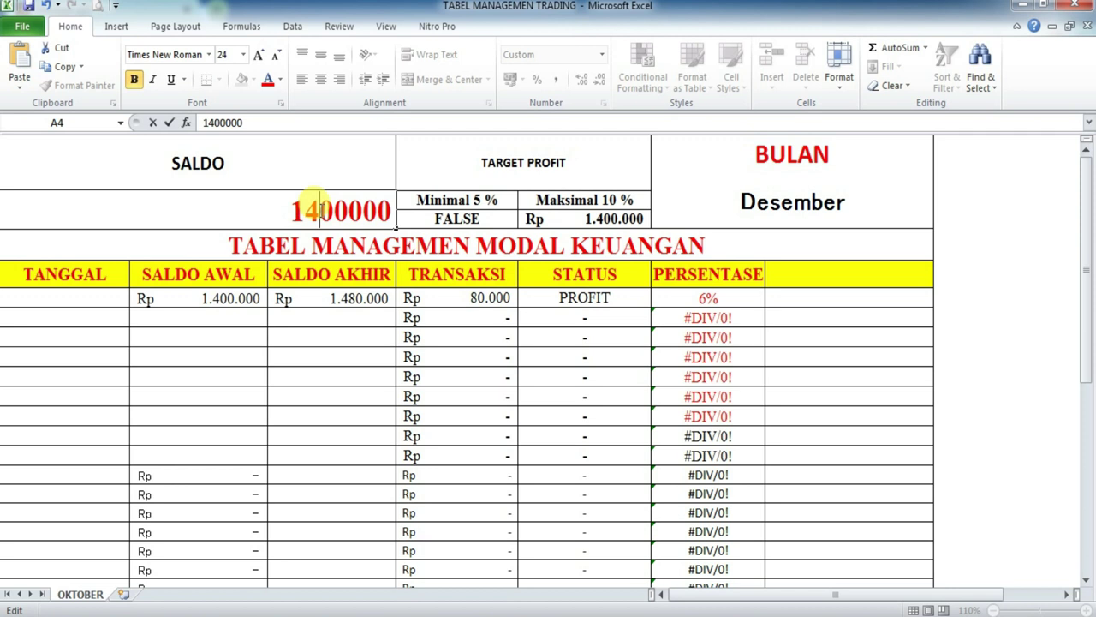
{"action": "left_click", "coordinate": [341, 432]}
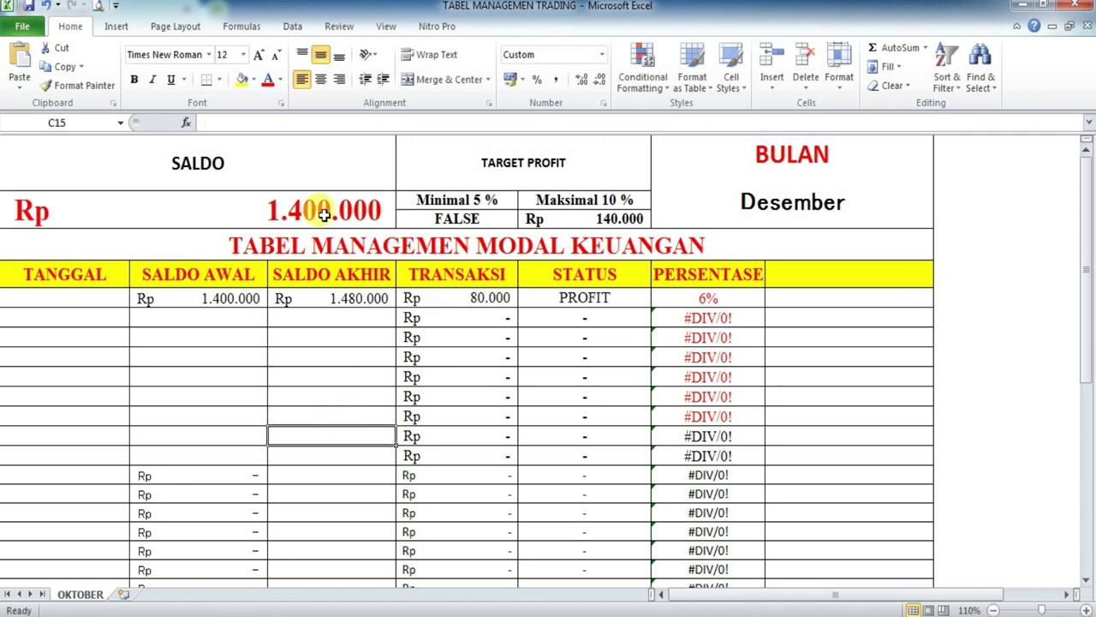
{"action": "key", "text": "ctrl+z"}
{"action": "key", "text": "ctrl+z"}
{"action": "key", "text": "ctrl+y"}
{"action": "left_click", "coordinate": [448, 335]}
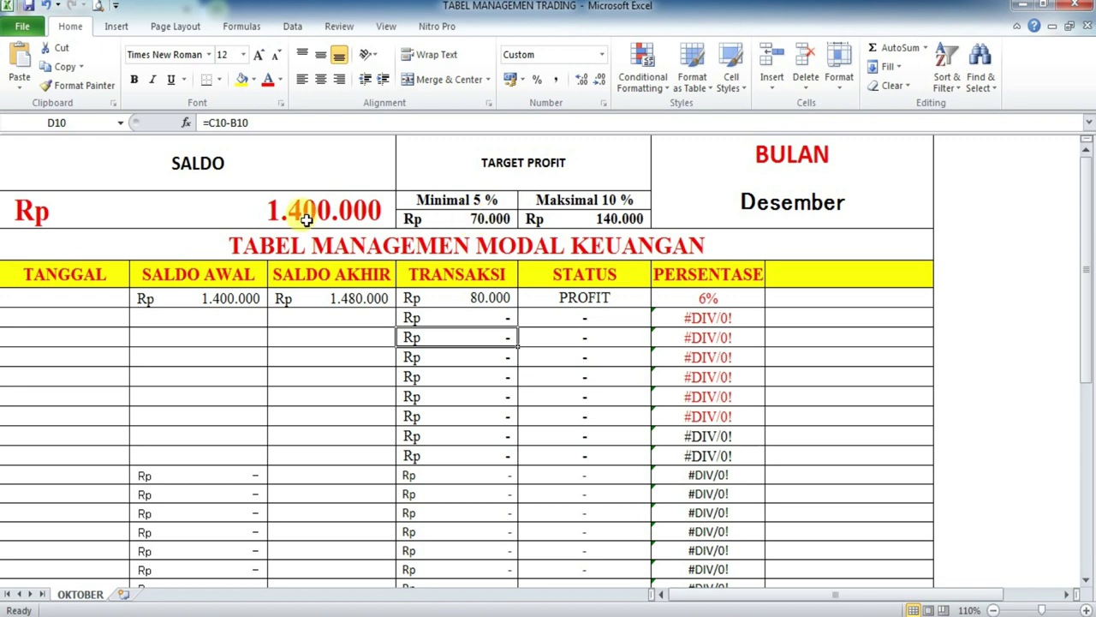
Glance at the Binomo chart, return to Excel, and review the SALDO with its minimum 5% and maximum 10% targets
{"action": "key", "text": "alt+Tab"}
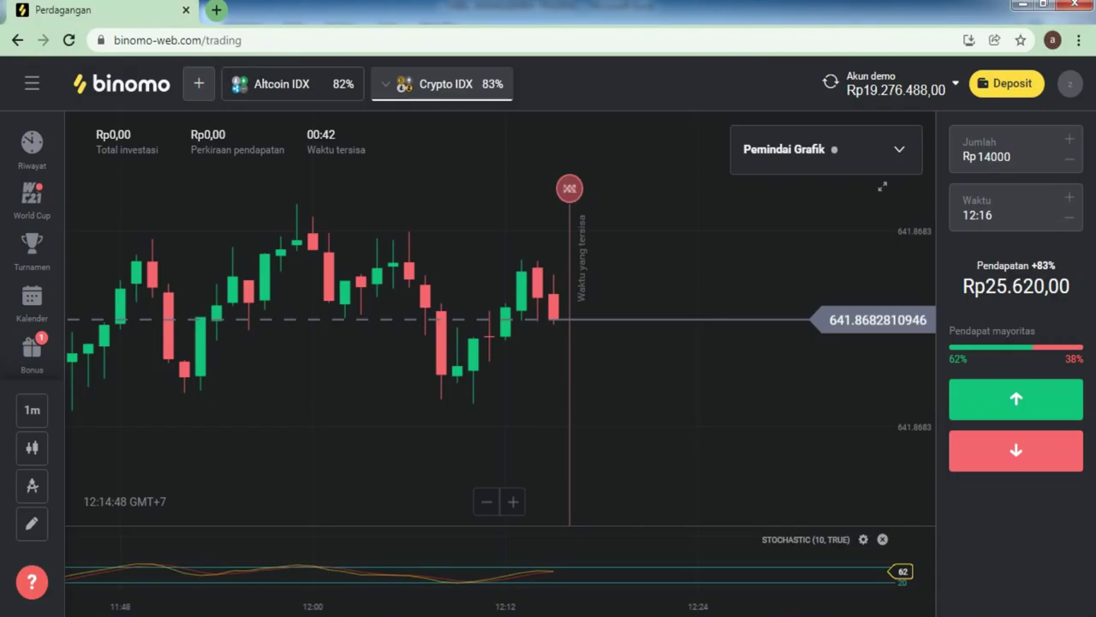
{"action": "key", "text": "alt+Tab"}
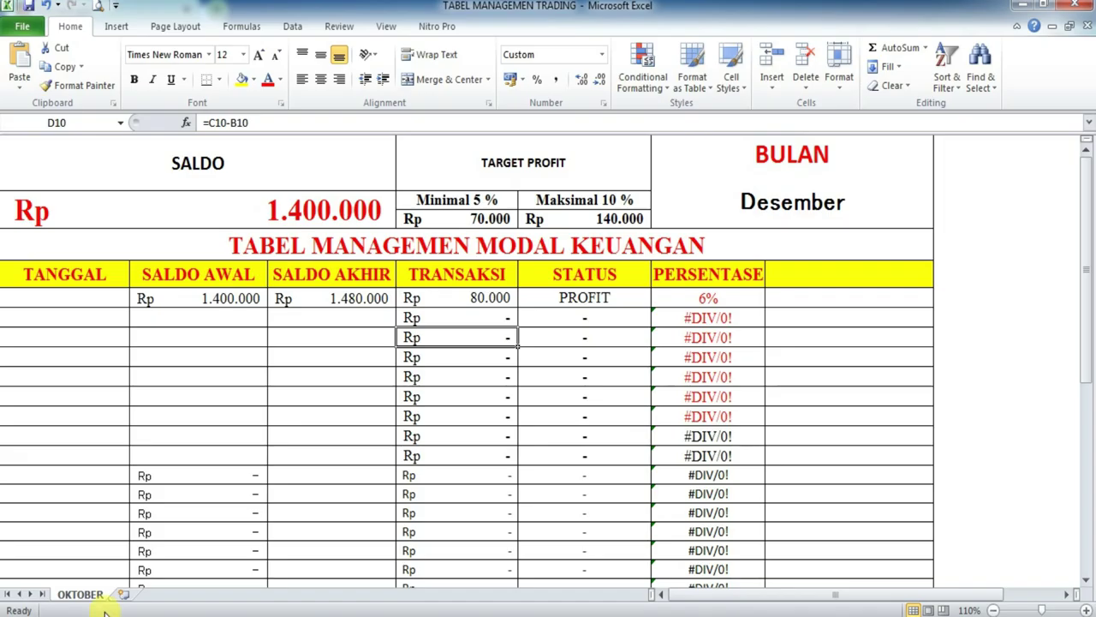
{"action": "left_click", "coordinate": [300, 207]}
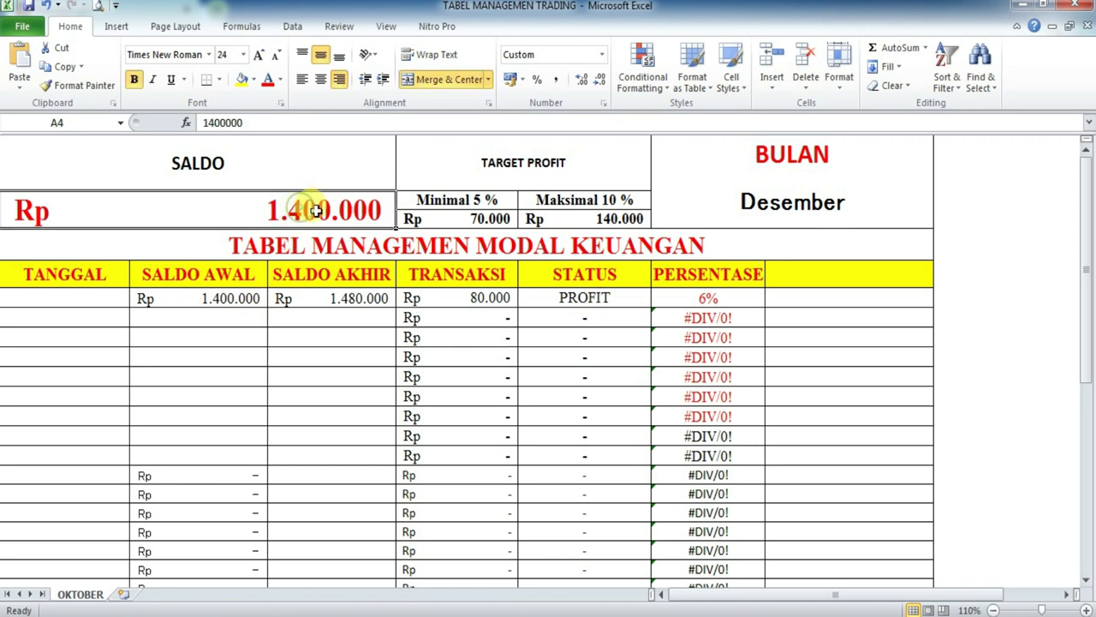
{"action": "left_click", "coordinate": [467, 356]}
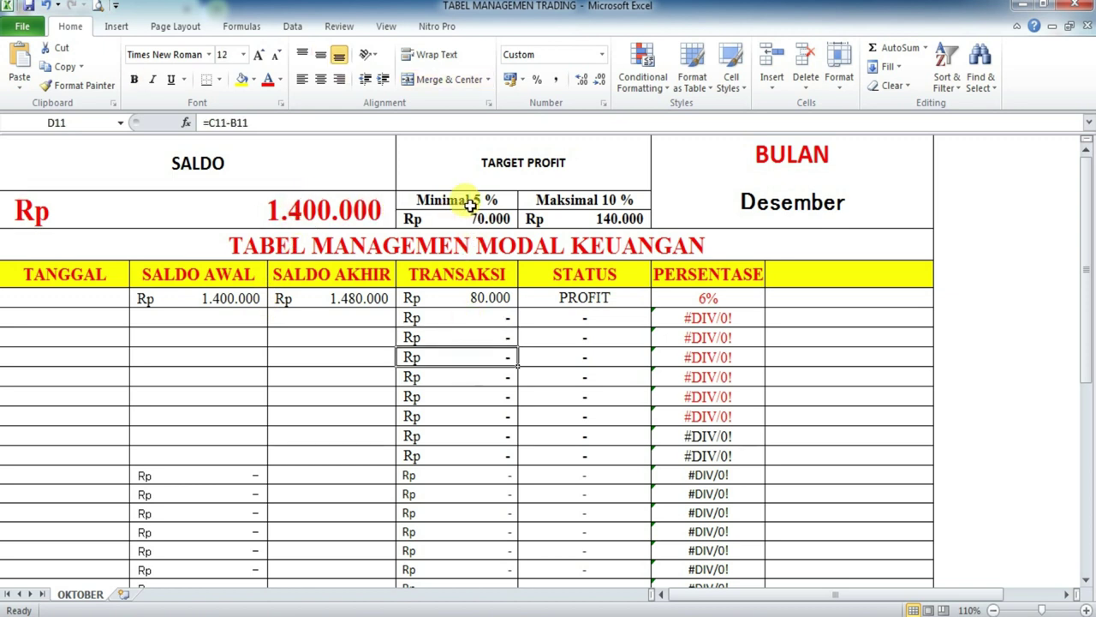
{"action": "left_click", "coordinate": [478, 198]}
{"action": "left_click", "coordinate": [488, 221]}
{"action": "left_click", "coordinate": [576, 216]}
{"action": "left_click", "coordinate": [575, 202]}
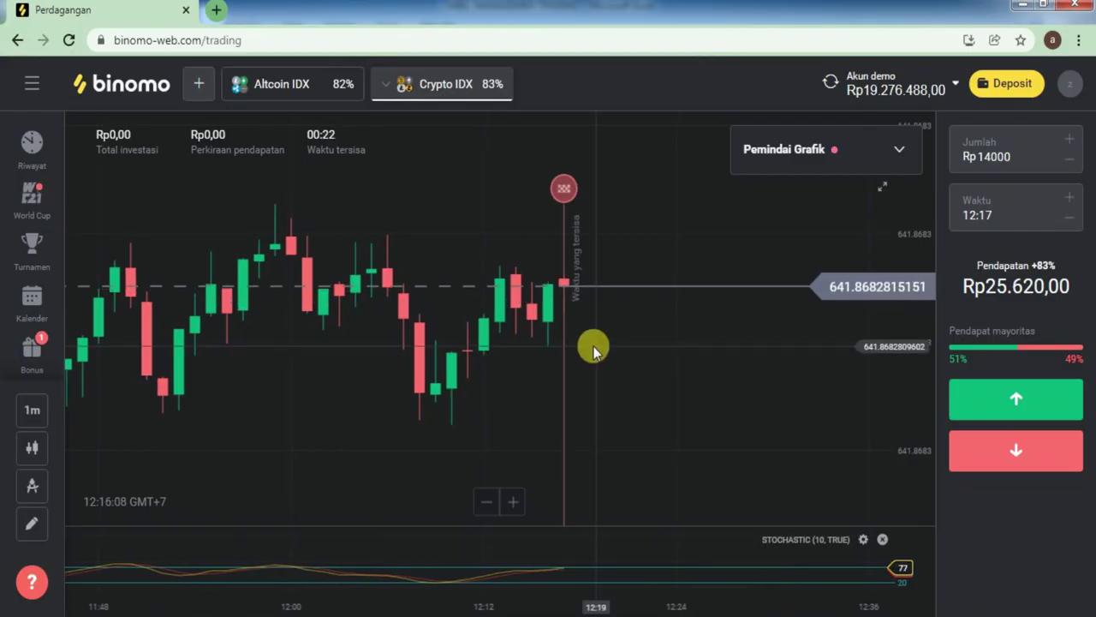
Switch Binomo to the real account (Akun resmi) and move the Fibonacci retracement's 0% anchor to about 12:12
{"action": "left_click", "coordinate": [869, 80]}
{"action": "left_click", "coordinate": [850, 129]}
{"action": "left_click", "coordinate": [570, 435]}
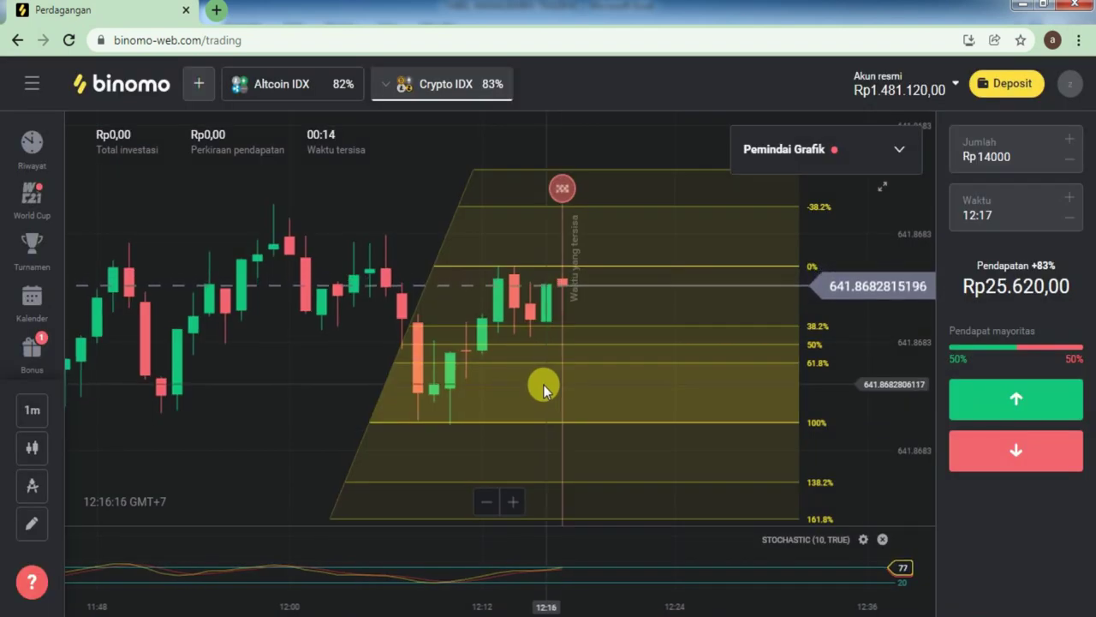
{"action": "left_click", "coordinate": [435, 269]}
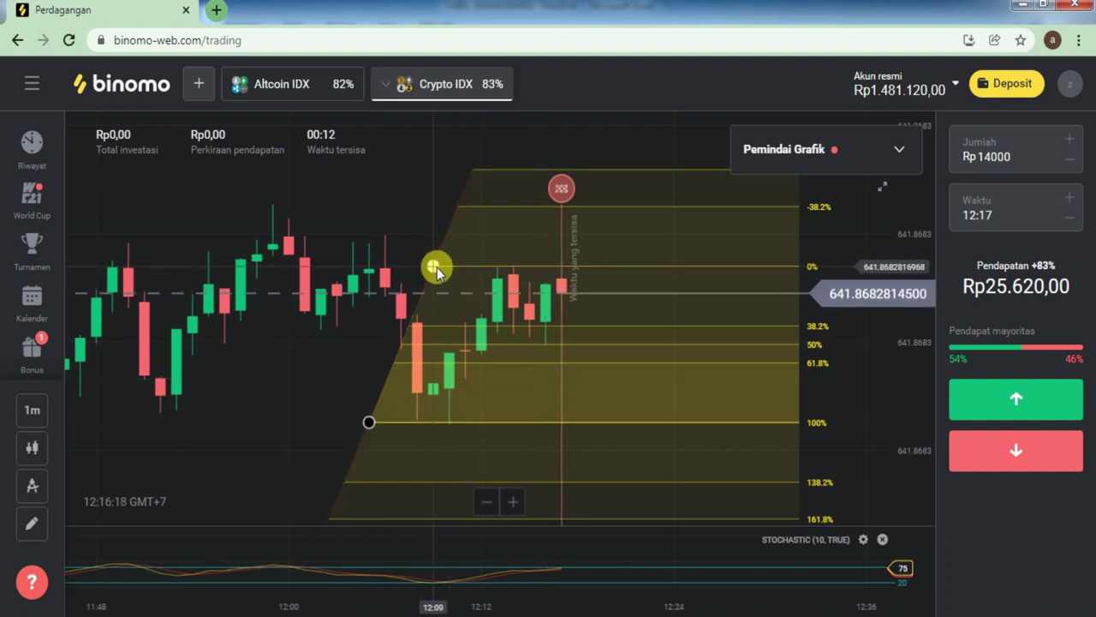
{"action": "mouse_move", "coordinate": [437, 271]}
{"action": "left_mouse_down"}
{"action": "mouse_move", "coordinate": [478, 264]}
{"action": "mouse_move", "coordinate": [475, 273]}
{"action": "mouse_move", "coordinate": [465, 257]}
{"action": "mouse_move", "coordinate": [474, 274]}
{"action": "left_mouse_up"}
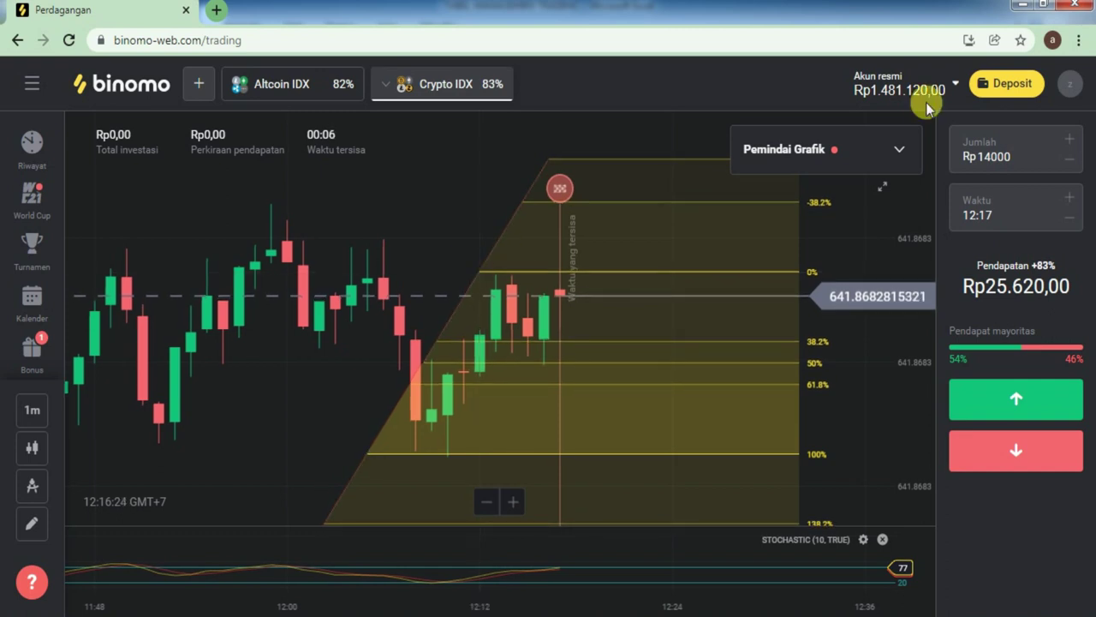
{"action": "left_click", "coordinate": [899, 88]}
{"action": "left_click", "coordinate": [897, 88]}
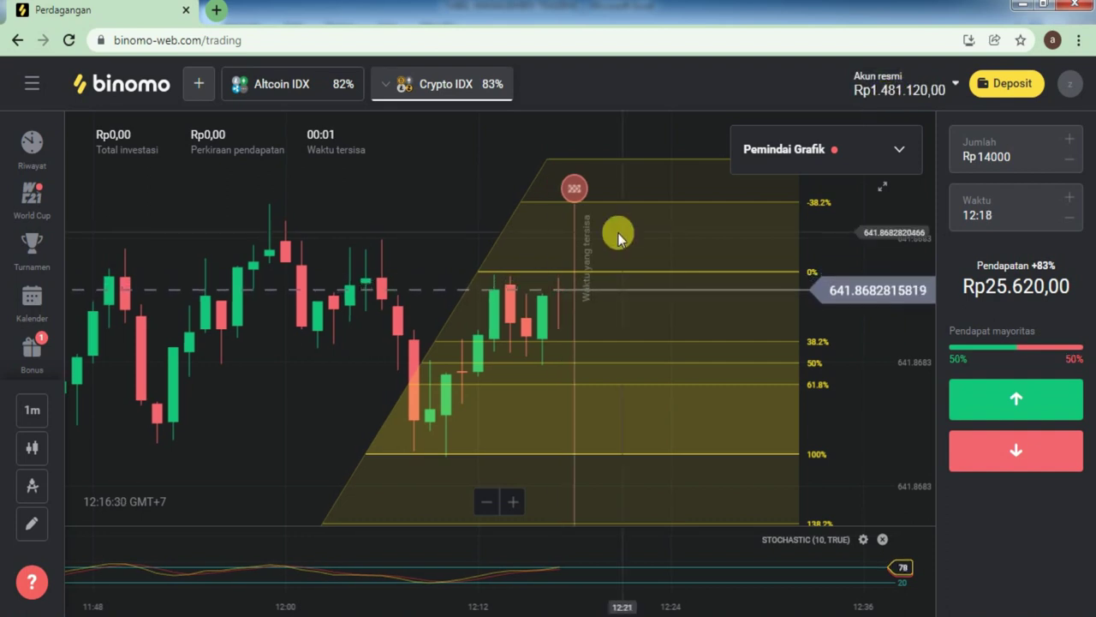
{"action": "left_click", "coordinate": [894, 92]}
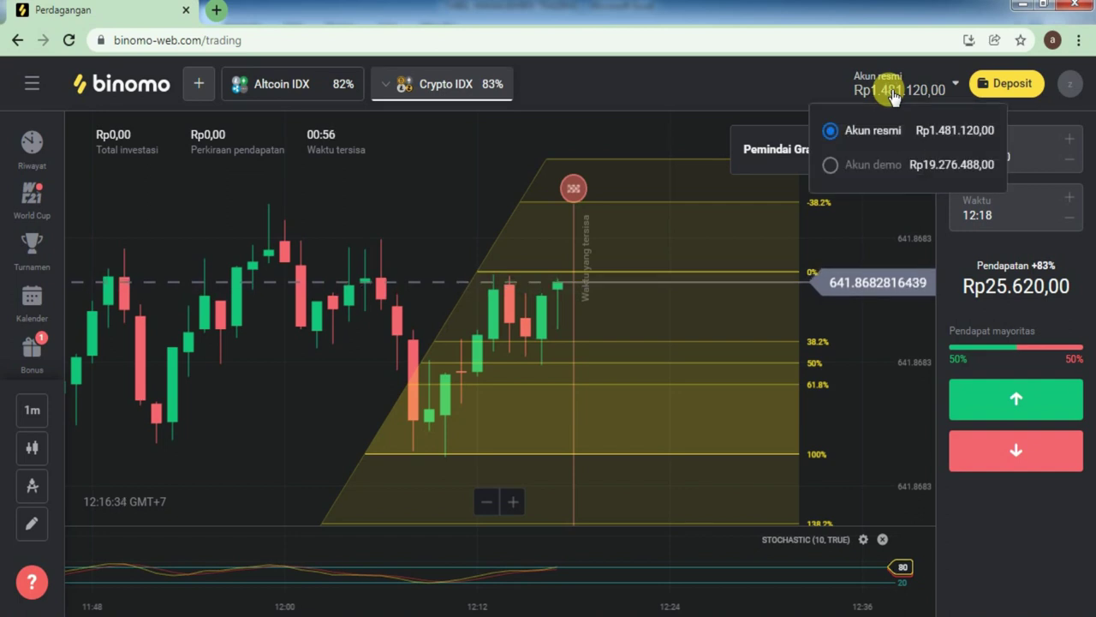
{"action": "left_click", "coordinate": [894, 93]}
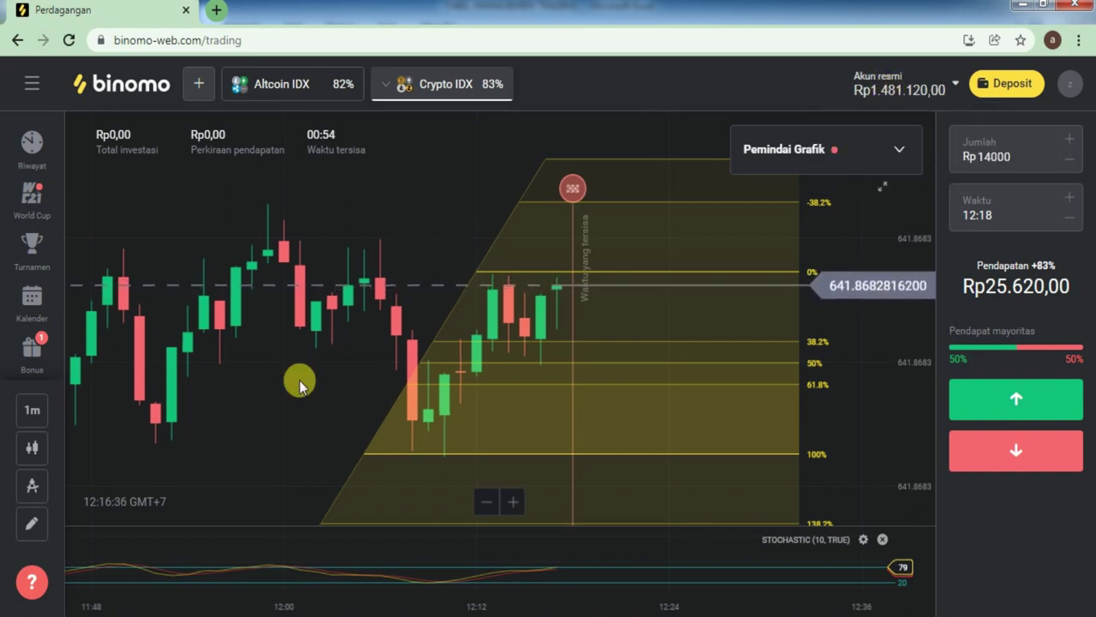
{"action": "left_click", "coordinate": [889, 93]}
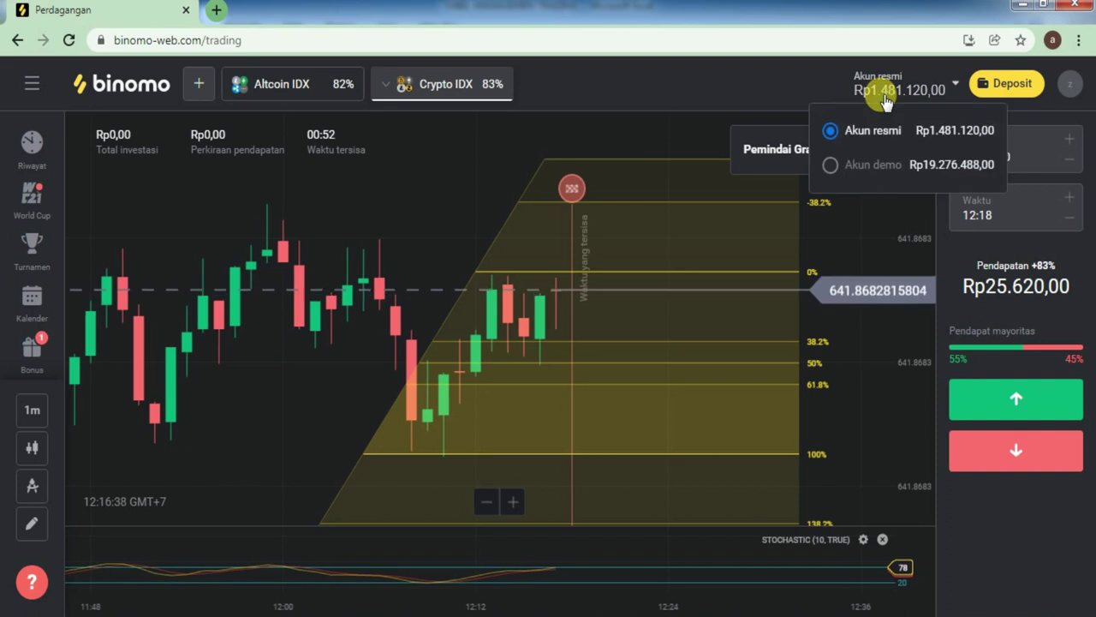
{"action": "double_click", "coordinate": [889, 92]}
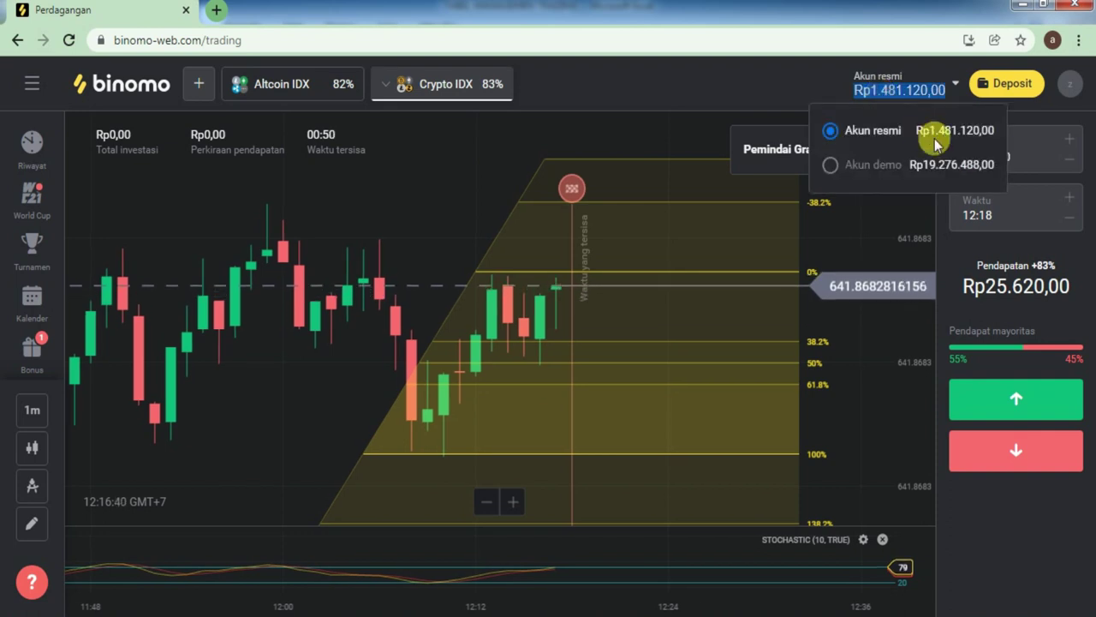
Return to Excel and compare the SALDO and first TRANSAKSI profit with the minimum 5% target
{"action": "key", "text": "alt+Tab"}
{"action": "left_click", "coordinate": [226, 339]}
{"action": "left_click", "coordinate": [301, 206]}
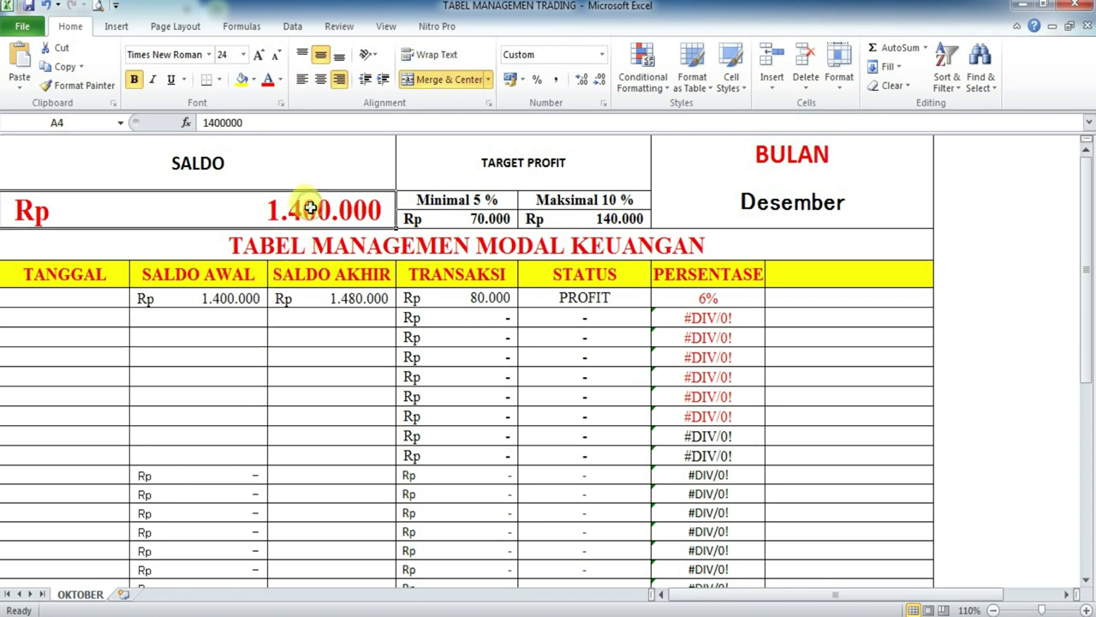
{"action": "left_click", "coordinate": [492, 220]}
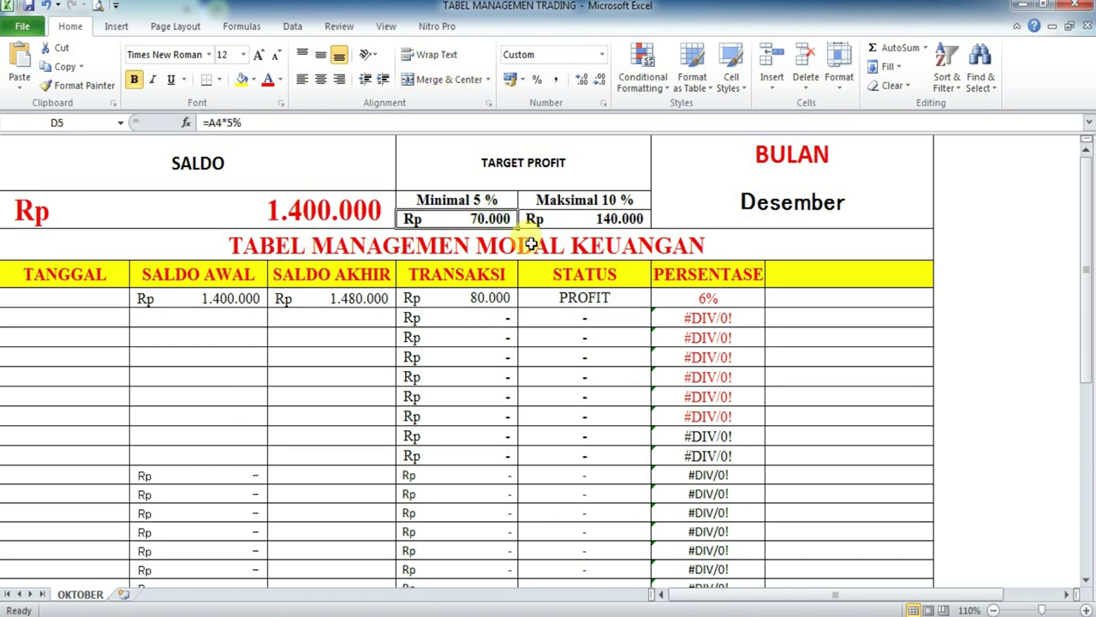
{"action": "left_click", "coordinate": [492, 300]}
{"action": "left_click", "coordinate": [473, 202]}
{"action": "left_click", "coordinate": [484, 219]}
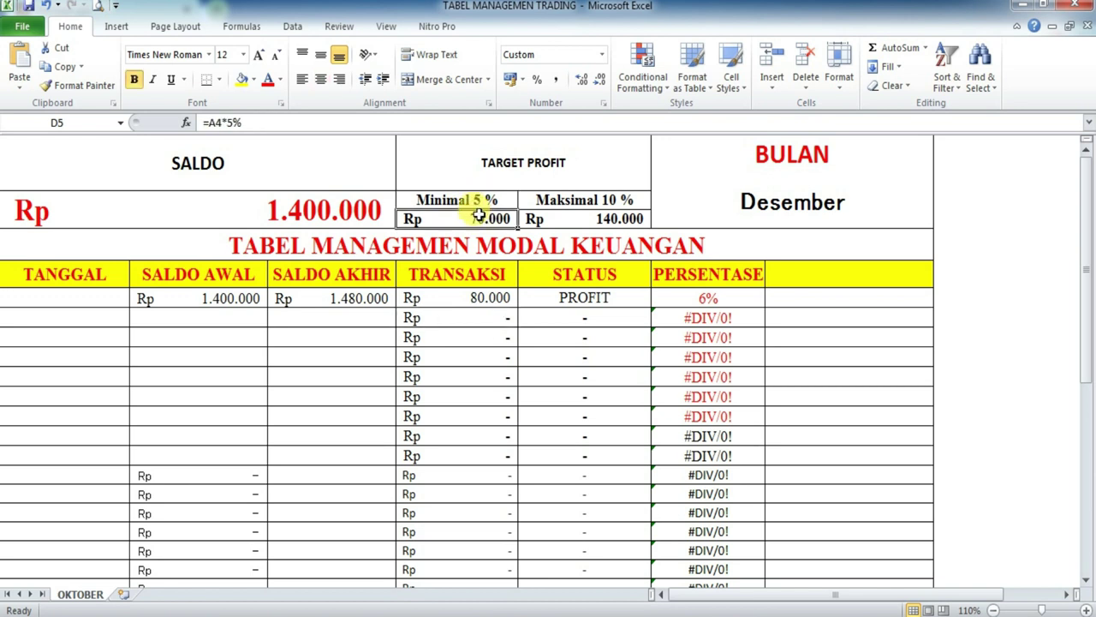
{"action": "left_click", "coordinate": [473, 204]}
{"action": "left_click", "coordinate": [488, 219]}
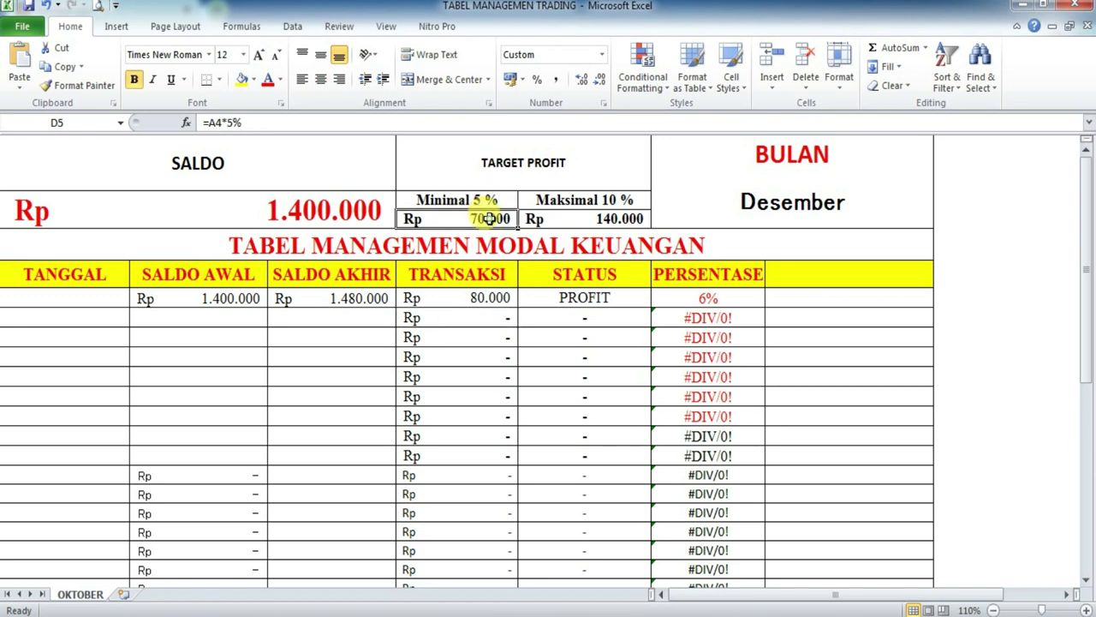
Use Calculator to multiply the minimum 5% target of 70000 by 5, scale that result further, clear it, and minimize Calculator
{"action": "key", "text": "XF86Calculator"}
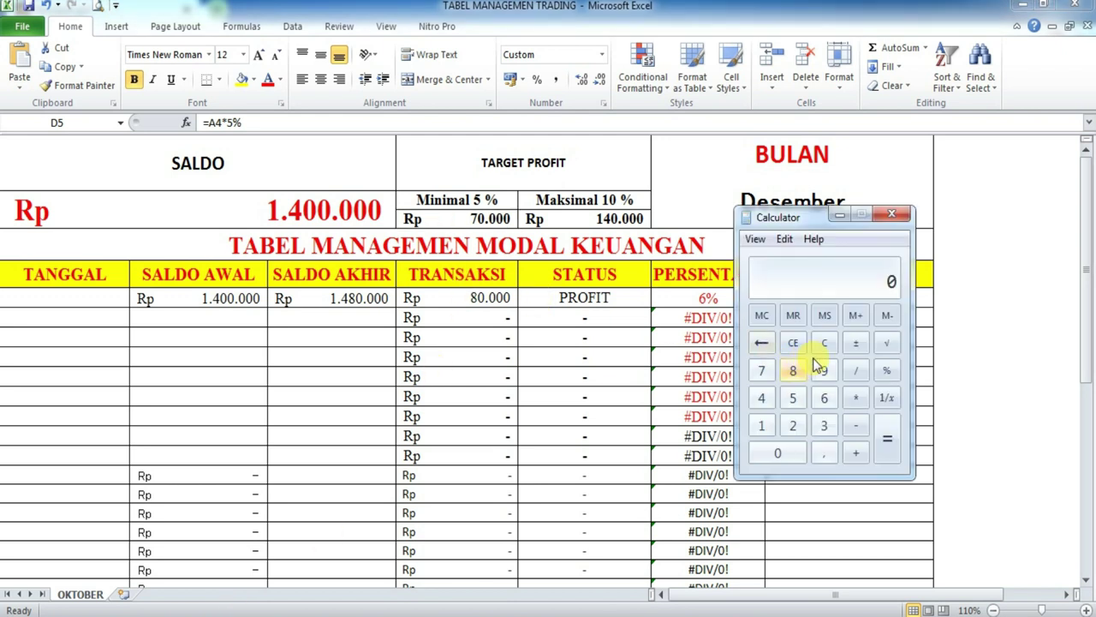
{"action": "left_click", "coordinate": [778, 455]}
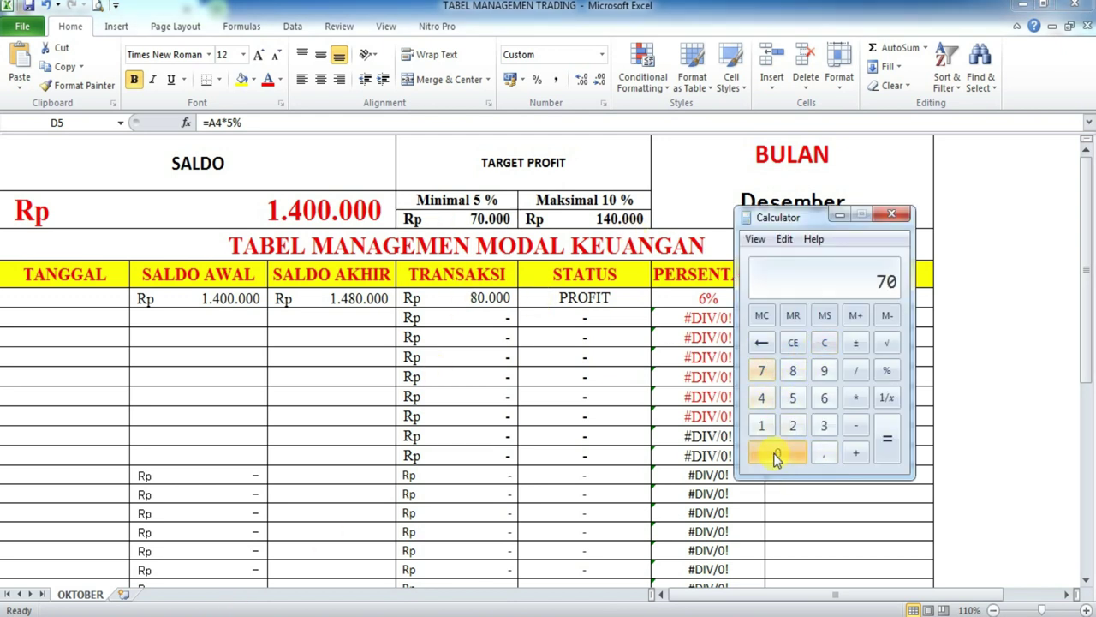
{"action": "left_click", "coordinate": [793, 399]}
{"action": "left_click", "coordinate": [886, 437]}
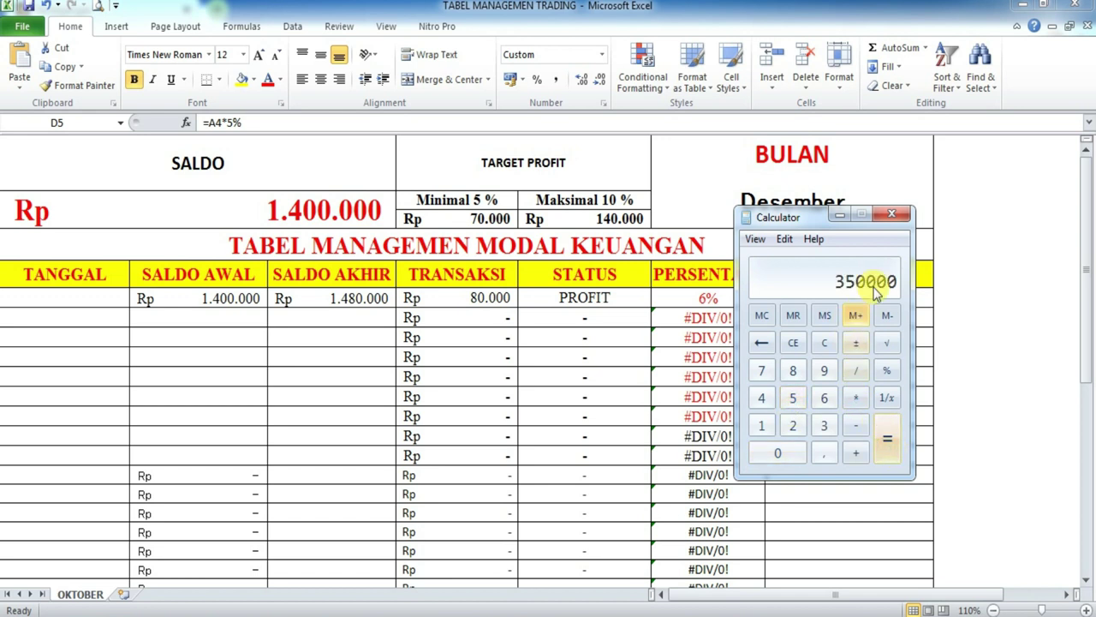
{"action": "left_click", "coordinate": [824, 426]}
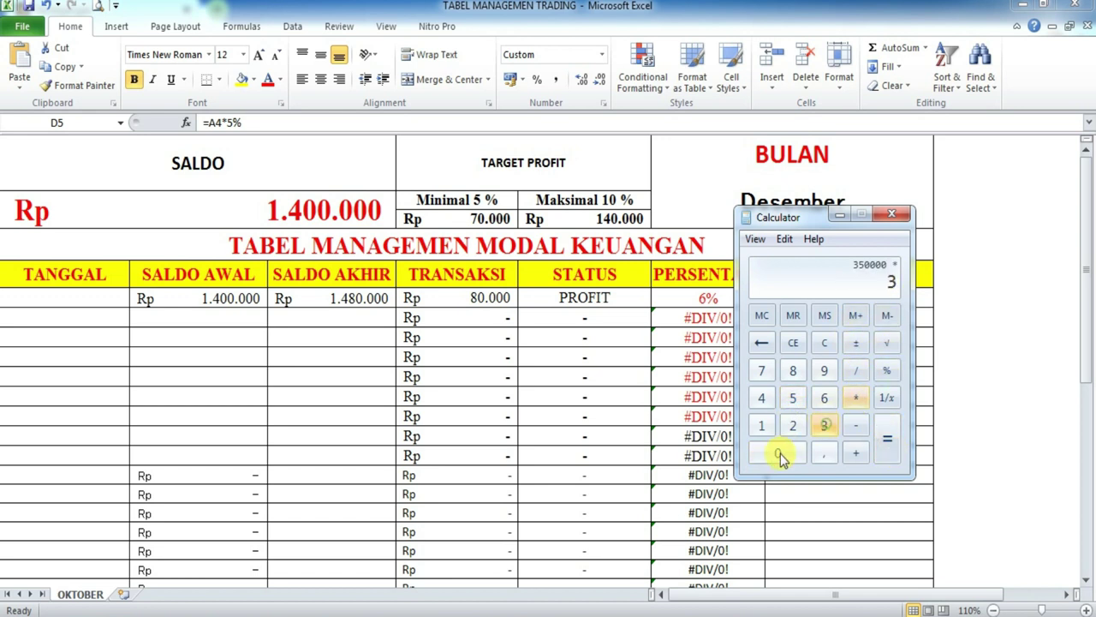
{"action": "left_click", "coordinate": [883, 451]}
{"action": "left_click", "coordinate": [823, 344]}
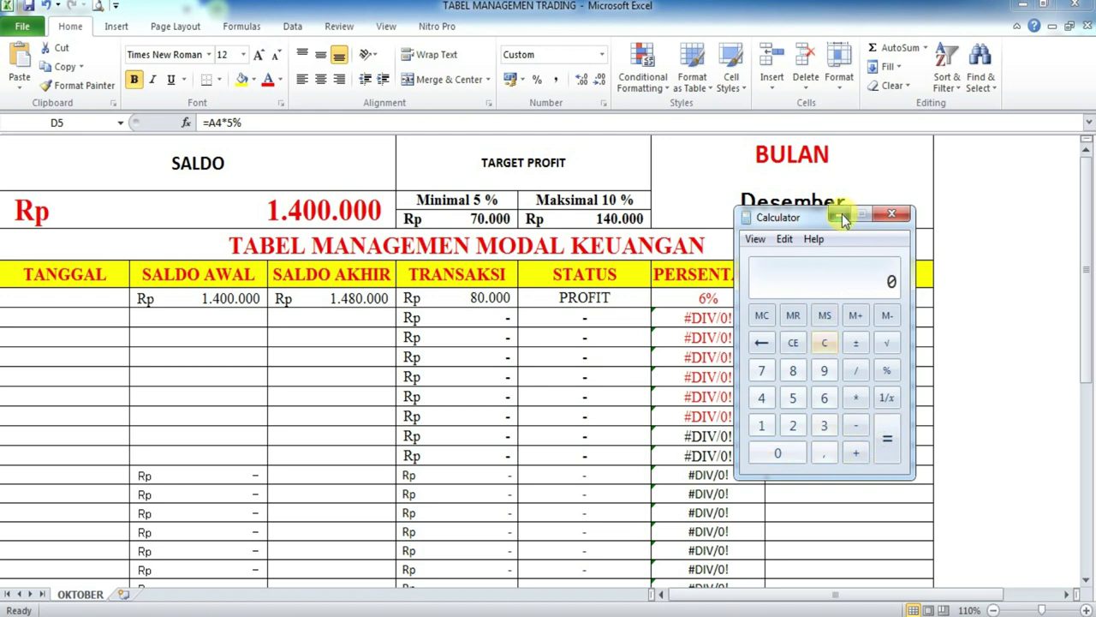
{"action": "left_click", "coordinate": [842, 215]}
Select the SALDO amount, switch to Binomo, close the account list, and move Crypto IDX's Fibonacci 0% anchor to about 12:15
{"action": "left_click", "coordinate": [326, 212]}
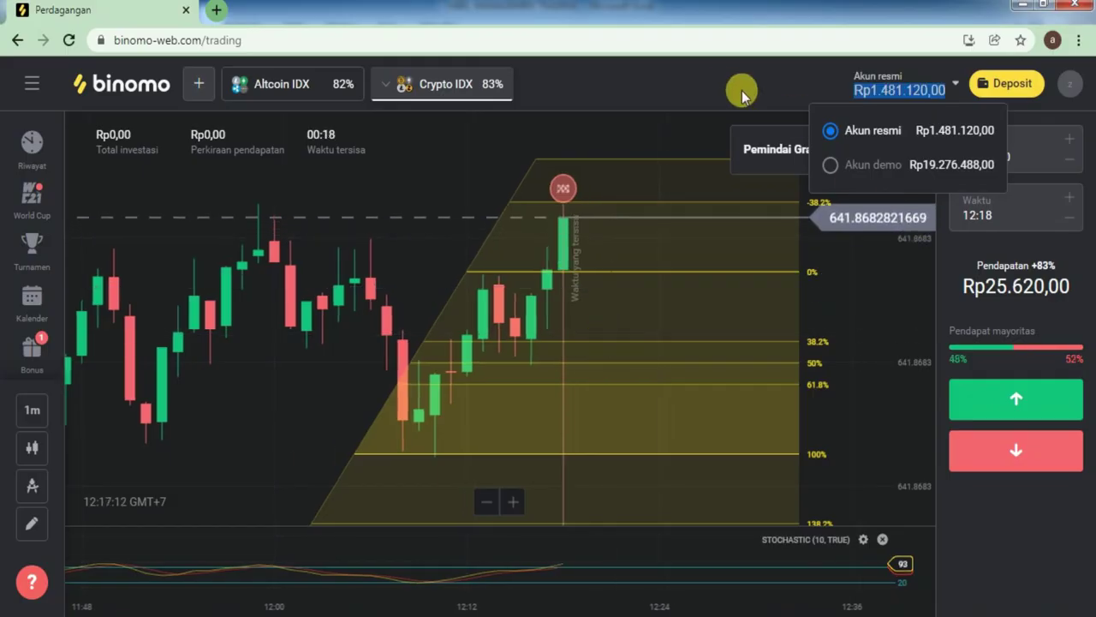
{"action": "left_click", "coordinate": [707, 84]}
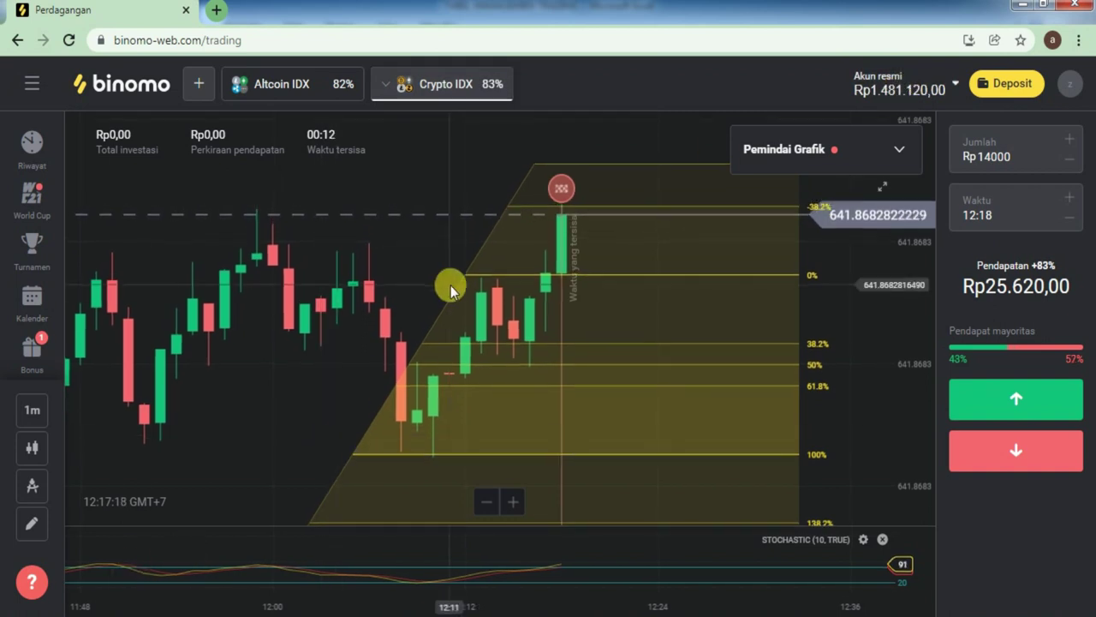
{"action": "mouse_move", "coordinate": [463, 270]}
{"action": "left_mouse_down"}
{"action": "mouse_move", "coordinate": [497, 183]}
{"action": "mouse_move", "coordinate": [507, 196]}
{"action": "left_mouse_up"}
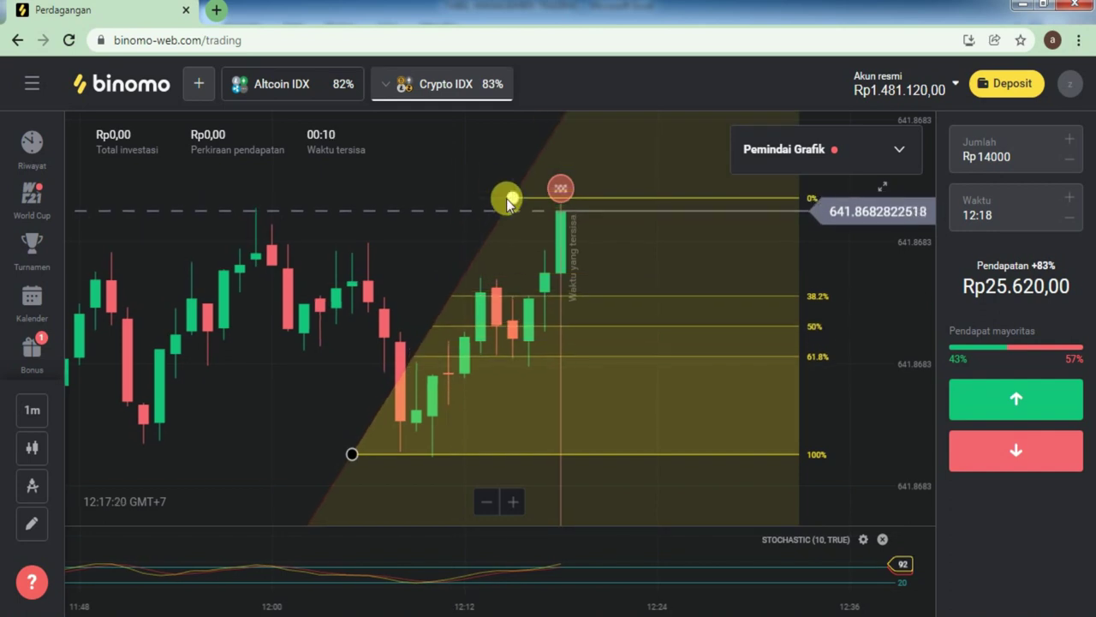
On the Altcoin IDX chart, move the Fibonacci 100% anchor to about 12:14 and the 0% anchor to about 12:09
{"action": "left_click", "coordinate": [288, 86]}
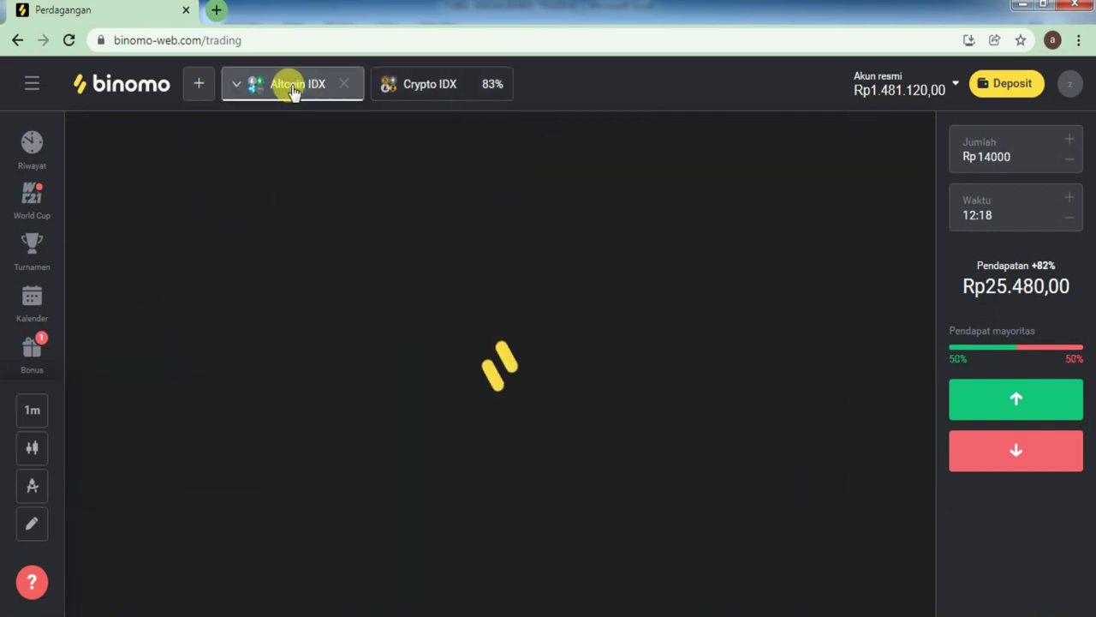
{"action": "scroll", "coordinate": [577, 470], "scroll_direction": "up", "scroll_amount": 5}
{"action": "mouse_move", "coordinate": [417, 472]}
{"action": "left_mouse_down"}
{"action": "mouse_move", "coordinate": [379, 442]}
{"action": "mouse_move", "coordinate": [494, 423]}
{"action": "left_mouse_up"}
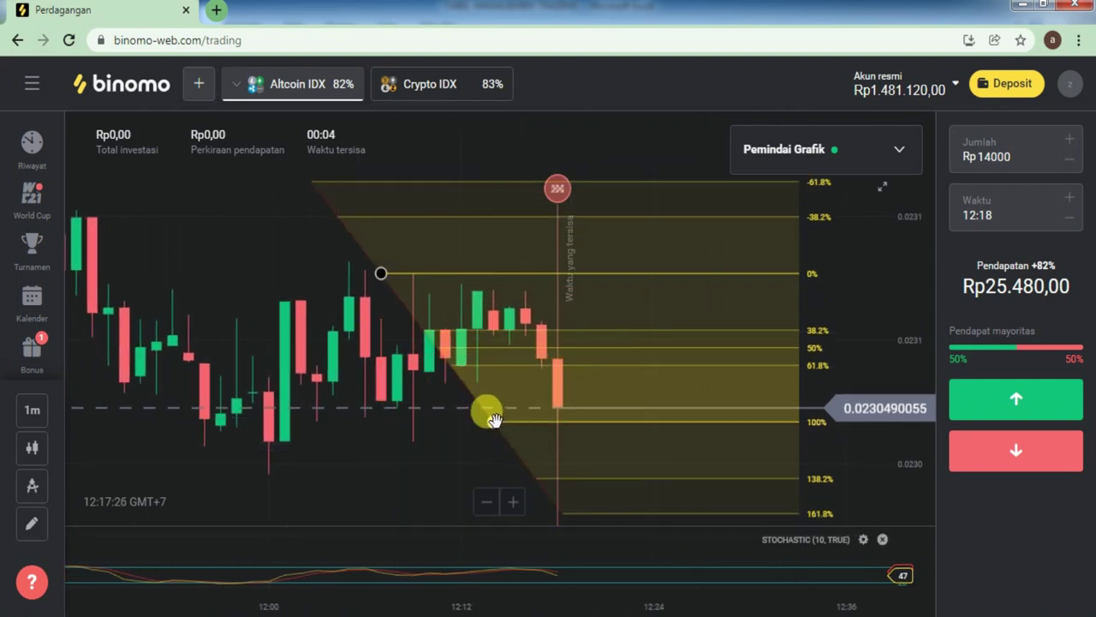
{"action": "left_click_drag", "start_coordinate": [383, 274], "coordinate": [412, 281]}
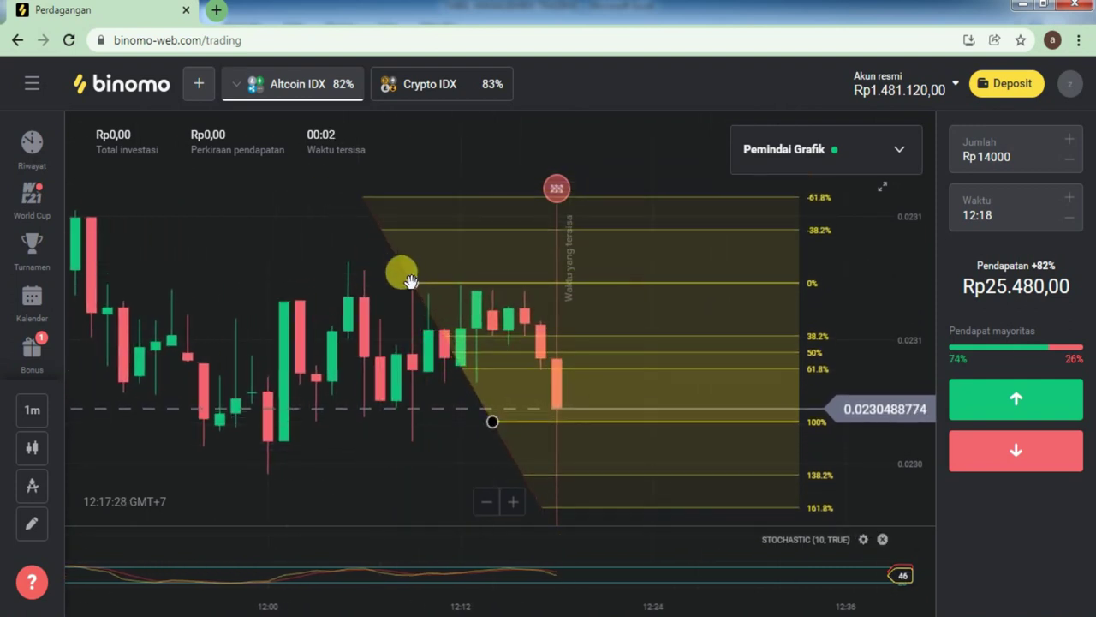
{"action": "left_click", "coordinate": [899, 94]}
{"action": "left_click", "coordinate": [899, 95]}
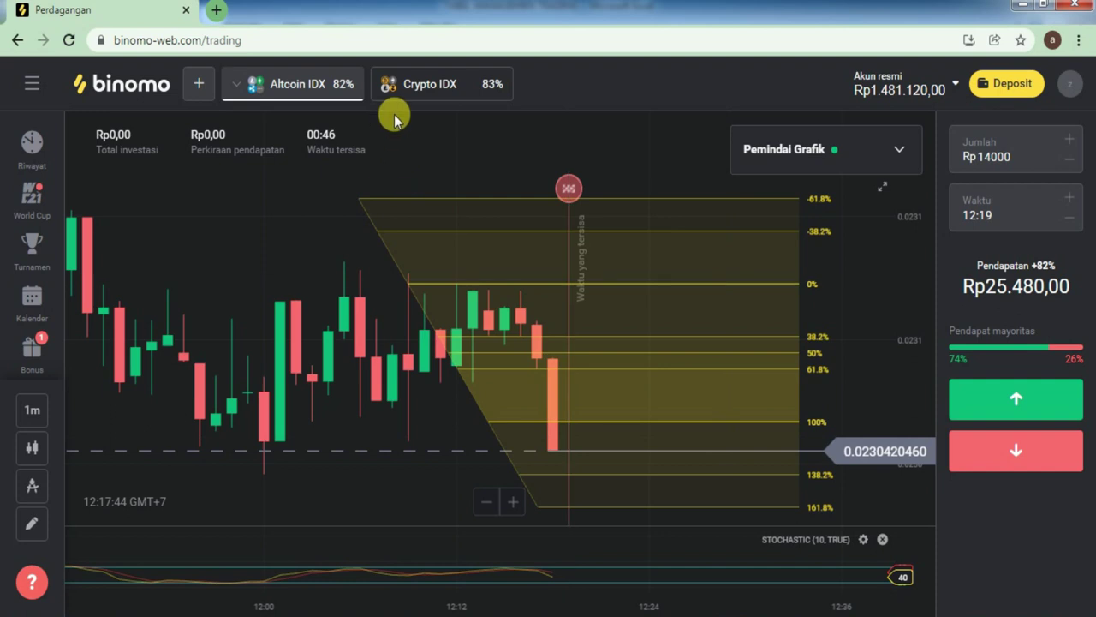
Return to the Crypto IDX chart and align the Fibonacci 0% anchor just above the latest green candle's high
{"action": "left_click", "coordinate": [407, 83]}
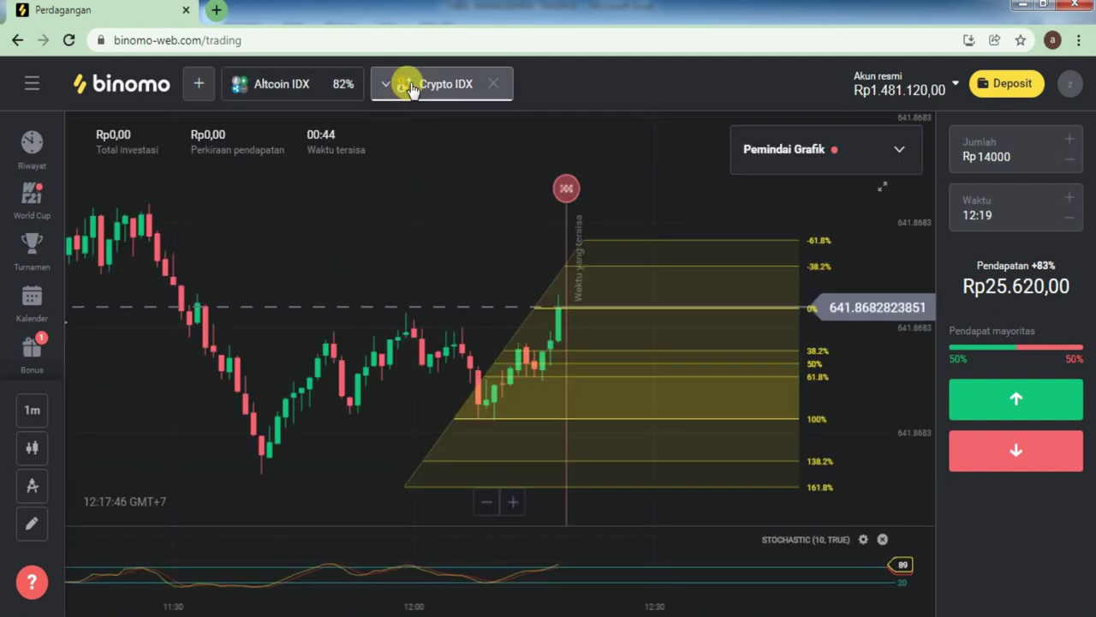
{"action": "scroll", "coordinate": [573, 344], "scroll_direction": "up", "scroll_amount": 2}
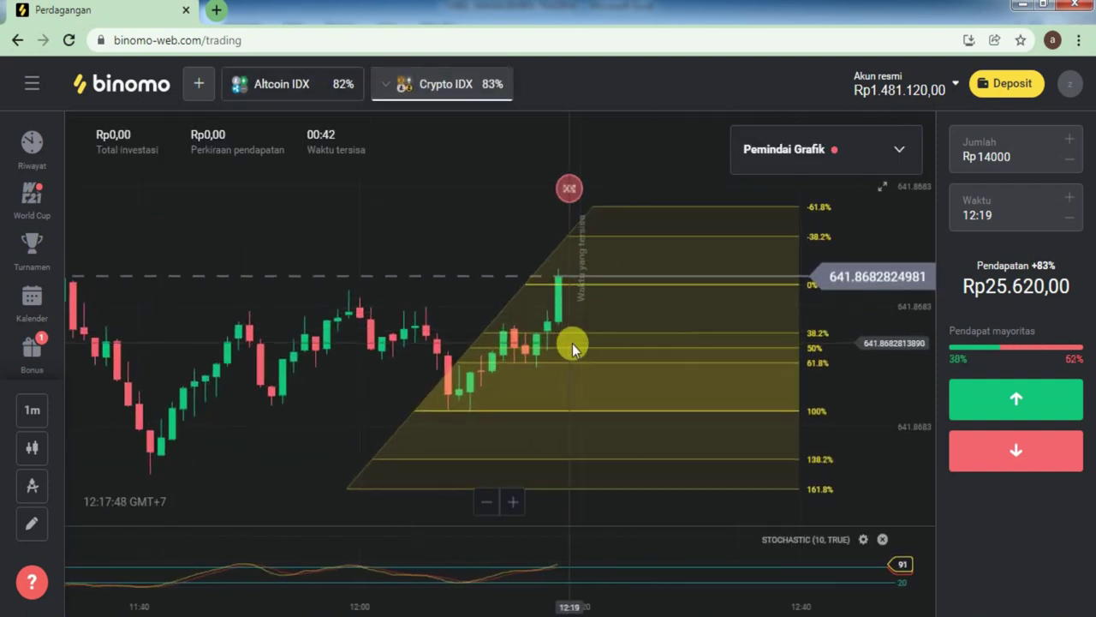
{"action": "scroll", "coordinate": [572, 344], "scroll_direction": "up", "scroll_amount": 2}
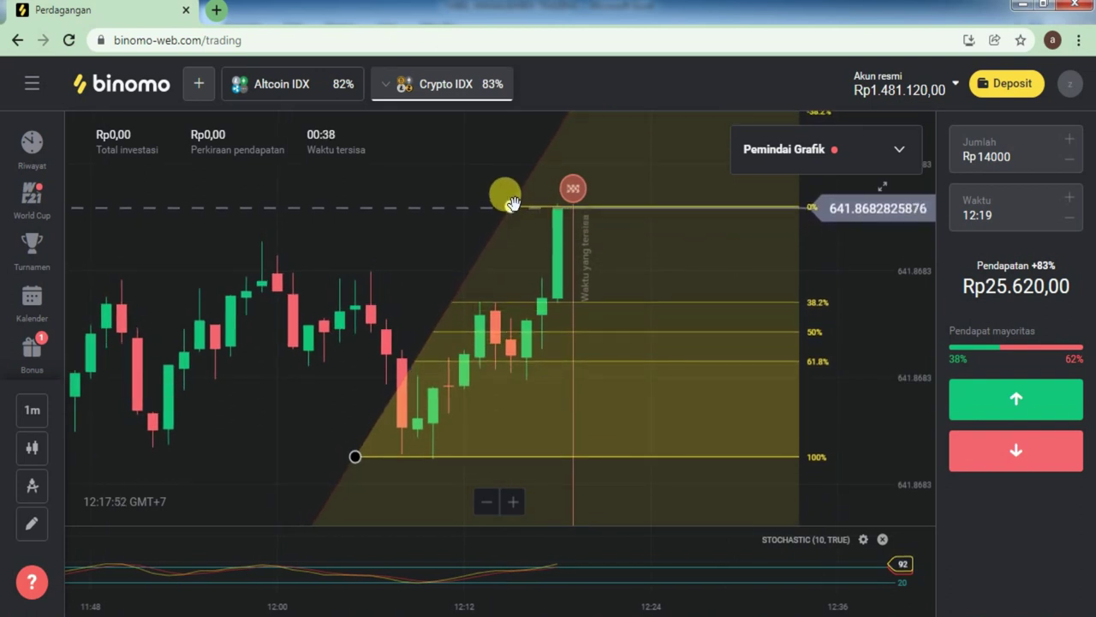
{"action": "left_click_drag", "start_coordinate": [512, 206], "coordinate": [510, 200]}
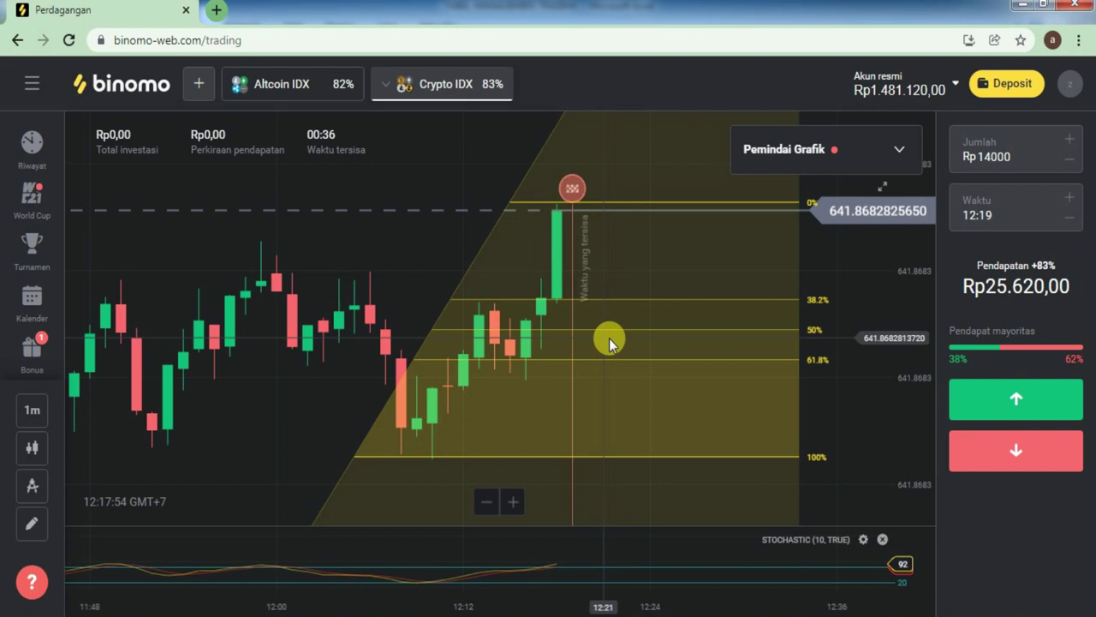
Choose Rp14.000 as the trade amount and move the Crypto IDX Fibonacci 100% anchor to the low near 12:14
{"action": "scroll", "coordinate": [609, 338], "scroll_direction": "up", "scroll_amount": 1}
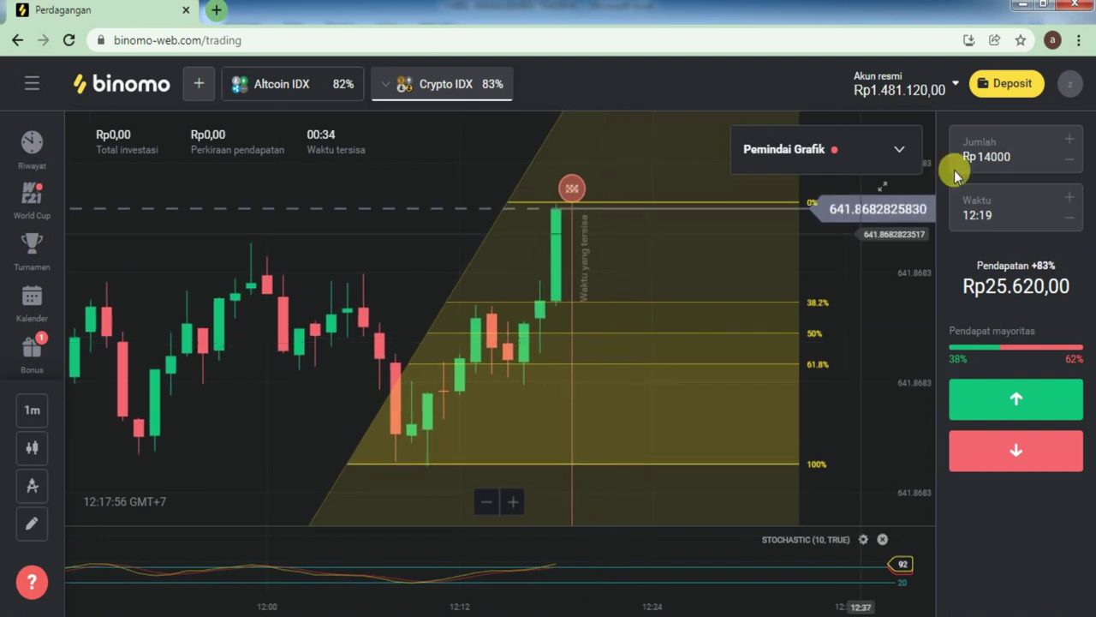
{"action": "left_click", "coordinate": [1007, 155]}
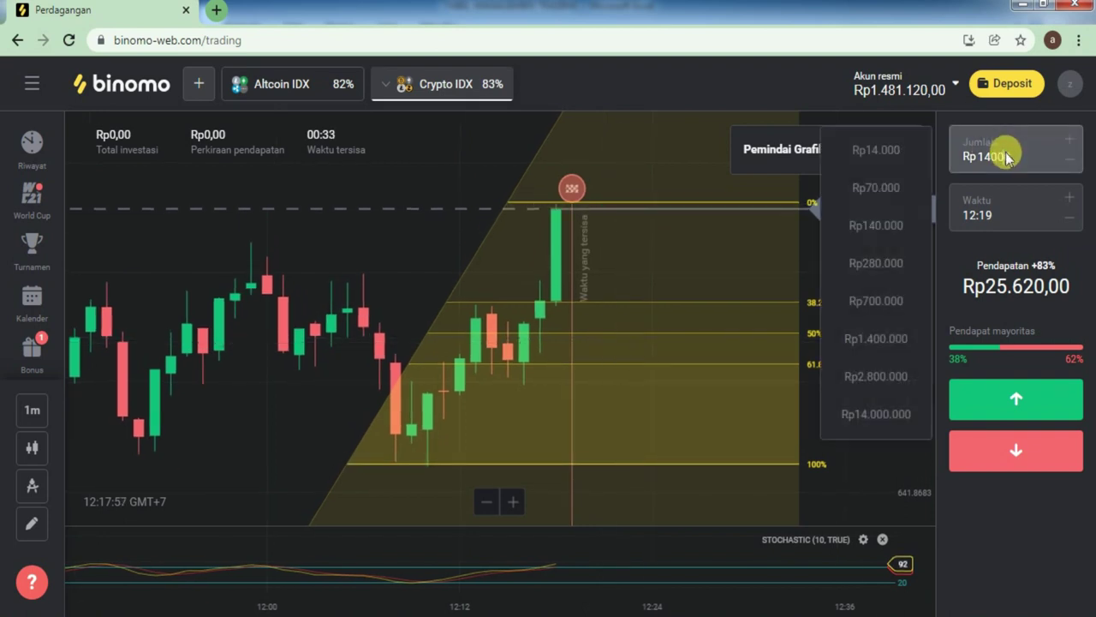
{"action": "left_click", "coordinate": [874, 149]}
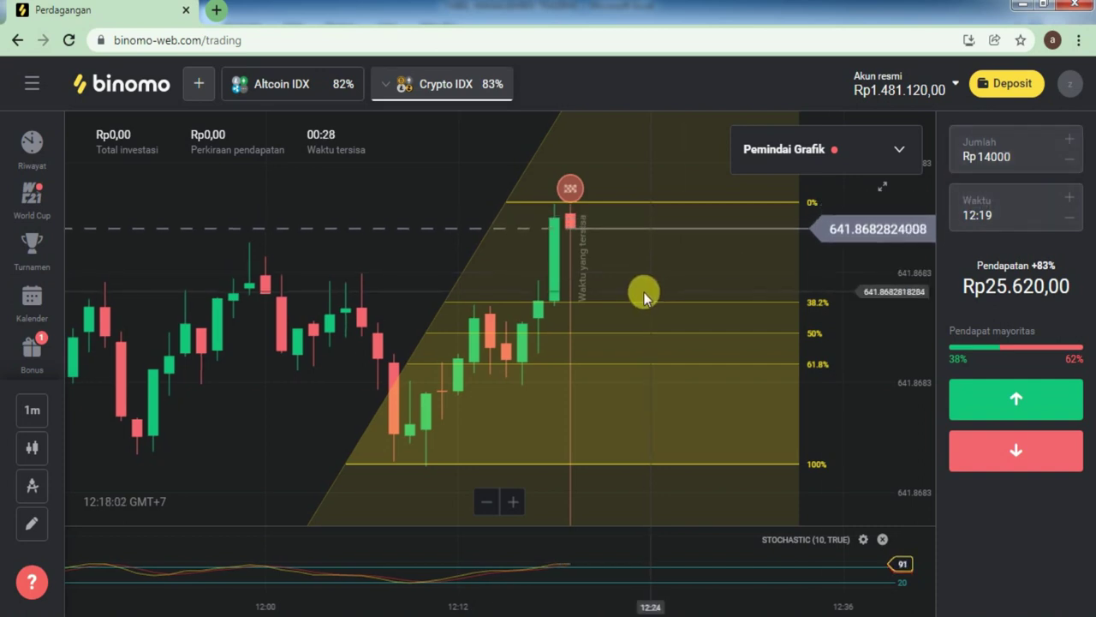
{"action": "left_click_drag", "start_coordinate": [348, 465], "coordinate": [494, 383]}
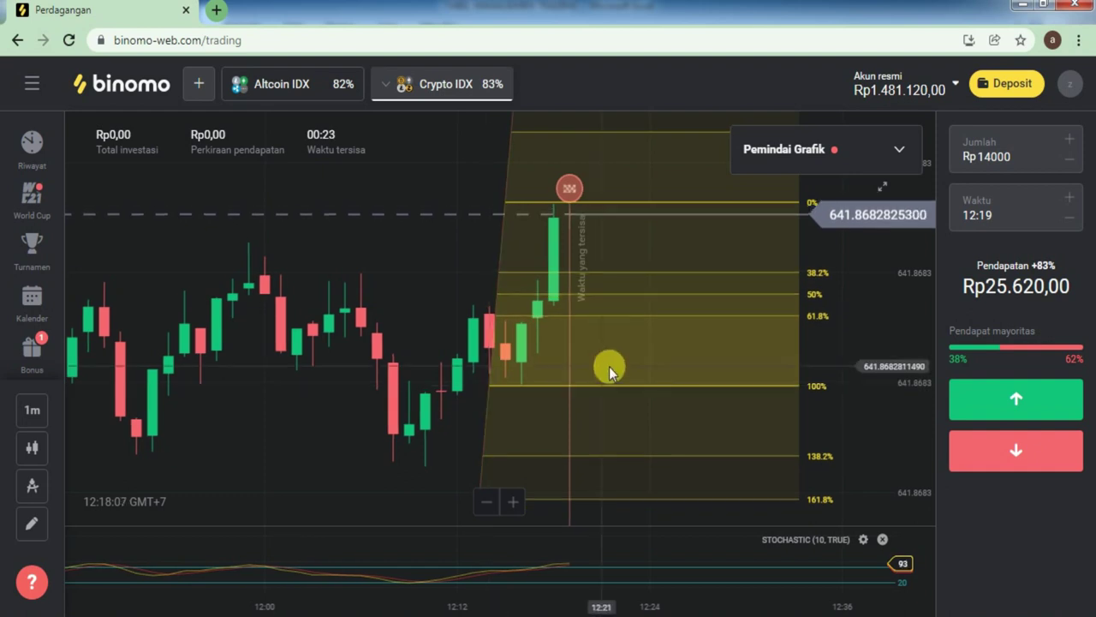
Check the Altcoin IDX chart, return to Crypto IDX, and examine its recent candles and temporarily enlarged Stochastic indicator
{"action": "left_click", "coordinate": [314, 102]}
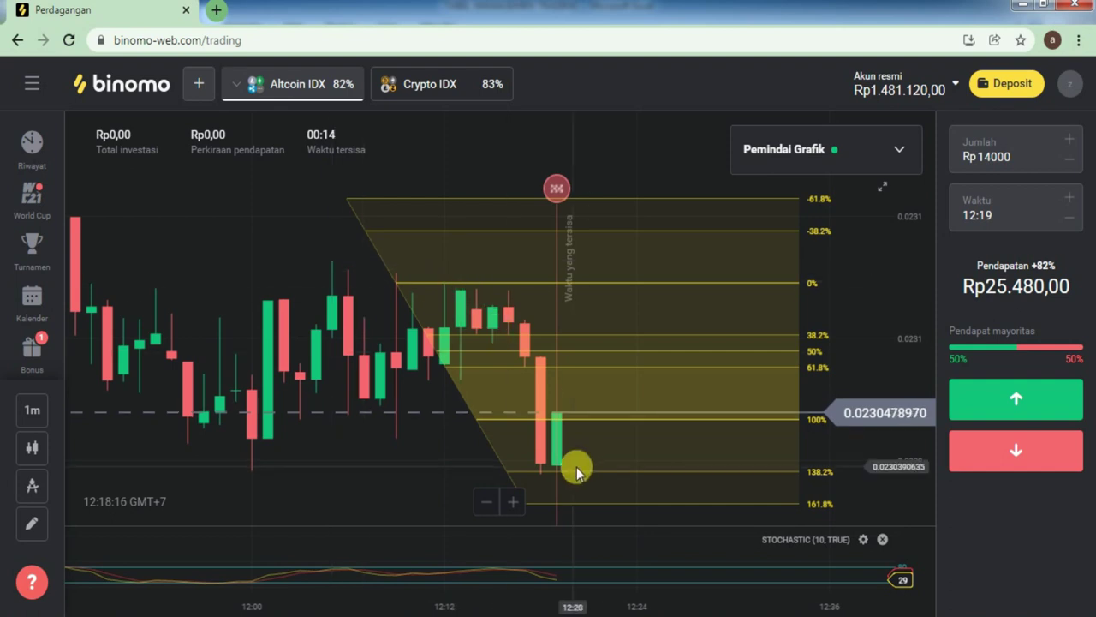
{"action": "left_click", "coordinate": [426, 83]}
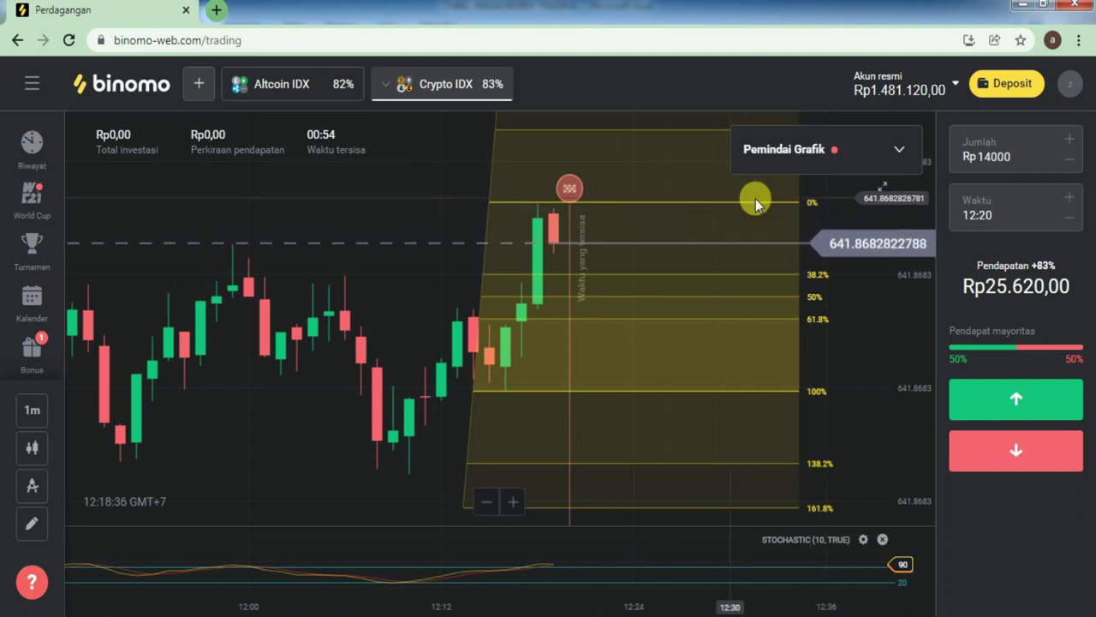
{"action": "scroll", "coordinate": [669, 265], "scroll_direction": "down", "scroll_amount": 3}
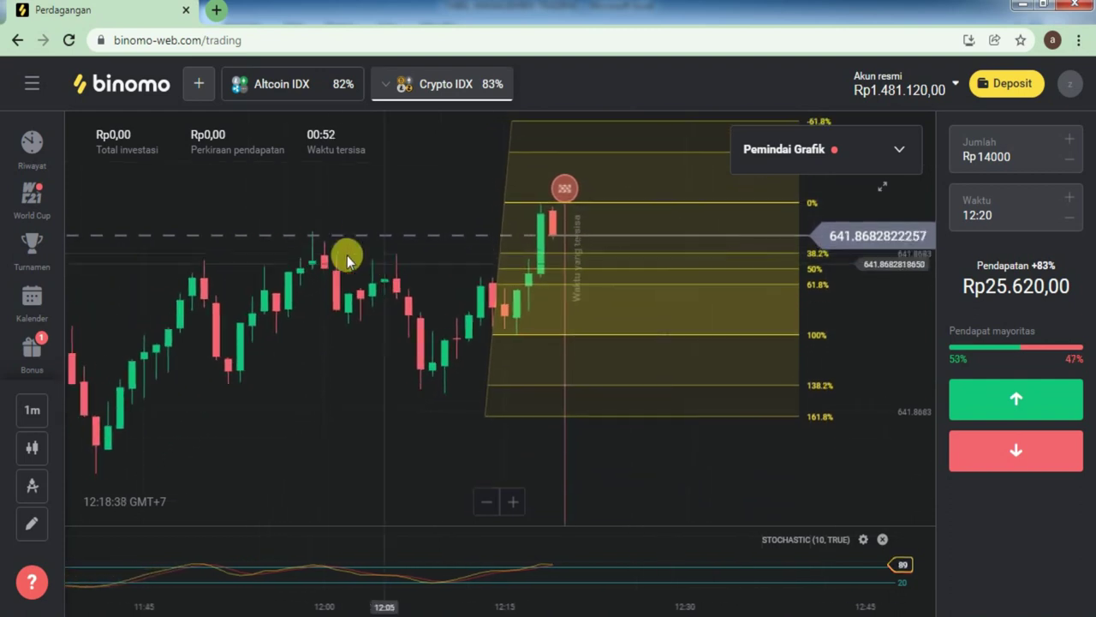
{"action": "scroll", "coordinate": [352, 261], "scroll_direction": "down", "scroll_amount": 2}
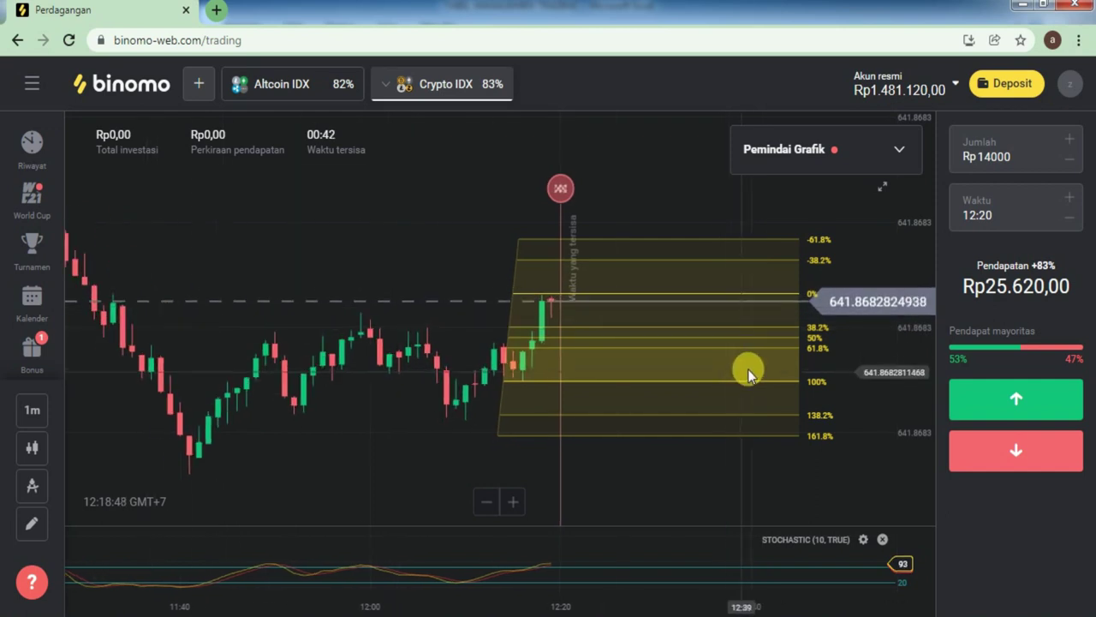
{"action": "scroll", "coordinate": [747, 369], "scroll_direction": "up", "scroll_amount": 4}
{"action": "scroll", "coordinate": [748, 369], "scroll_direction": "up", "scroll_amount": 1}
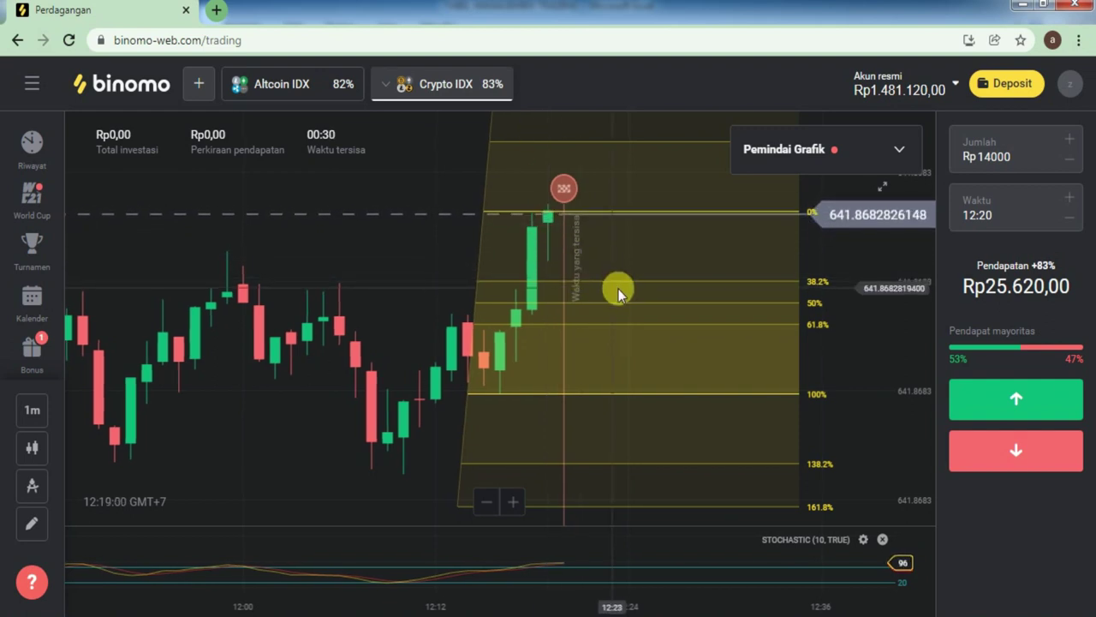
{"action": "left_click_drag", "start_coordinate": [625, 523], "coordinate": [585, 257]}
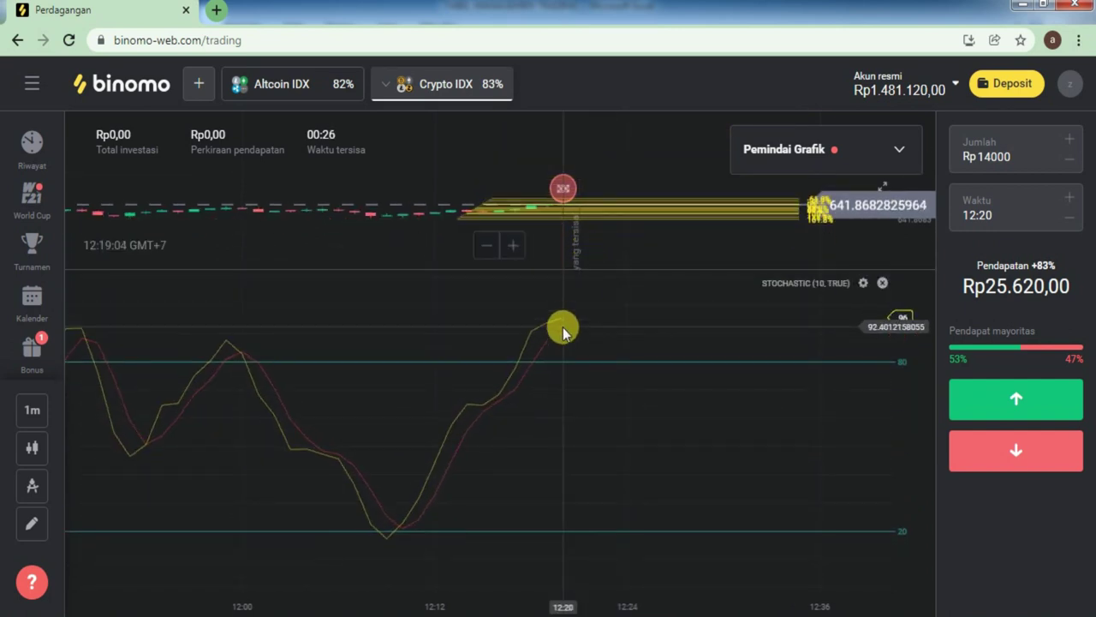
{"action": "left_click_drag", "start_coordinate": [611, 269], "coordinate": [614, 568]}
Realign the Crypto IDX Fibonacci 0% anchor with the newest candle high, placing it at about 12:17
{"action": "mouse_move", "coordinate": [548, 161]}
{"action": "left_mouse_down"}
{"action": "mouse_move", "coordinate": [472, 217]}
{"action": "mouse_move", "coordinate": [492, 195]}
{"action": "mouse_move", "coordinate": [498, 209]}
{"action": "left_mouse_up"}
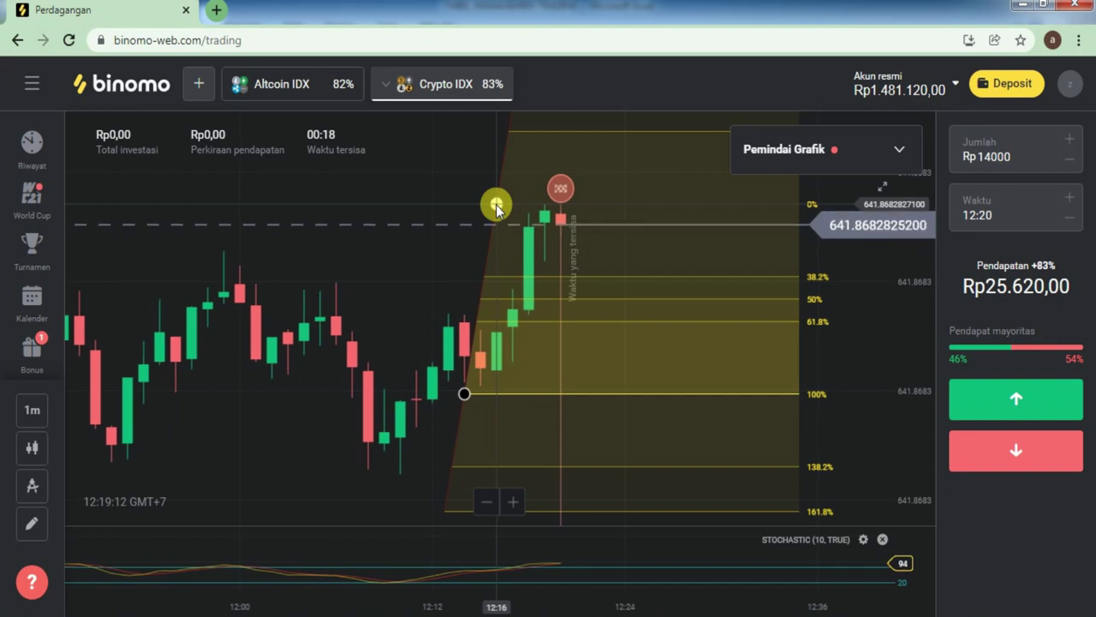
{"action": "left_click", "coordinate": [294, 260]}
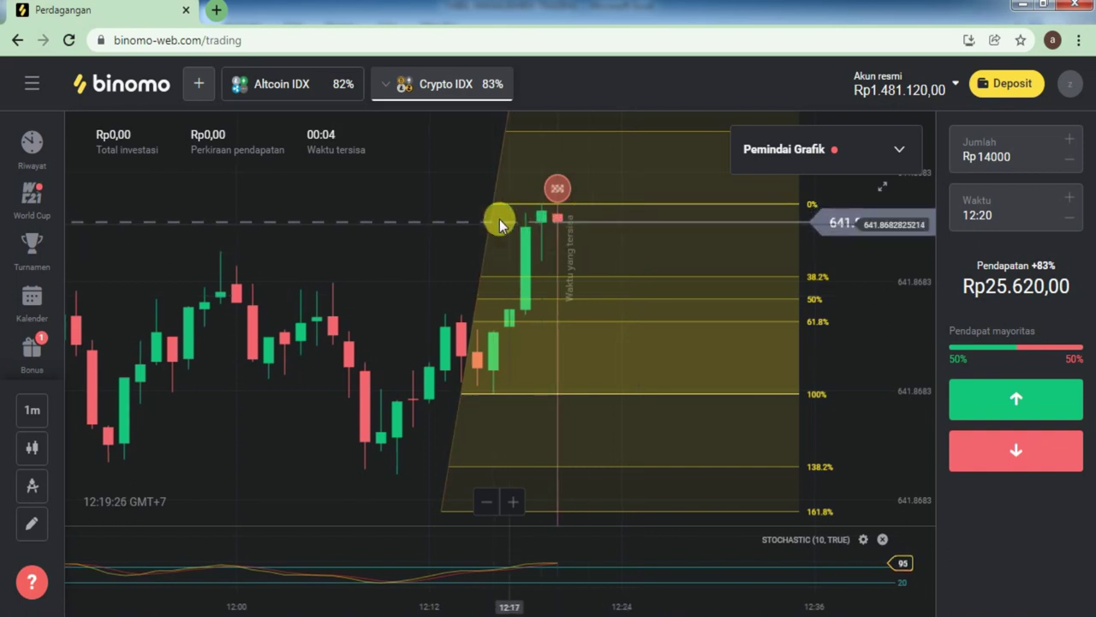
{"action": "left_click_drag", "start_coordinate": [490, 201], "coordinate": [507, 203]}
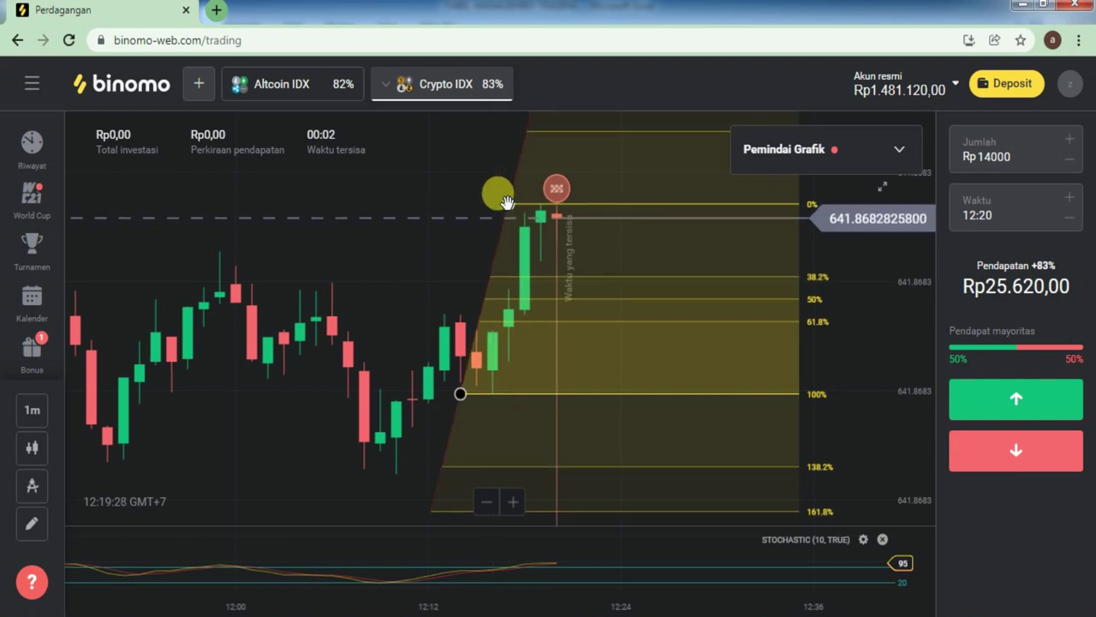
{"action": "left_click", "coordinate": [663, 310]}
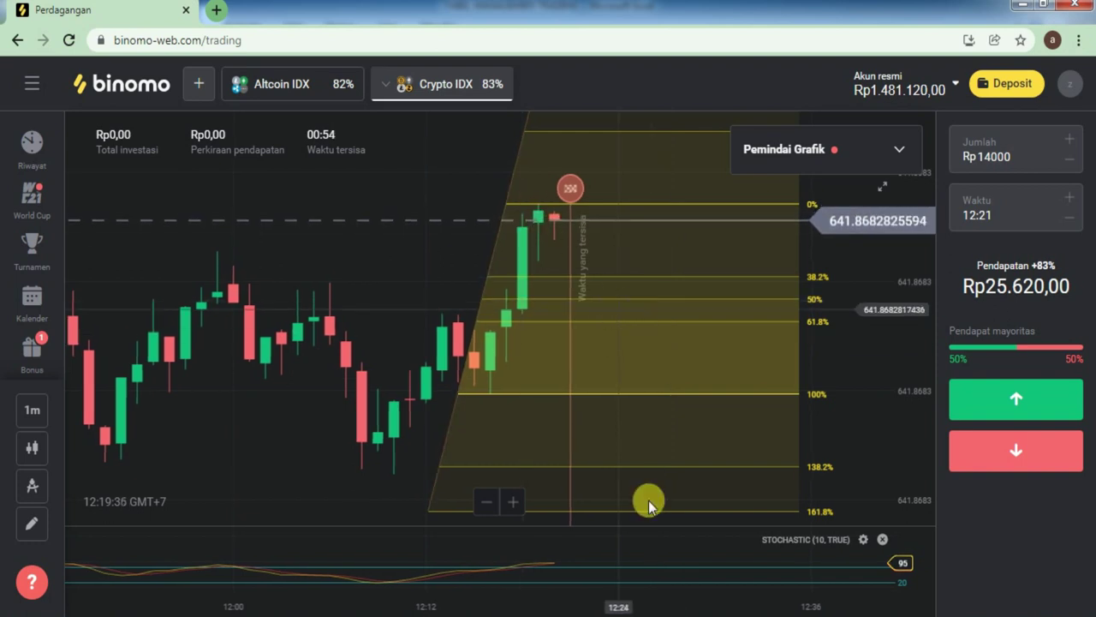
Enlarge the Stochastic pane to inspect its lines around 12:20, and shrink it back to restore the candle chart
{"action": "left_click_drag", "start_coordinate": [604, 525], "coordinate": [582, 272]}
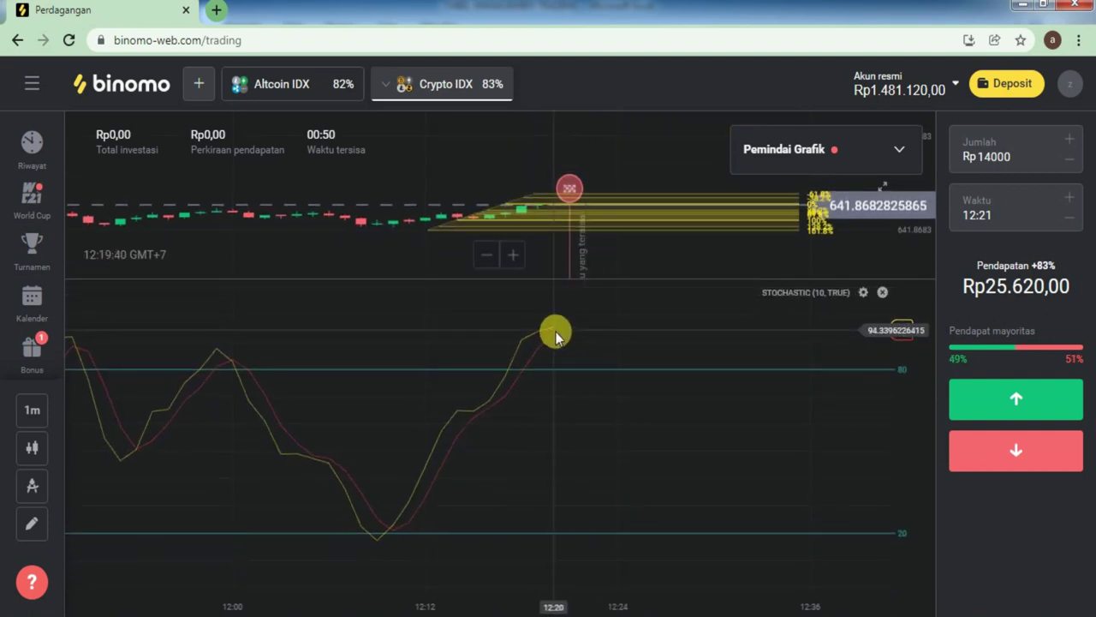
{"action": "left_click_drag", "start_coordinate": [599, 275], "coordinate": [605, 297]}
{"action": "left_click_drag", "start_coordinate": [612, 379], "coordinate": [591, 524]}
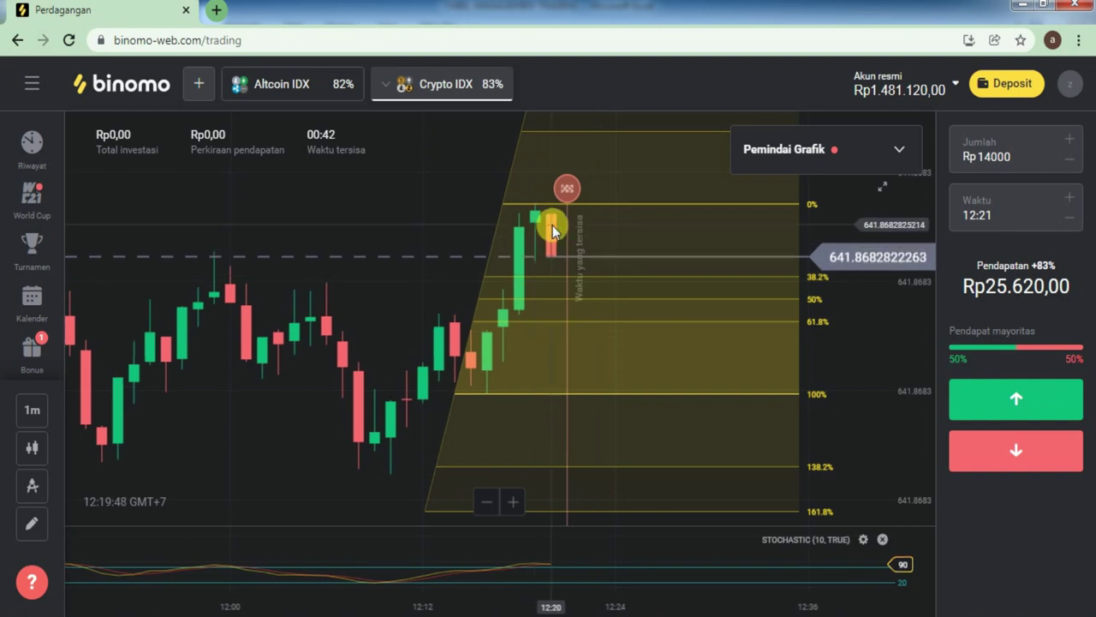
Switch to Excel and review the minimum 5% profit target beside the SALDO
{"action": "left_click", "coordinate": [99, 616]}
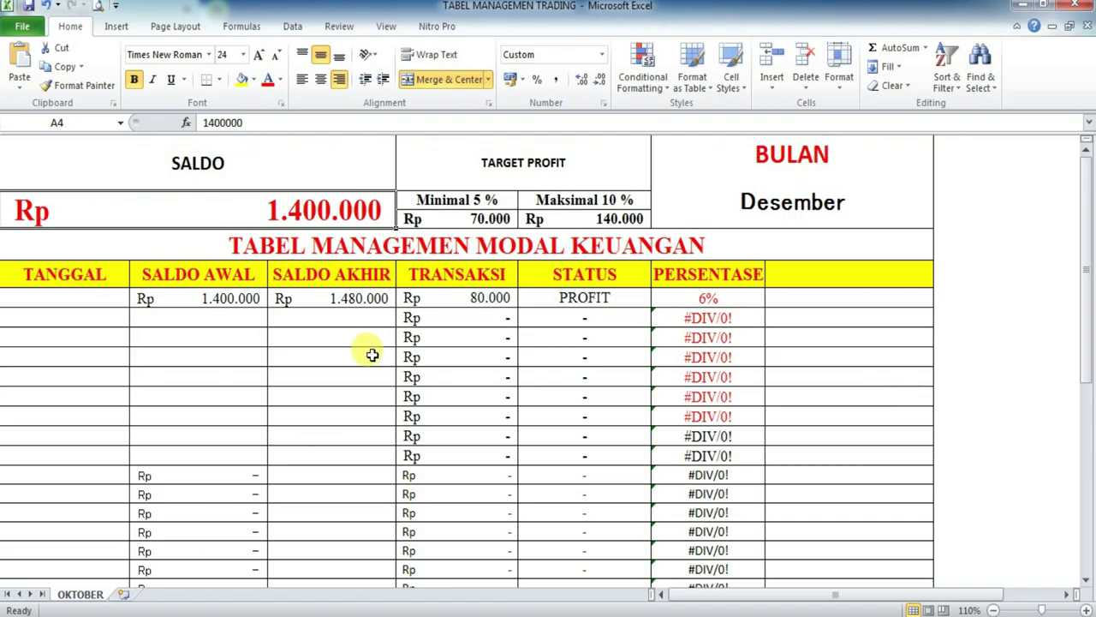
{"action": "left_click", "coordinate": [475, 220]}
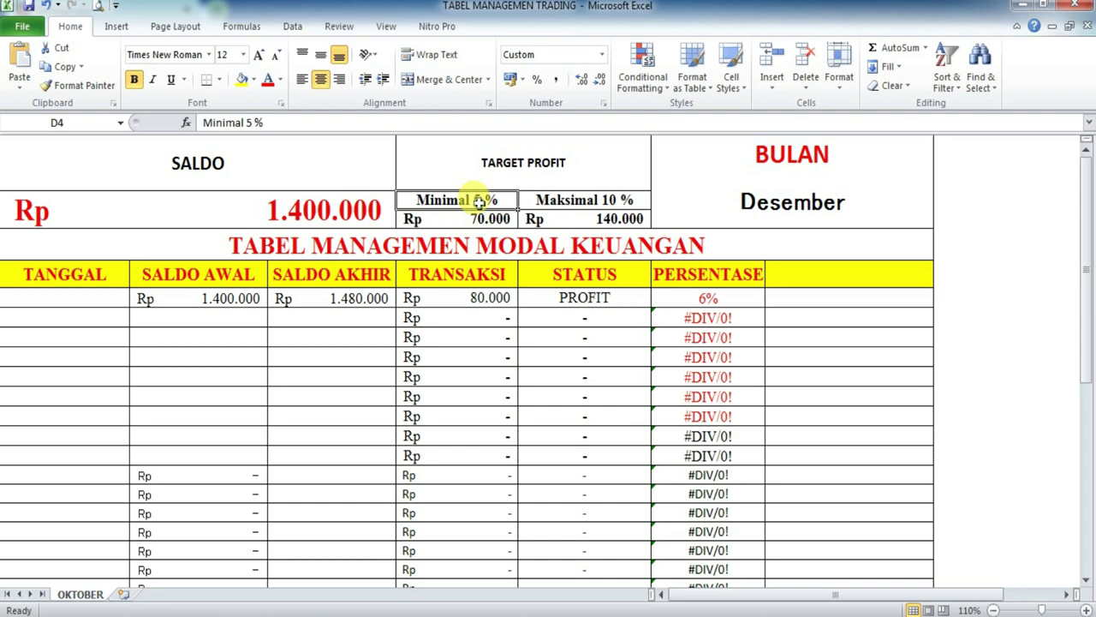
{"action": "key", "text": "alt+Tab"}
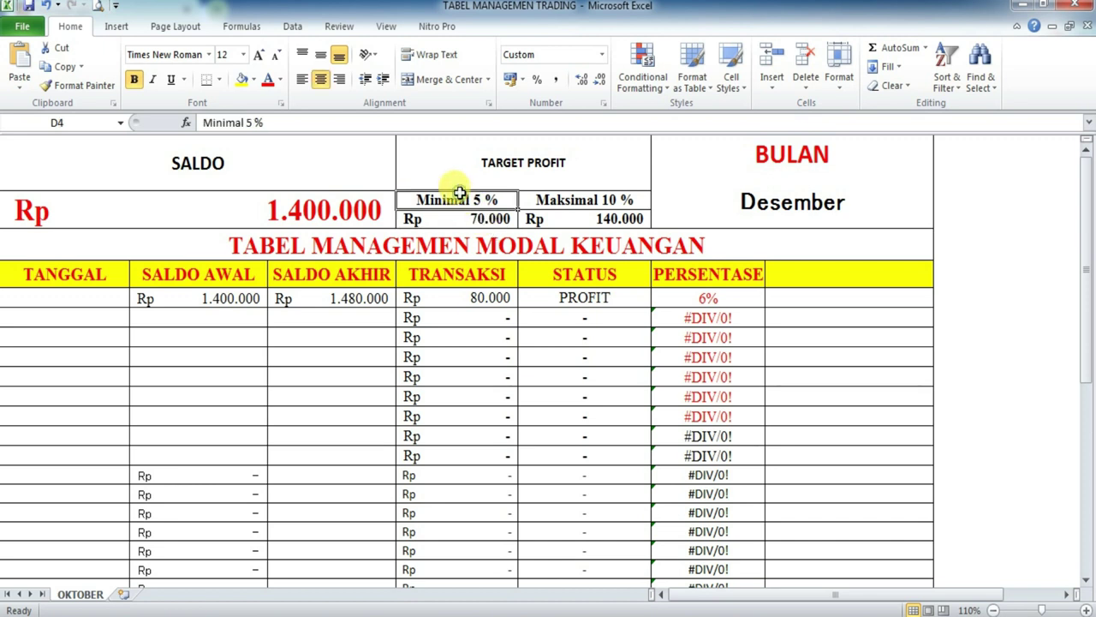
Review the SALDO amount and compare the Minimal 5 % and Maksimal 10 % profit targets derived from it
{"action": "left_click", "coordinate": [341, 213]}
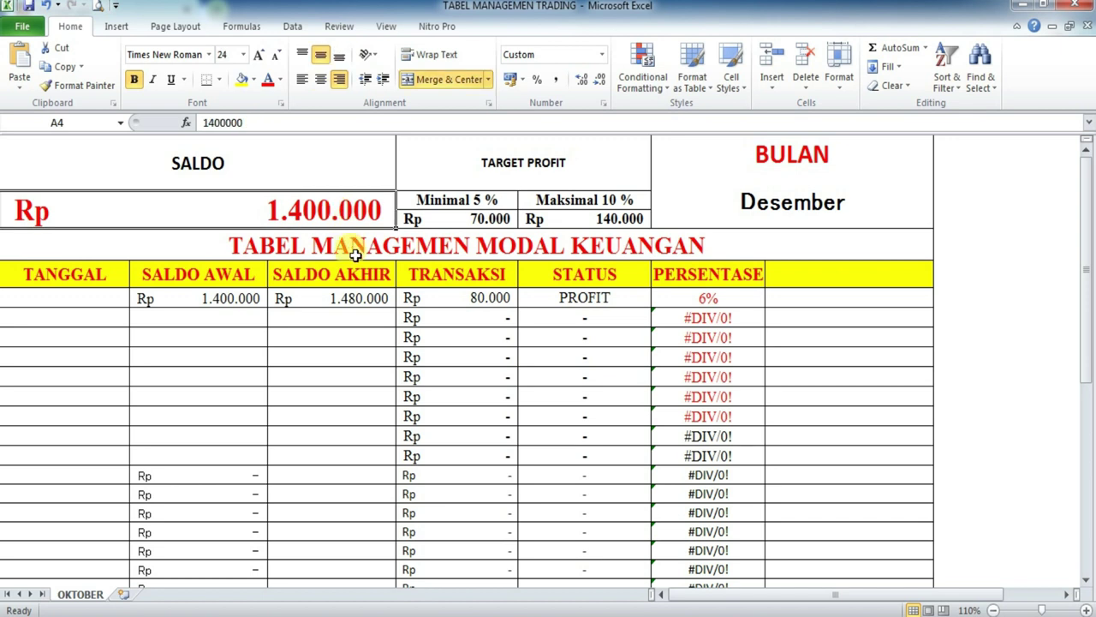
{"action": "left_click", "coordinate": [461, 202]}
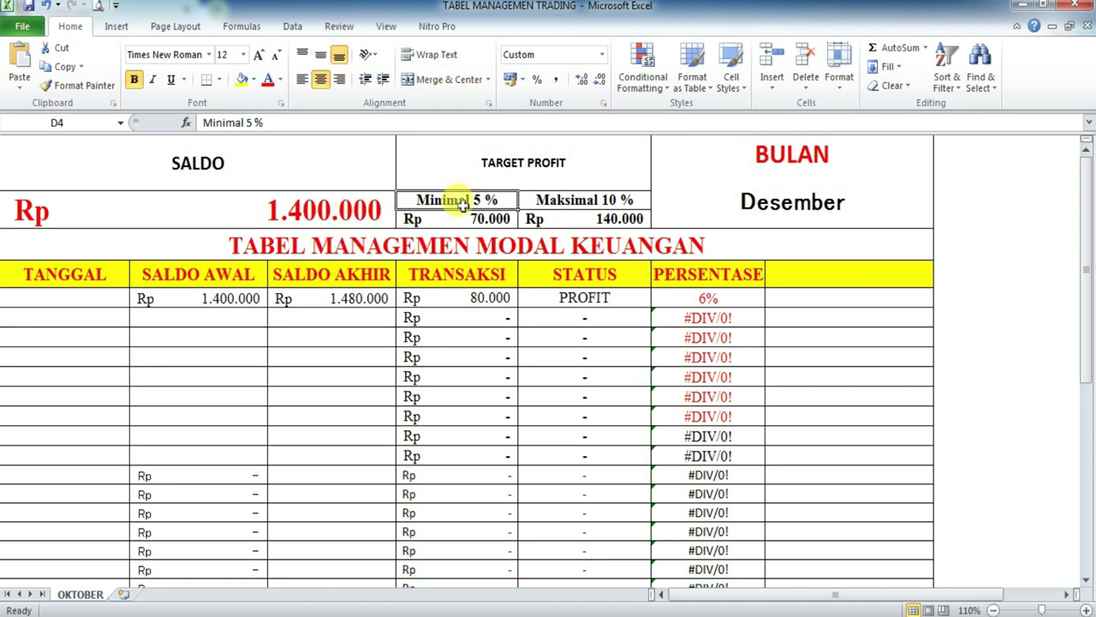
{"action": "left_click", "coordinate": [571, 203]}
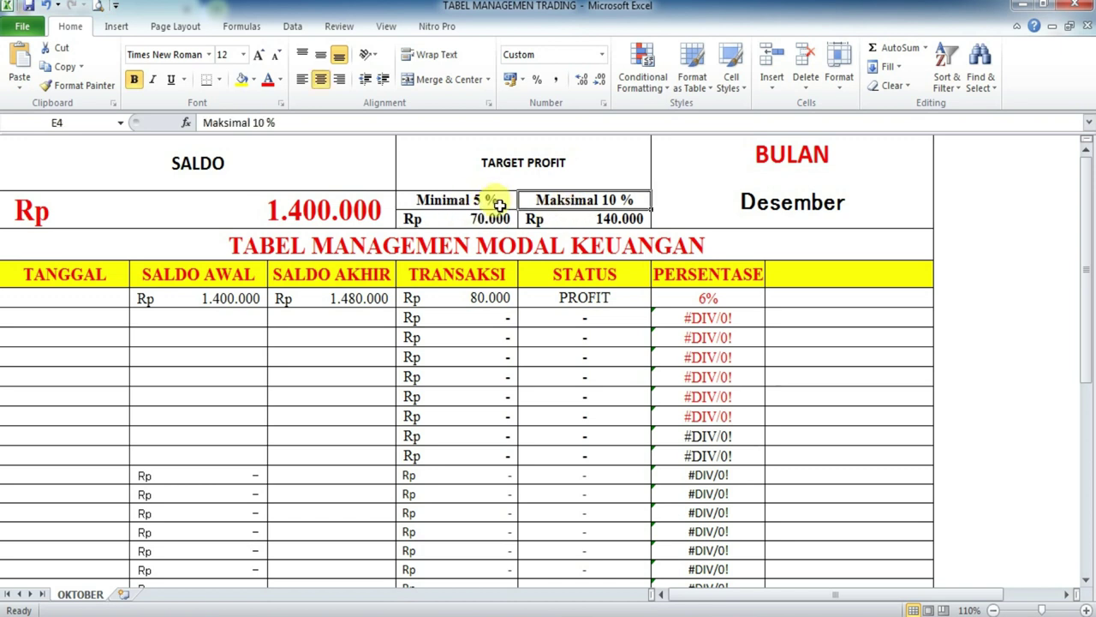
{"action": "left_click", "coordinate": [460, 202]}
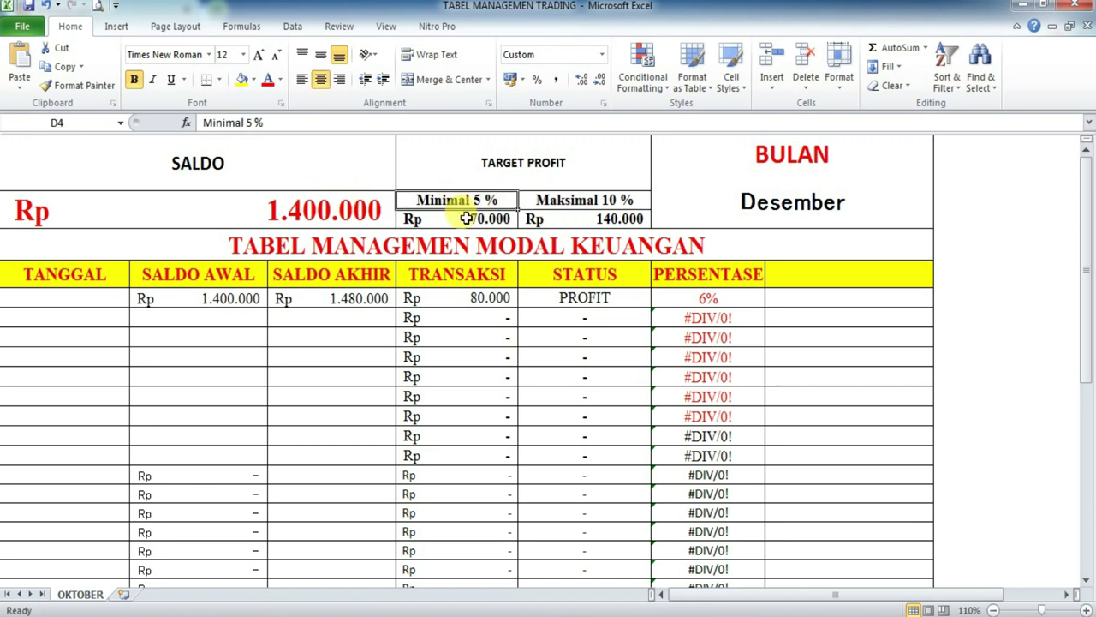
{"action": "left_click", "coordinate": [555, 201]}
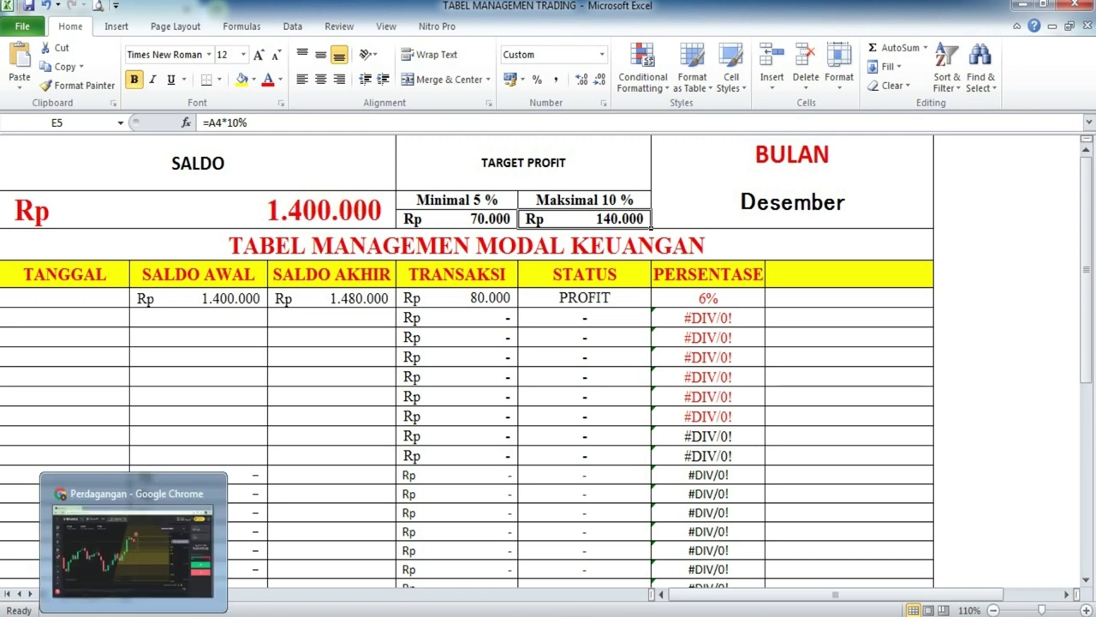
Switch to the Binomo trading page in Chrome and examine the newest Crypto IDX candles around 12:20 against the Fibonacci levels
{"action": "left_click", "coordinate": [133, 616]}
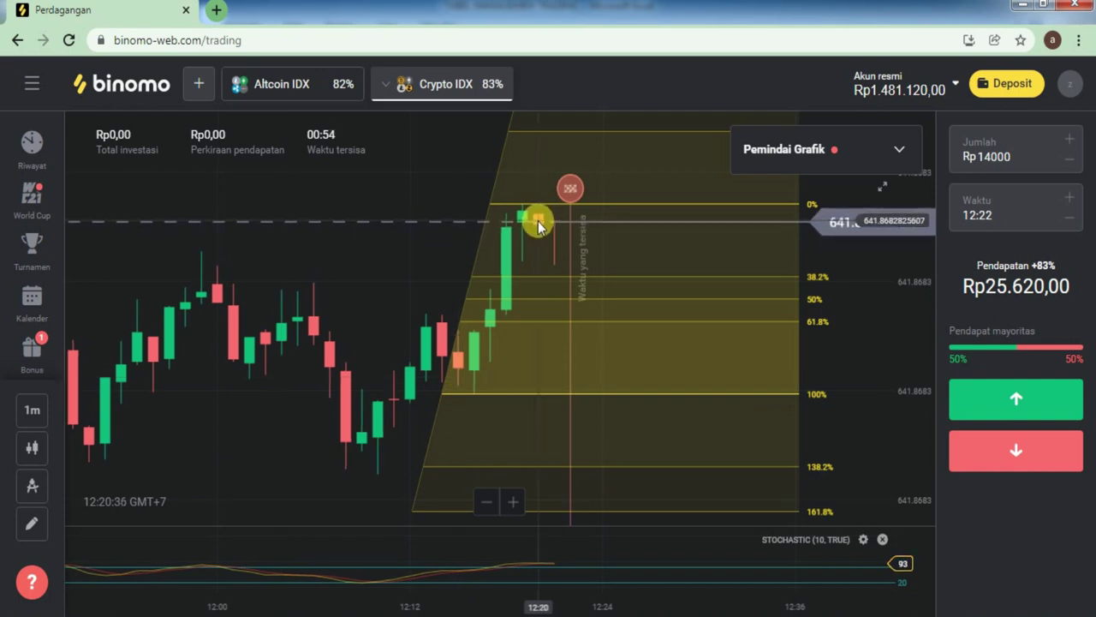
{"action": "left_click_drag", "start_coordinate": [613, 525], "coordinate": [583, 526]}
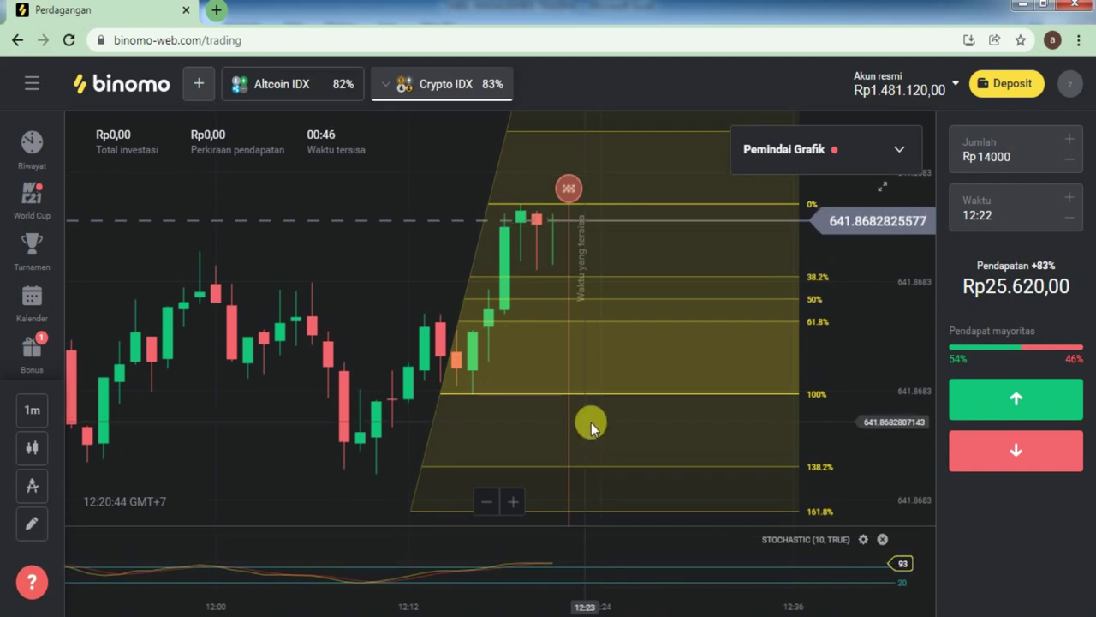